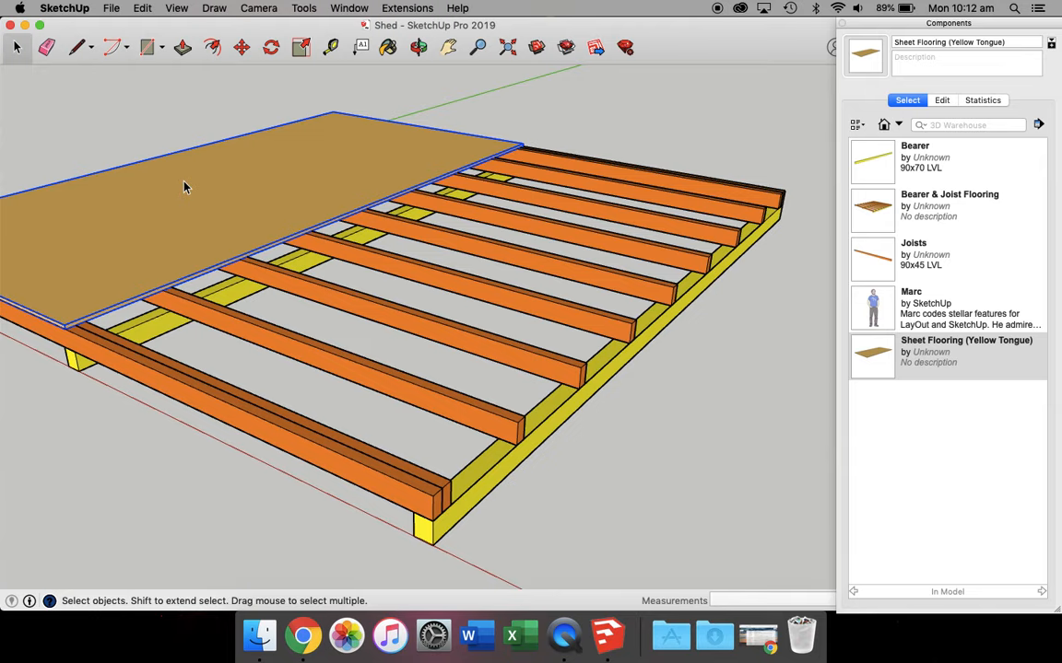
- Examine the Bearer component's name and 90x70 LVL description, as well as the bearer and joist floor frame in the shed model
left_click(919, 26)
left_click(907, 24)
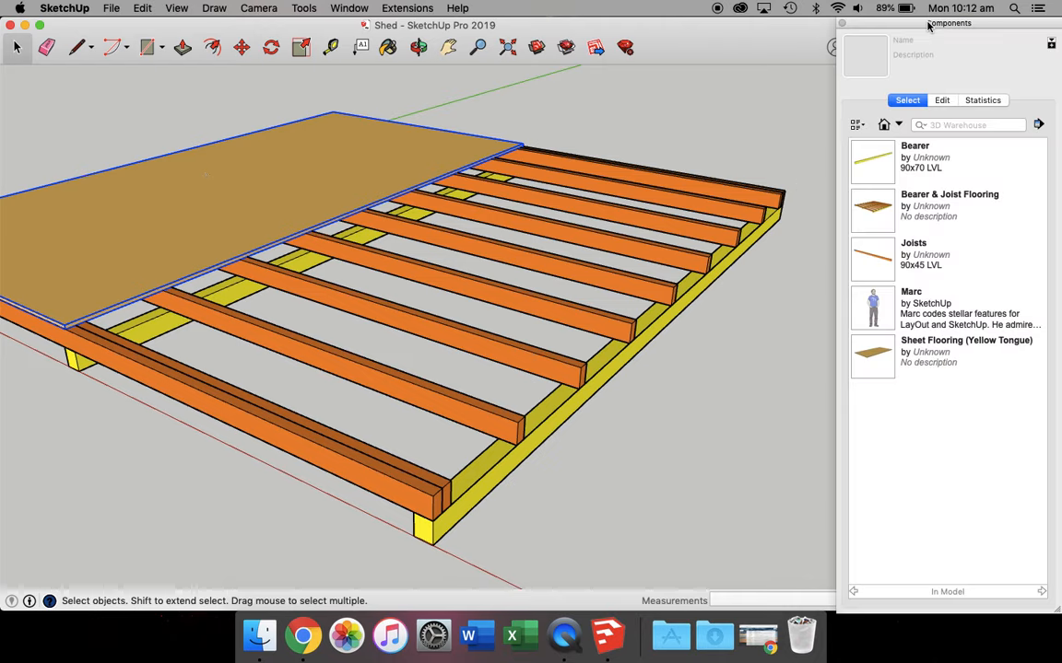
left_click(921, 150)
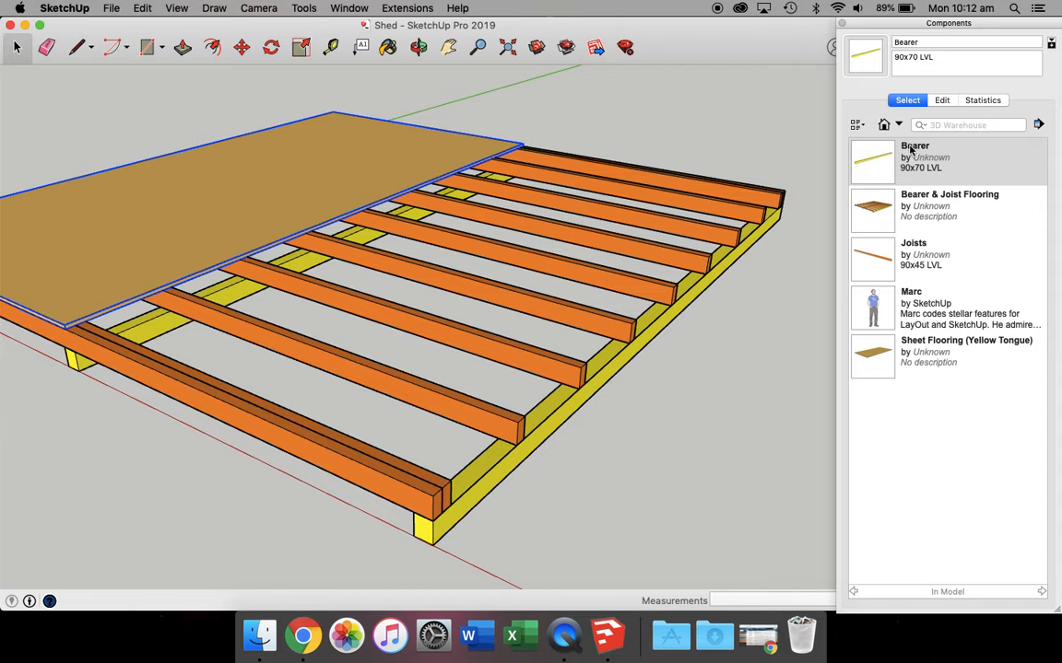
left_click_drag(937, 59, 893, 57)
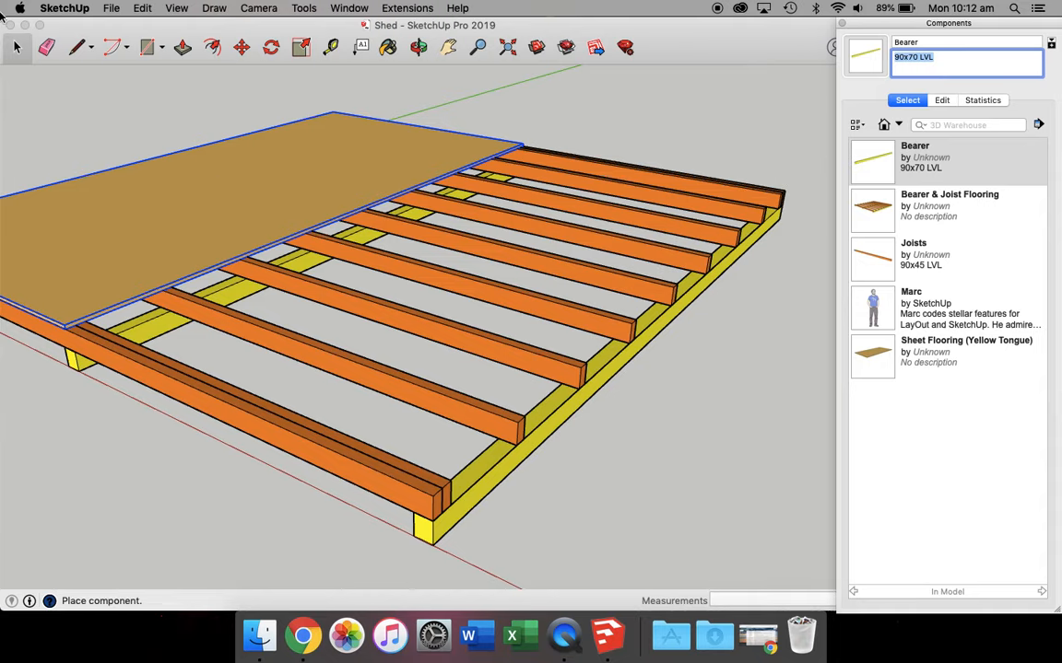
left_click(17, 47)
left_click(553, 425)
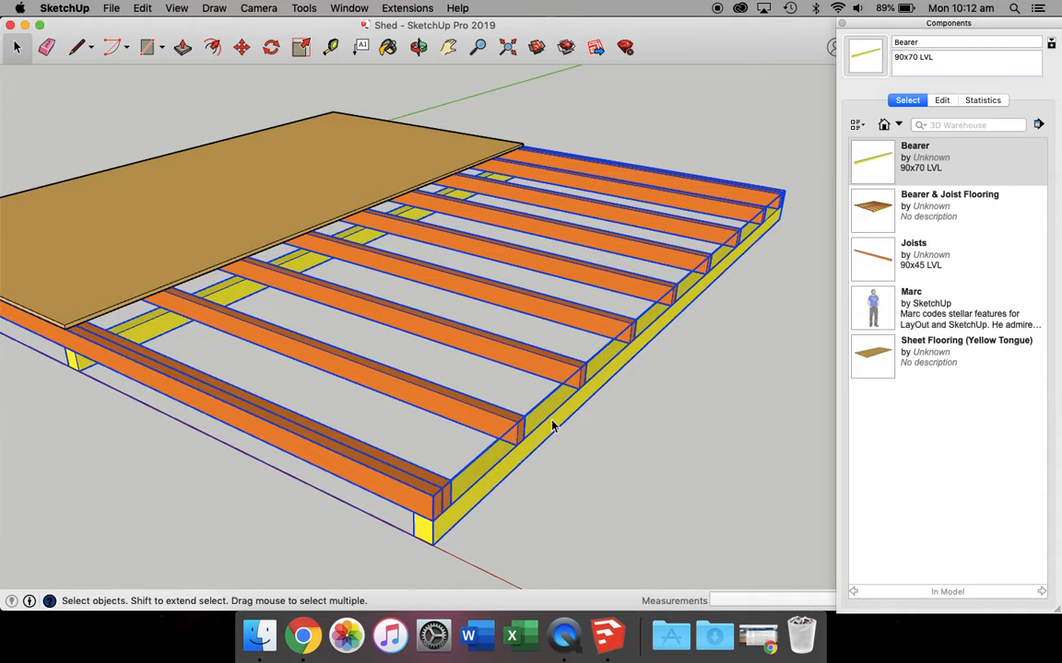
scroll(154, 286, "down", 3)
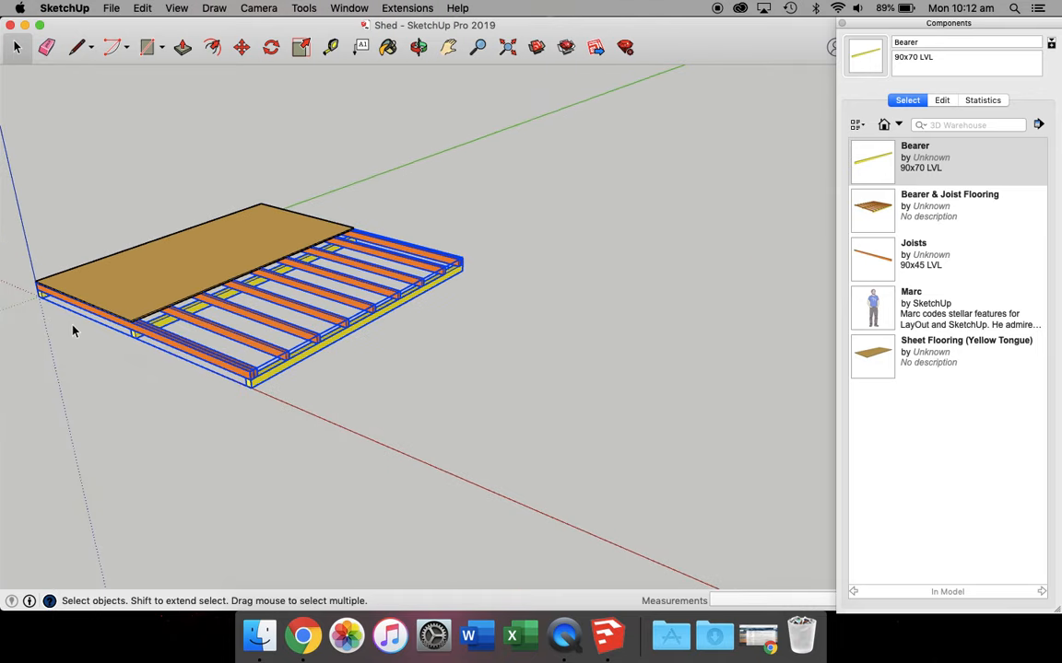
scroll(55, 295, "up", 3)
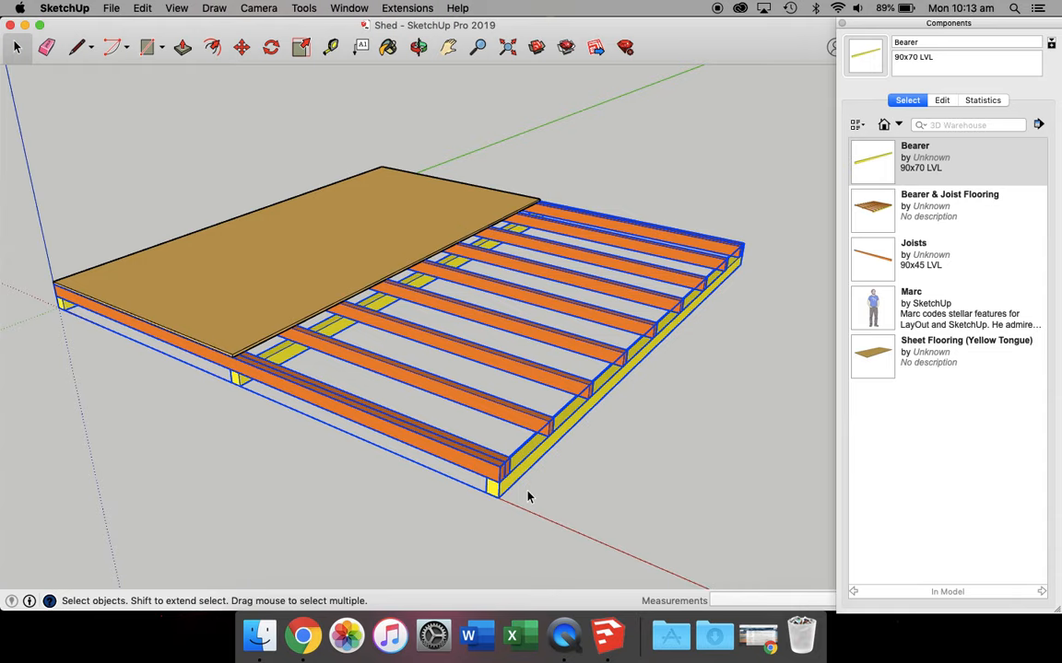
left_click(595, 498)
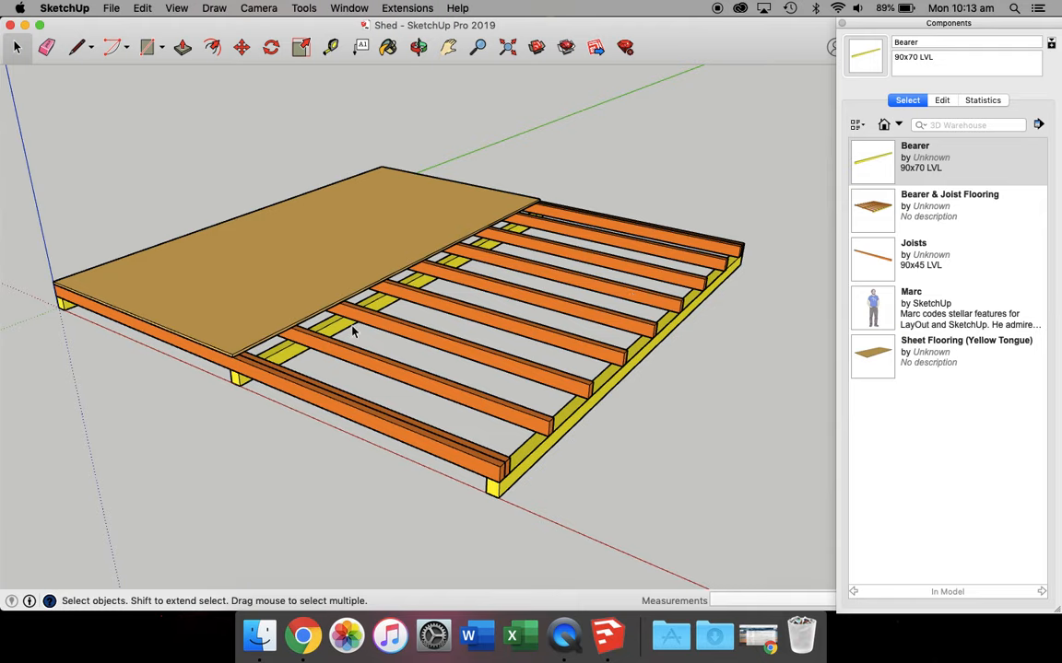
- Delete everything in the Shed model and close the file
key("super+a")
key("Delete")
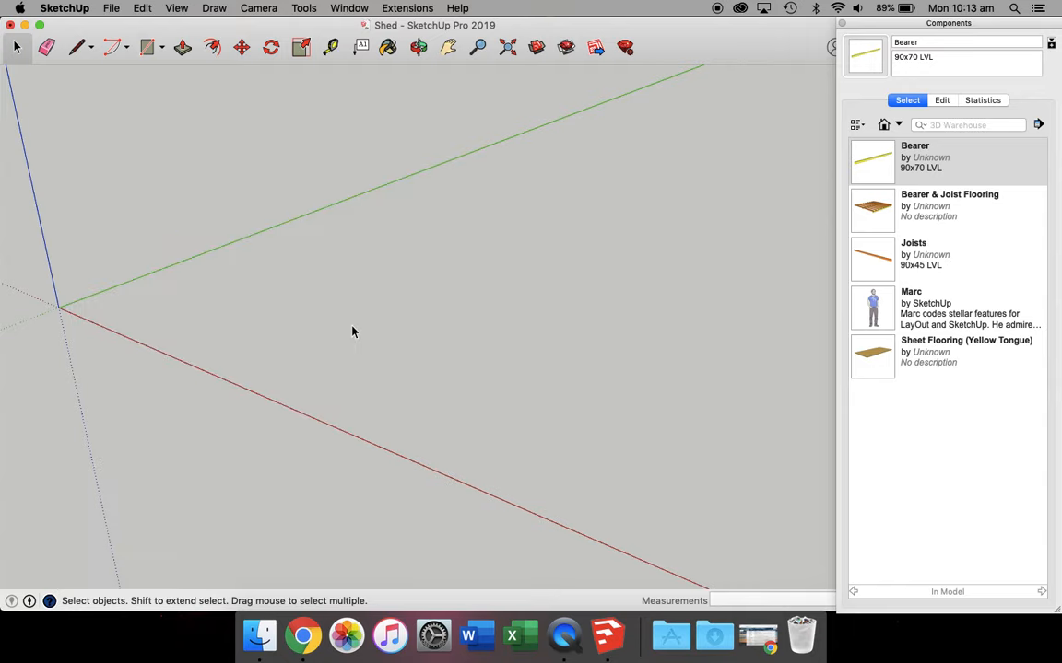
left_click(110, 7)
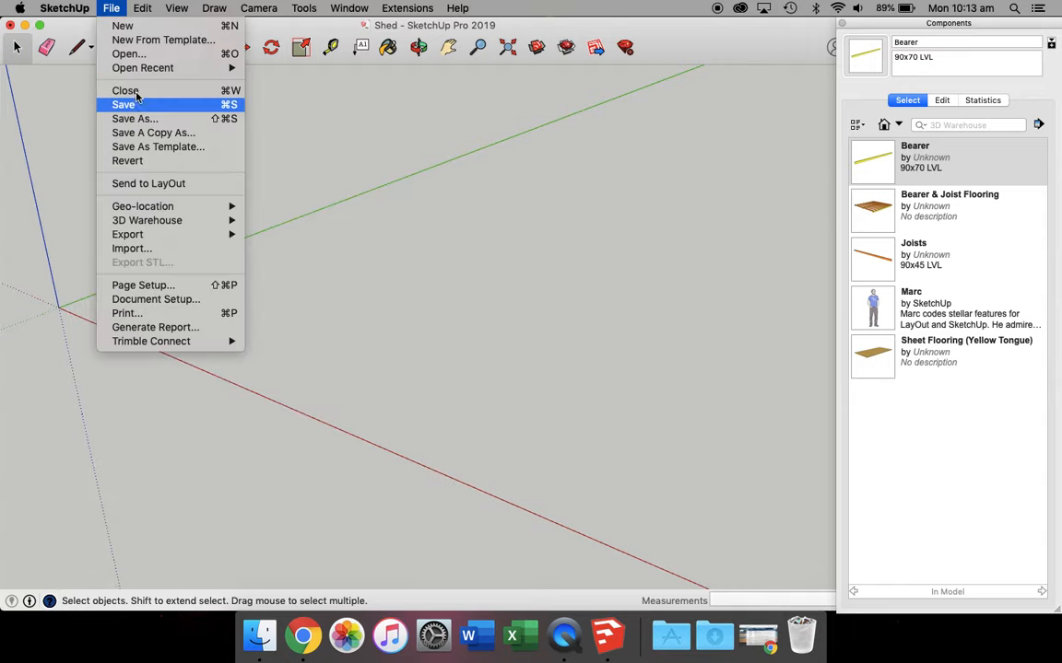
left_click(15, 25)
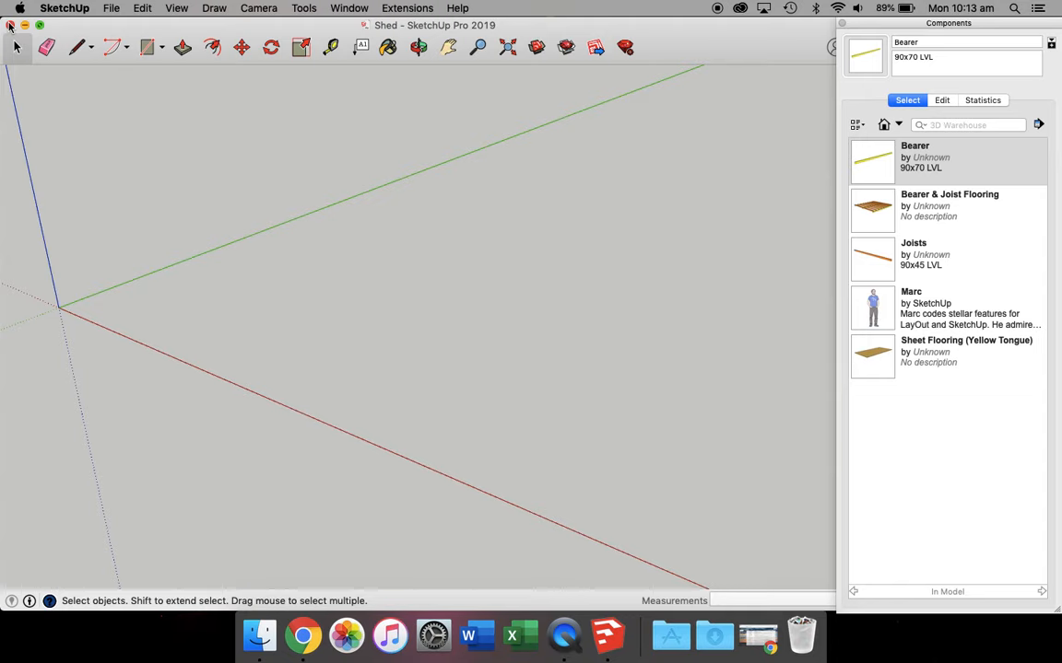
left_click(11, 24)
left_click(379, 138)
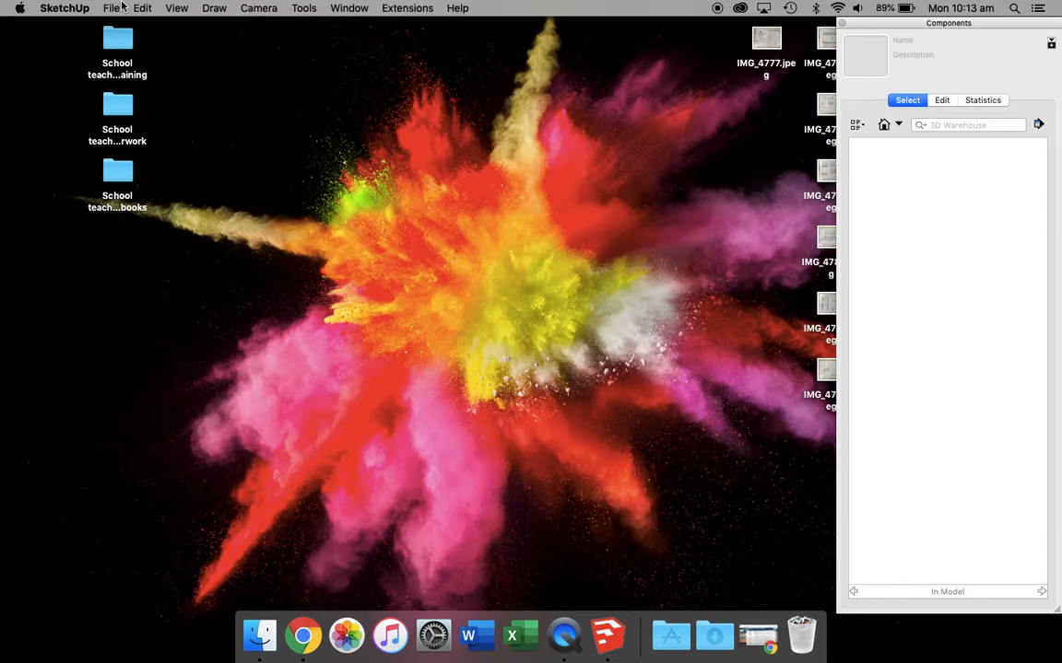
left_click(111, 7)
left_click(125, 26)
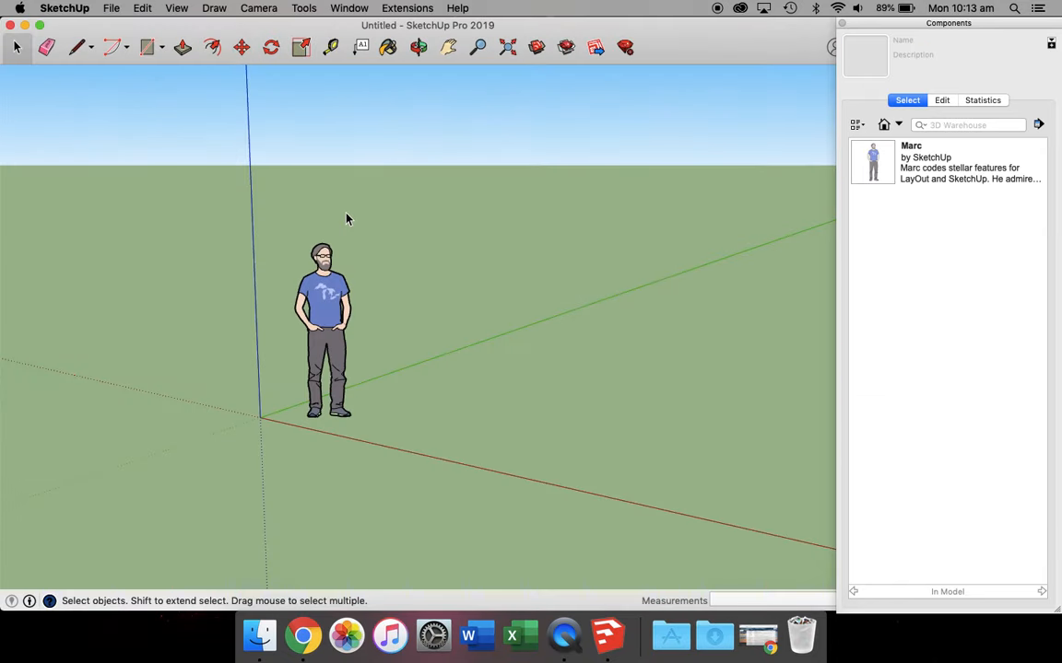
left_click(10, 25)
- Create a new model from the Architectural Millimeters template
left_click(109, 9)
left_click(118, 41)
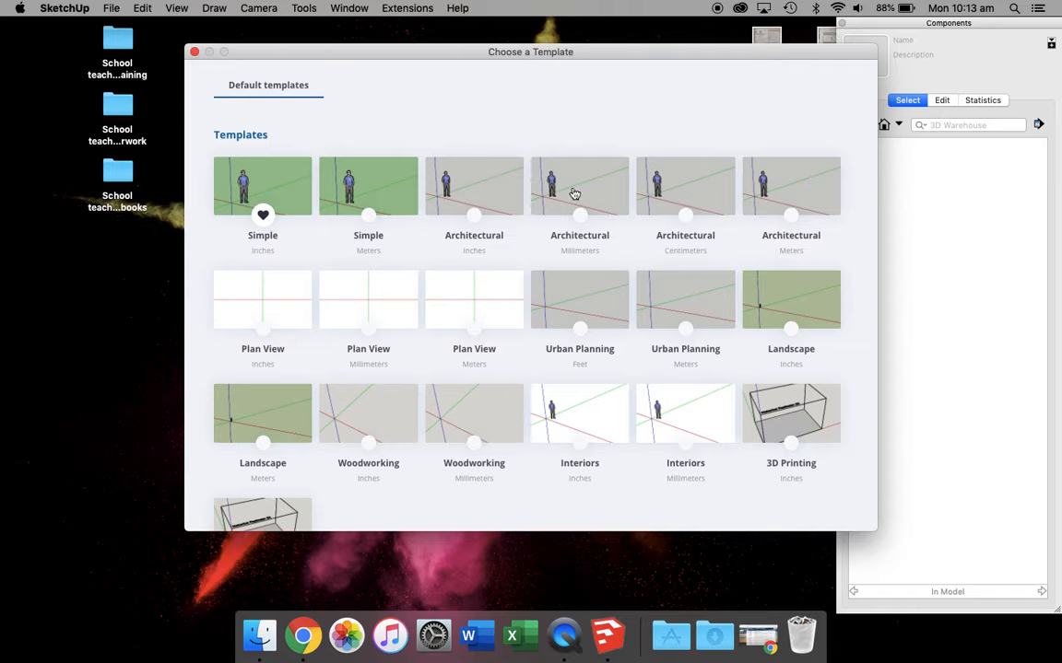
scroll(552, 233, "down", 3)
scroll(552, 233, "up", 3)
left_click(574, 204)
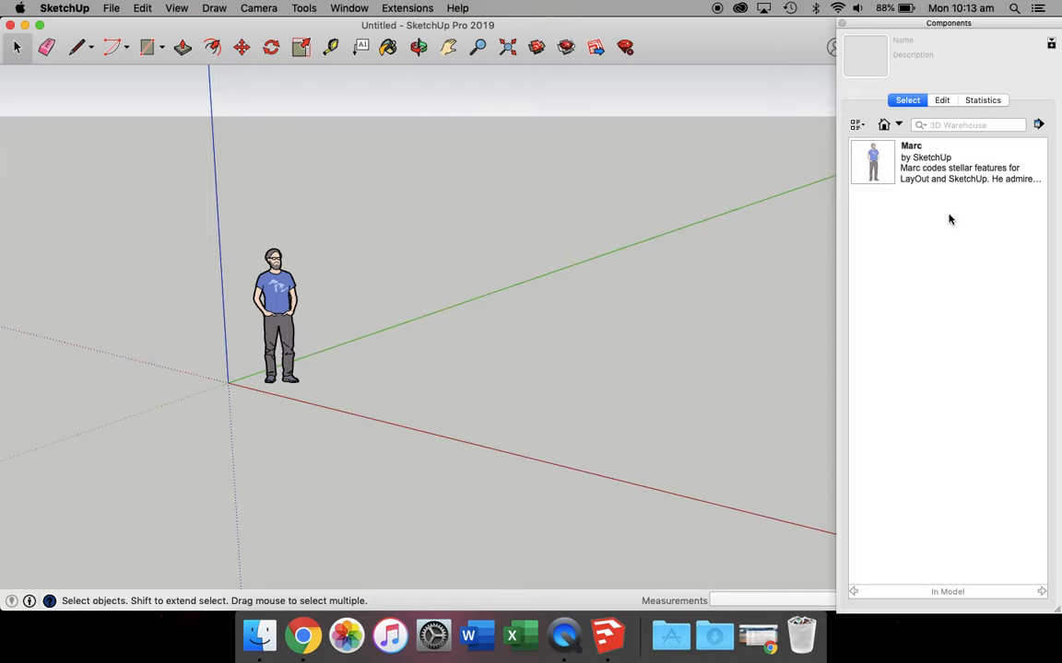
- Delete the Marc figure standing near the origin of the new model
left_click(349, 7)
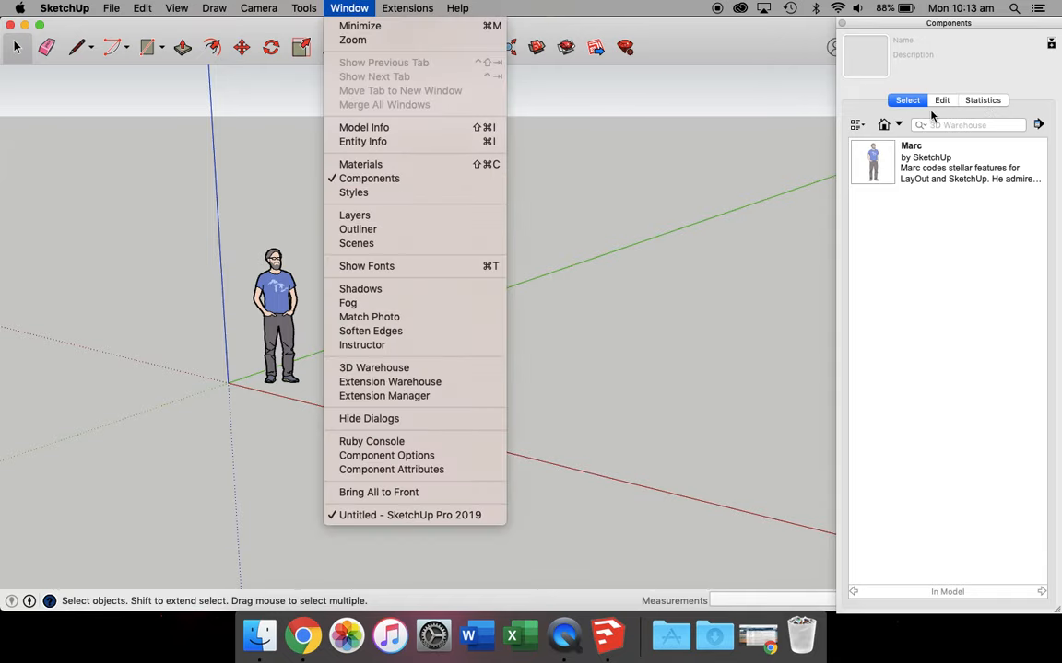
left_click(956, 95)
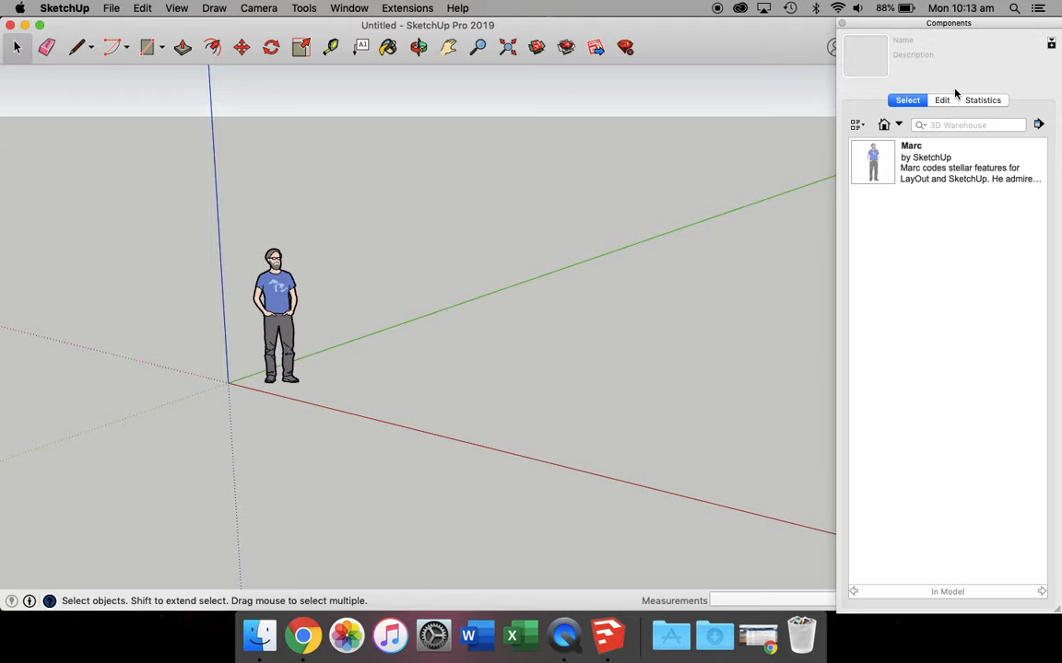
left_click(273, 288)
key("Delete")
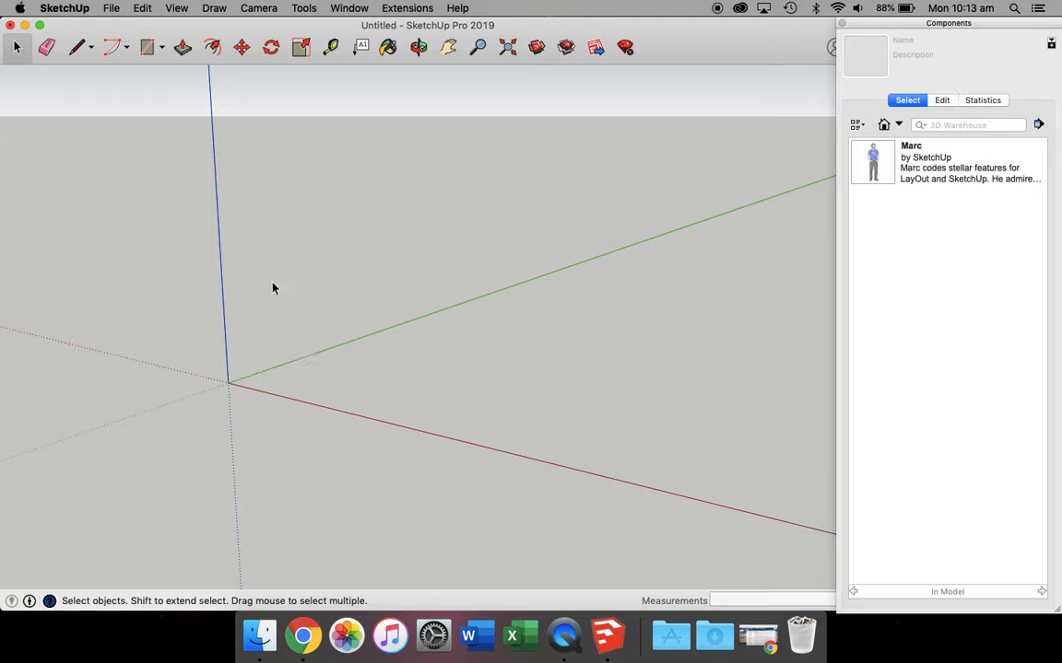
left_click(890, 175)
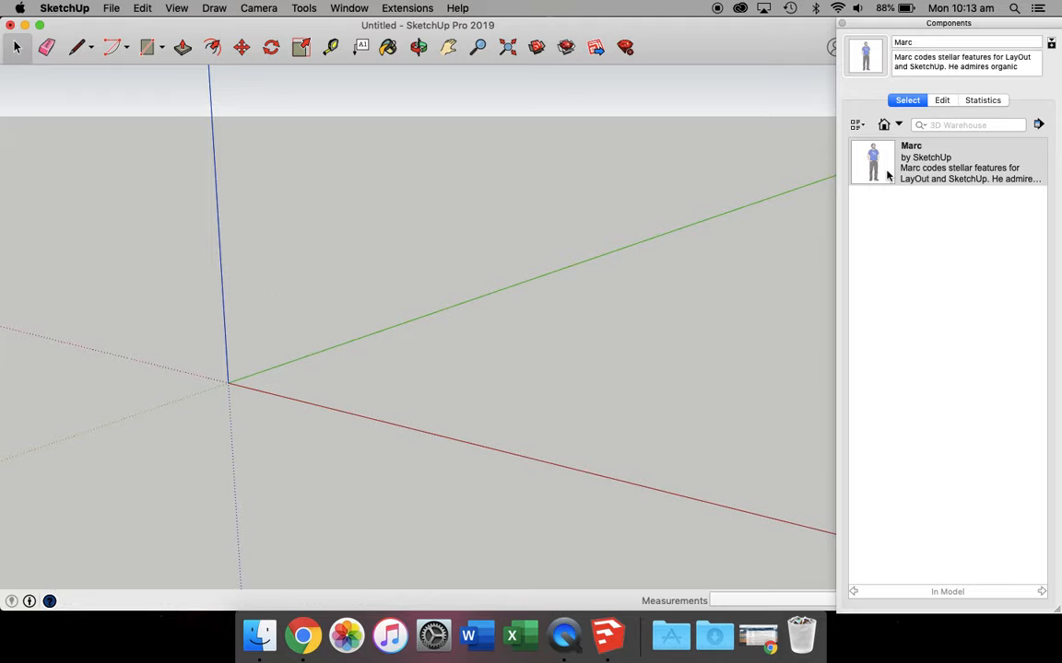
right_click(887, 175)
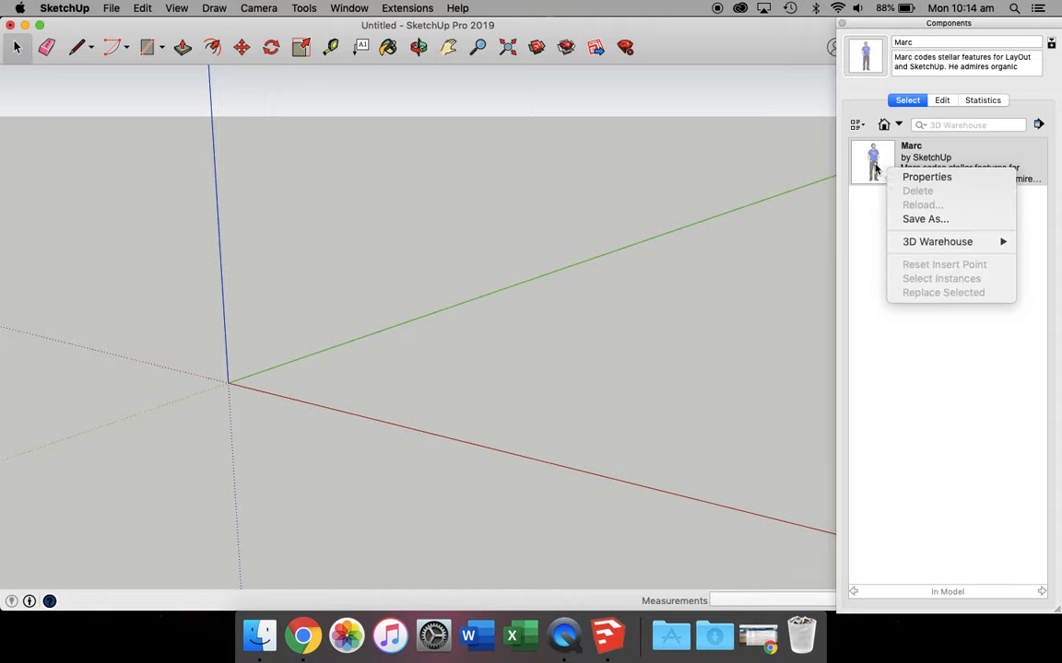
left_click(877, 209)
left_click(399, 283)
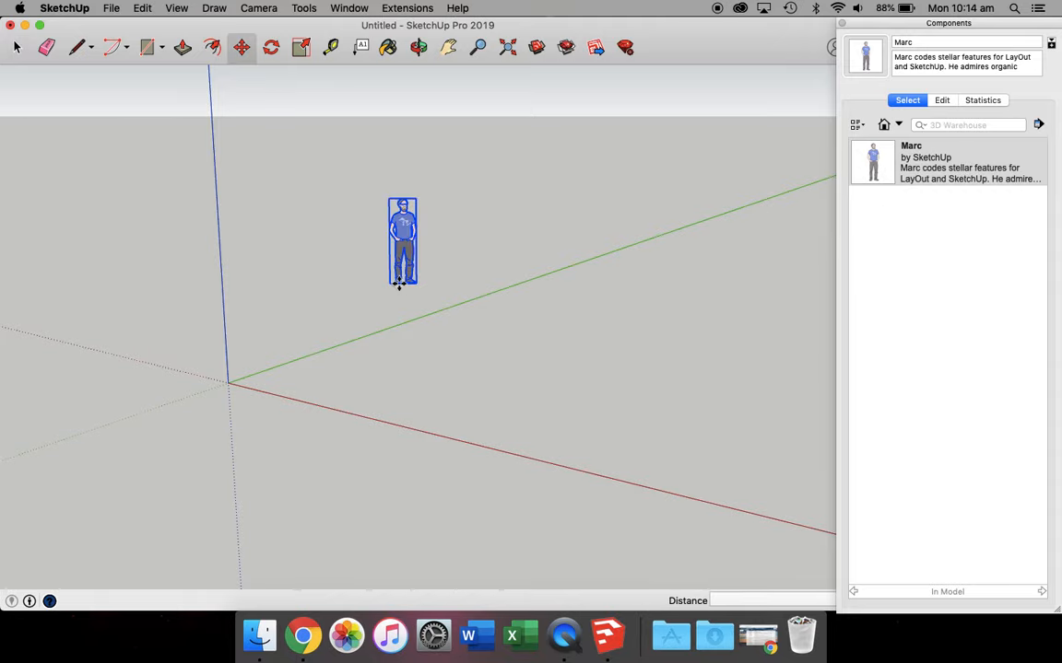
key("Escape")
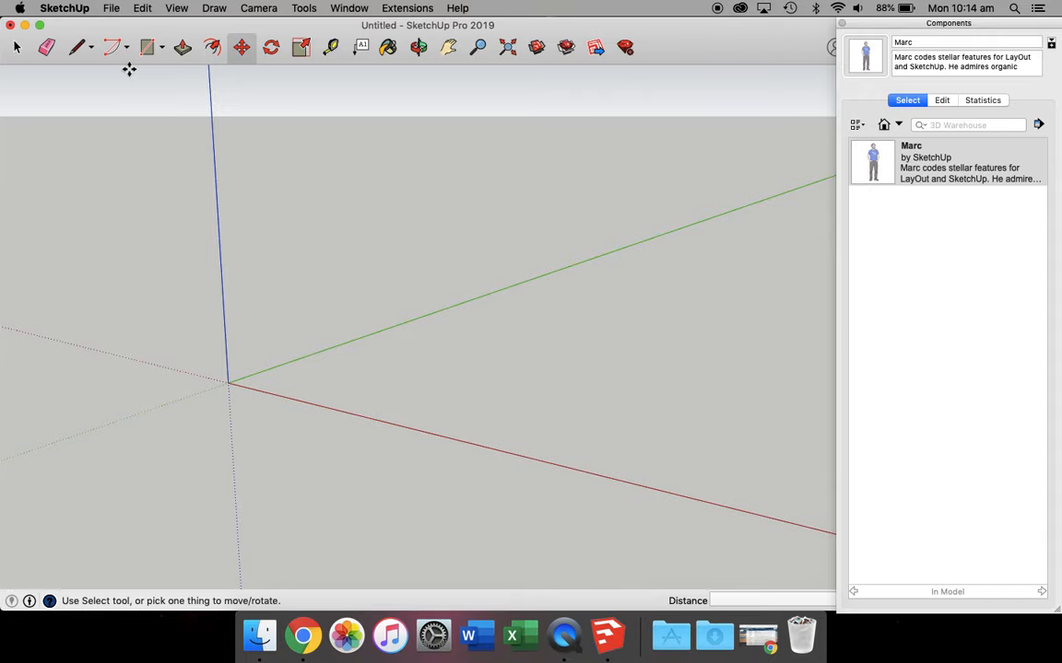
- Save the model as Student Demo in the Wall & Floor Framing Task folder, inside 11CSTR under Clancy College
left_click(105, 8)
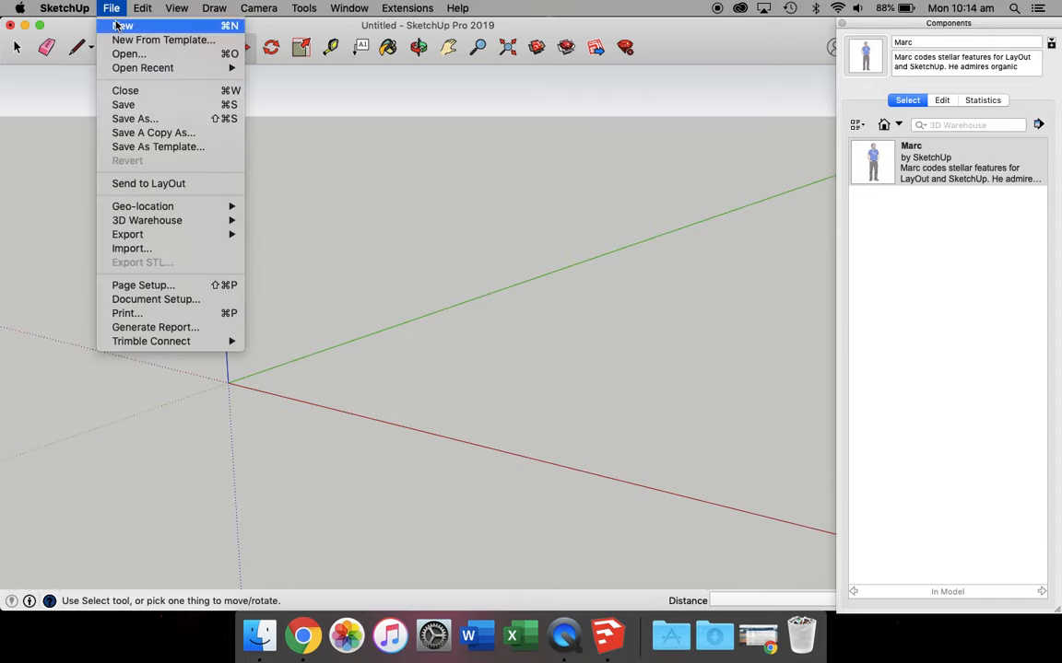
left_click(152, 109)
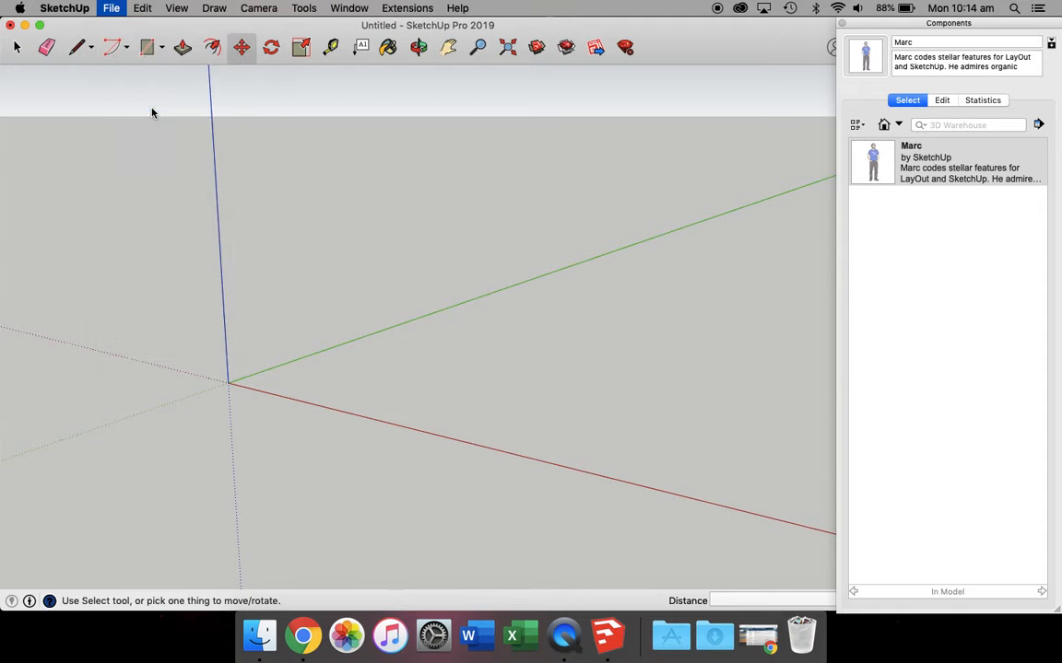
left_click(327, 188)
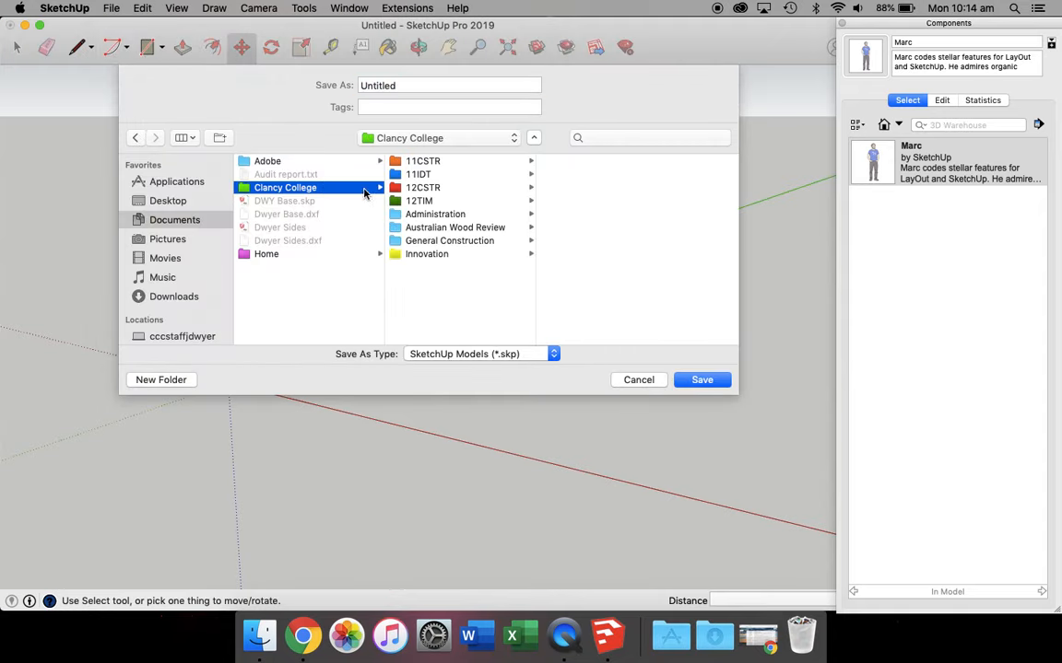
left_click(425, 161)
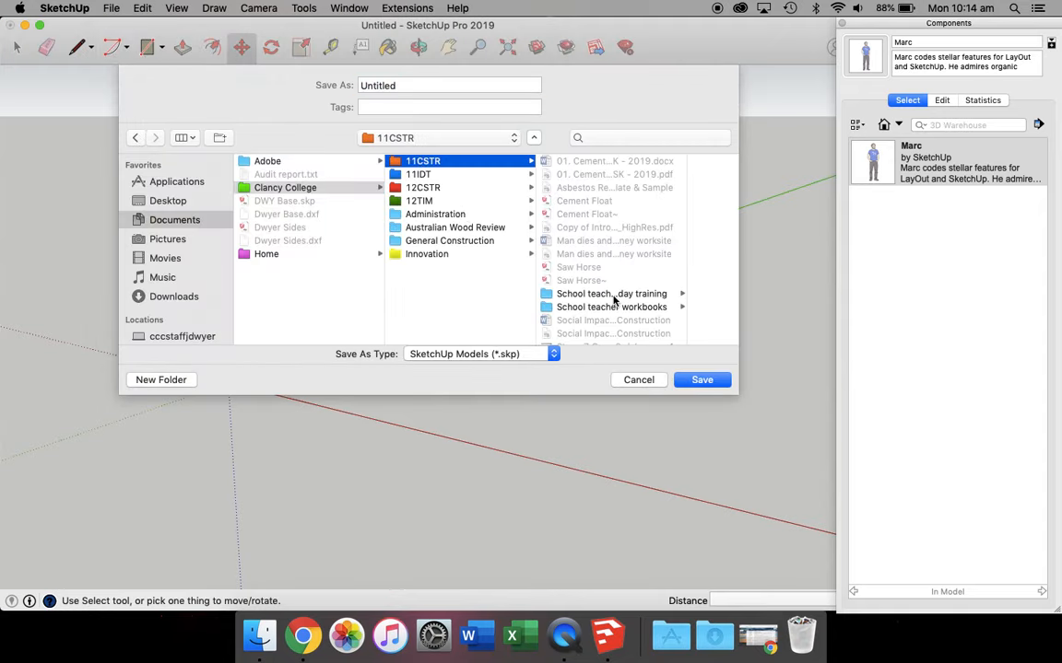
scroll(615, 301, "down", 3)
left_click(595, 327)
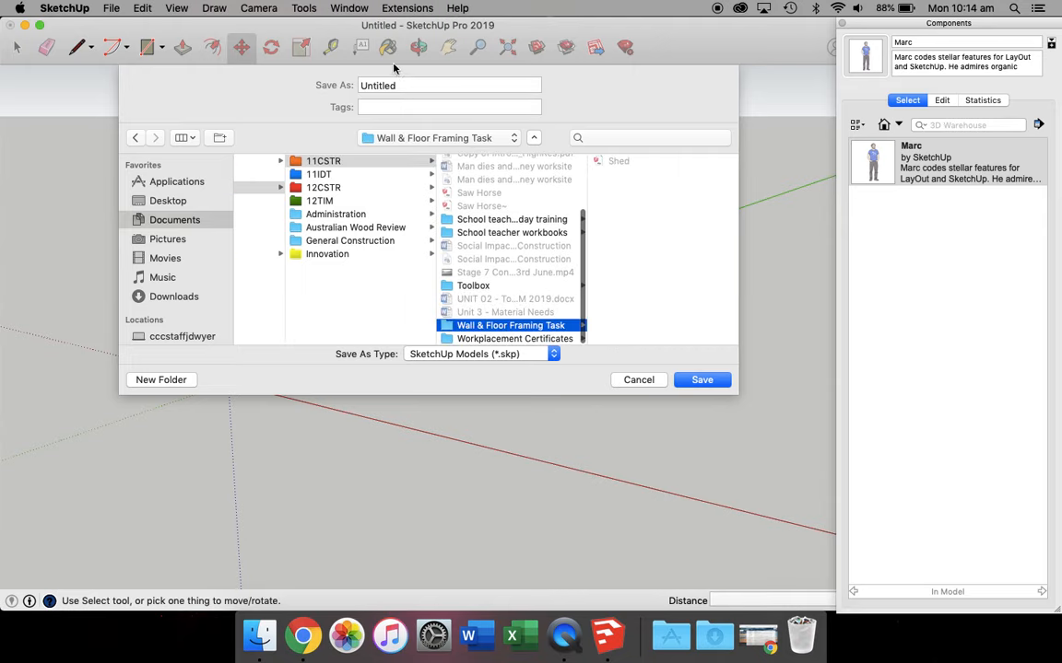
left_click_drag(404, 86, 260, 90)
type("Student Demo")
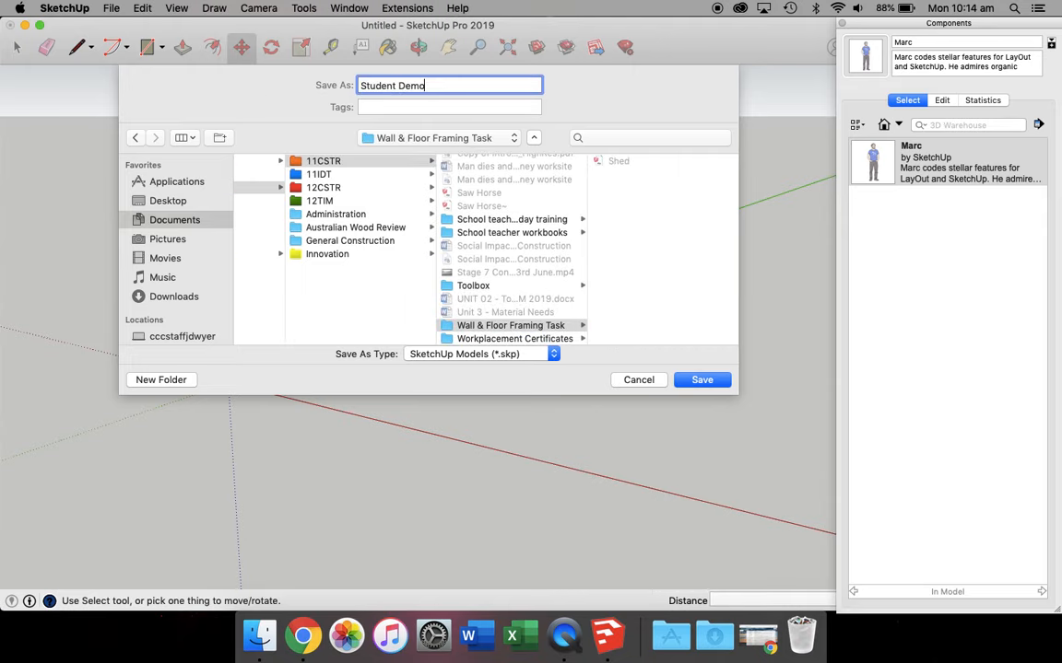
key("Return")
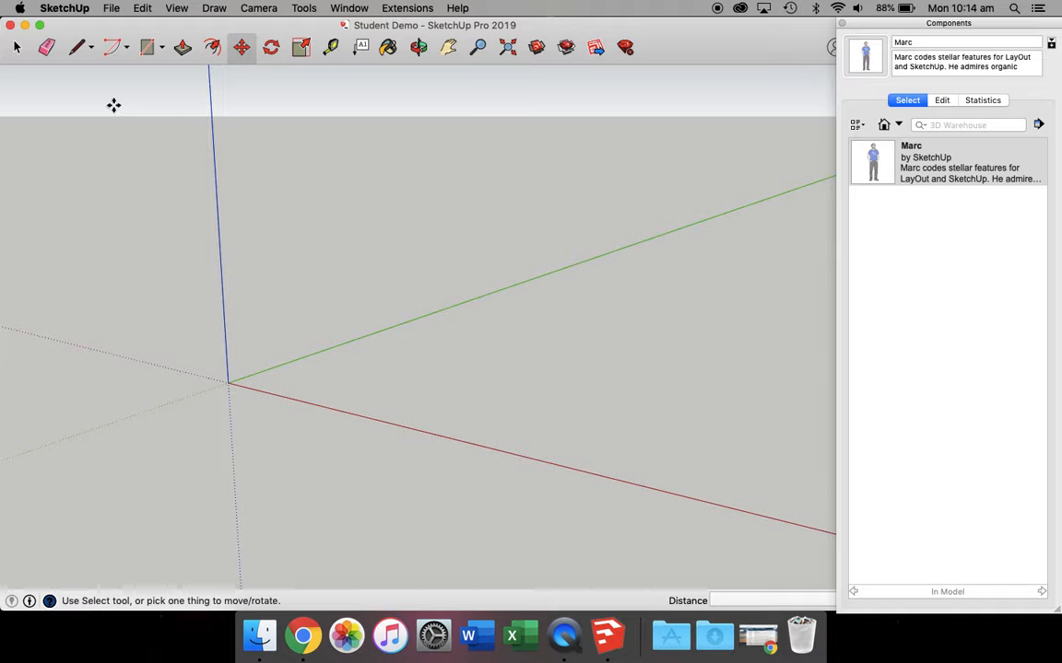
- Switch the camera to the Front standard view
key("o")
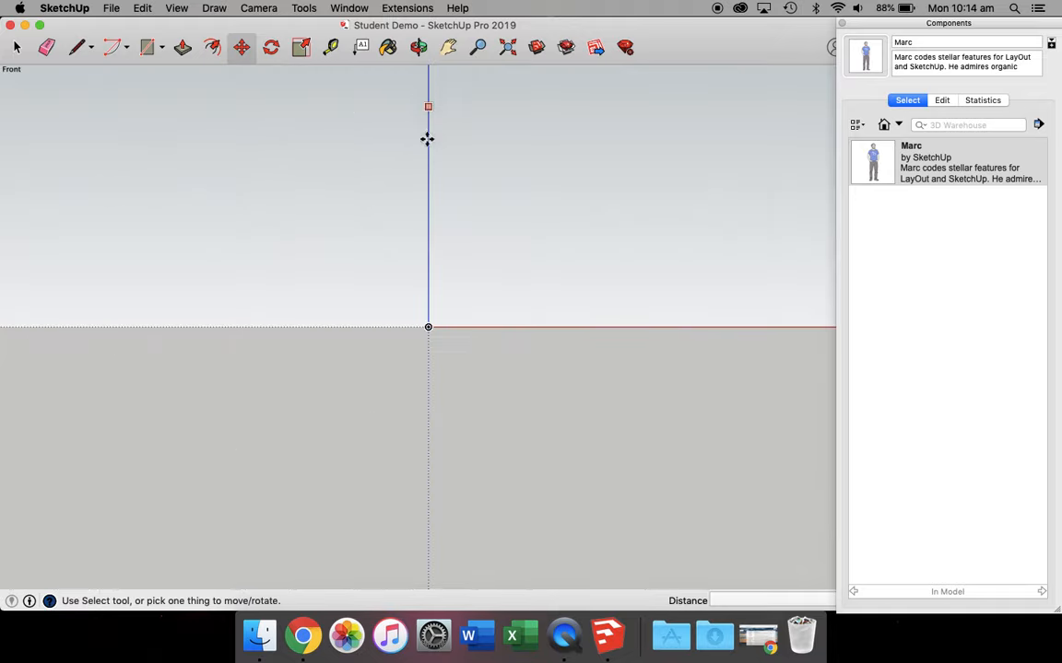
scroll(599, 340, "up", 3)
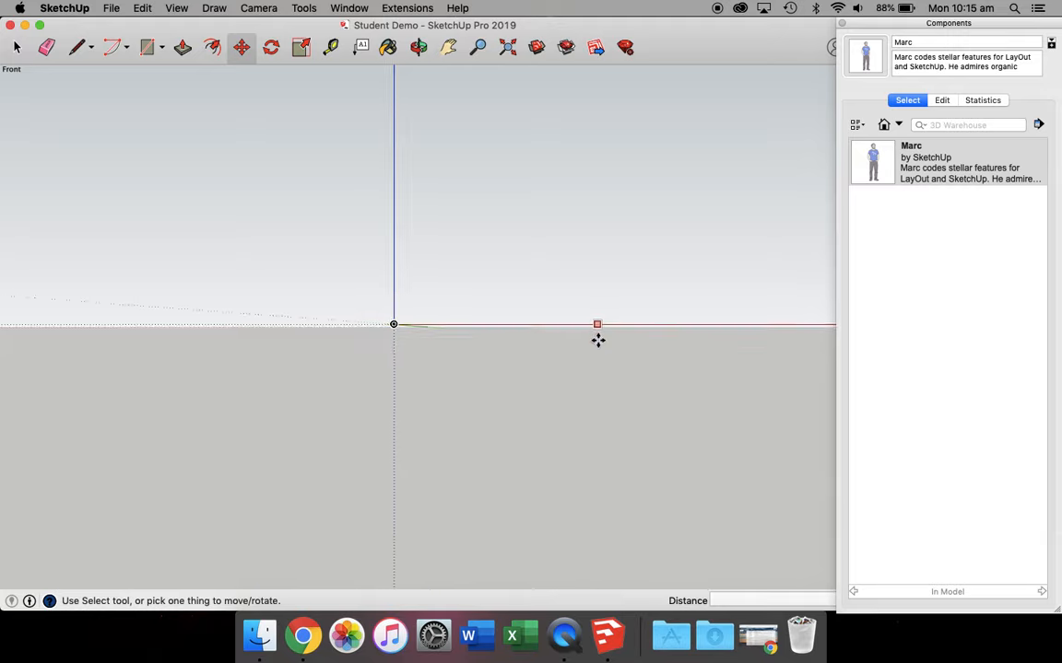
- Undo the Marc figure's deletion and delete the restored figure again
key("super+z")
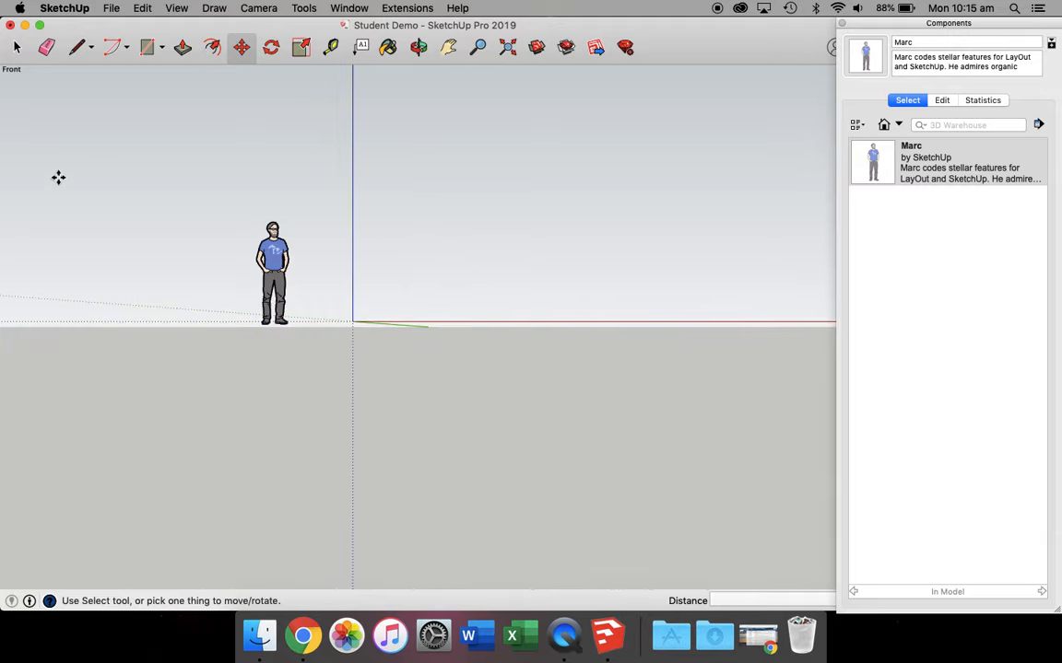
left_click(17, 47)
left_click(275, 277)
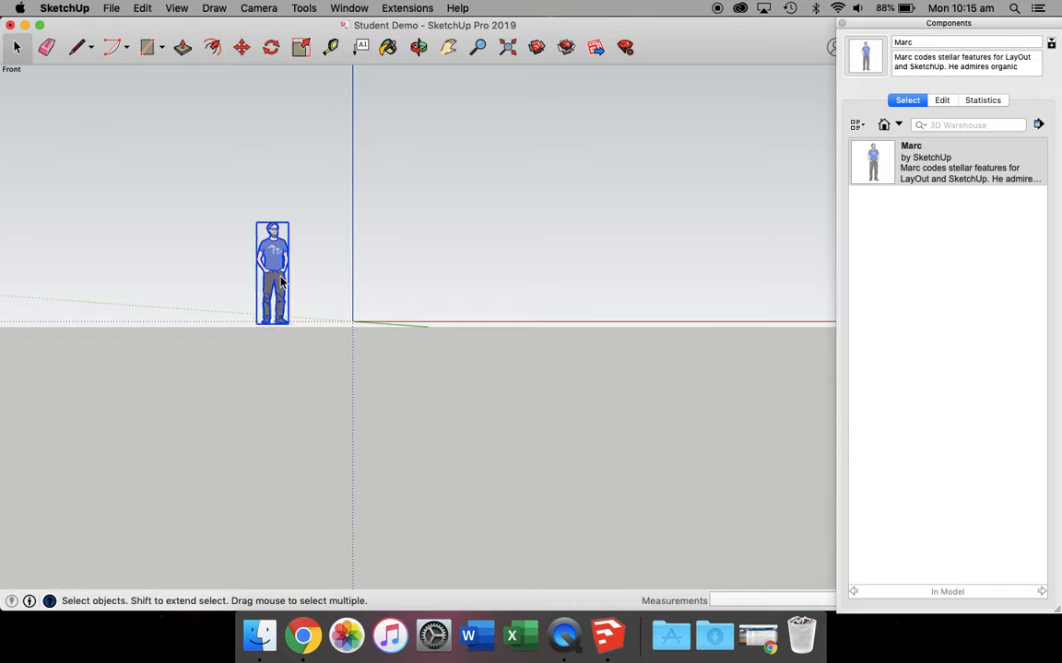
key("Delete")
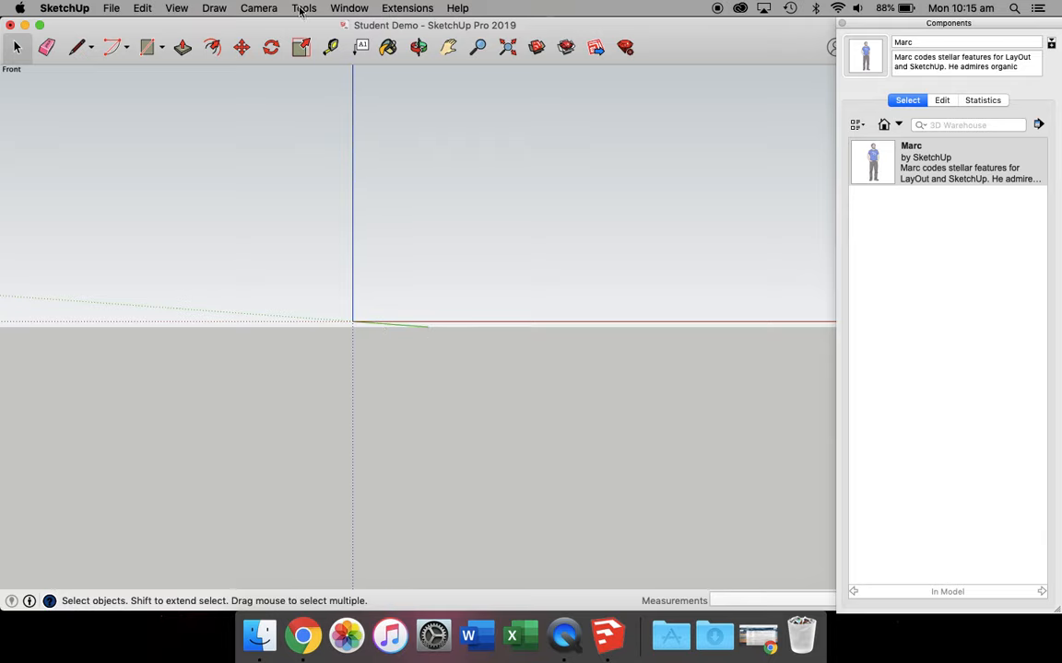
- Set the camera to Parallel Projection
mouse_move(259, 7)
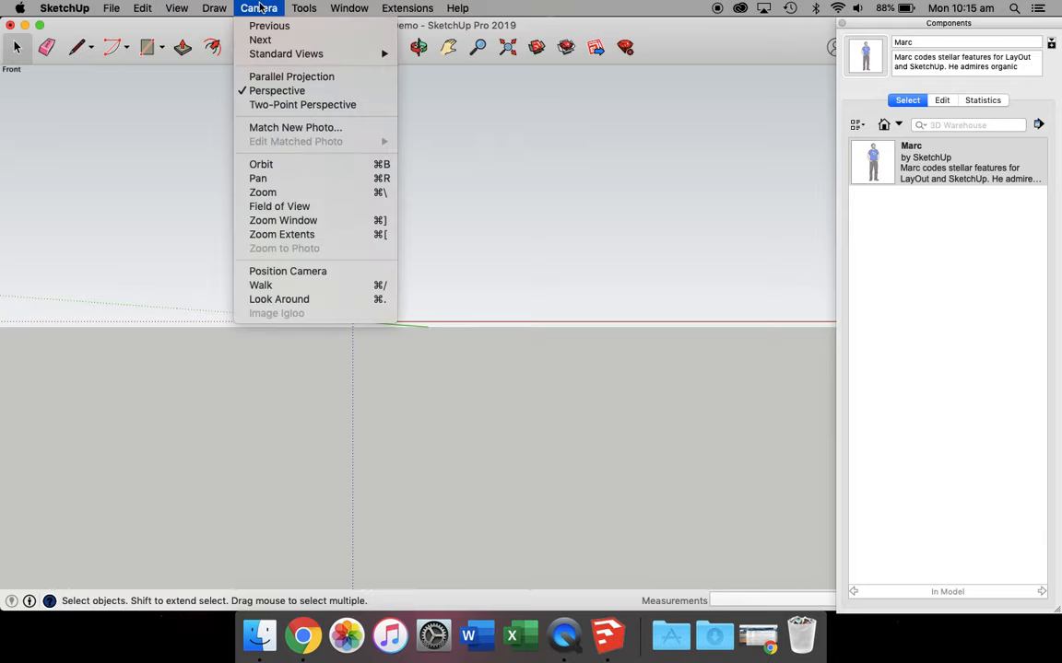
left_click(293, 78)
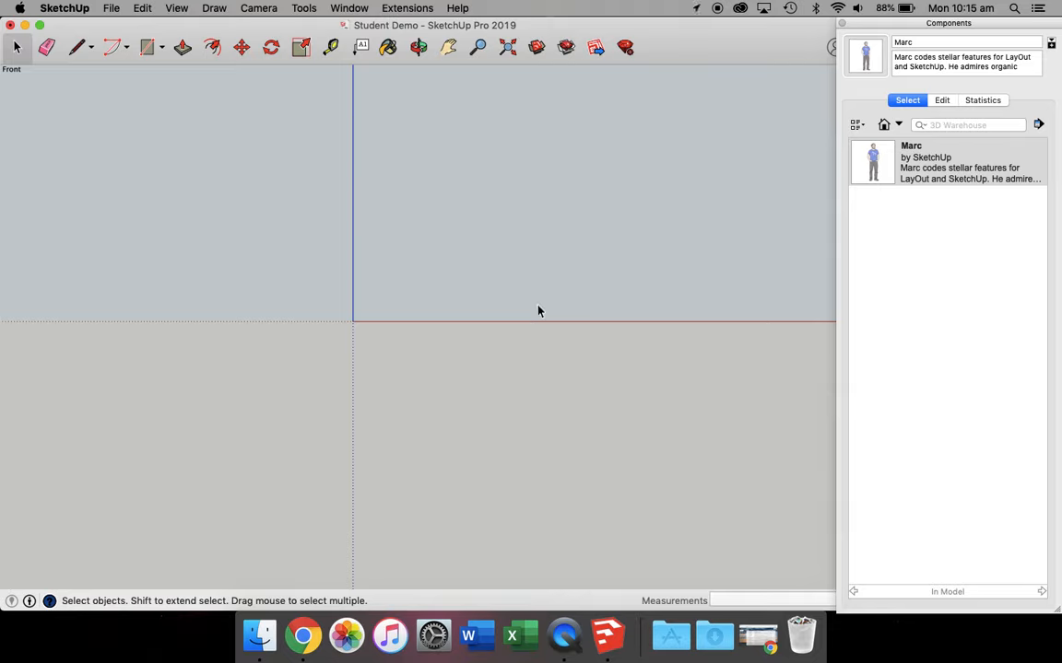
- Start the bearer's rectangular end profile at the origin in the Front view
left_click(147, 46)
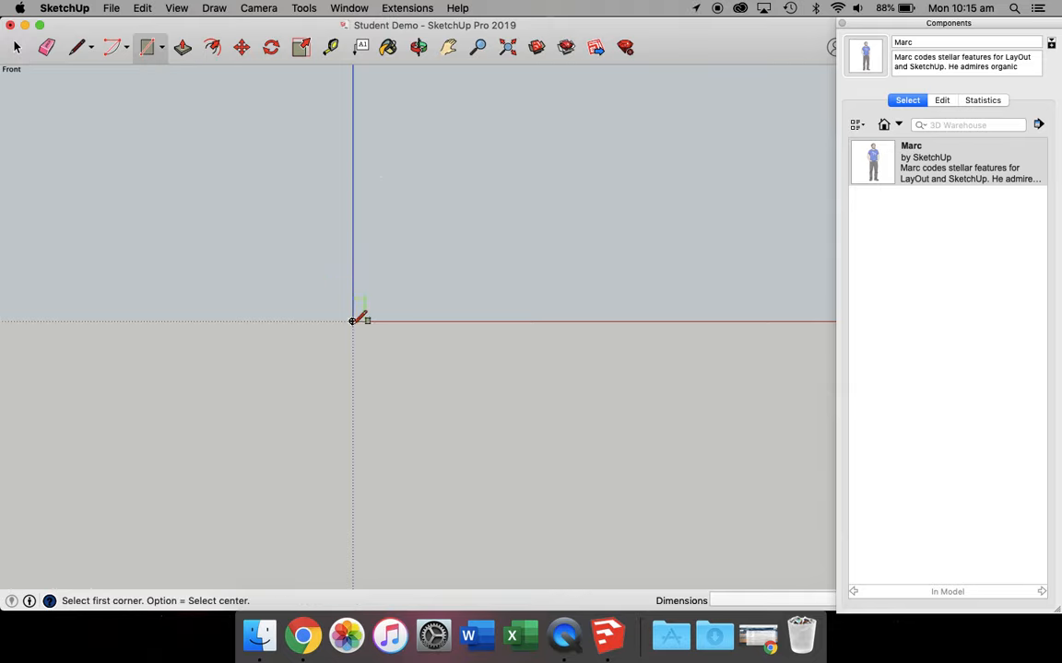
left_click(352, 320)
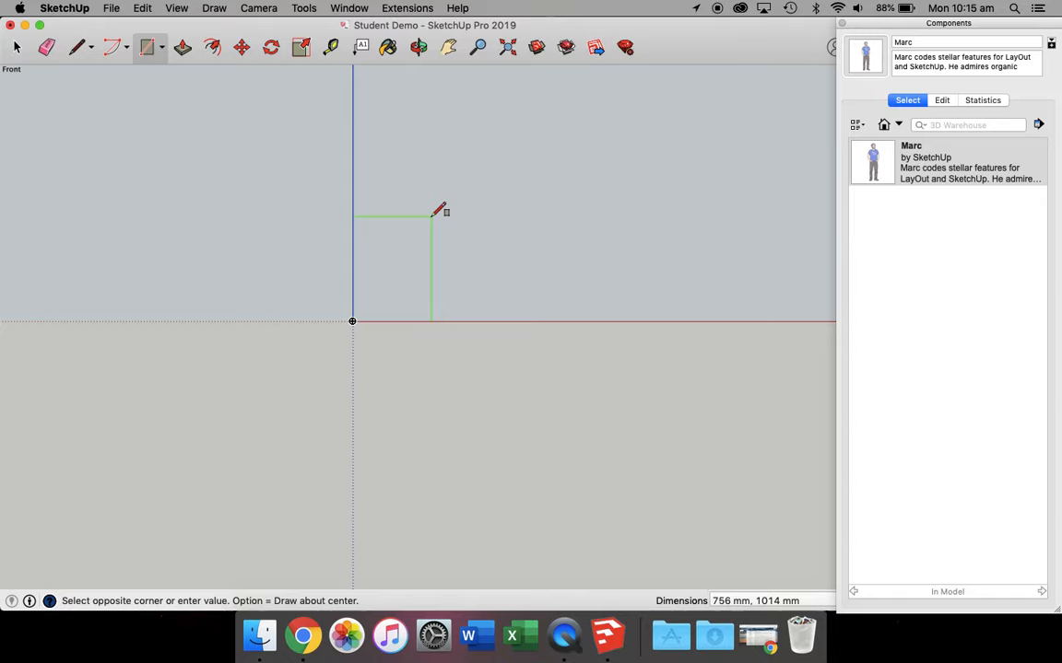
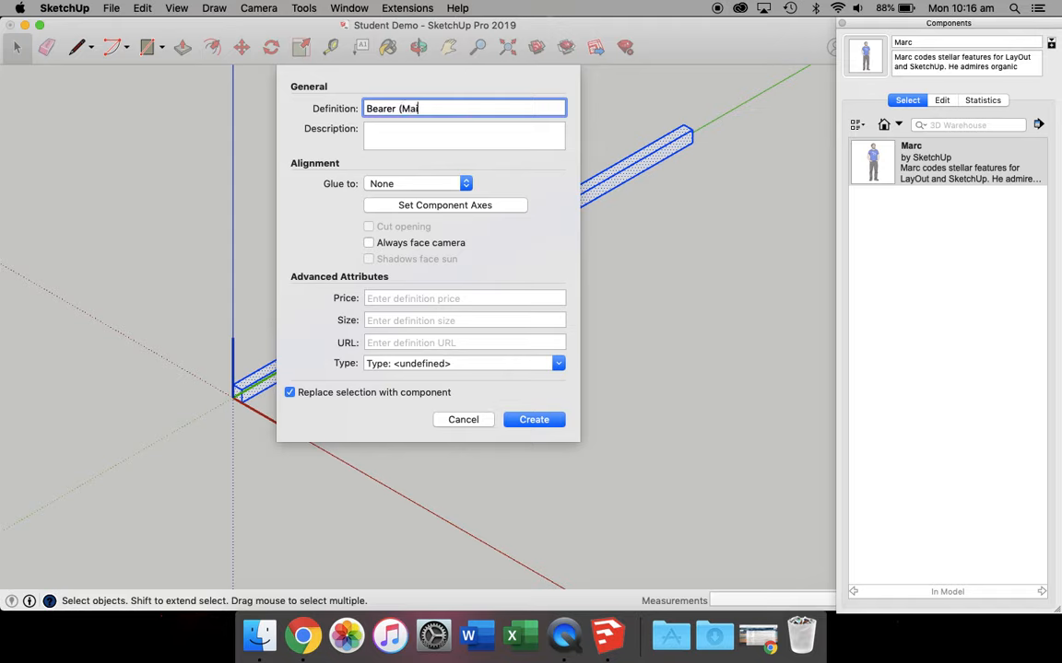
- Create the bearer component as Bearer (Main Floor) with the description 90 x 70 LVL
key("Tab")
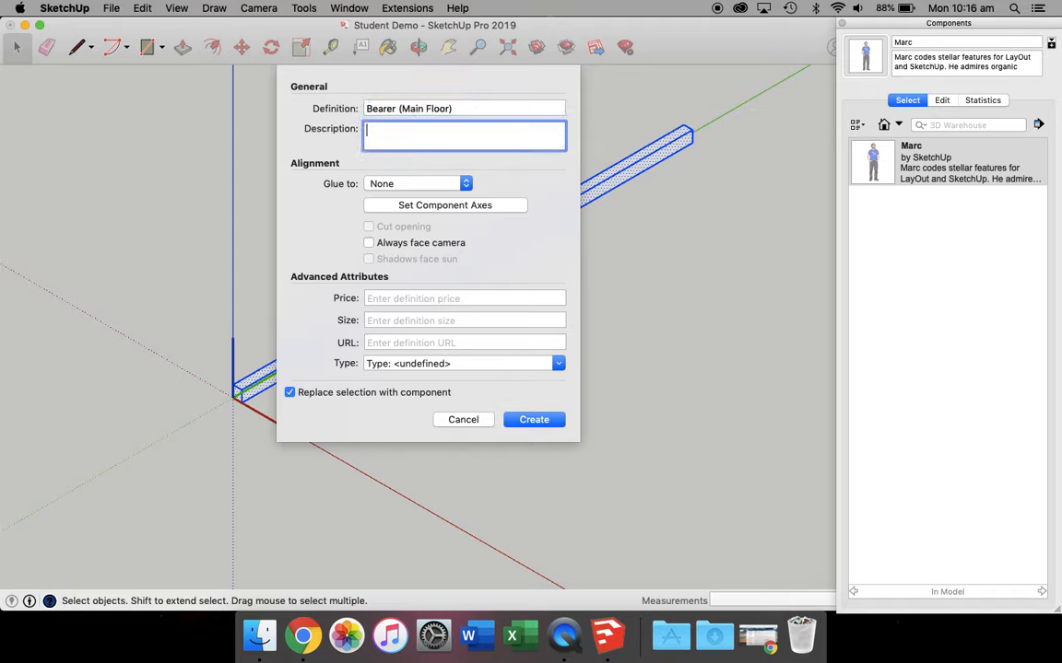
type("90 x 70 LVL")
left_click(517, 420)
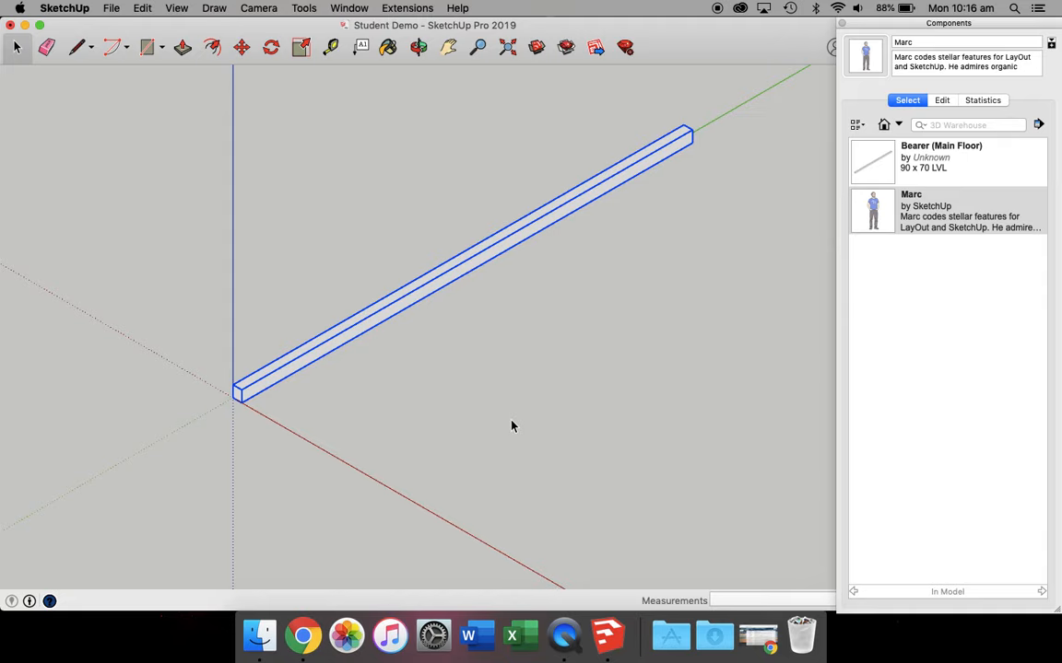
- Paint all faces inside the Bearer (Main Floor) component yellow from the Crayons colours, and delete the bearer from the drawing area
left_click(322, 349)
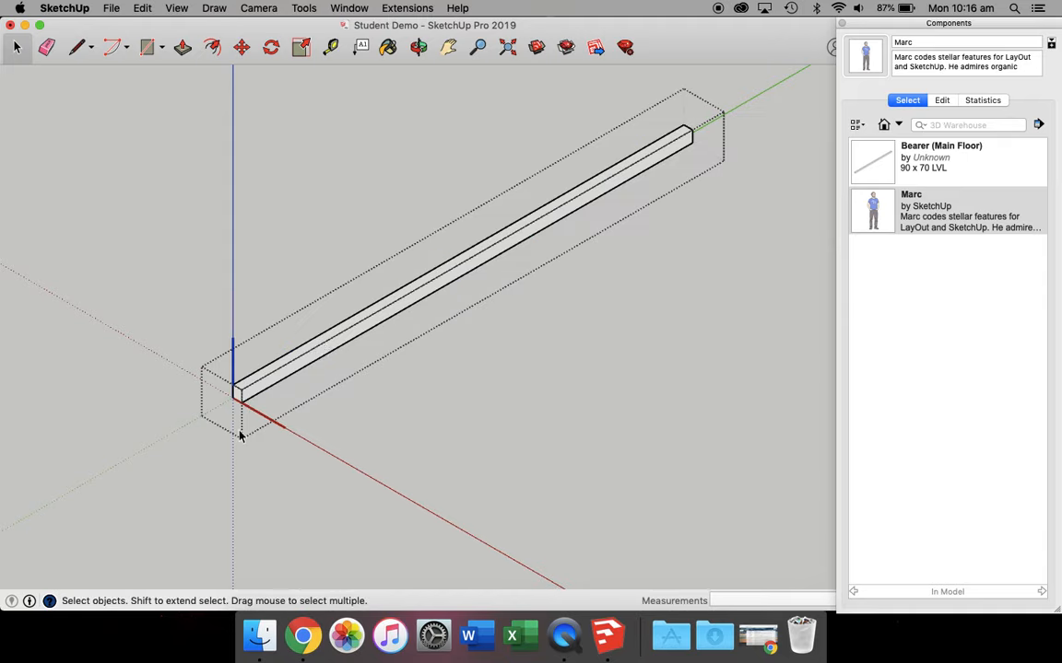
key("super+a")
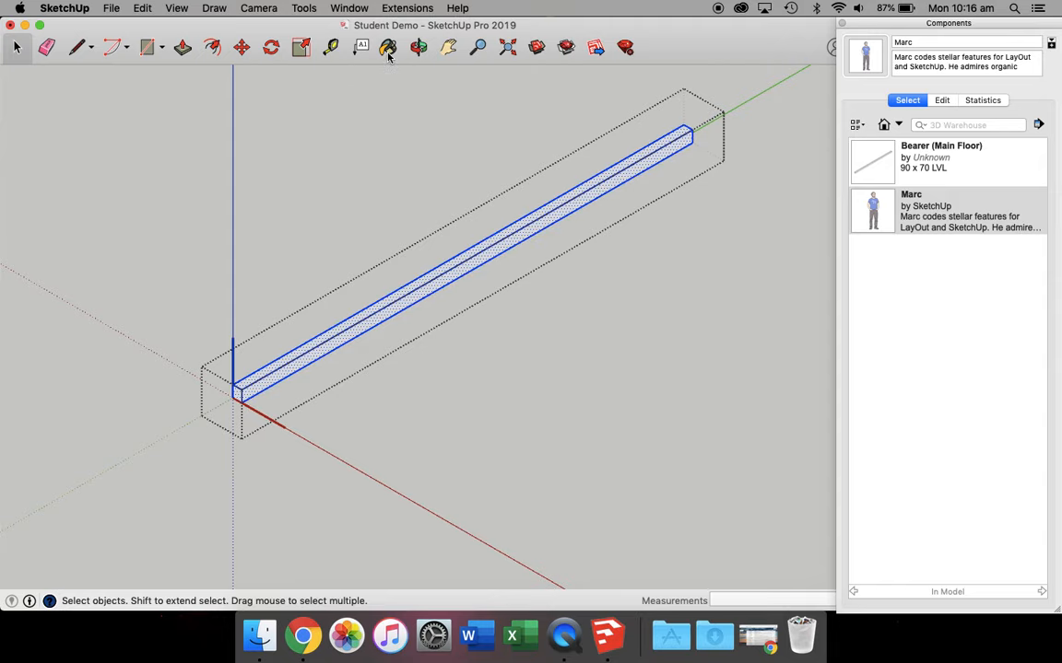
left_click(387, 47)
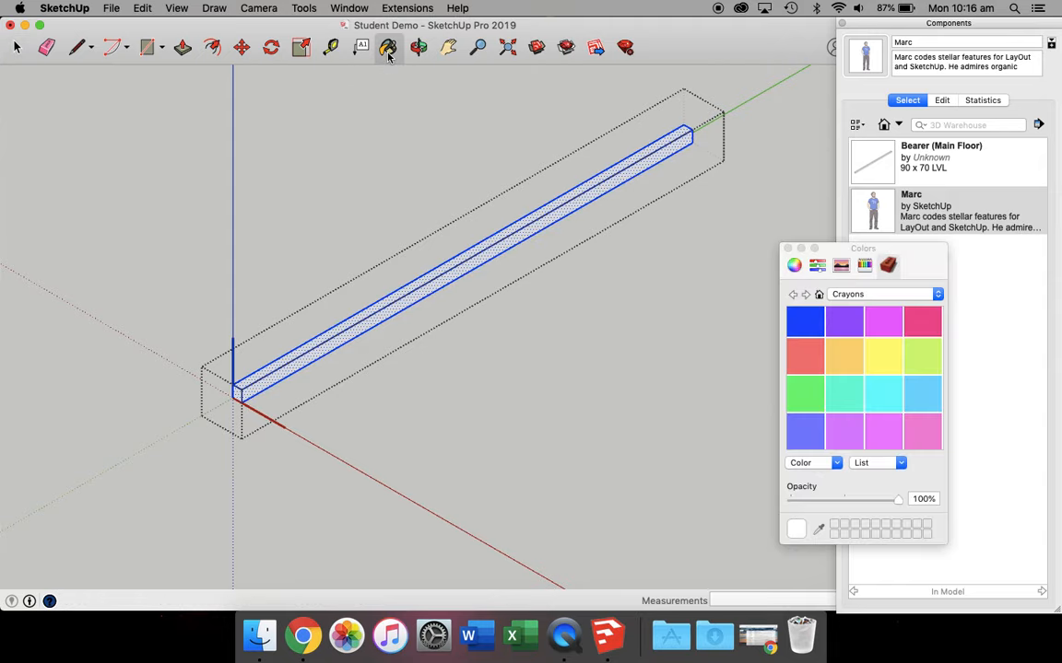
left_click(892, 363)
left_click(503, 239)
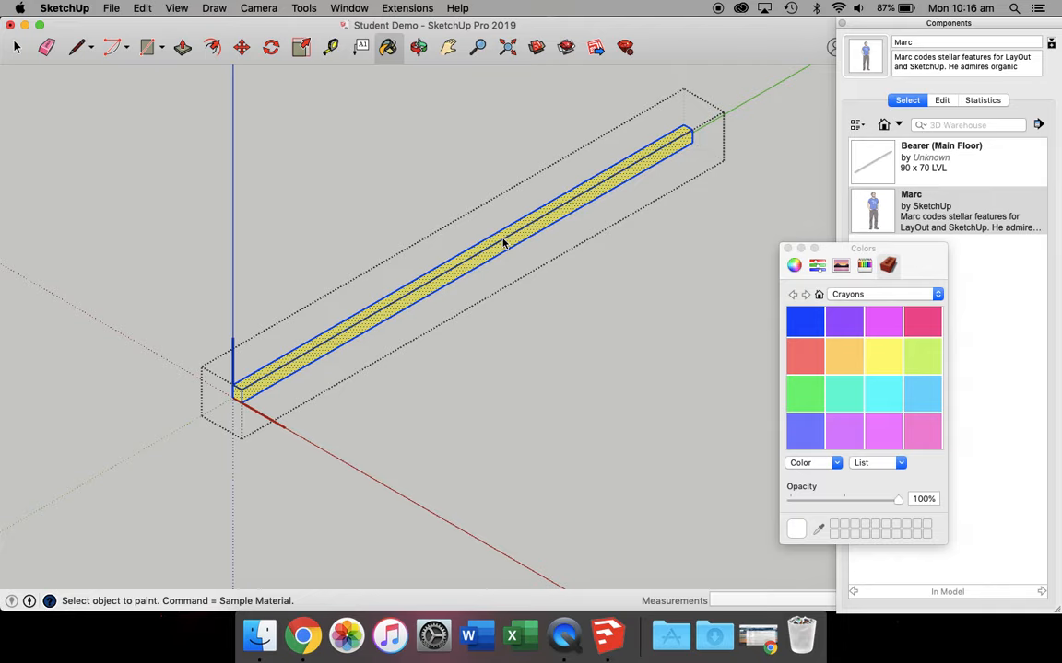
left_click(787, 249)
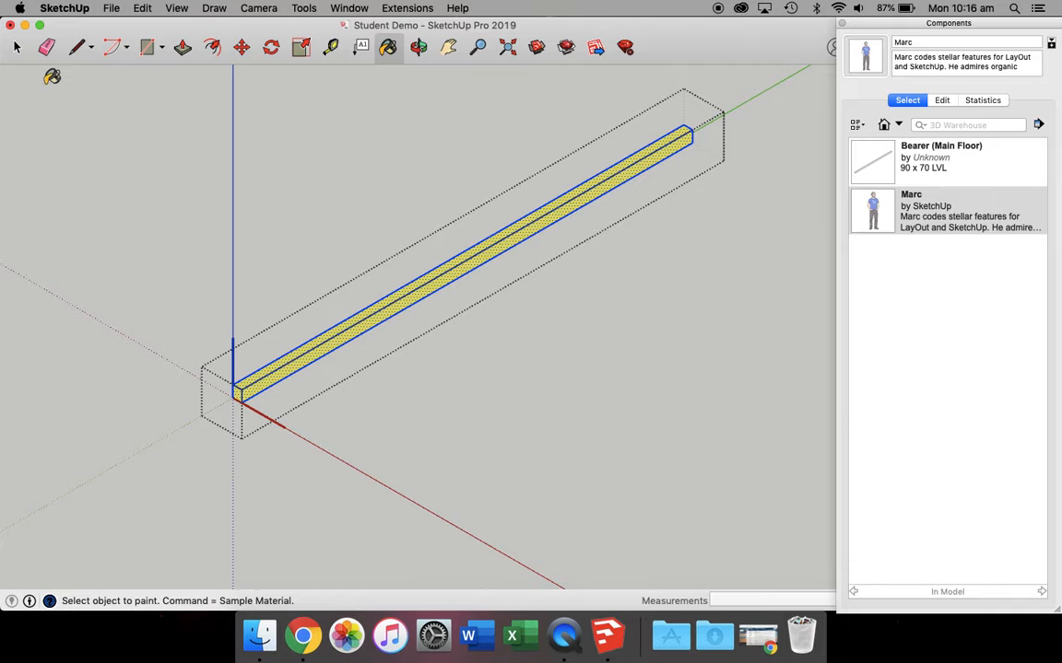
left_click(16, 48)
left_click(195, 207)
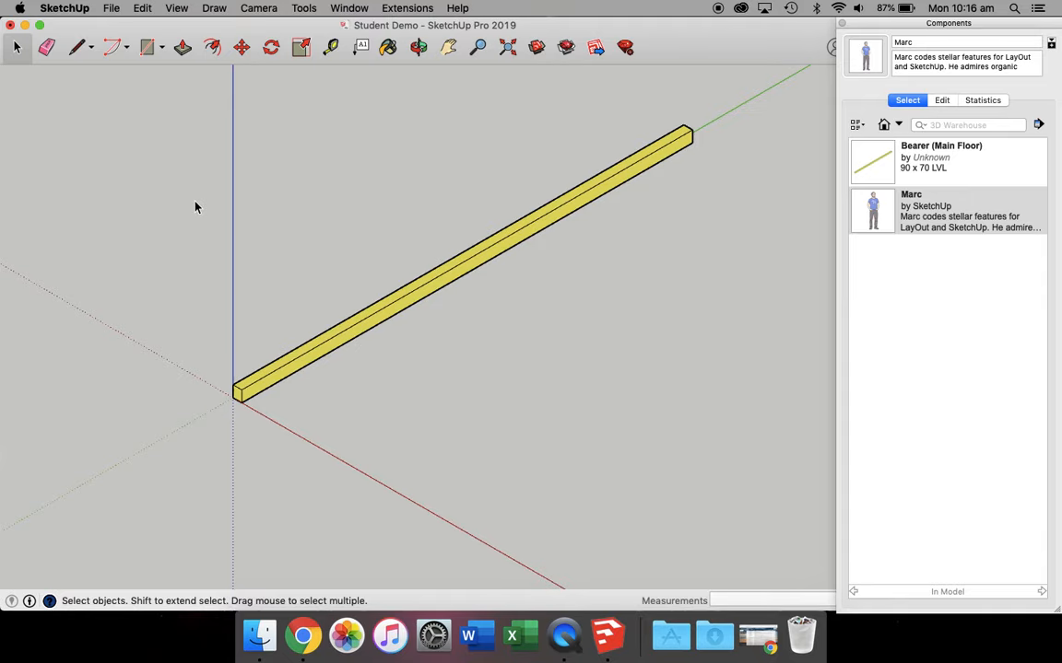
left_click(328, 348)
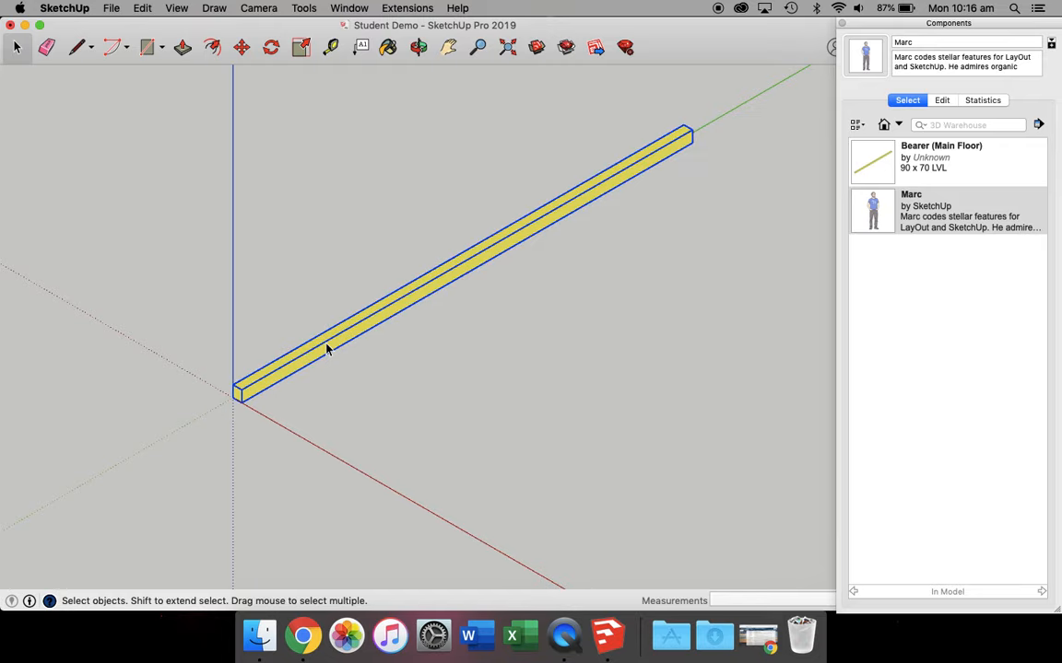
key("Delete")
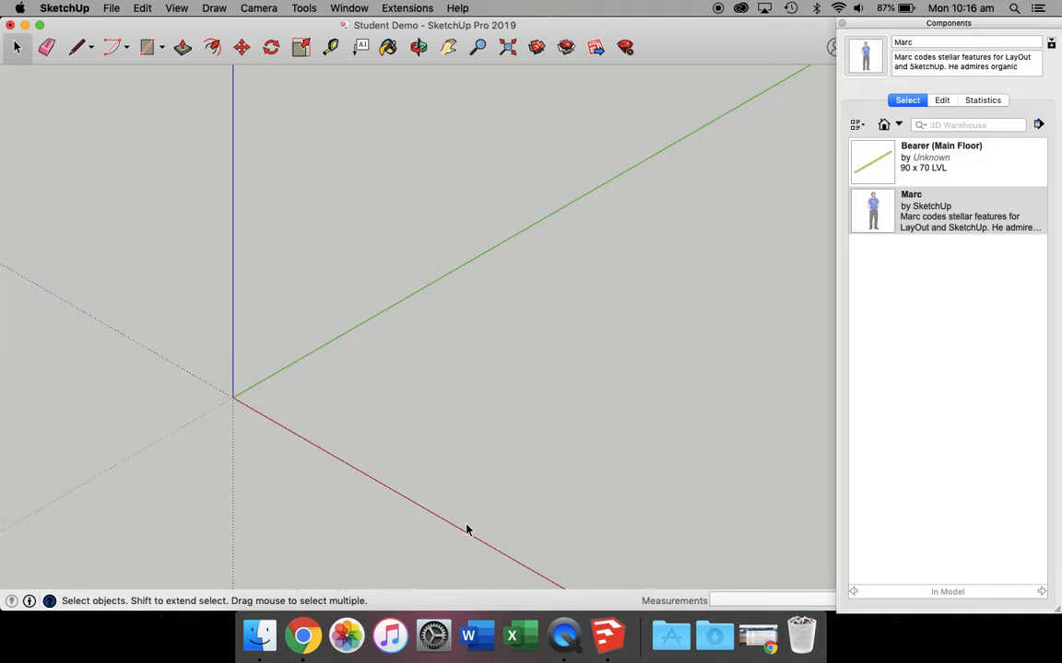
- Draw a joist end profile 90 mm high and 45 mm wide from the origin in the Right view
key("super+1")
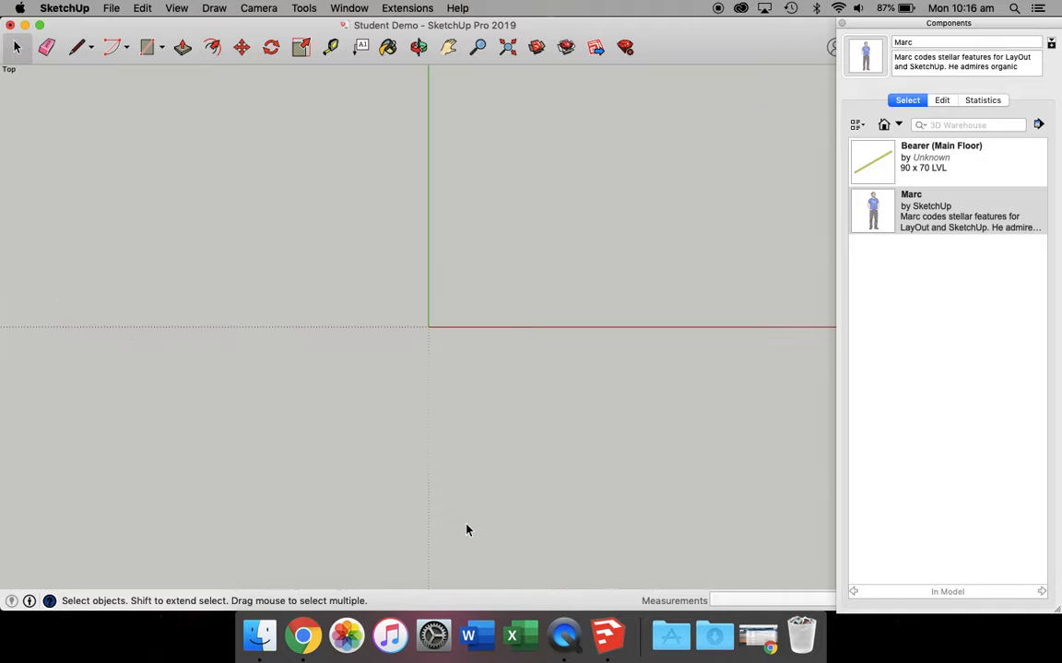
key("super+2")
key("super+3")
key("super+4")
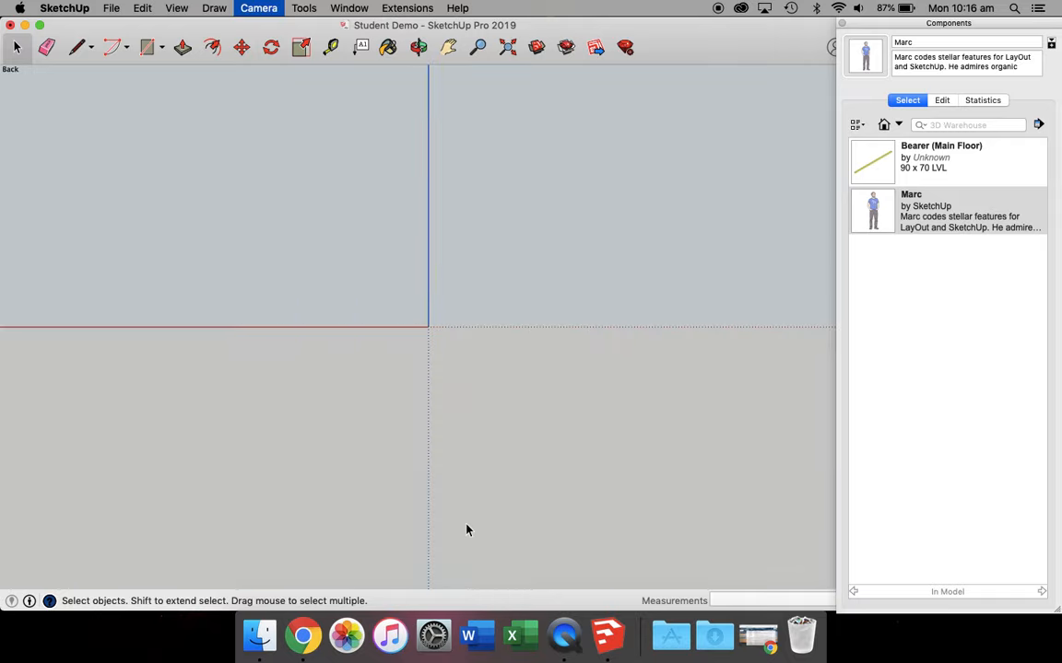
key("super+5")
key("super+6")
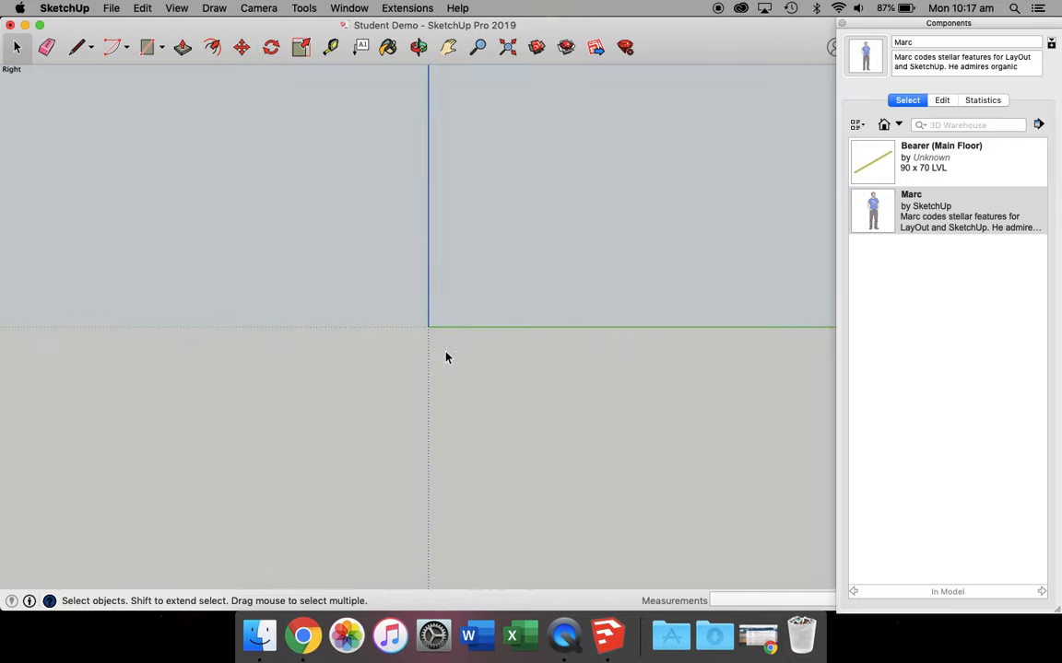
left_click(147, 47)
scroll(429, 326, "up", 5)
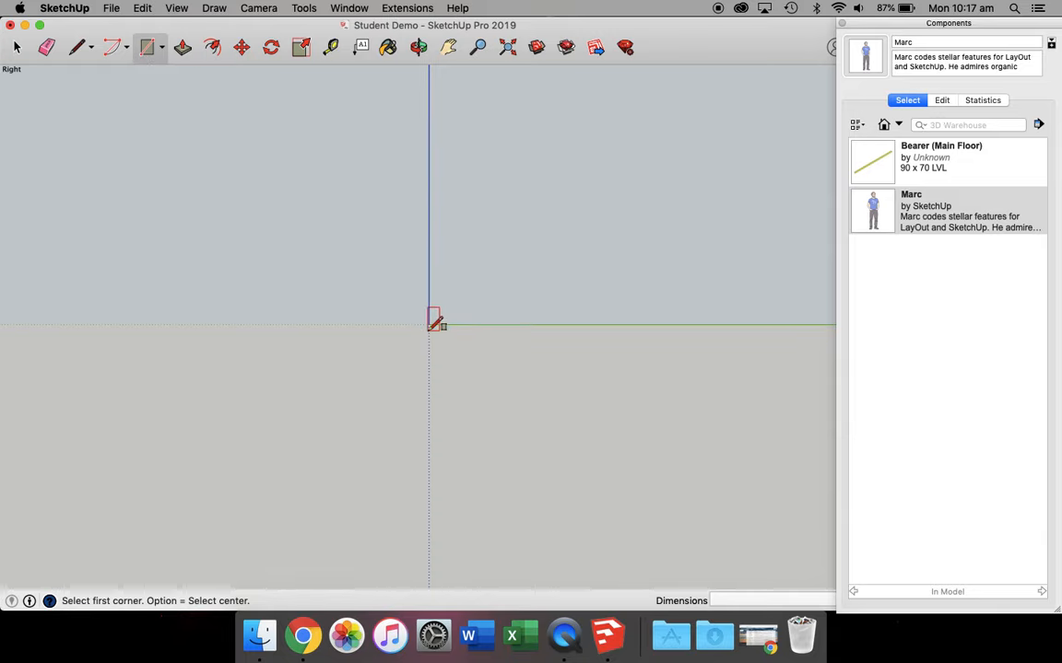
left_click(429, 322)
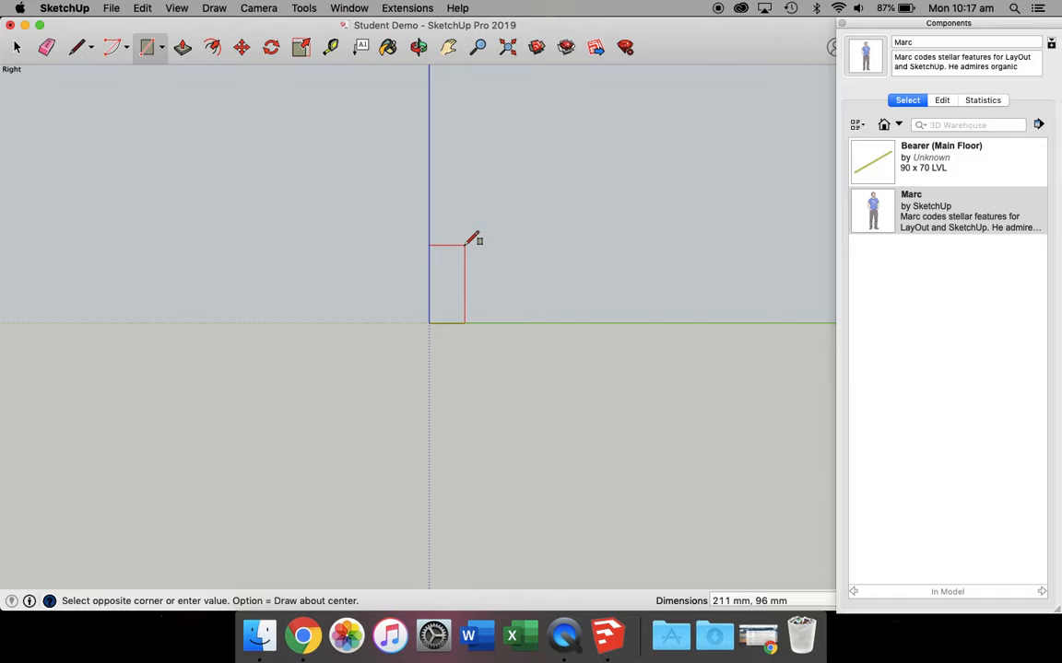
type("90, 45")
key("Return")
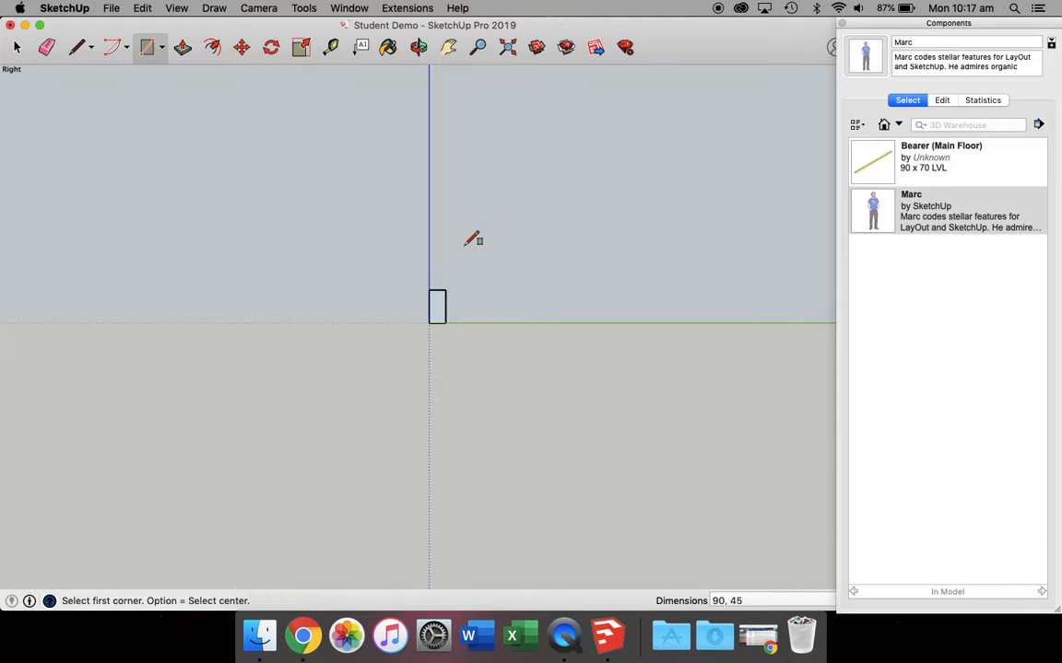
- Push/Pull the joist profile 3600 mm along the red axis in the Iso view
key("super+7")
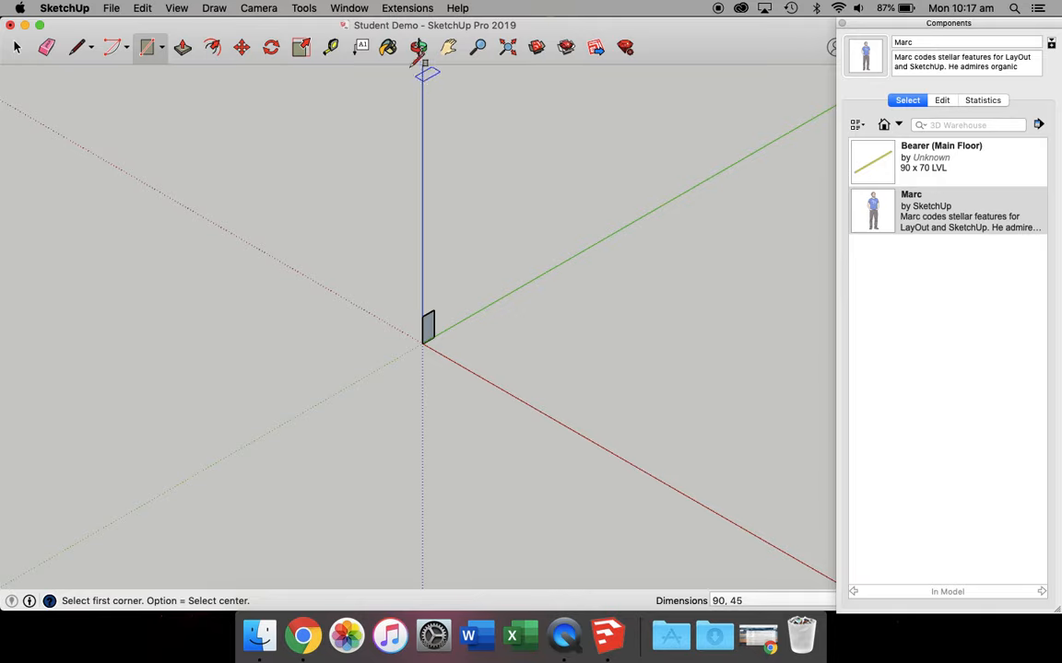
left_click(182, 47)
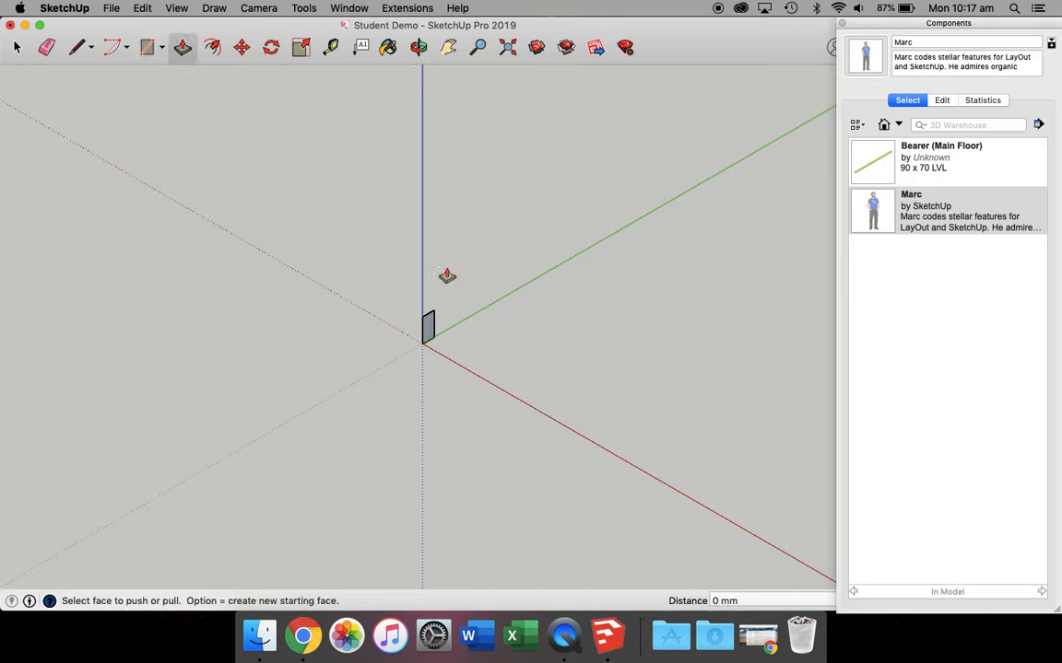
left_click_drag(429, 325, 561, 411)
type("3600")
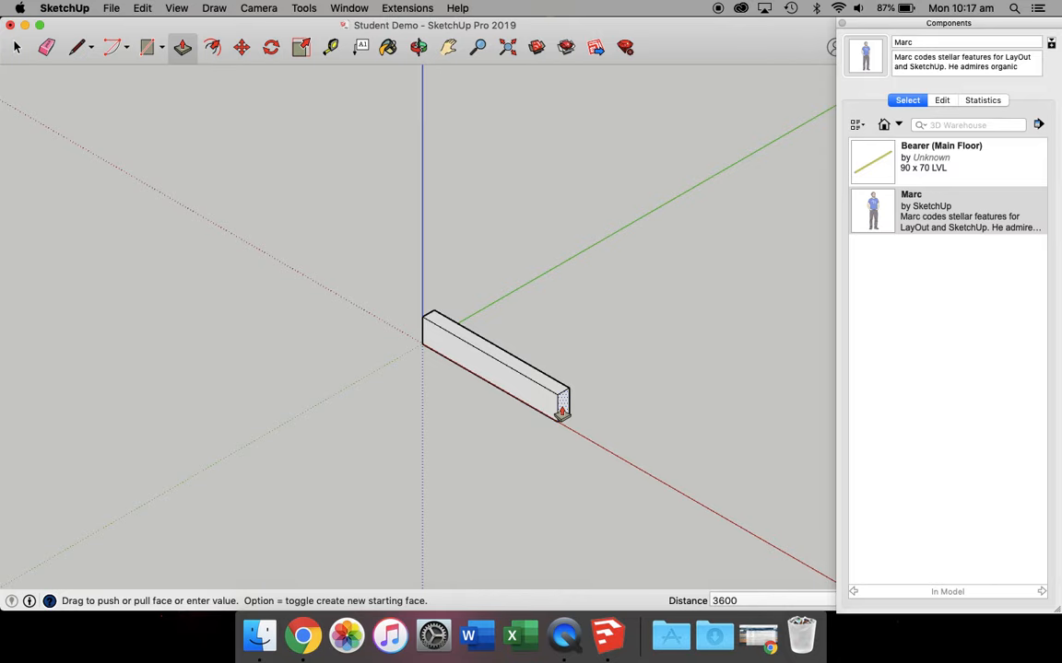
key("Return")
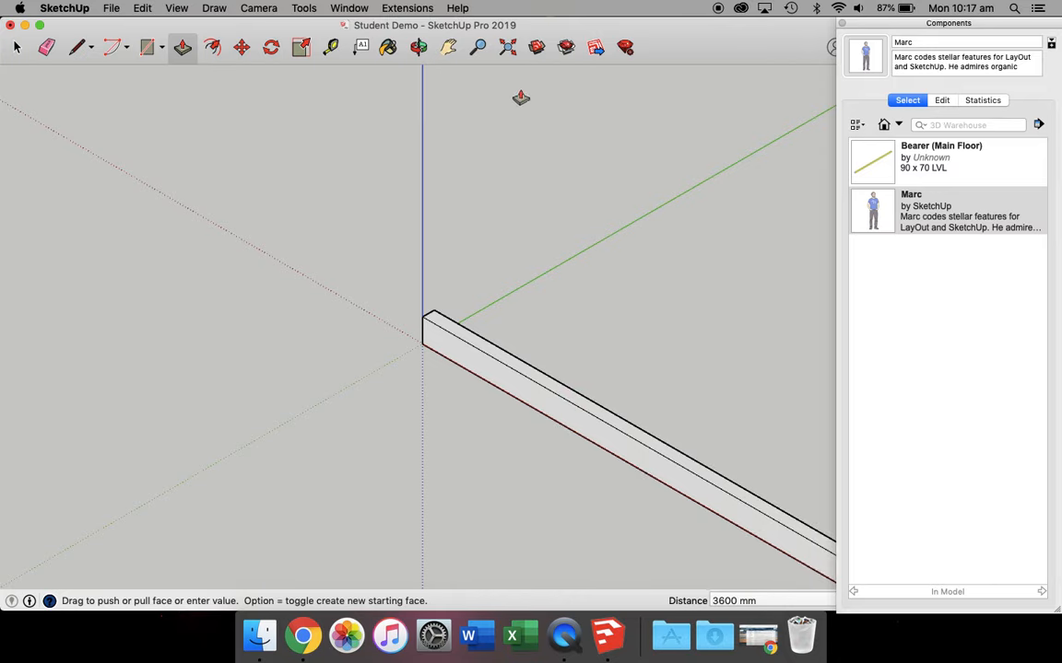
left_click(508, 48)
scroll(442, 221, "down", 2)
scroll(443, 221, "down", 2)
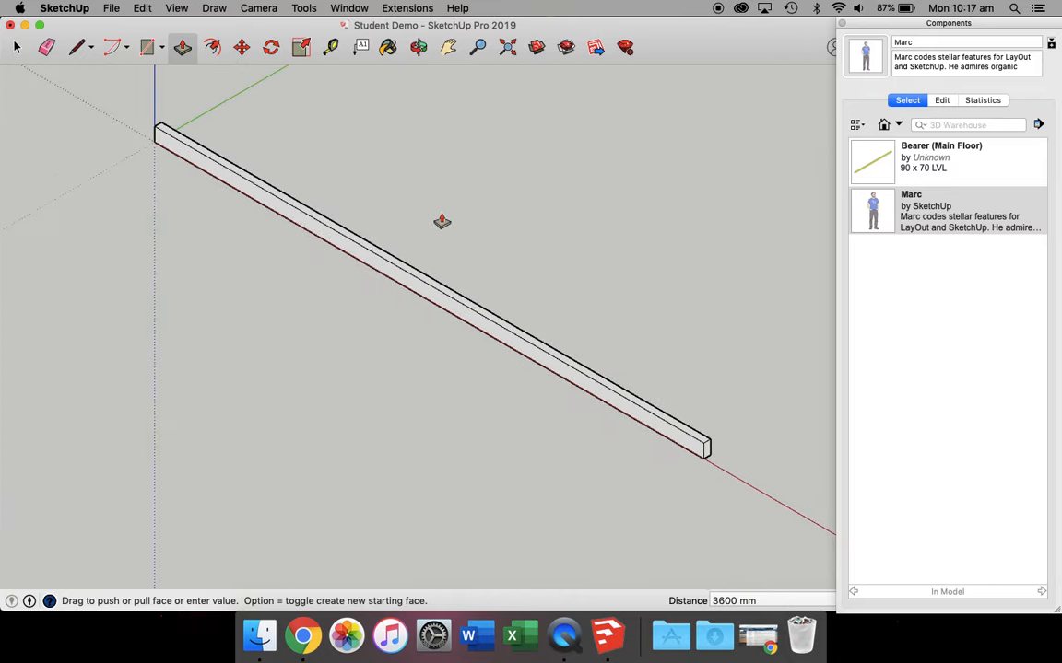
- Paint all faces of the joist light orange from the Crayons colours
left_click(143, 9)
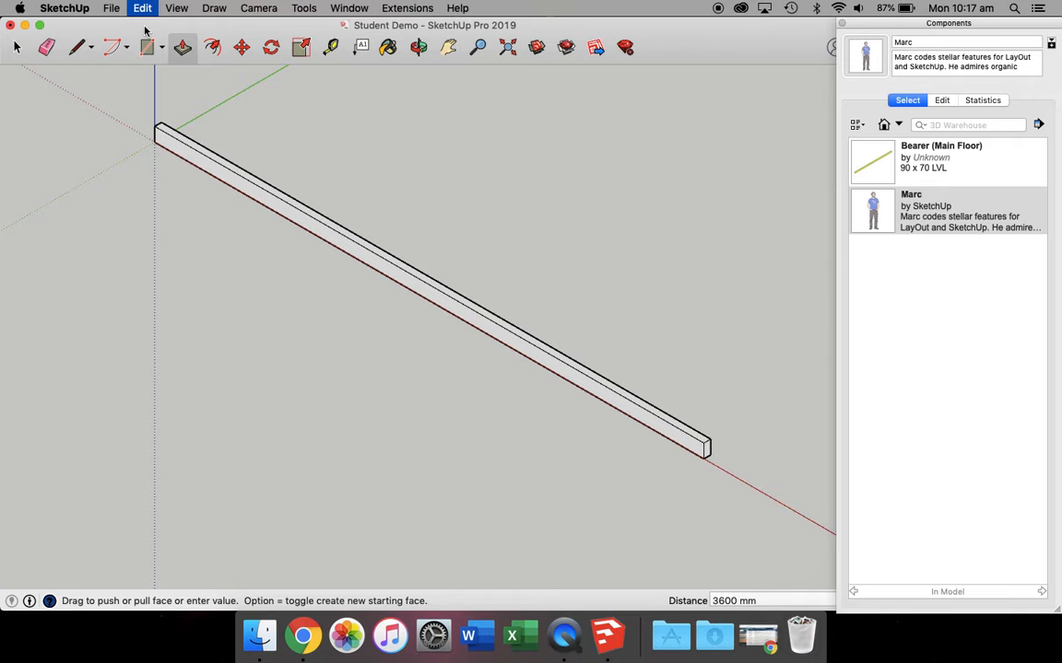
left_click(388, 47)
key("super+a")
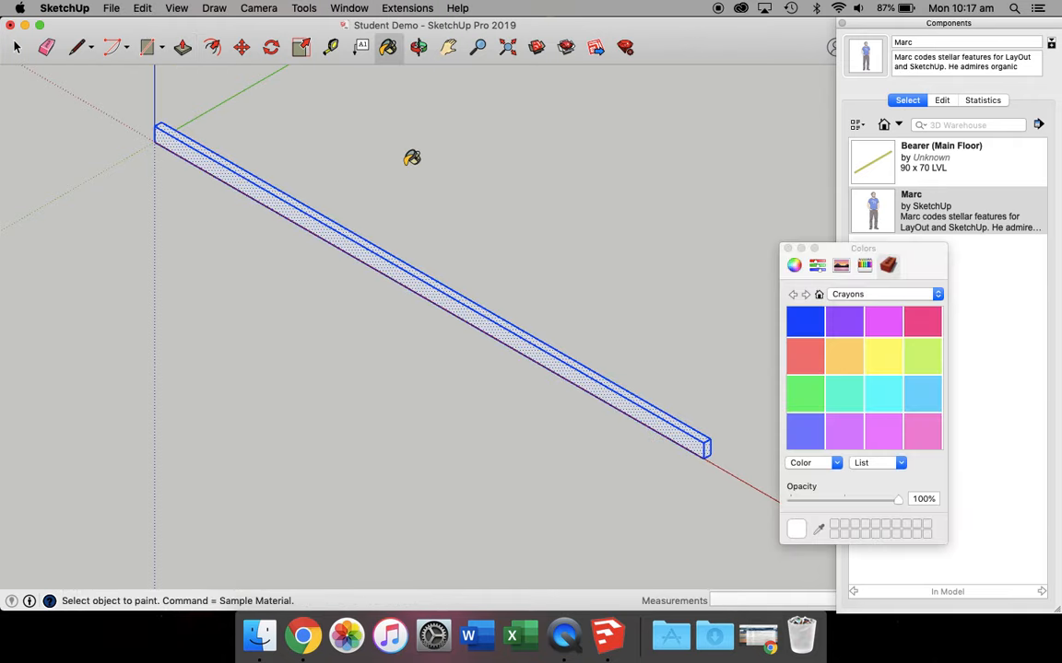
left_click(848, 367)
left_click(575, 372)
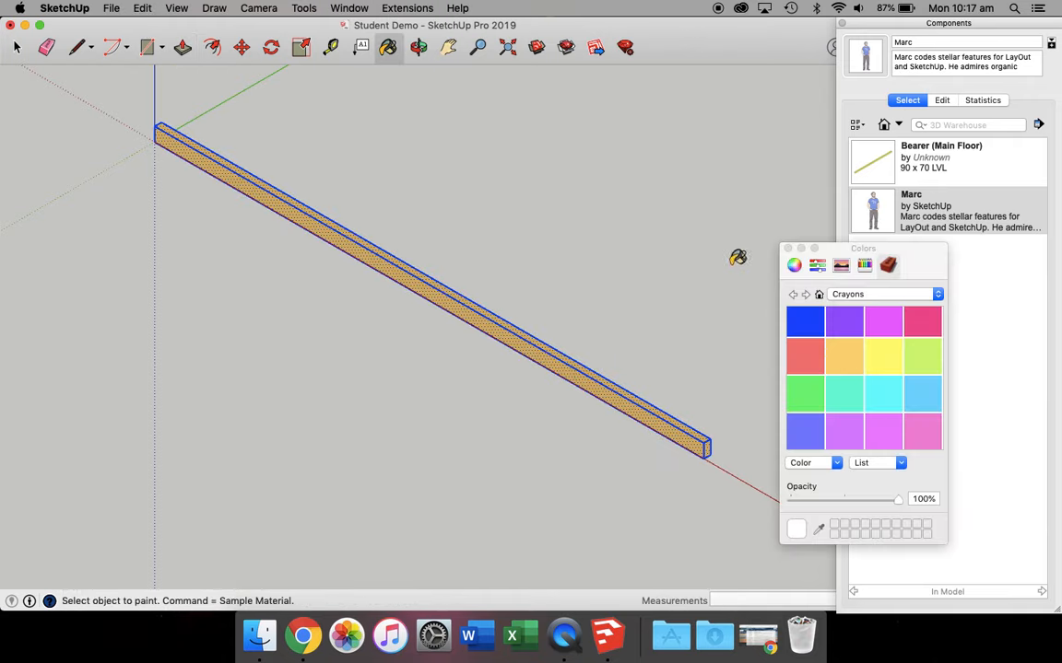
left_click(788, 248)
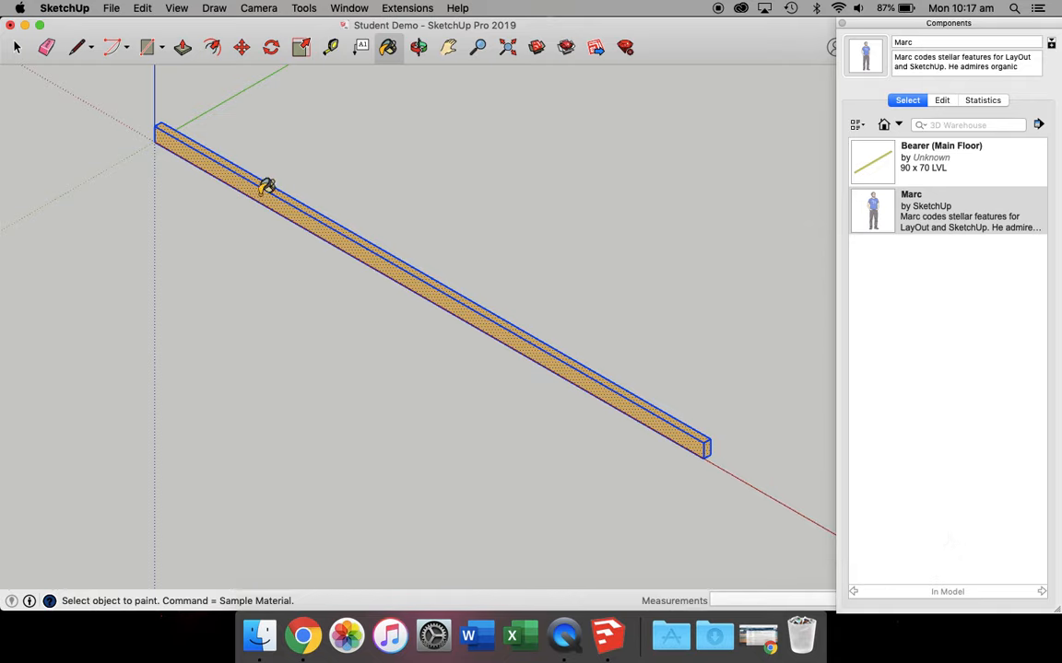
- Make the joist a component named Joist (Main Floor) with the description 90 x 45 LVL, and delete it from the drawing area
key("space")
right_click(297, 209)
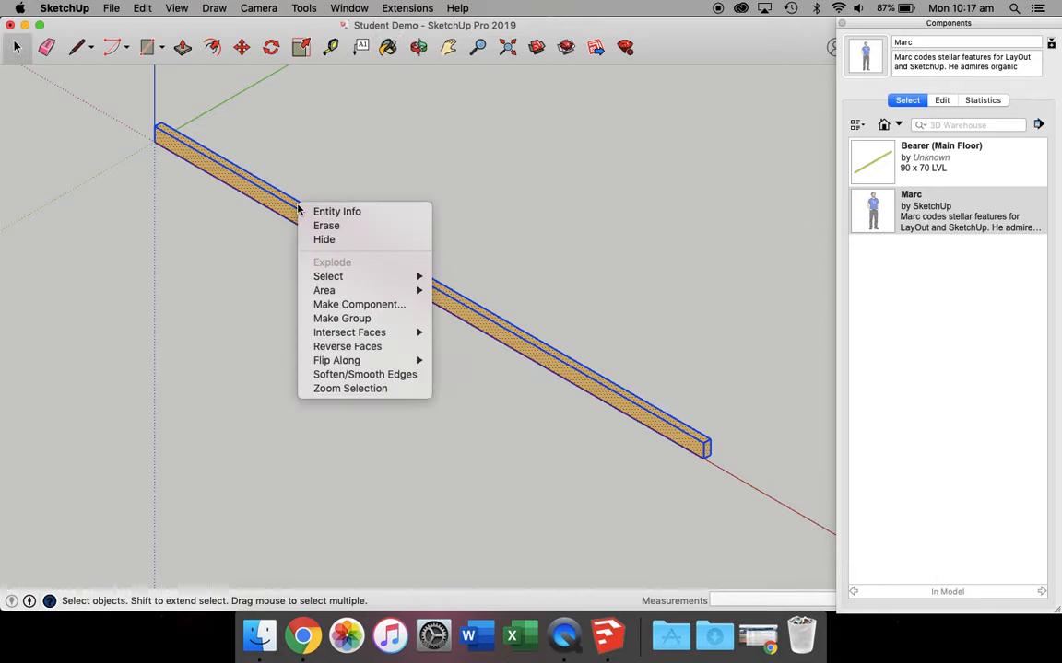
left_click(356, 304)
type("J")
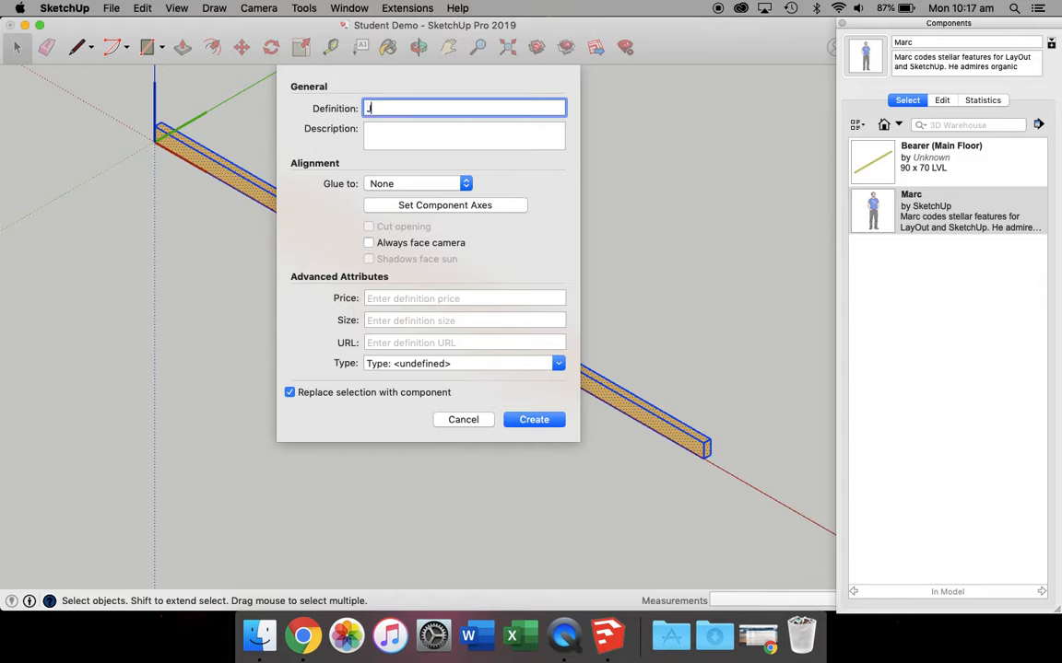
type("oist (Main Floor)")
key("Tab")
type("90 x 45 LVL")
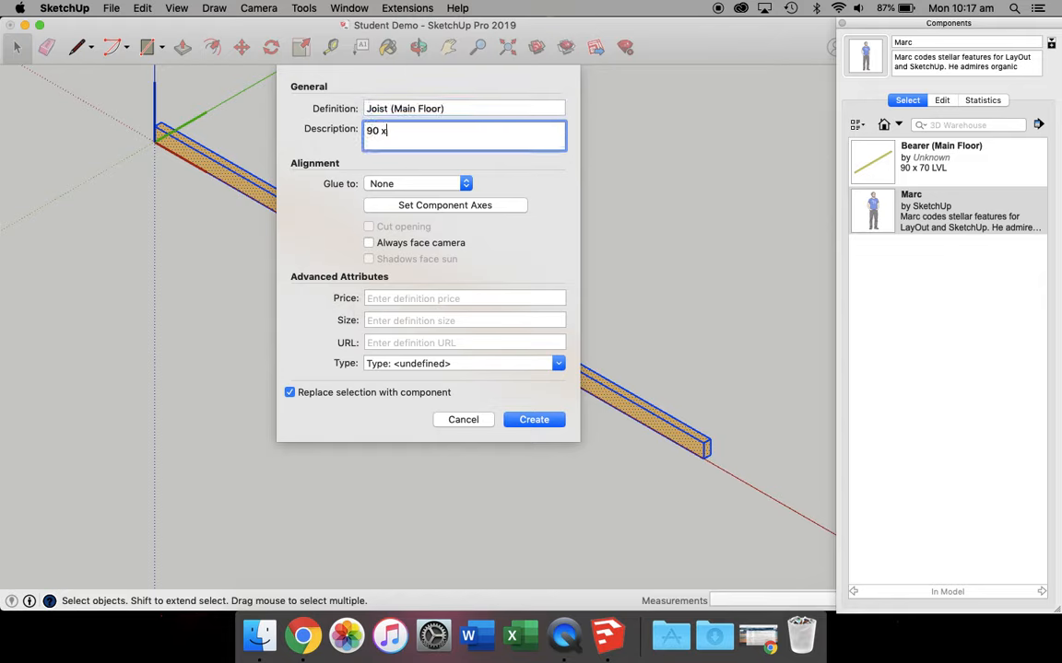
key("Return")
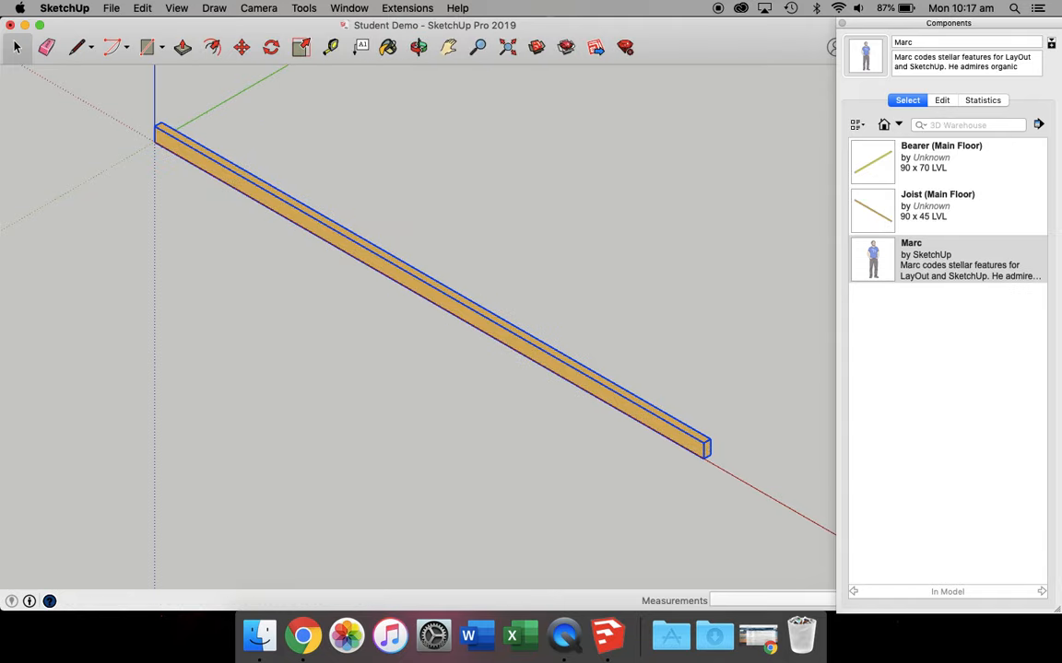
key("Delete")
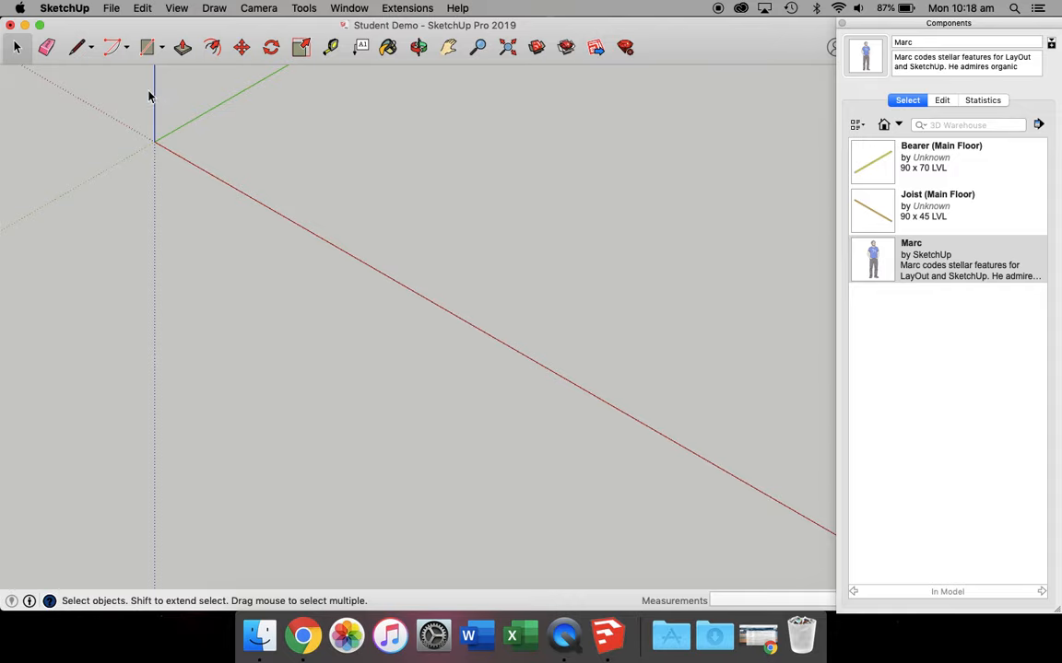
- Draw a deck joist end profile 90 mm high and 45 mm wide from the origin in the Right view
key("super+6")
key("super+7")
key("super+6")
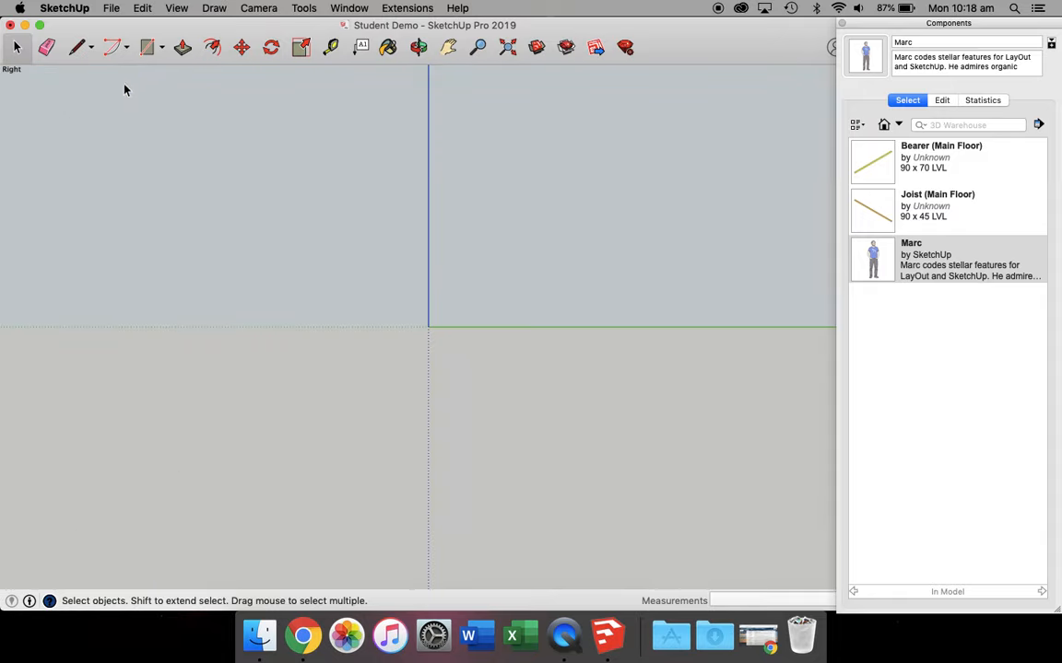
left_click(147, 47)
left_click(427, 327)
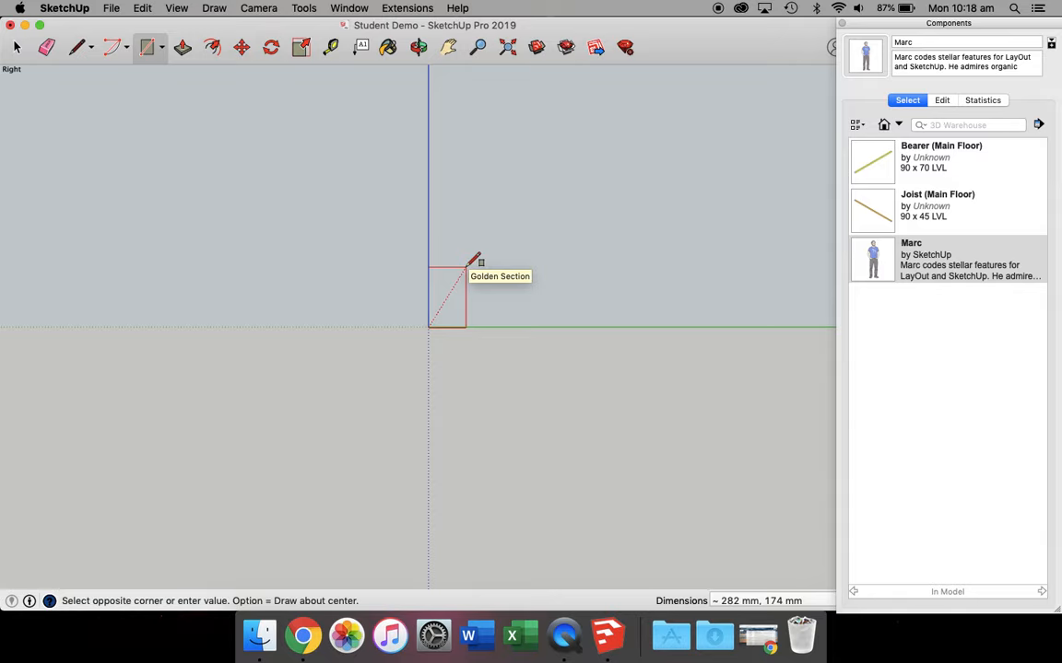
type("90, 45")
key("Return")
- Push/Pull the deck joist profile 1200 mm along the red axis in the Iso view
key("super+7")
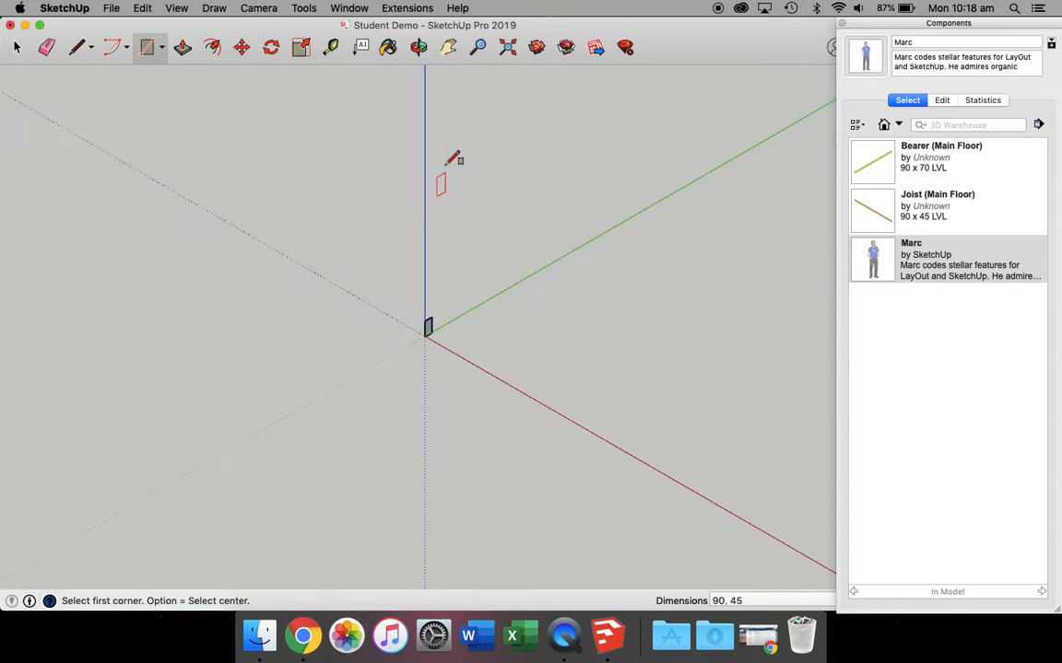
left_click(181, 48)
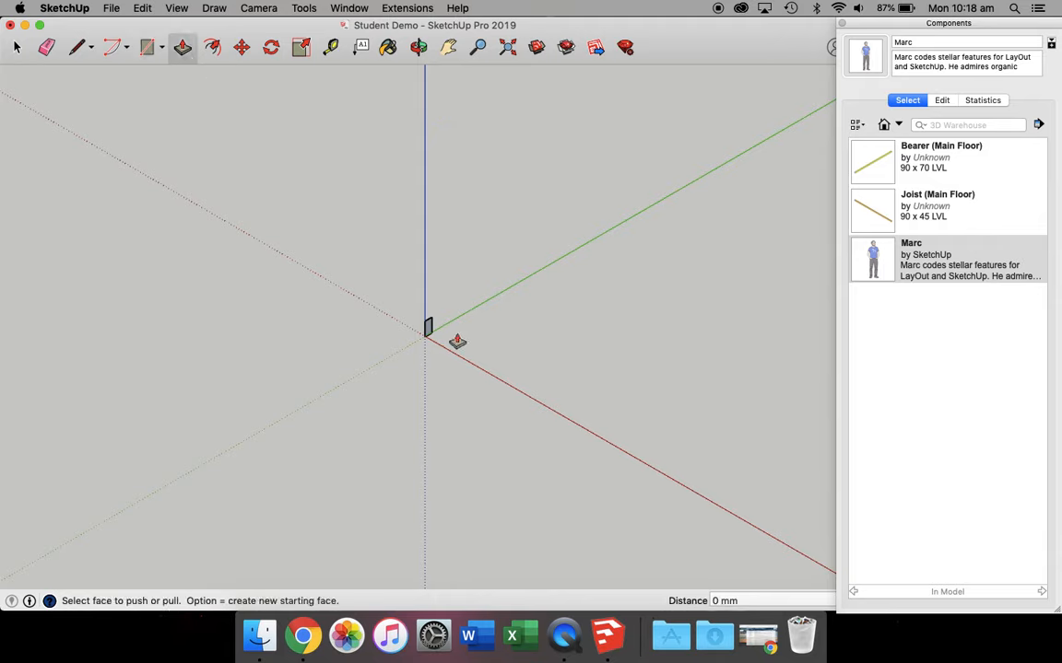
left_click(428, 326)
type("12")
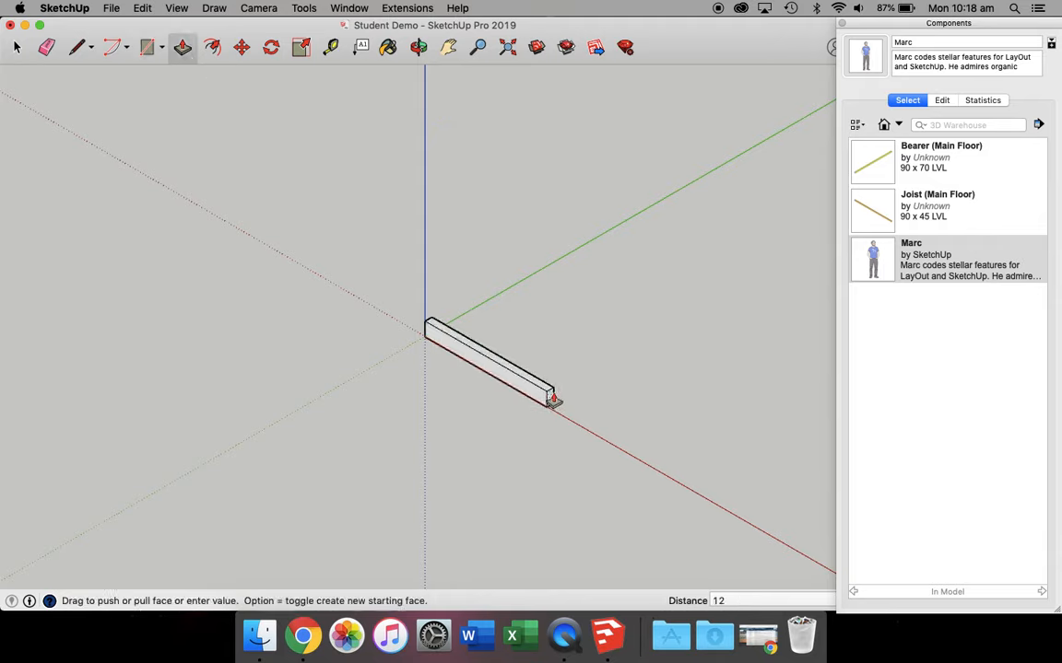
type("00")
key("Return")
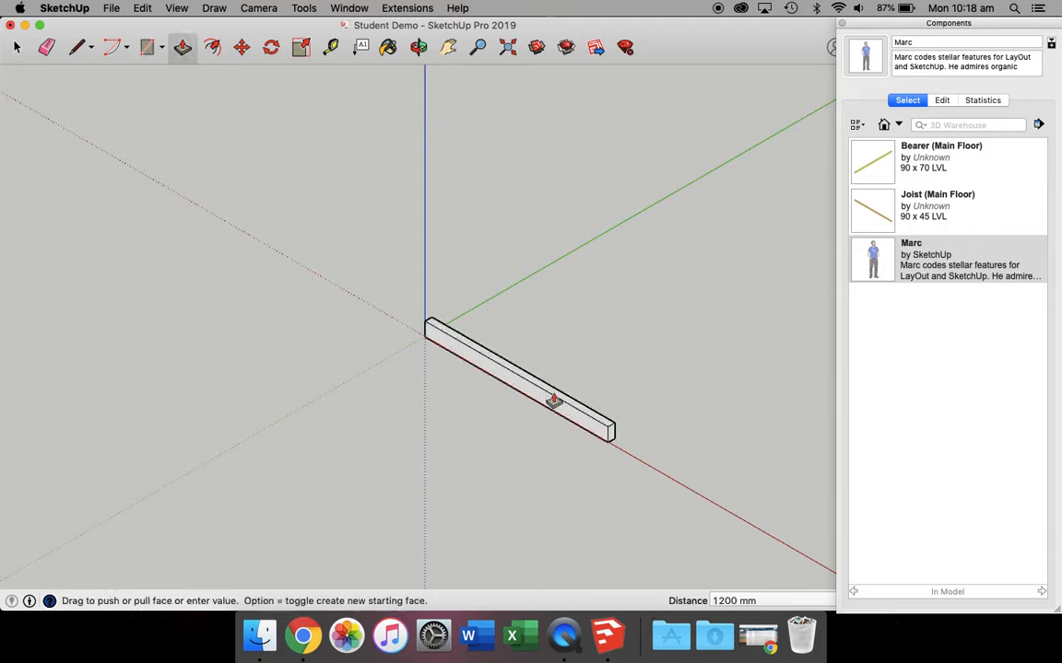
- Paint all faces of the 1200 mm deck joist light orange from the Crayons colours
left_click(16, 48)
left_click_drag(346, 271, 664, 522)
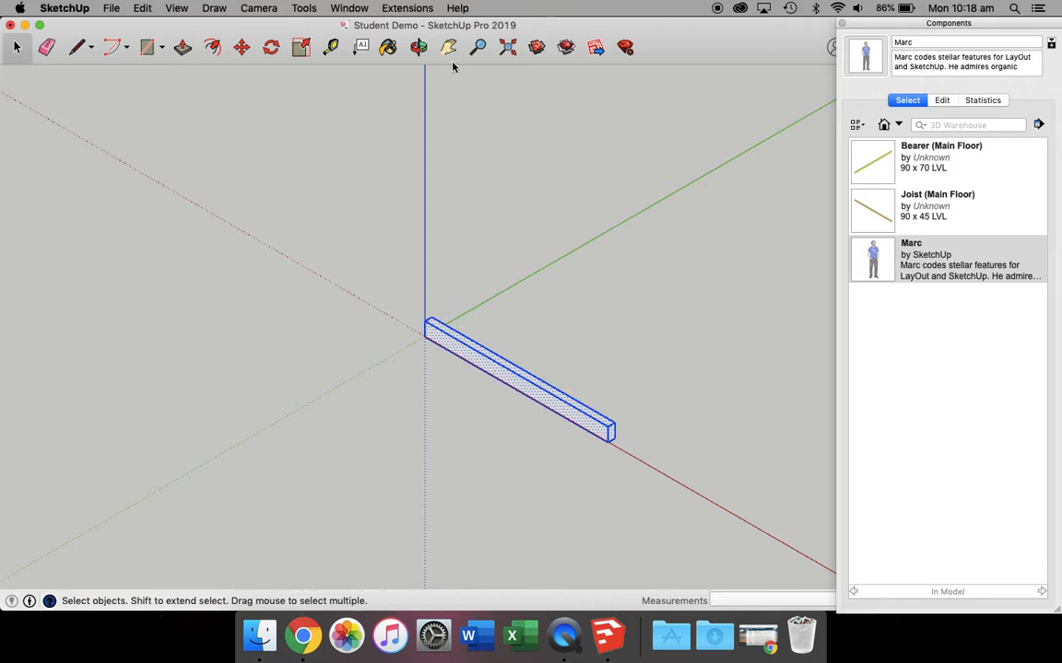
left_click(387, 47)
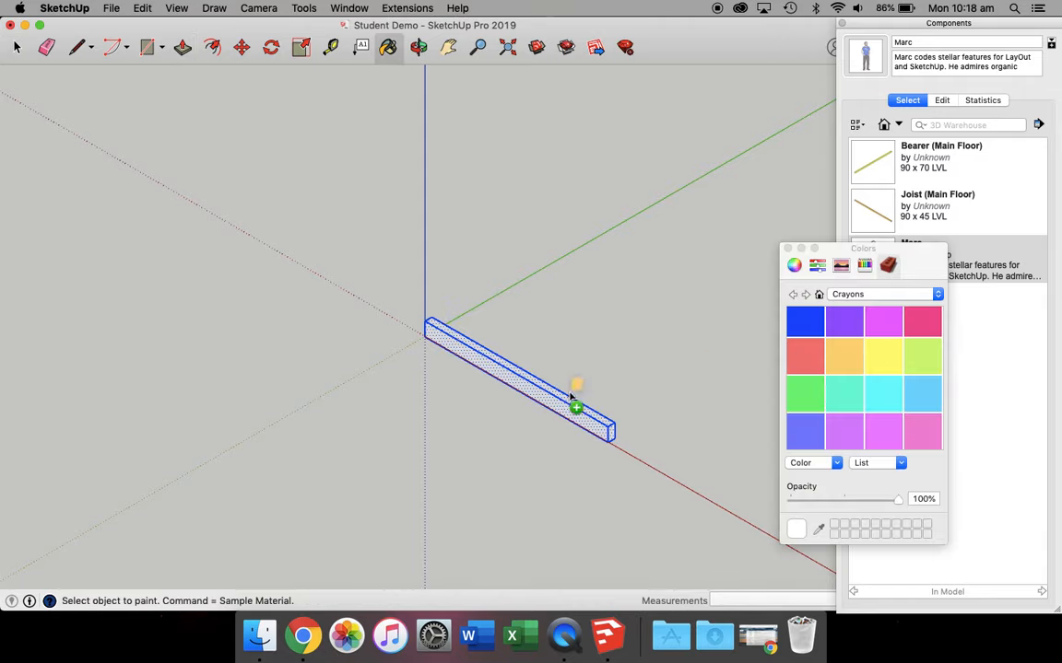
left_click(572, 398)
left_click(788, 248)
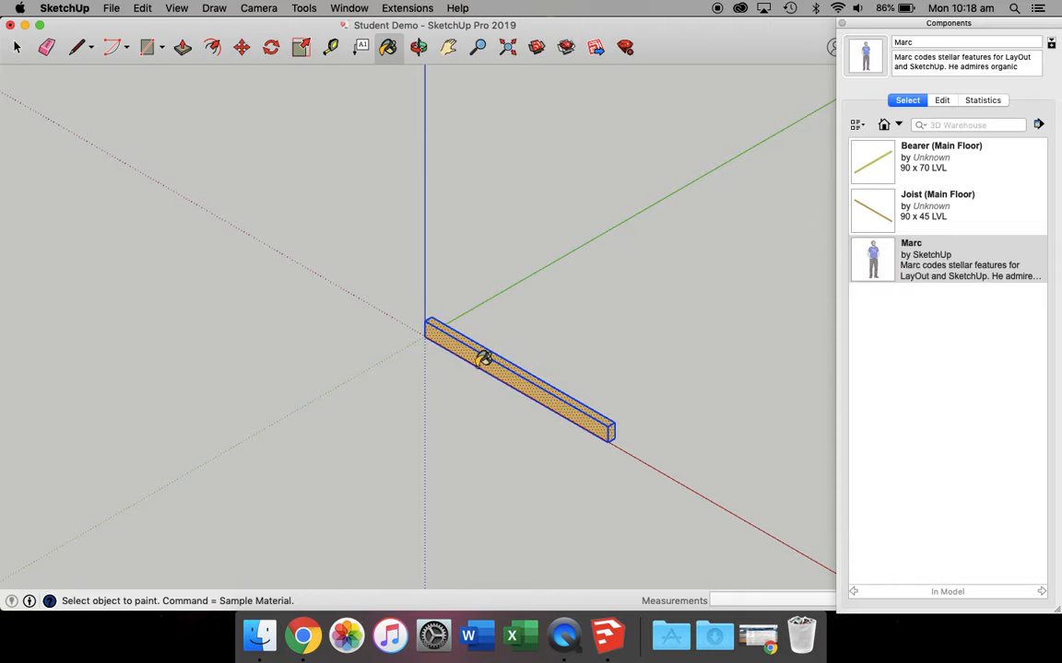
- Make the short joist a component named Joist (Deck) with the description 90 x 45 LVL, and delete it from the drawing area
left_click(15, 47)
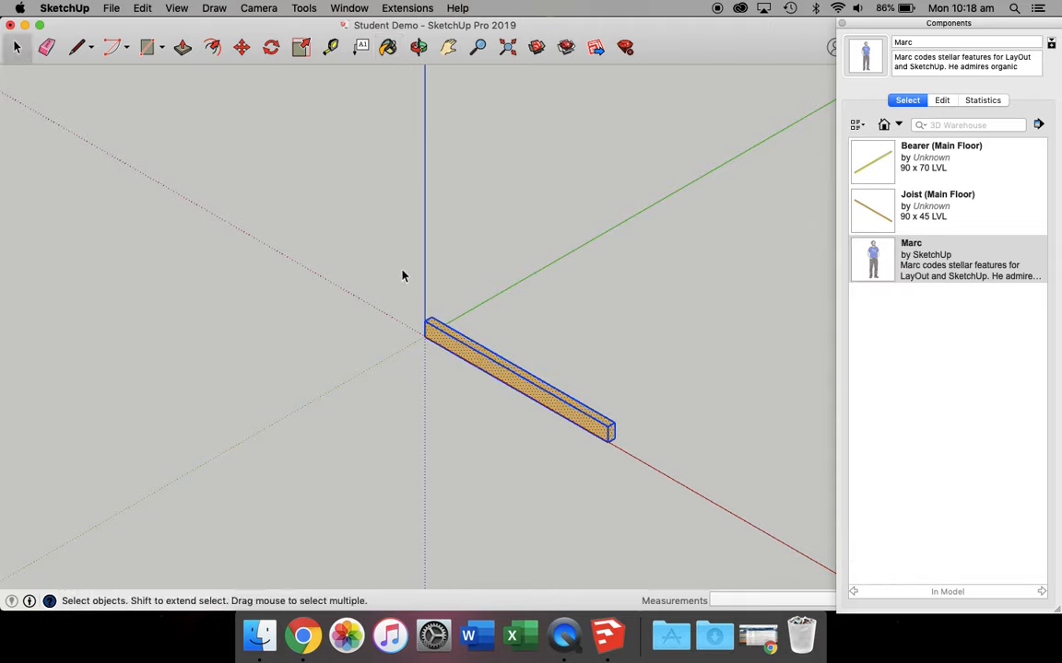
right_click(495, 355)
left_click(551, 454)
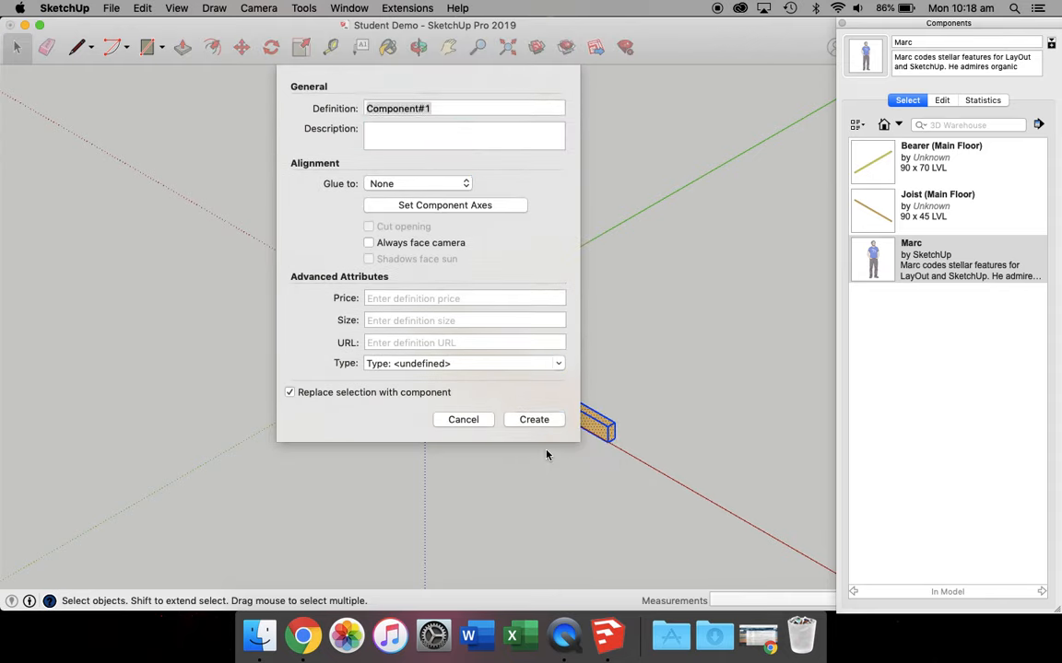
type("Joist (D")
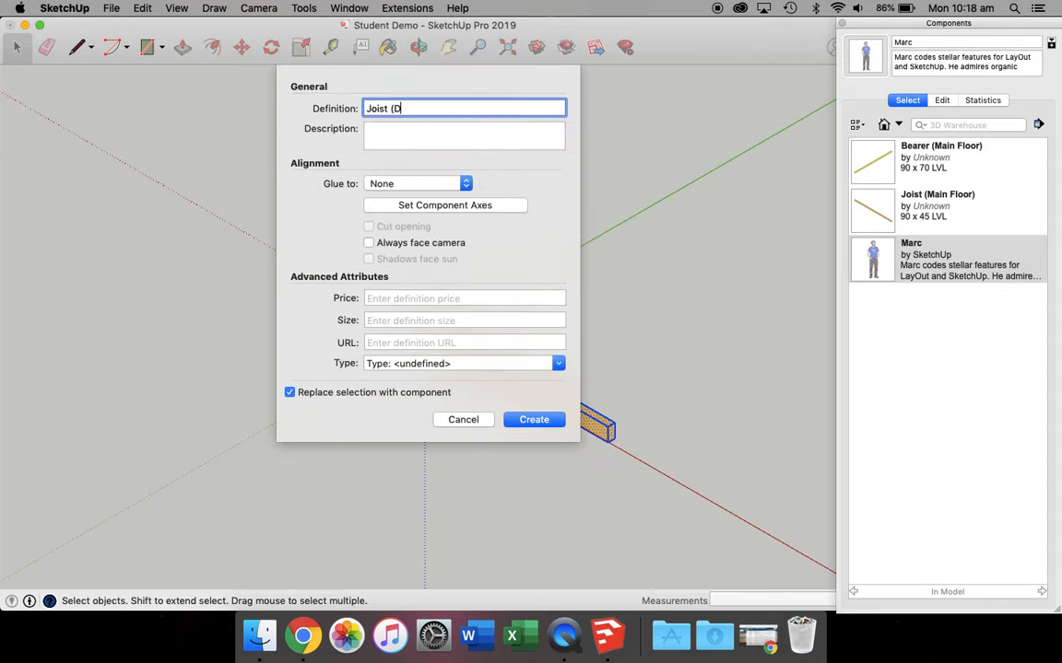
type("eck)")
key("Tab")
type("90")
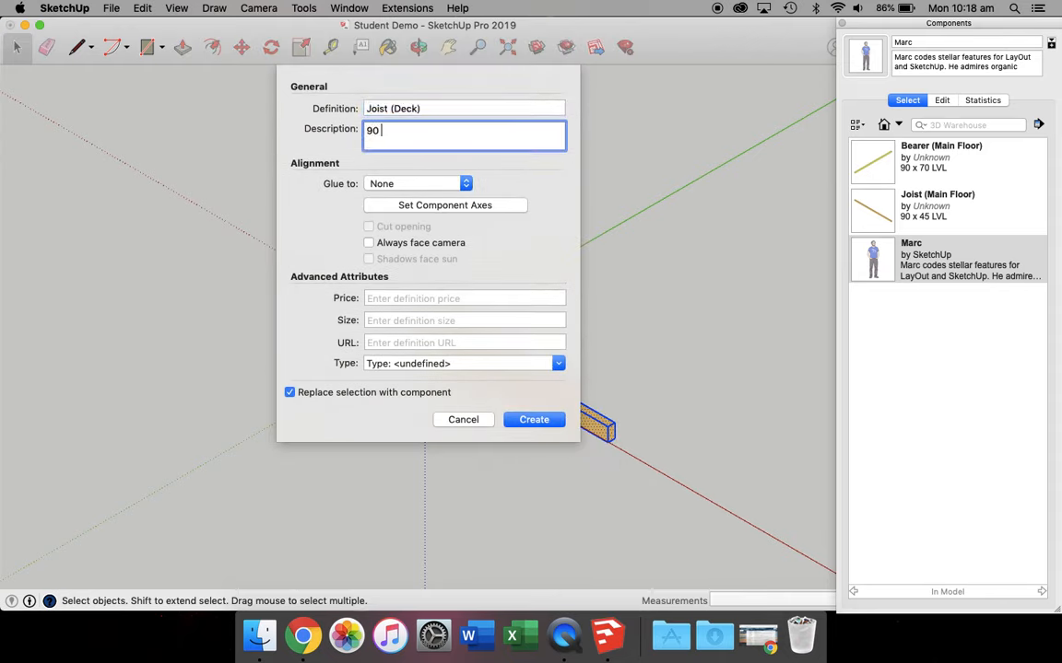
type(" x 45 LVL")
key("Return")
key("Delete")
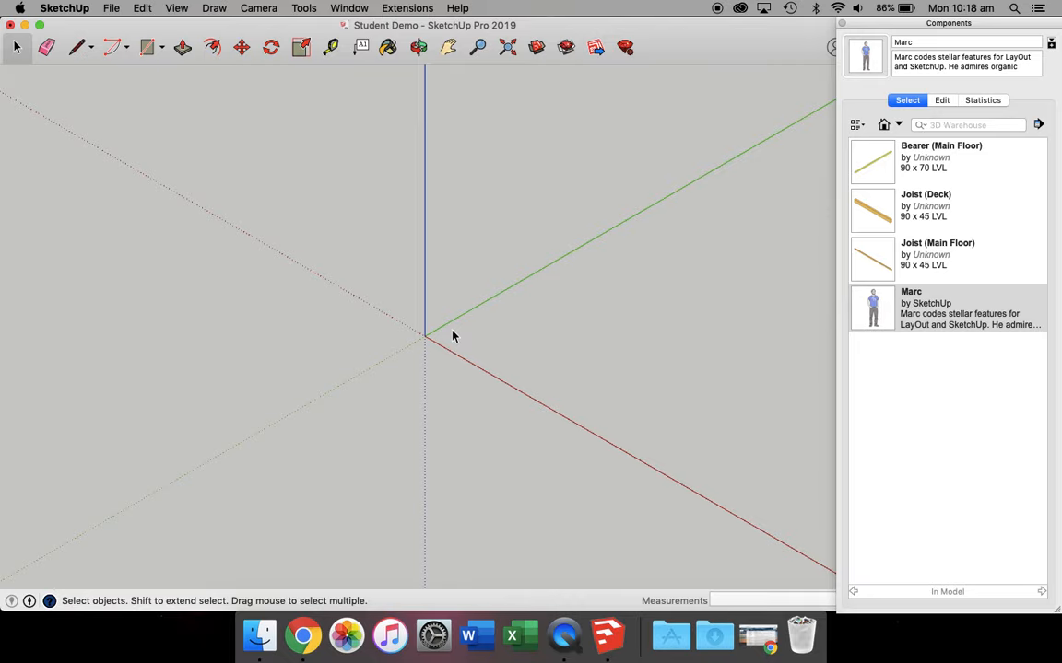
- Draw a flat flooring sheet rectangle from the origin, 1200 mm along the red axis and 3600 mm along the green axis
left_click(147, 47)
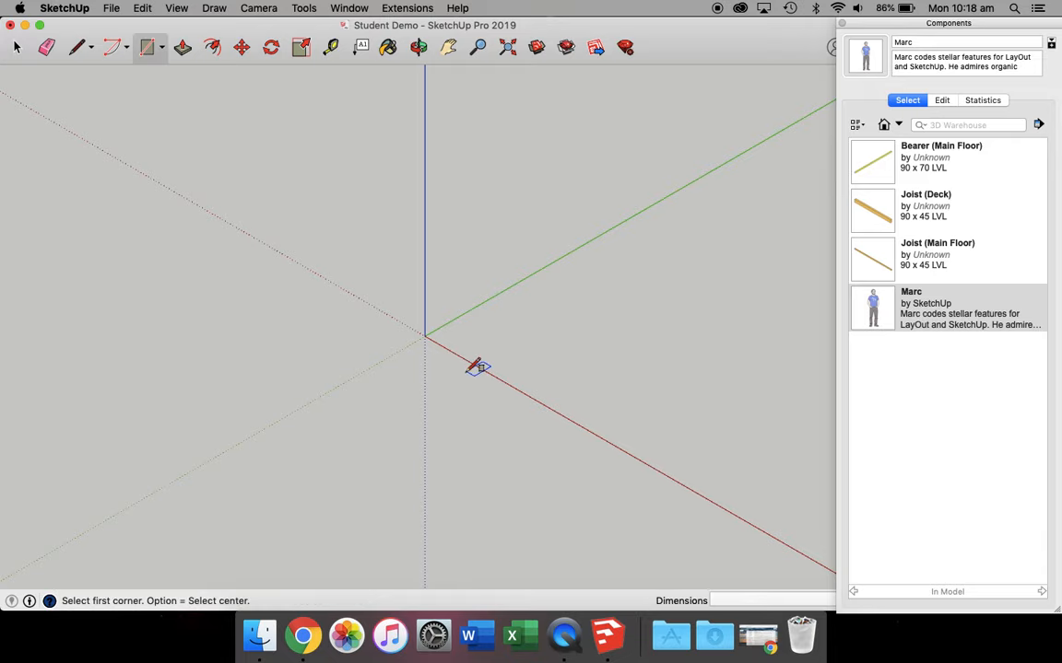
left_click(424, 335)
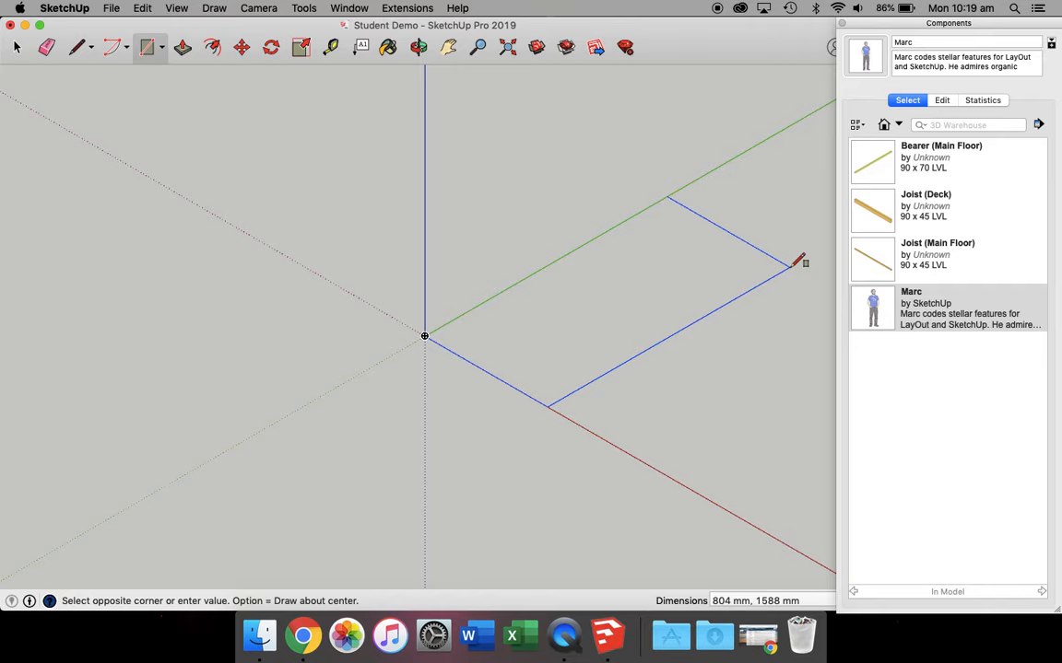
type("12--,")
type("3600")
key("Return")
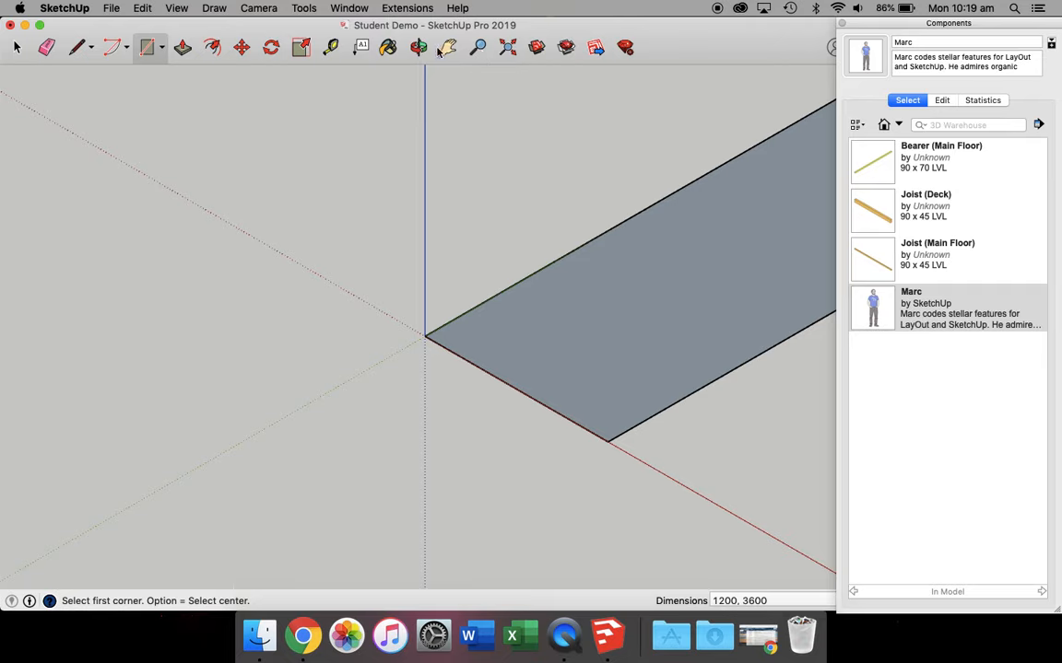
- Push/Pull the flooring sheet rectangle upward to a thickness of 19 mm
left_click(503, 52)
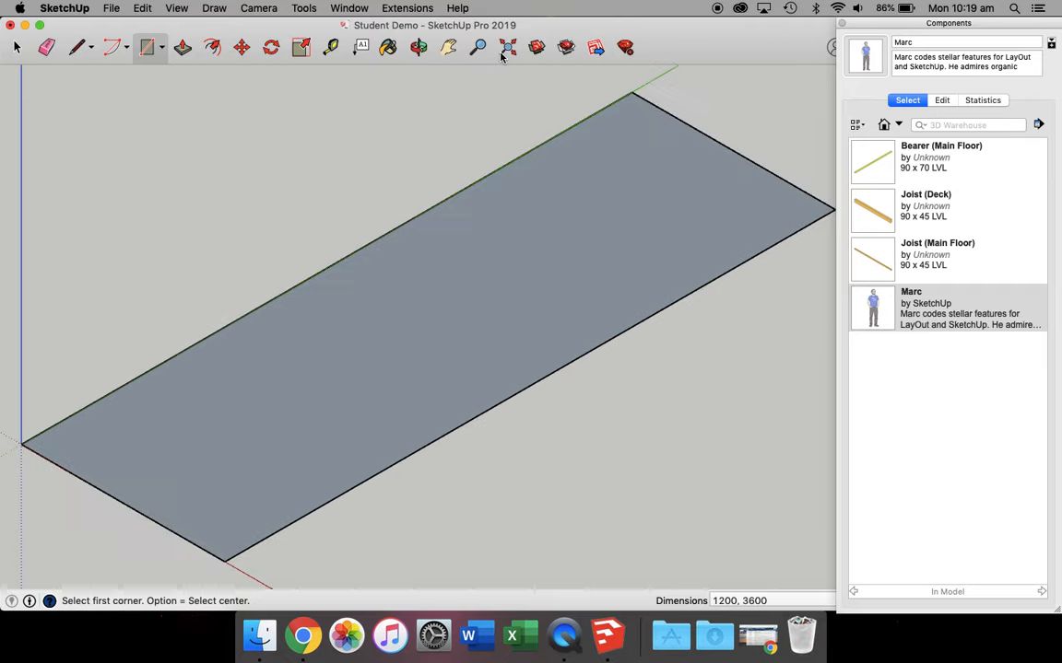
left_click(183, 47)
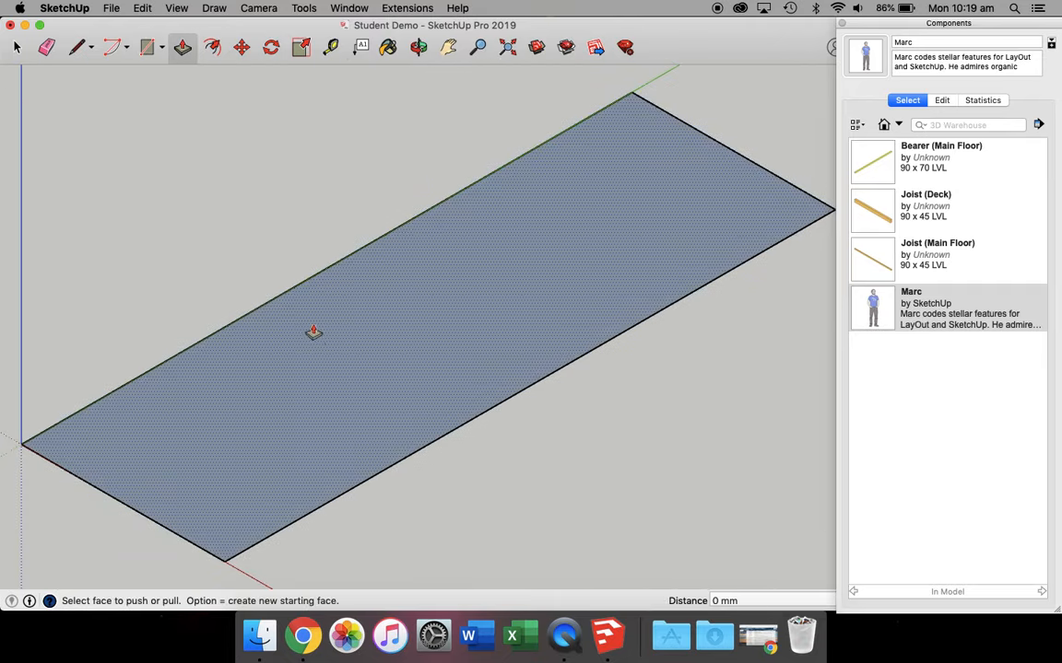
left_click(313, 332)
type("19")
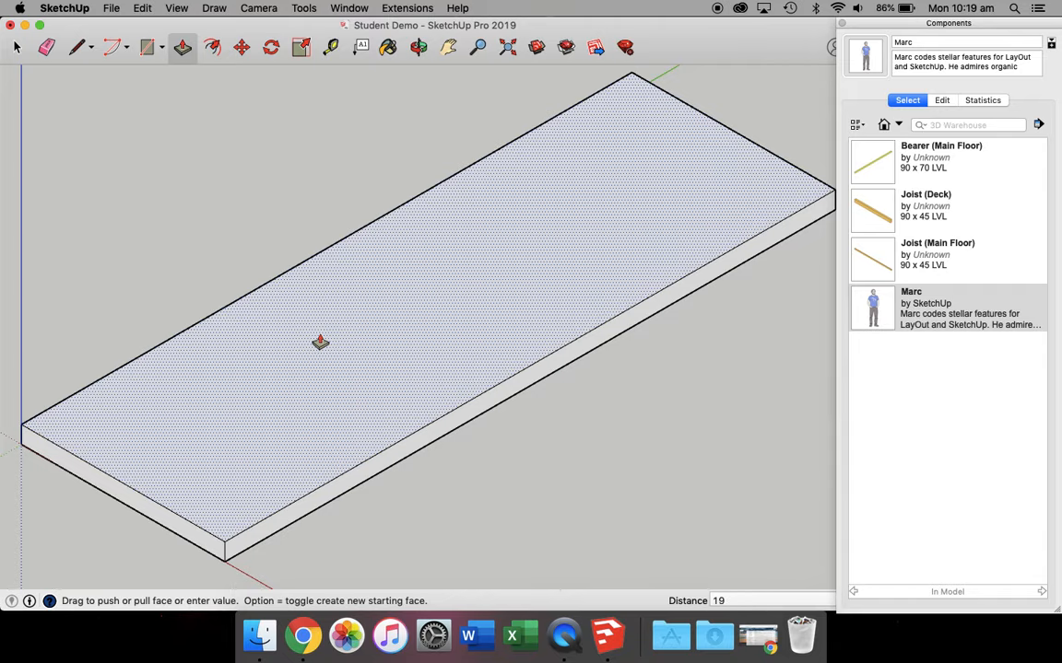
key("Return")
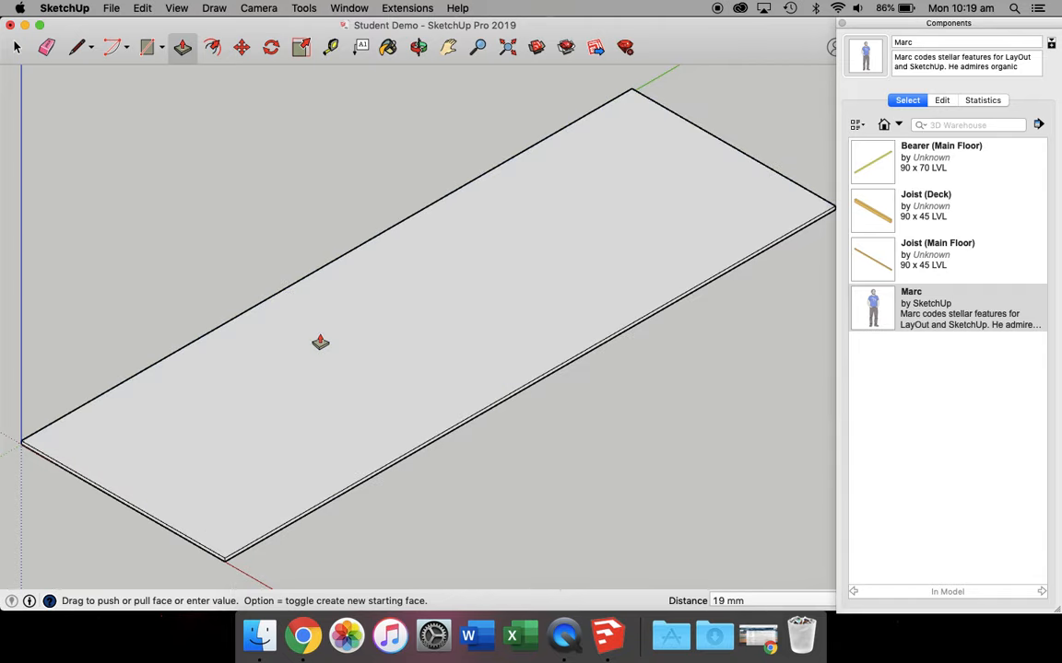
- Paint all faces of the flooring sheet dark brown from the Crayons colours
left_click(17, 47)
triple_click(453, 358)
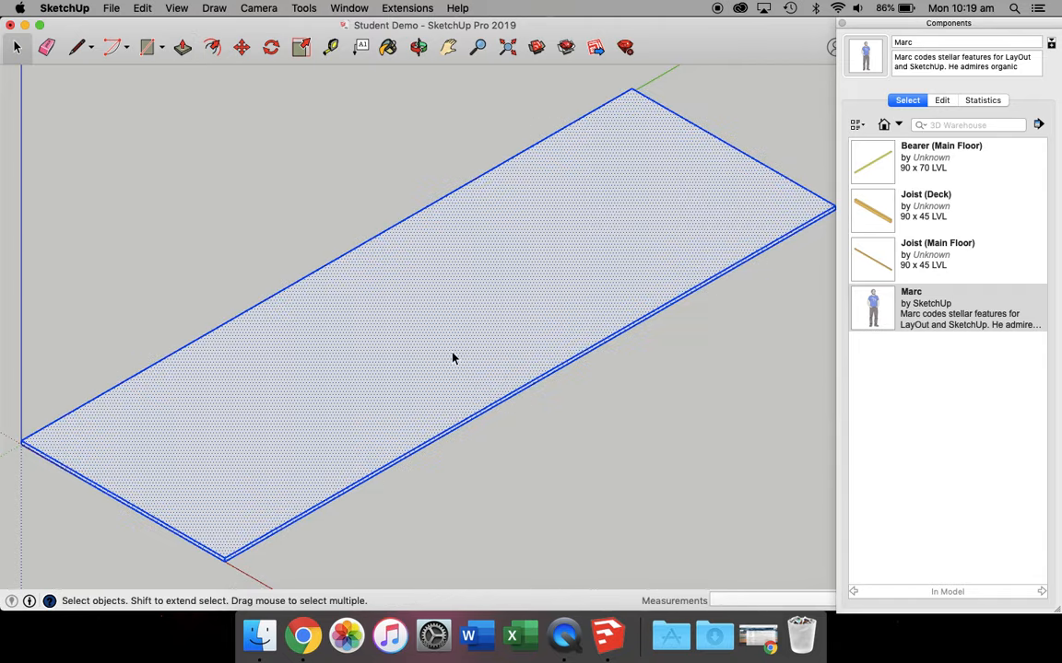
right_click(453, 353)
left_click(345, 52)
left_click(387, 46)
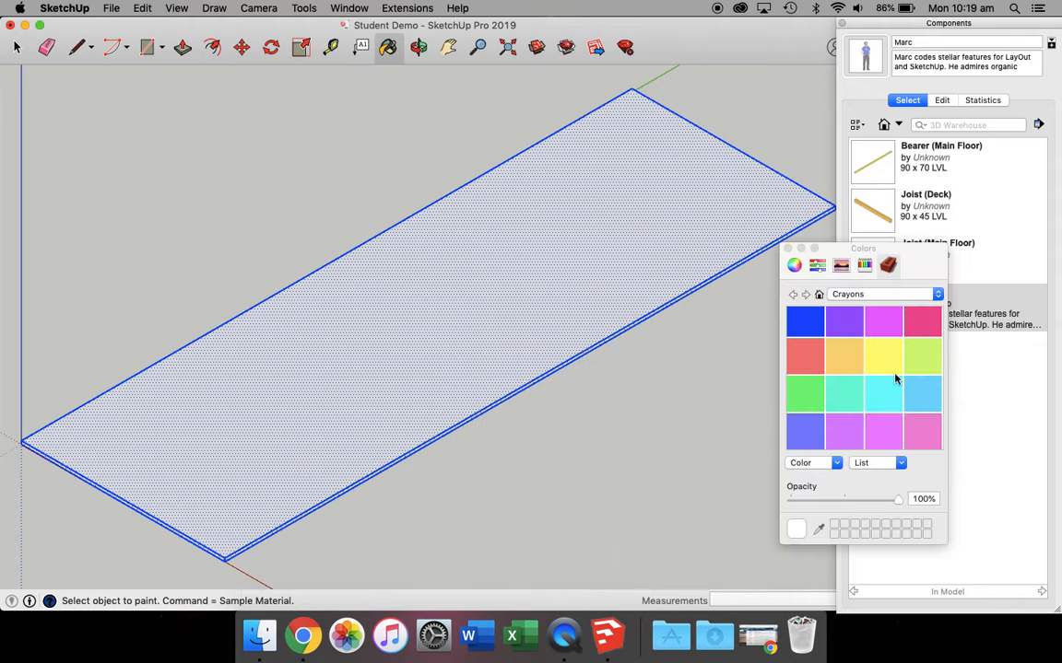
scroll(895, 379, "up", 8)
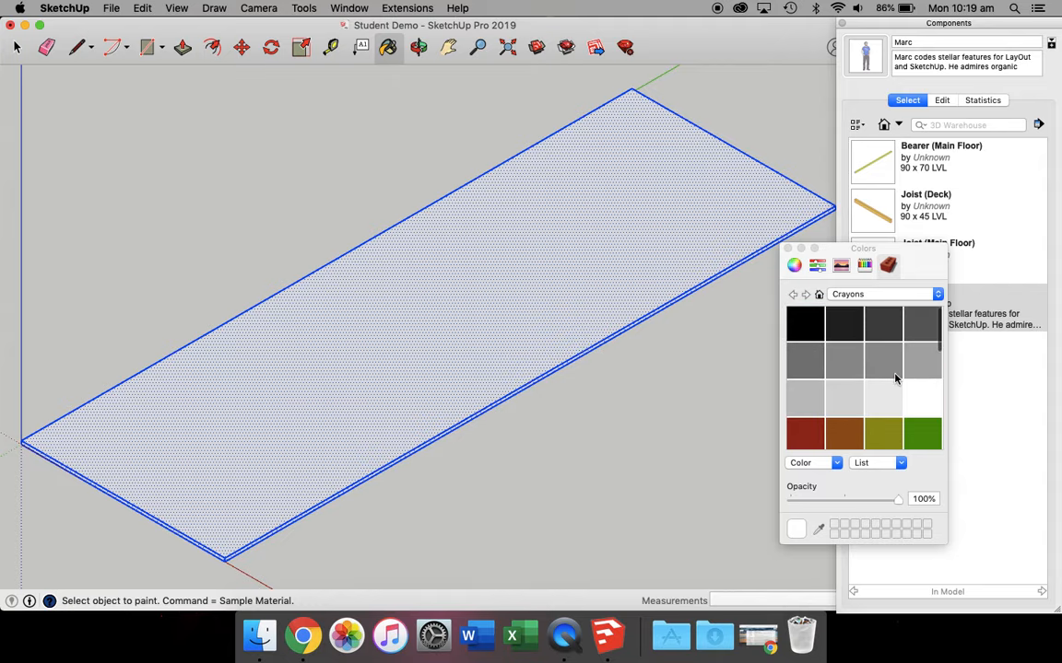
scroll(894, 378, "down", 4)
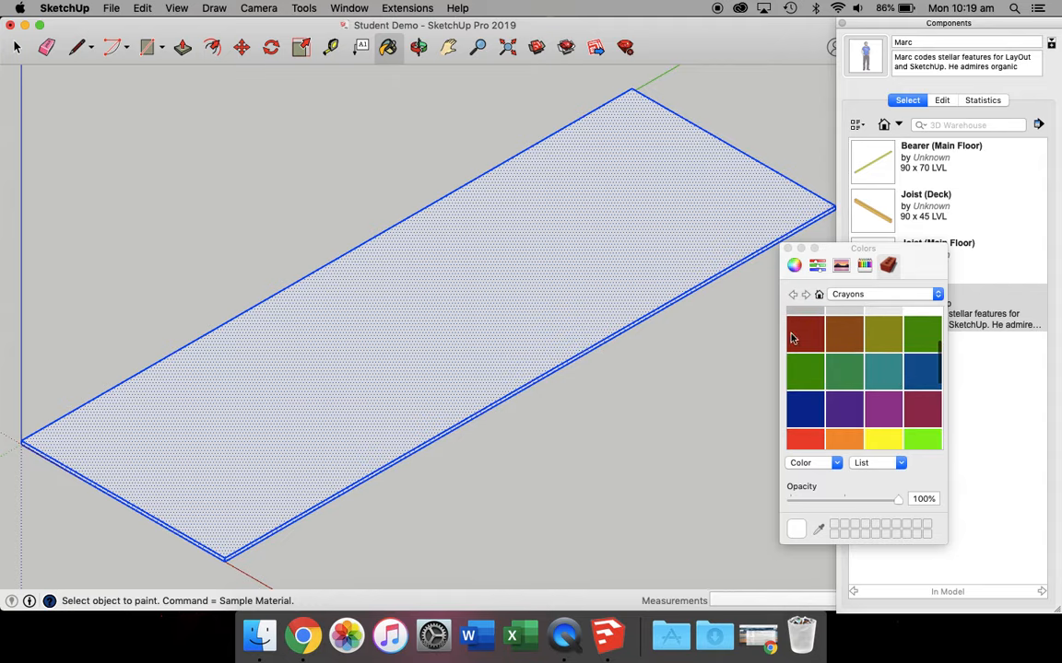
left_click(442, 295)
left_click(788, 249)
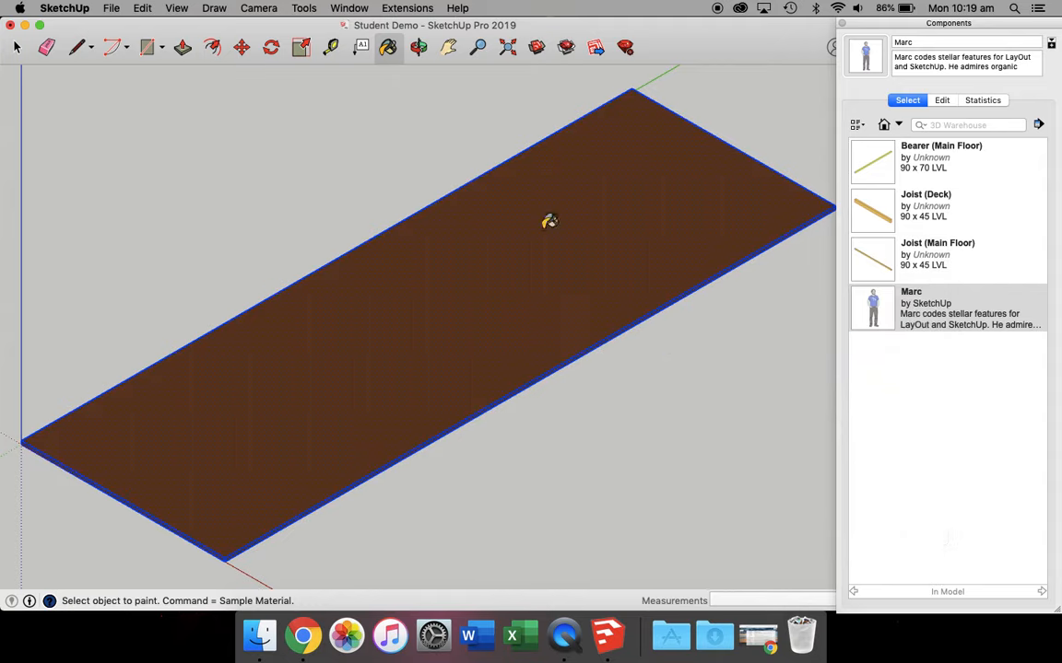
- Make the sheet a component named Platform Flooring (Main Floor), described as 1200 x 3600 x 19 (Yellow Tongue), and delete it from the drawing area
left_click(9, 42)
right_click(416, 297)
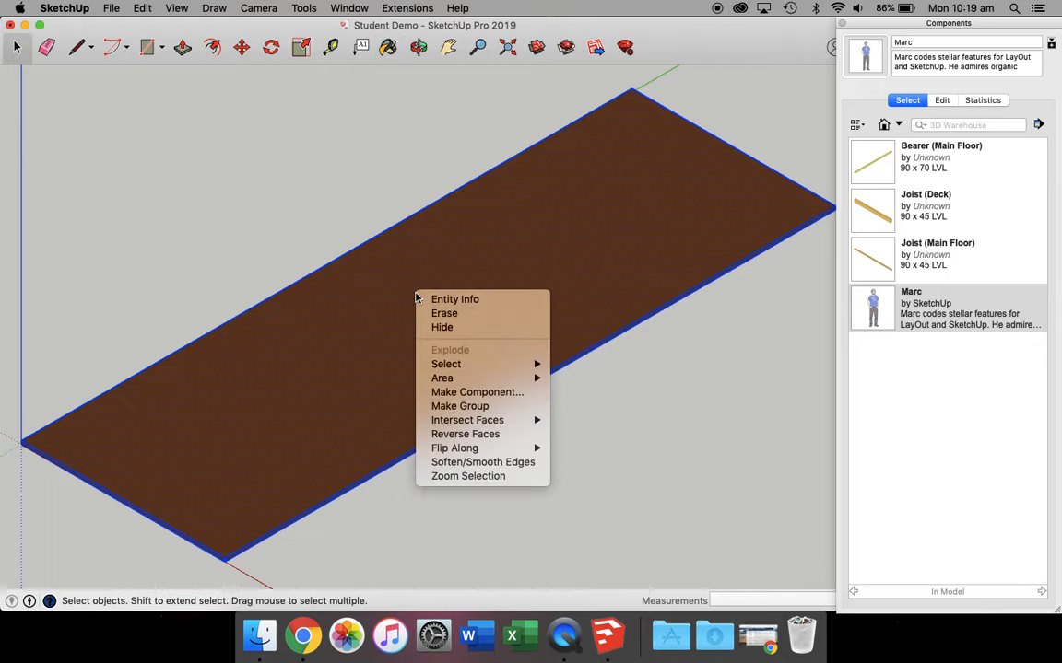
left_click(452, 392)
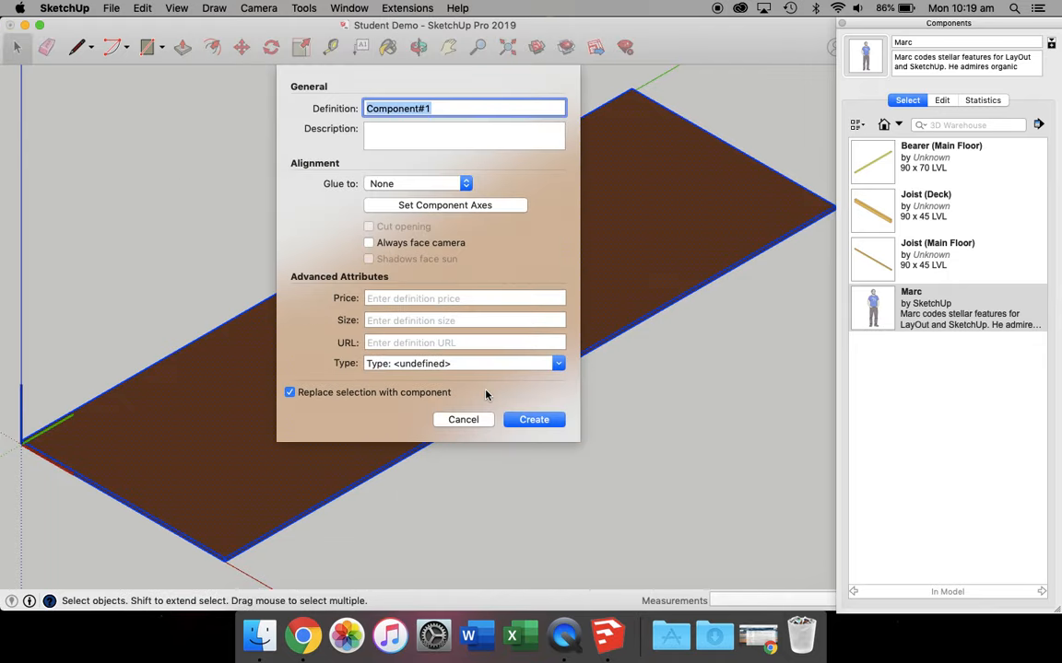
type("Platform Flooring (Main Fl")
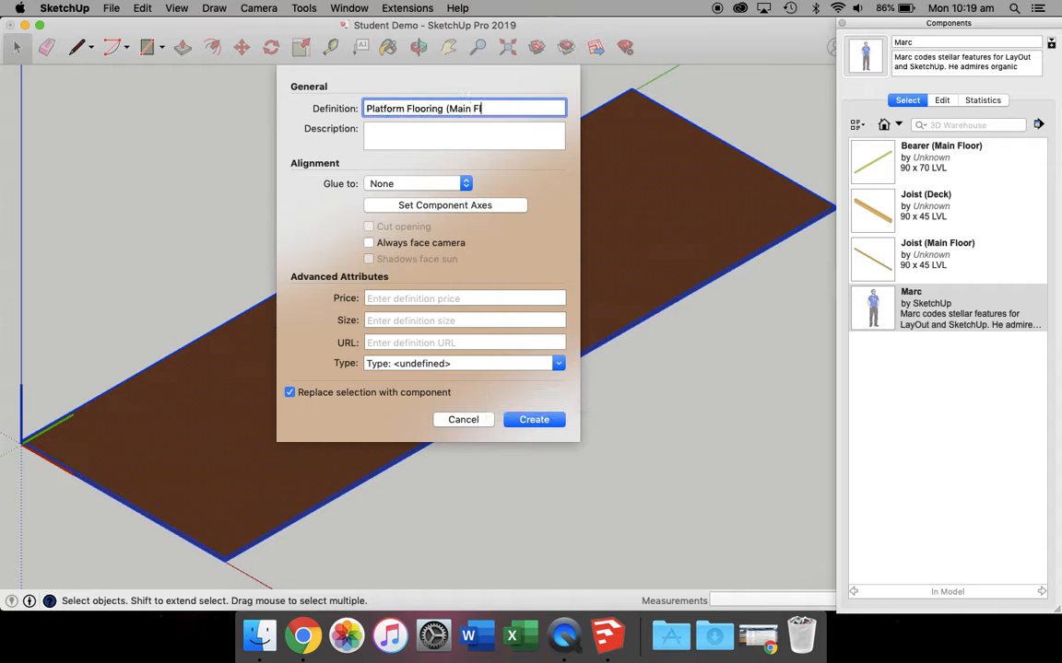
type("oor)")
key("Tab")
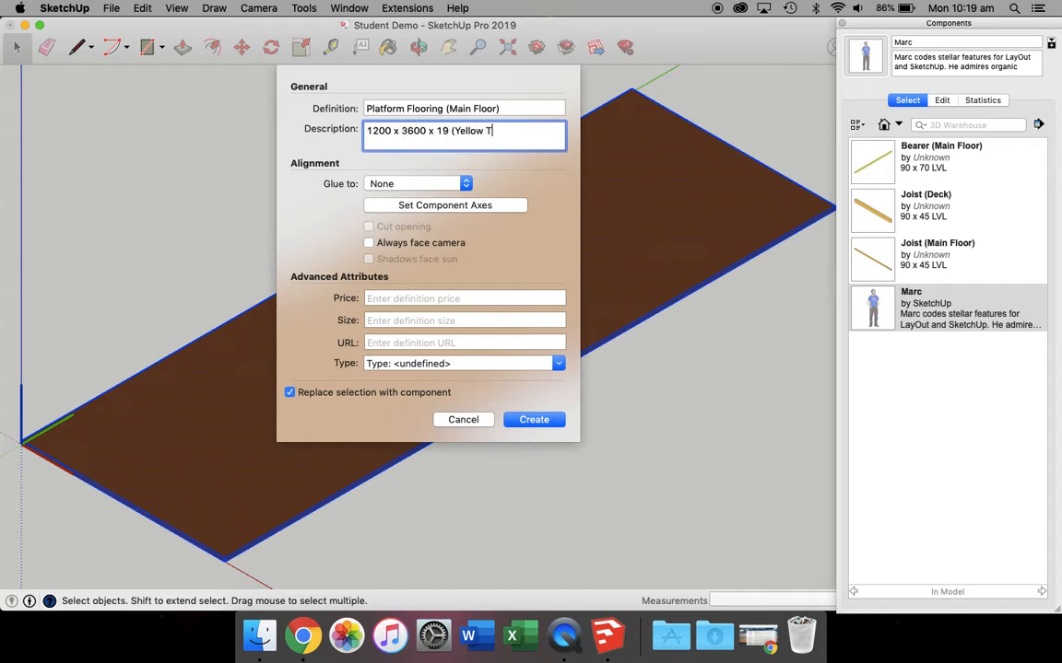
key("Return")
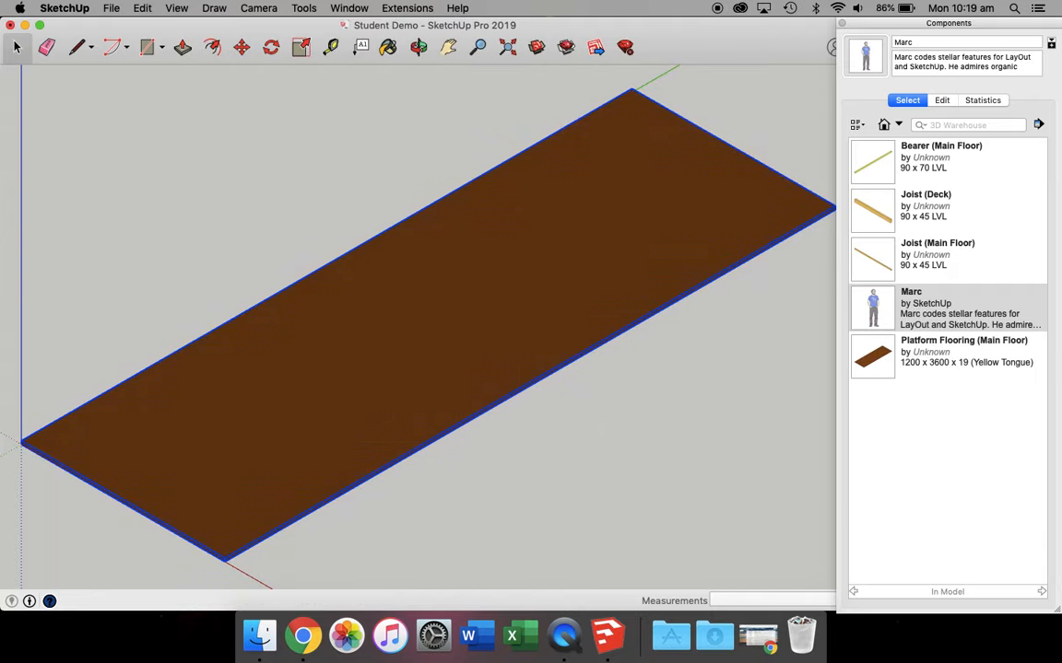
key("Delete")
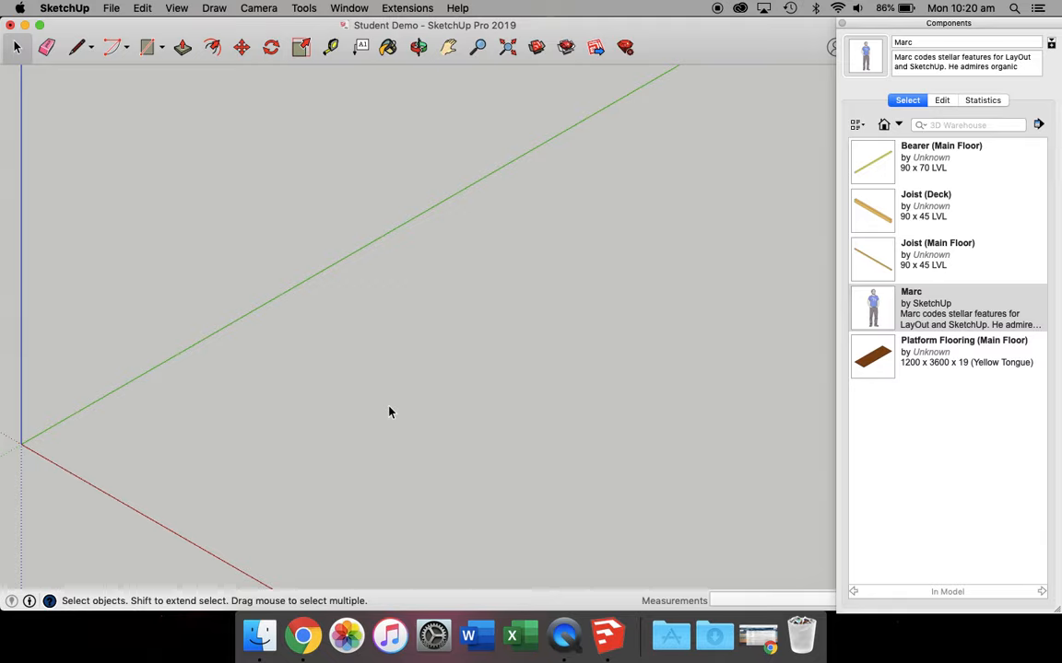
- Draw a board end profile 90 mm wide and 22 mm high from the origin in the Front view
key("super+3")
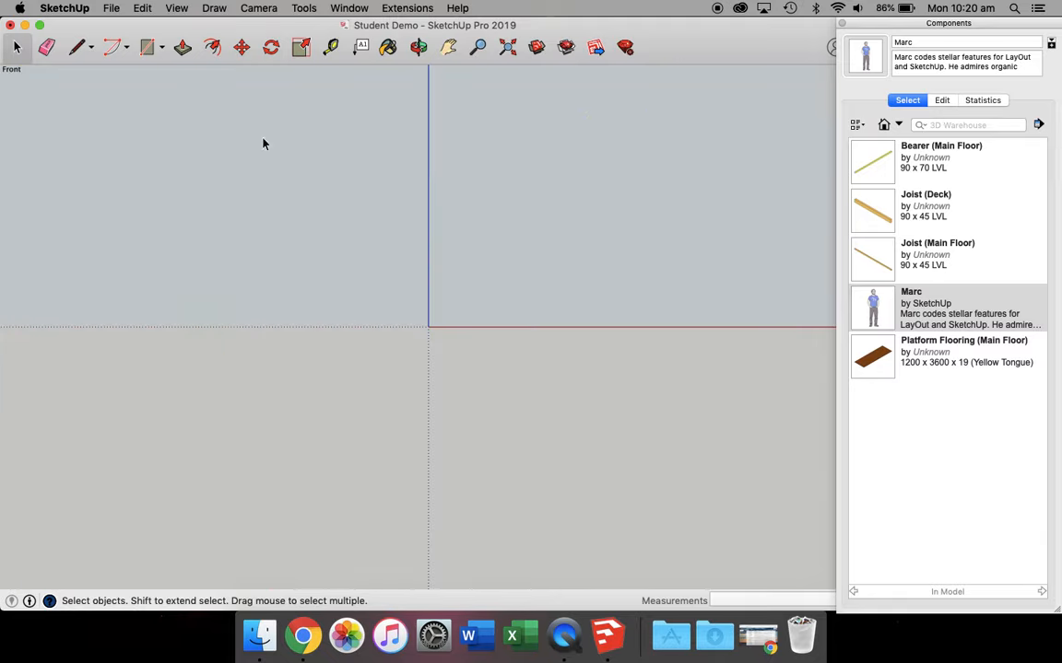
left_click(146, 48)
left_click(427, 327)
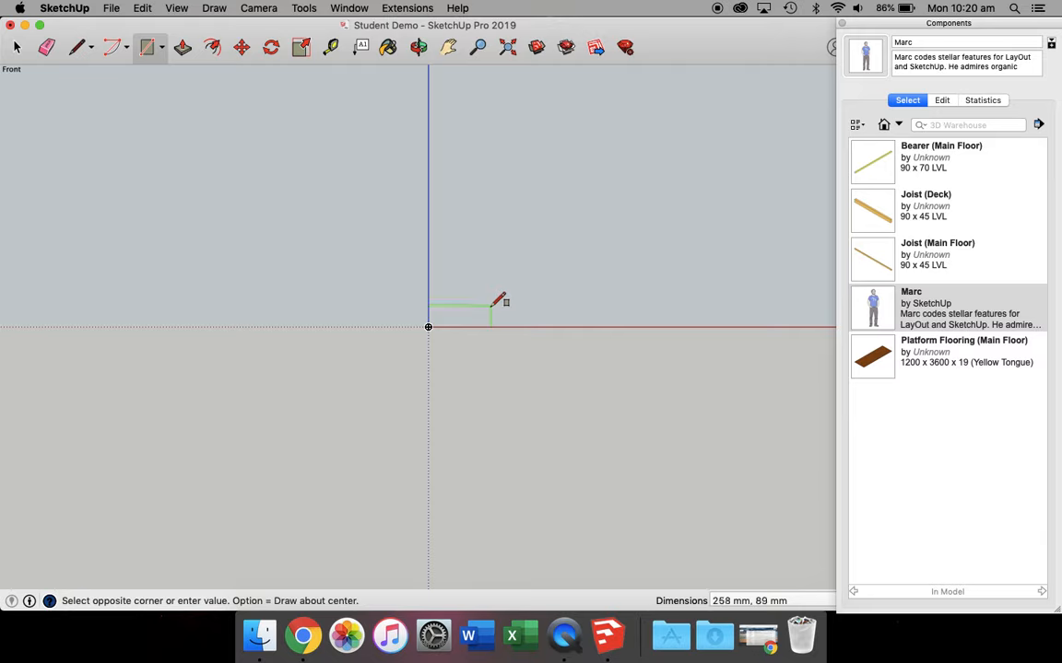
type("90, 22")
key("Return")
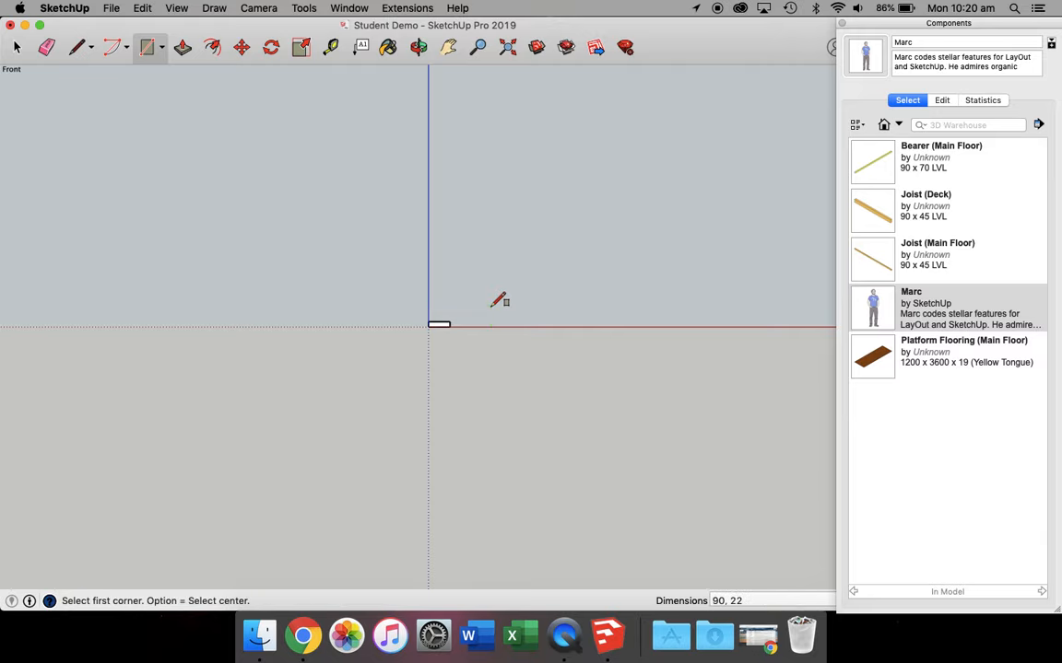
- Push/Pull the 90 x 22 mm board profile to a length of 3600 mm along the green axis
key("super+7")
left_click(183, 50)
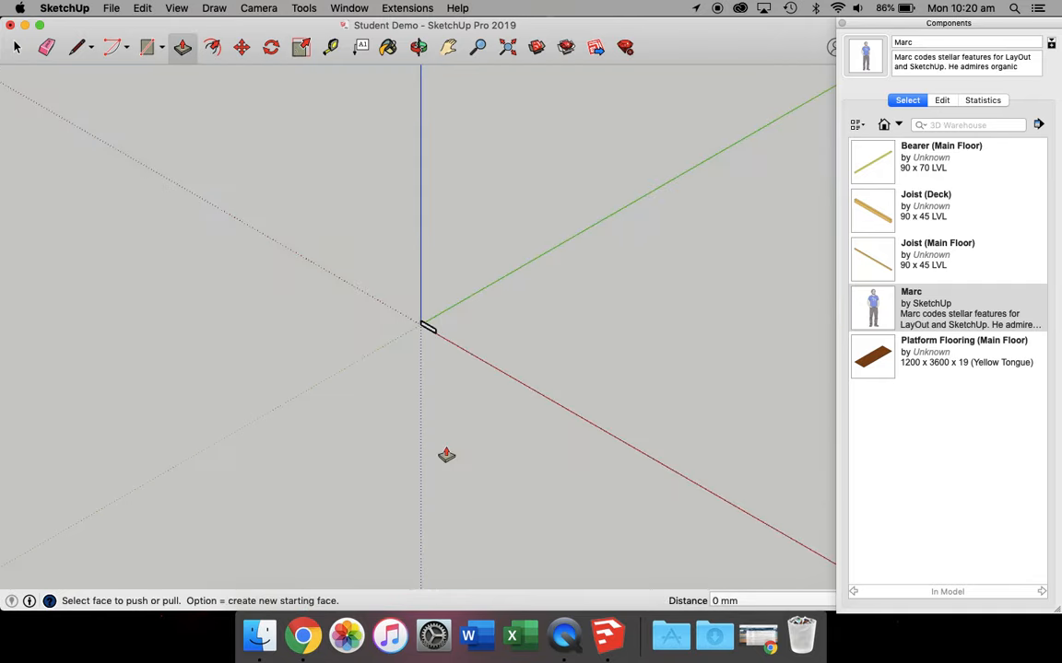
scroll(451, 415, "up", 5)
left_click(366, 238)
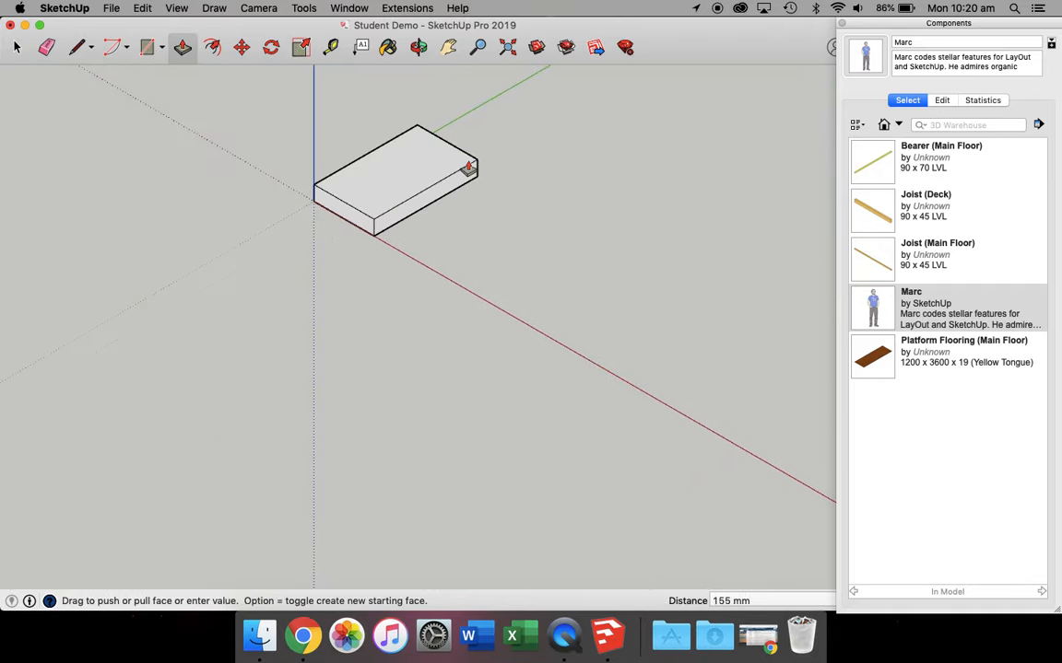
type("3600")
key("Return")
scroll(466, 166, "down", 5)
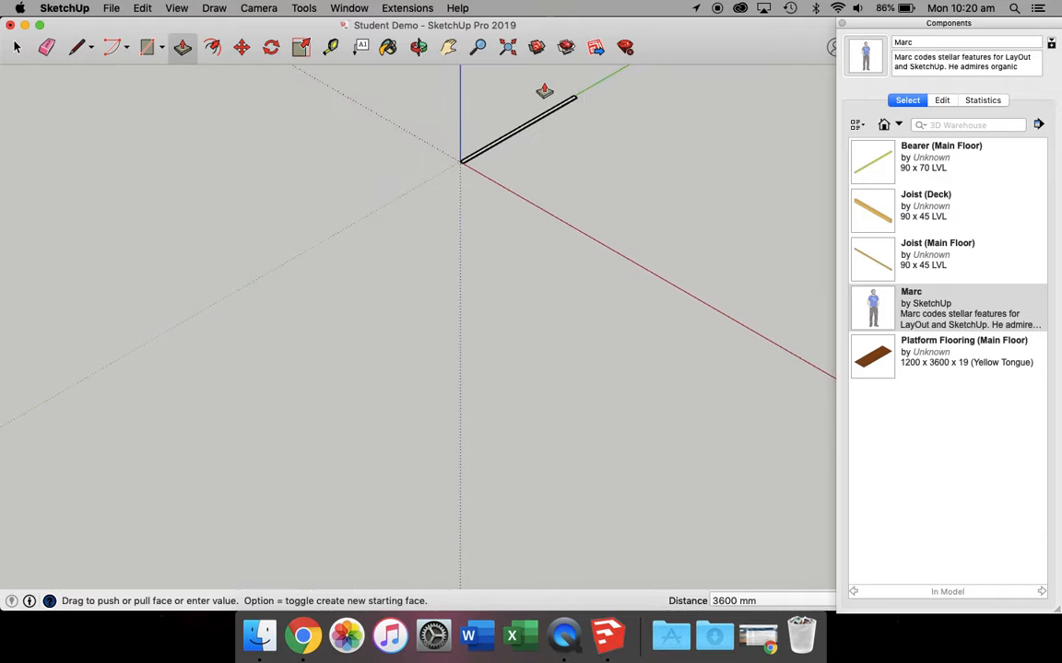
key("shift+z")
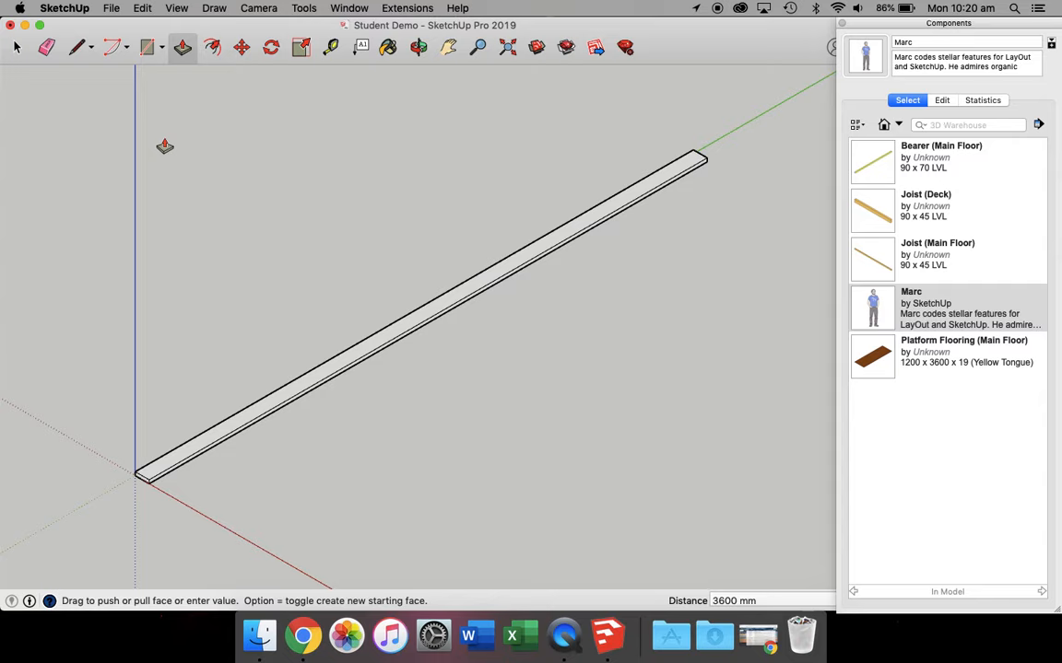
- Paint all faces of the board with the reddish-brown plank texture from the Wood materials, after trying the pale parquet and grey-green textures
left_click(388, 47)
key("super+a")
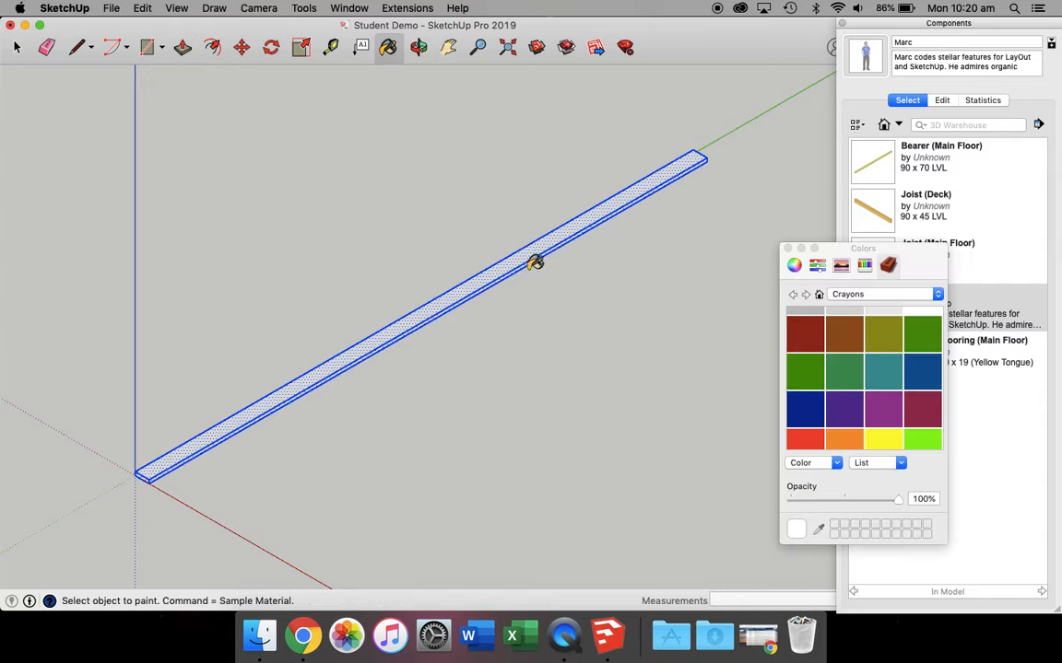
left_click(878, 297)
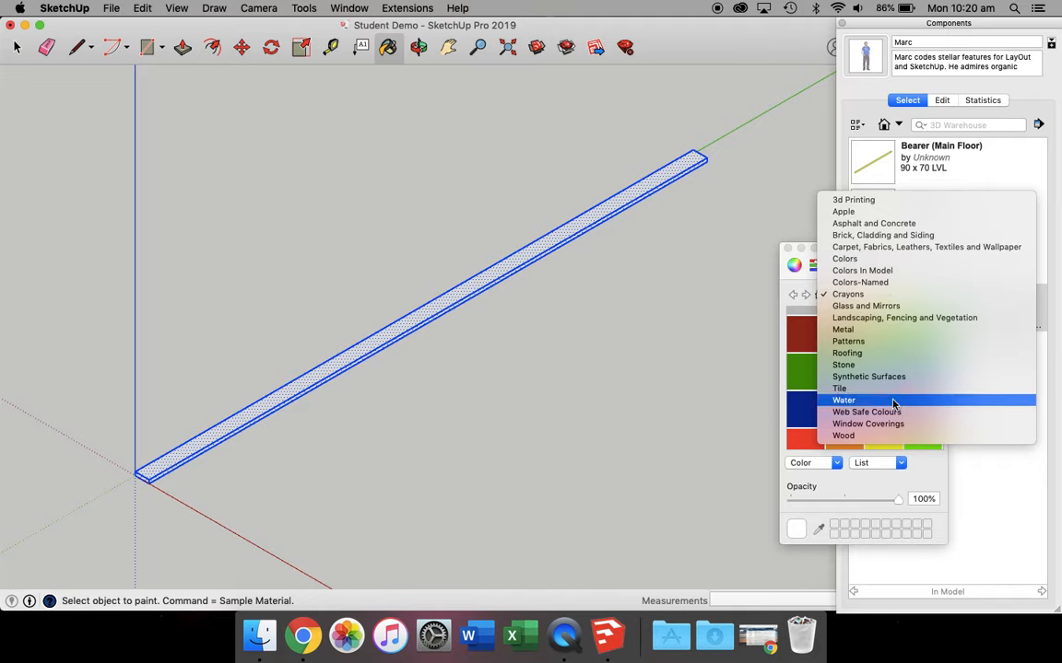
left_click(888, 438)
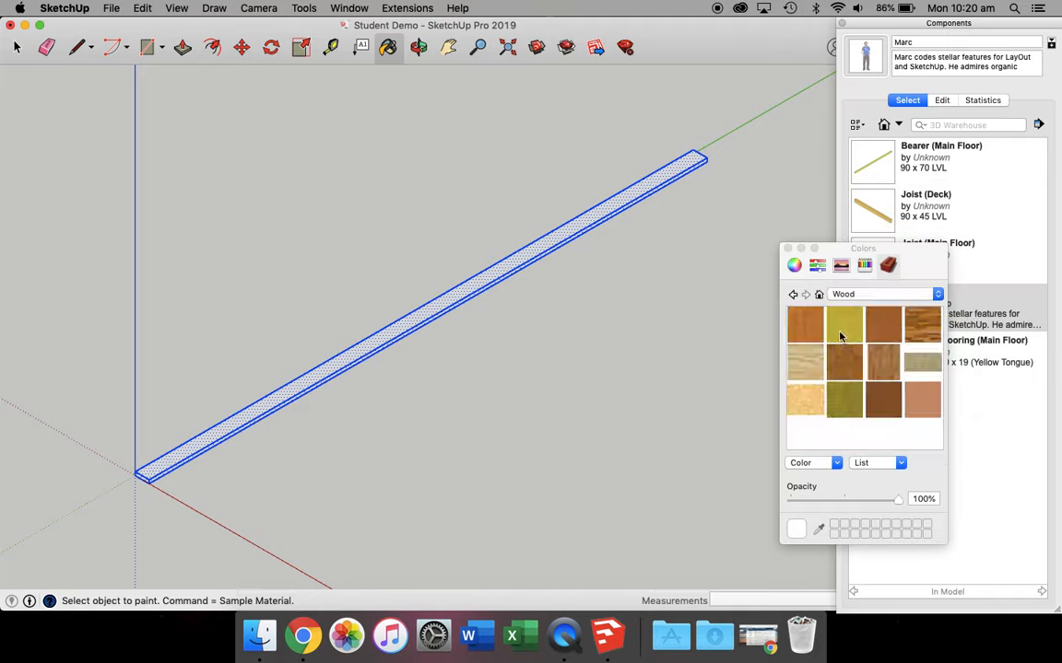
left_click(808, 373)
left_click(572, 221)
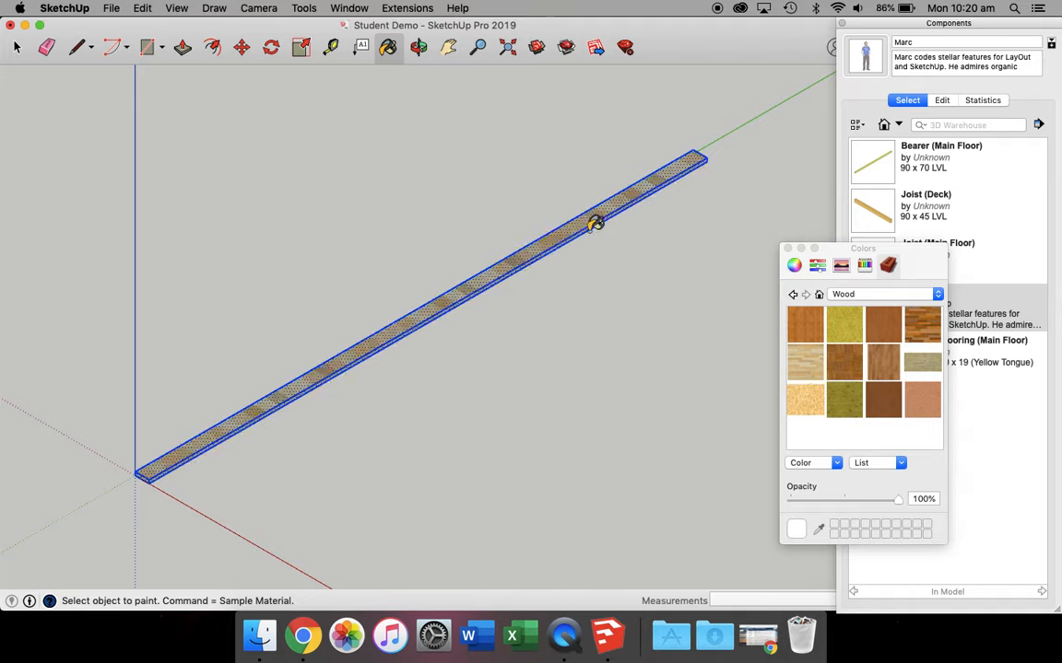
left_click(931, 371)
left_click(554, 249)
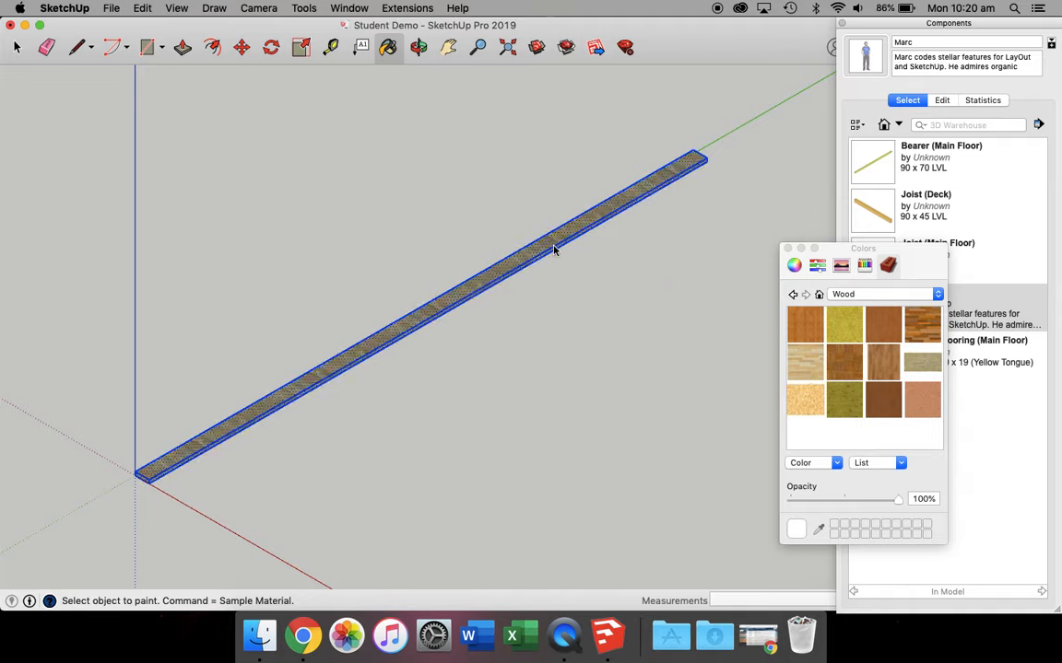
left_click(817, 319)
left_click(571, 236)
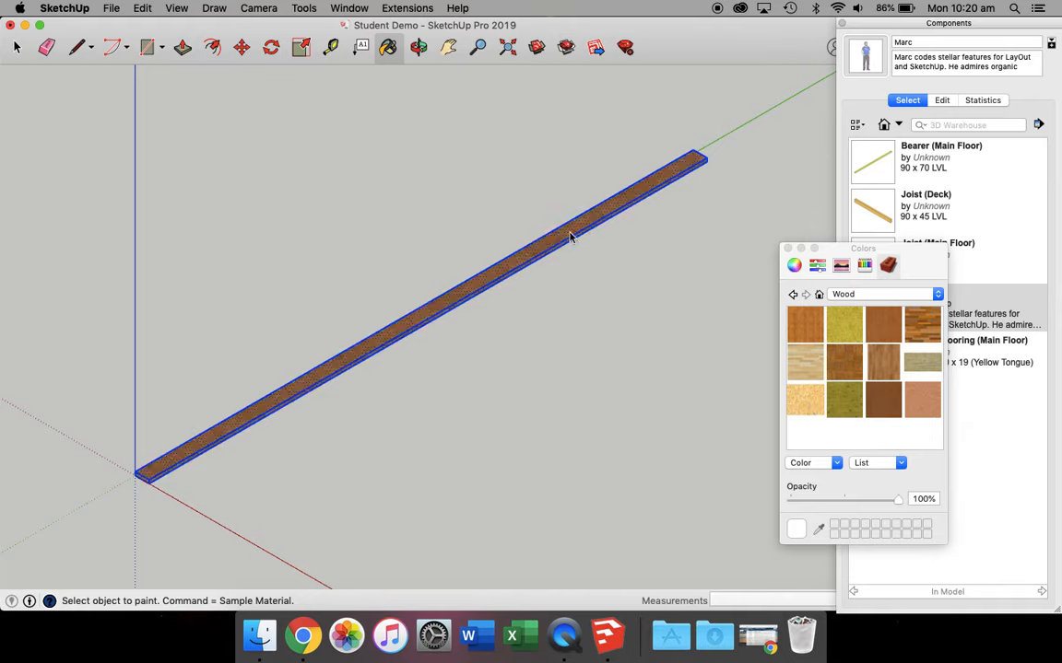
left_click(788, 249)
- Make the board a component named Decking Board, described as 90 x 22 Decking, and delete it from the drawing area
left_click(17, 47)
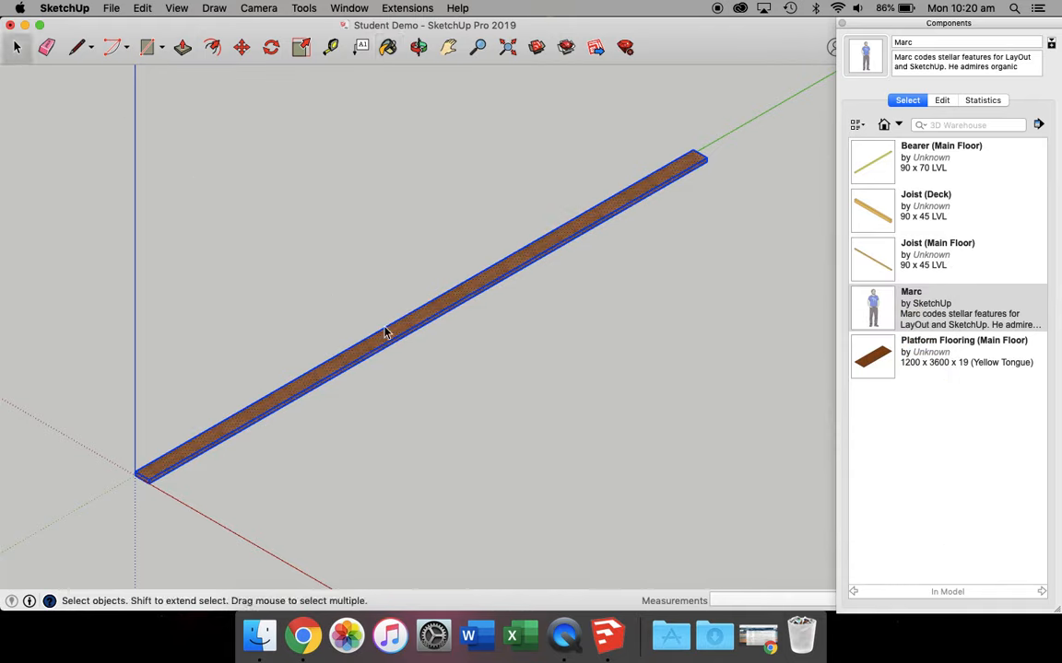
right_click(408, 334)
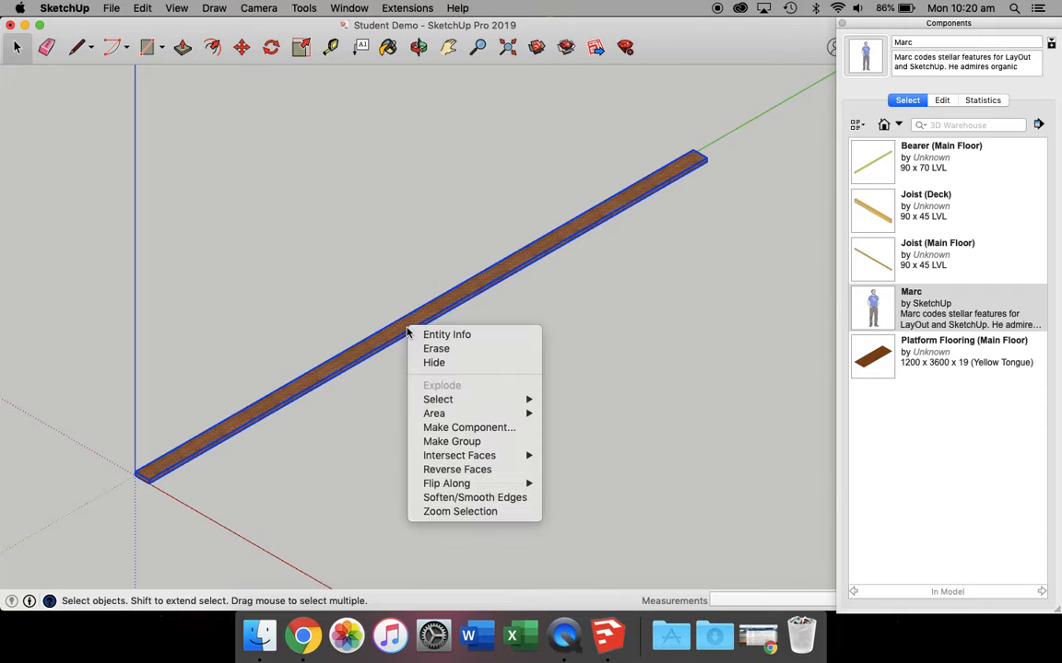
left_click(475, 430)
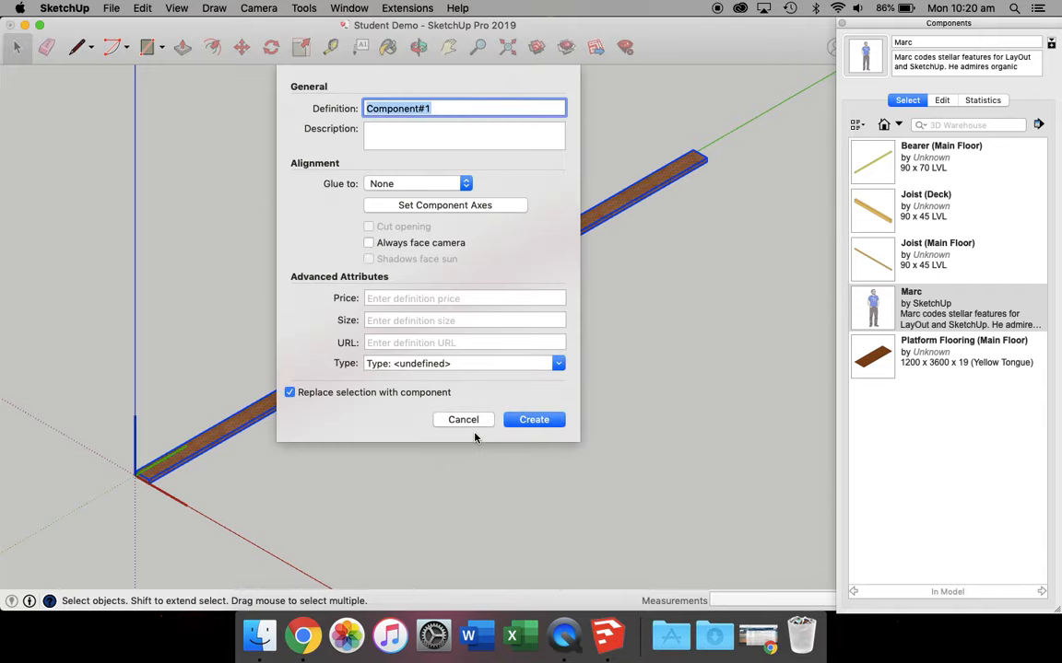
type("Decking Board")
key("Tab")
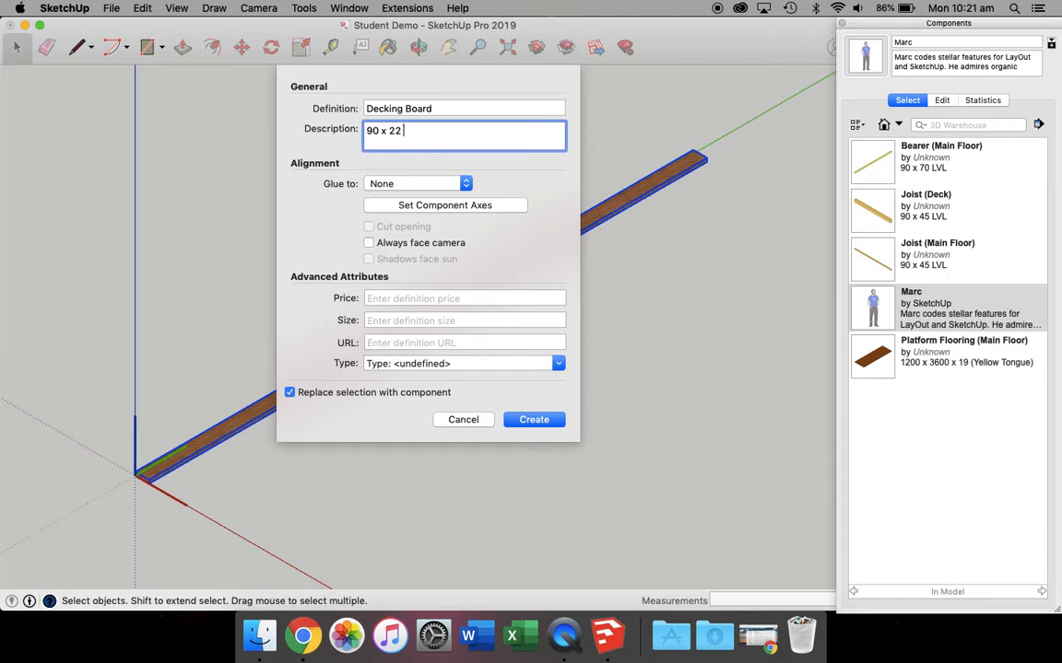
type("g")
key("Return")
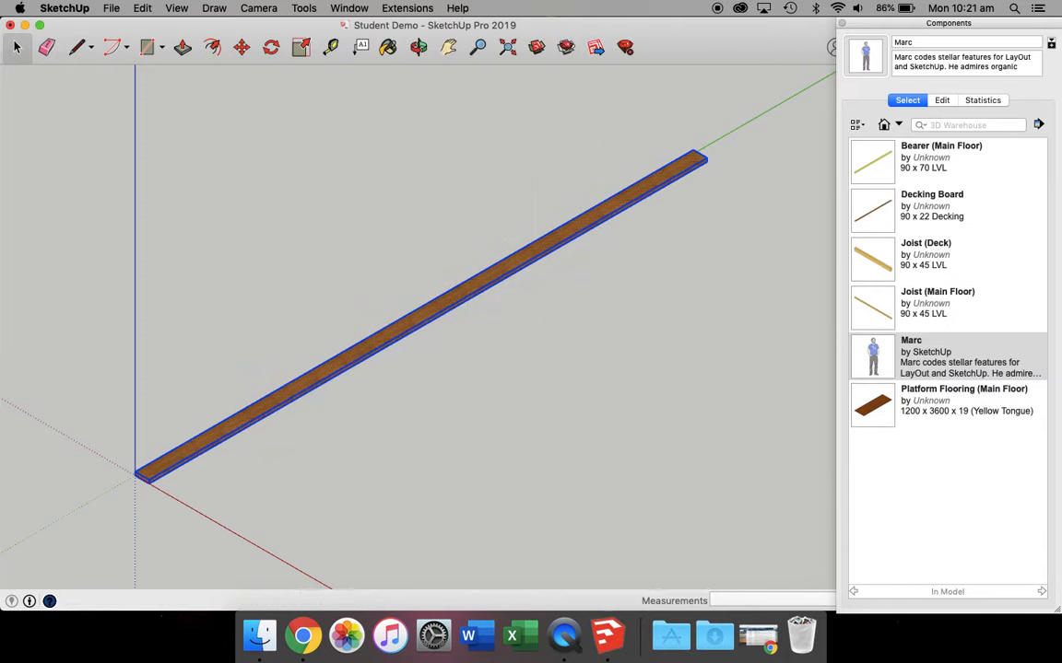
key("Delete")
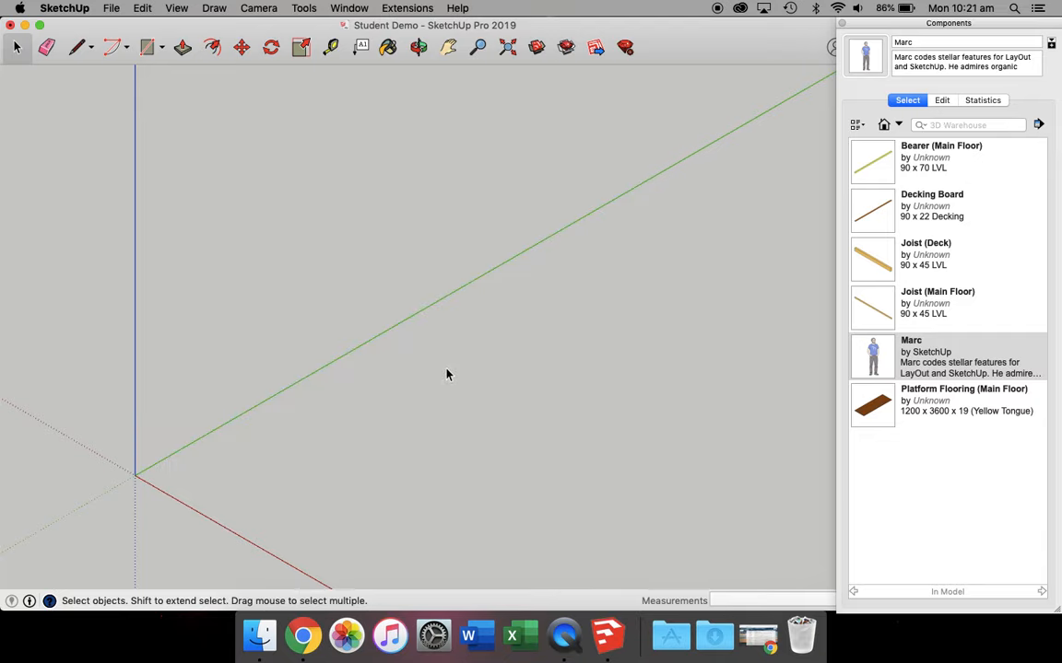
- Place a Bearer (Main Floor) component at the origin, running along the green axis
left_click(876, 164)
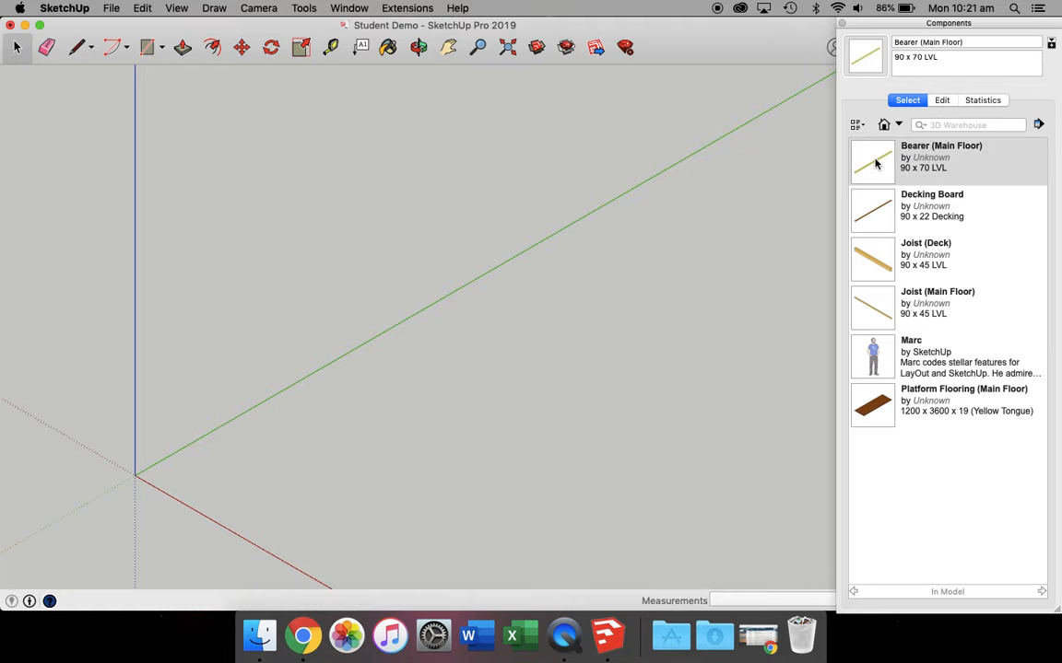
left_click(137, 472)
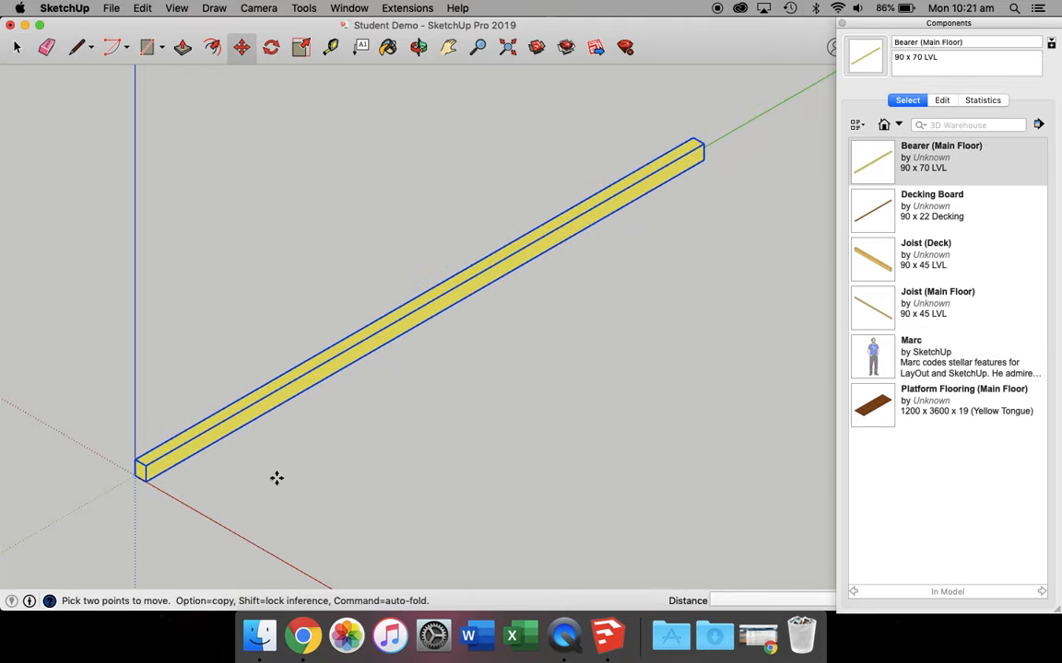
scroll(277, 478, "down", 4)
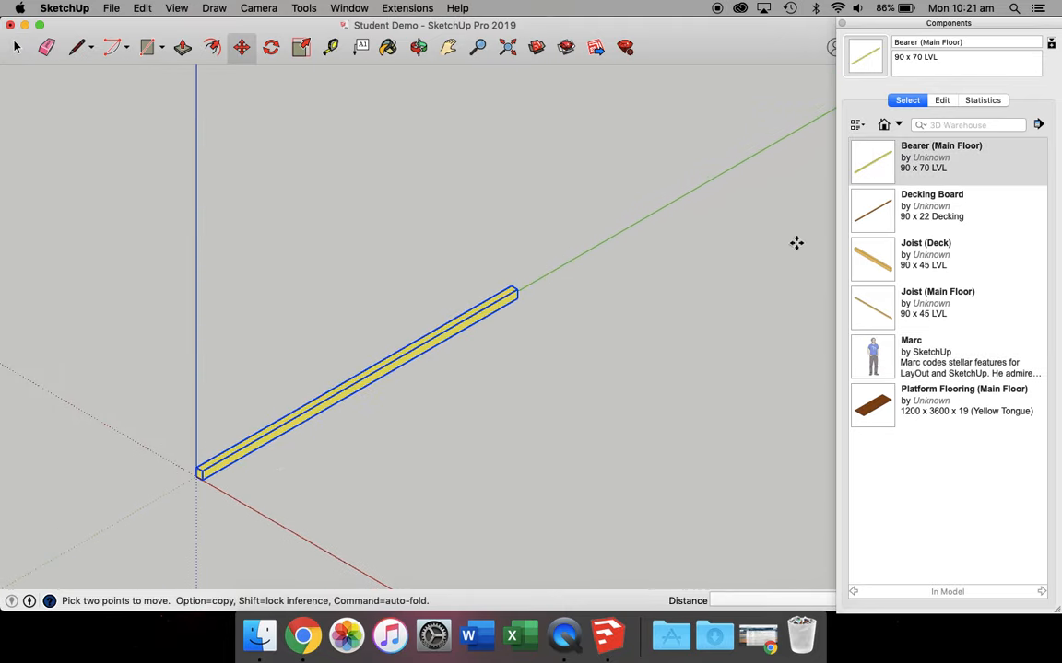
- Place a Joist (Main Floor) component on top of the bearer and move it 70 mm so its end sits flush with the bearer's outer corner
left_click(871, 262)
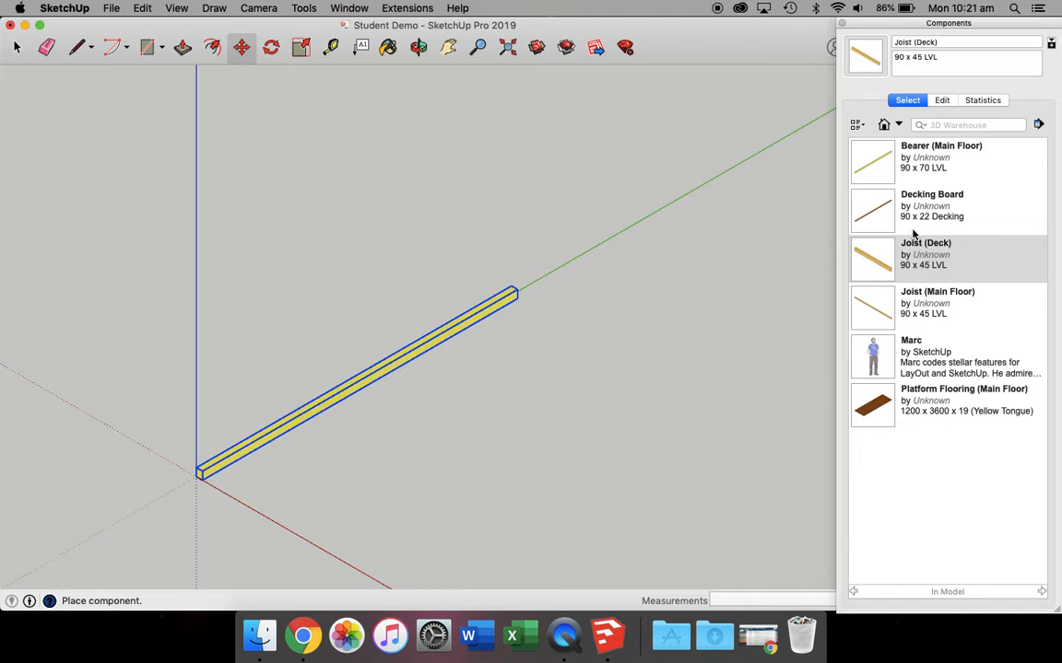
left_click(910, 302)
left_click(202, 471)
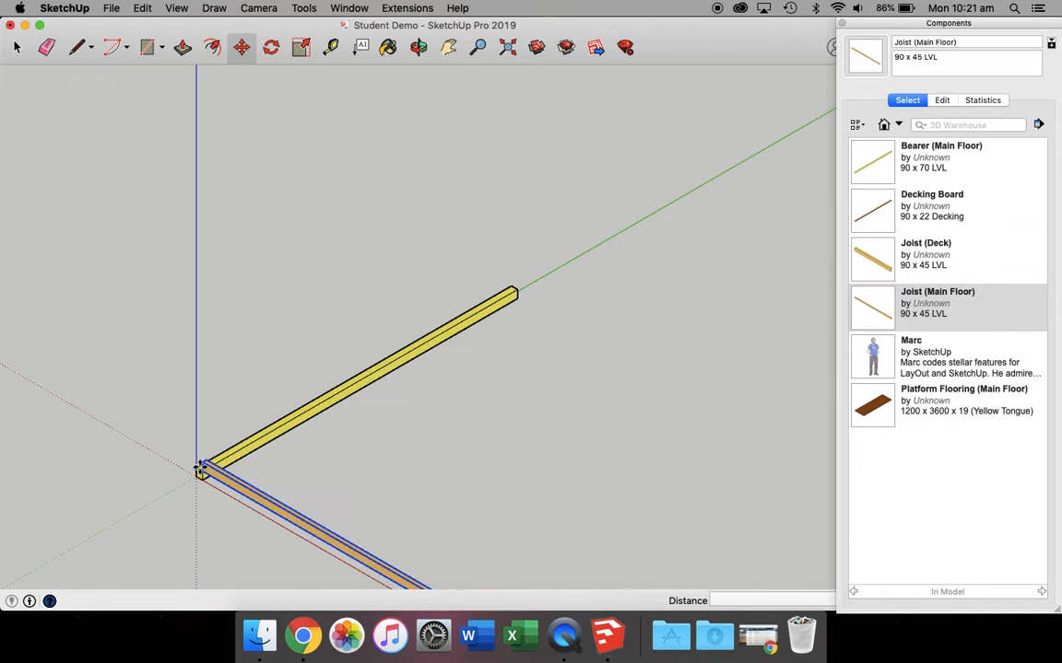
scroll(165, 489, "up", 5)
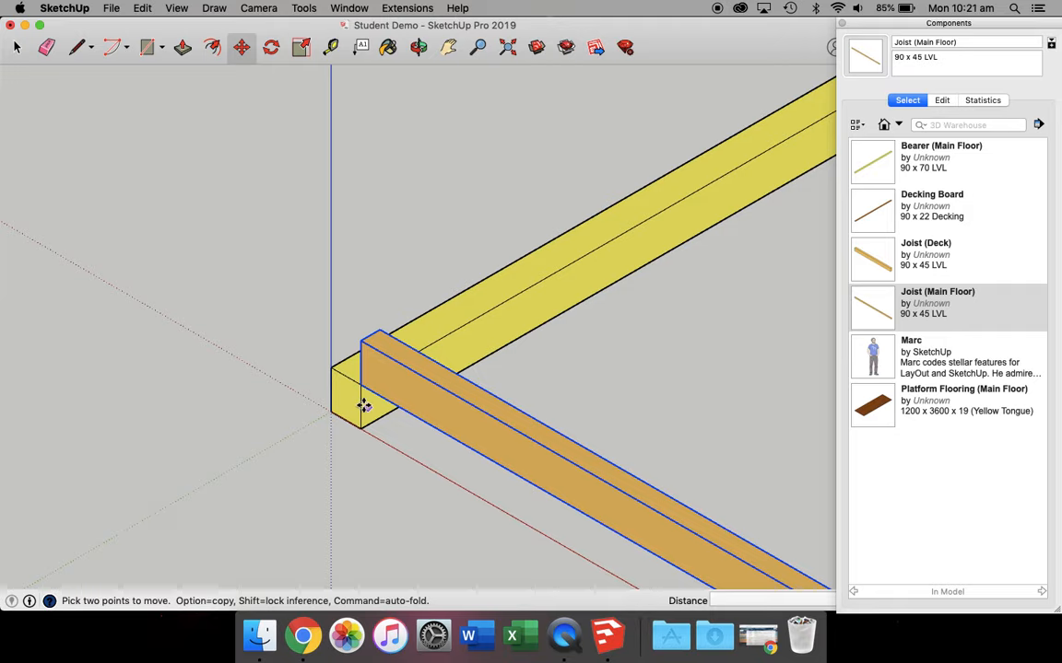
scroll(378, 398, "down", 5)
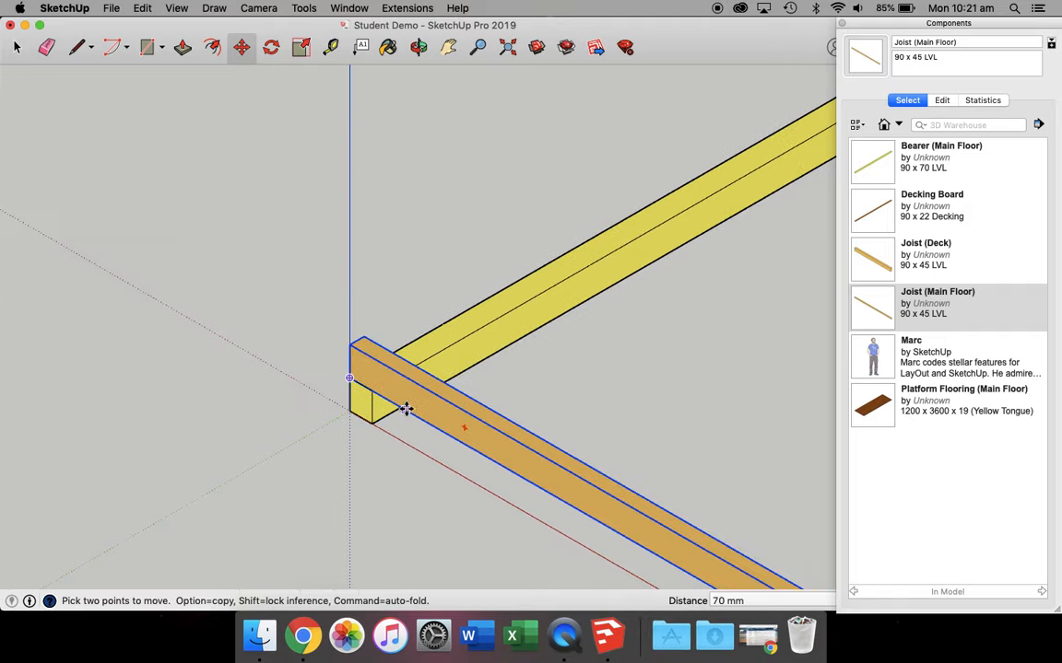
scroll(635, 567, "up", 5)
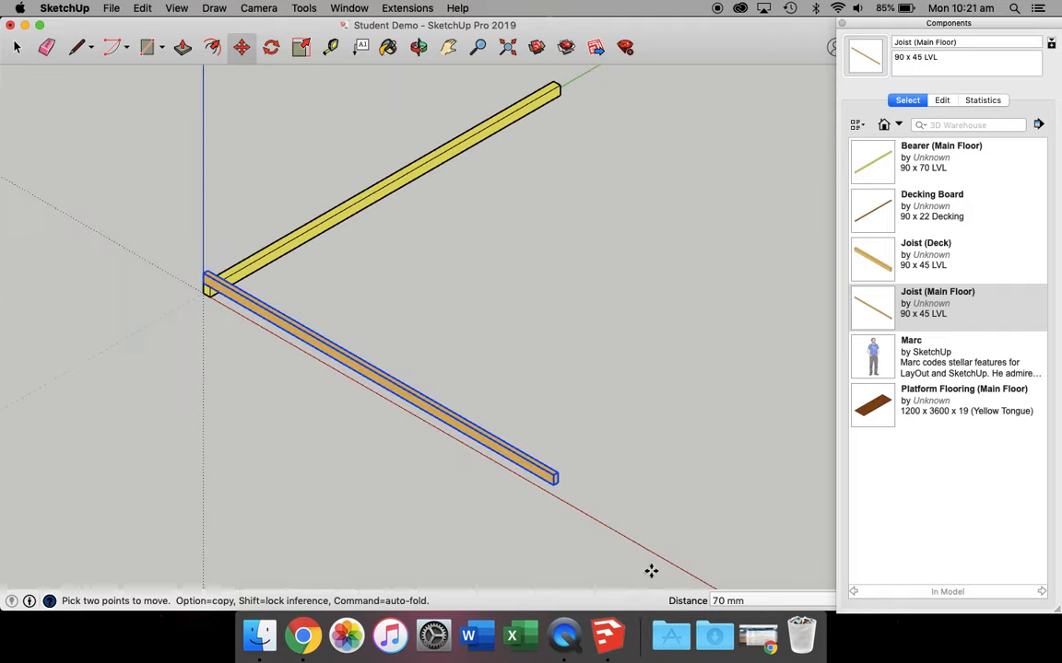
- Place a second Bearer (Main Floor) component and move it under the joist's far end, flush with the joist's end
left_click(885, 159)
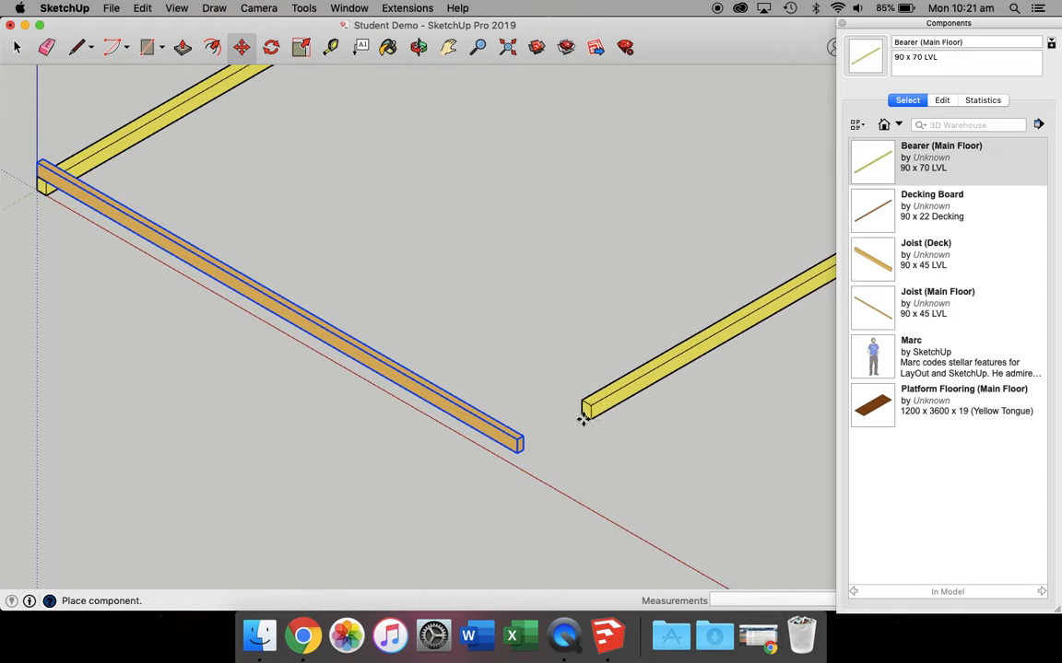
left_click(542, 471)
left_click(544, 468)
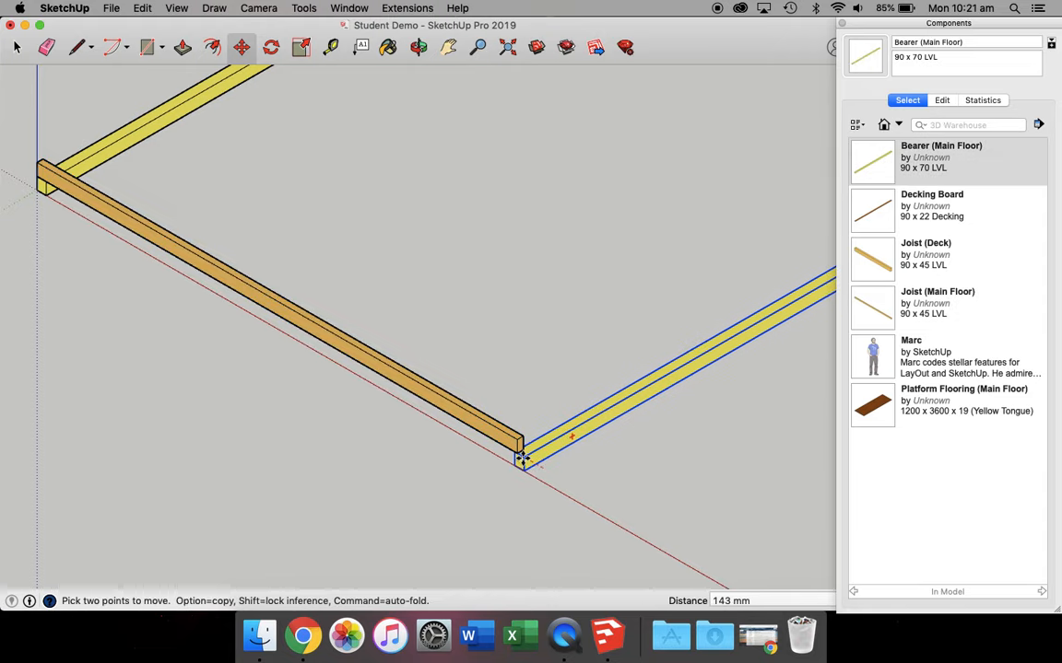
left_click(518, 454)
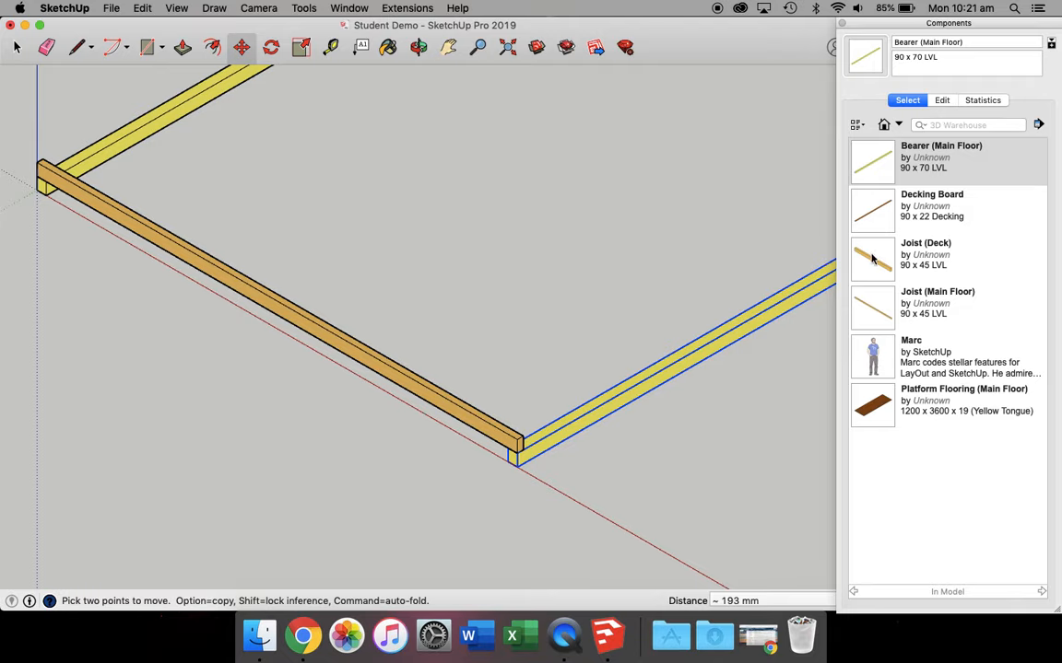
- Place a third Bearer (Main Floor) component and move it by its end's top-edge midpoint to the midpoint of the joist's underside
left_click(863, 178)
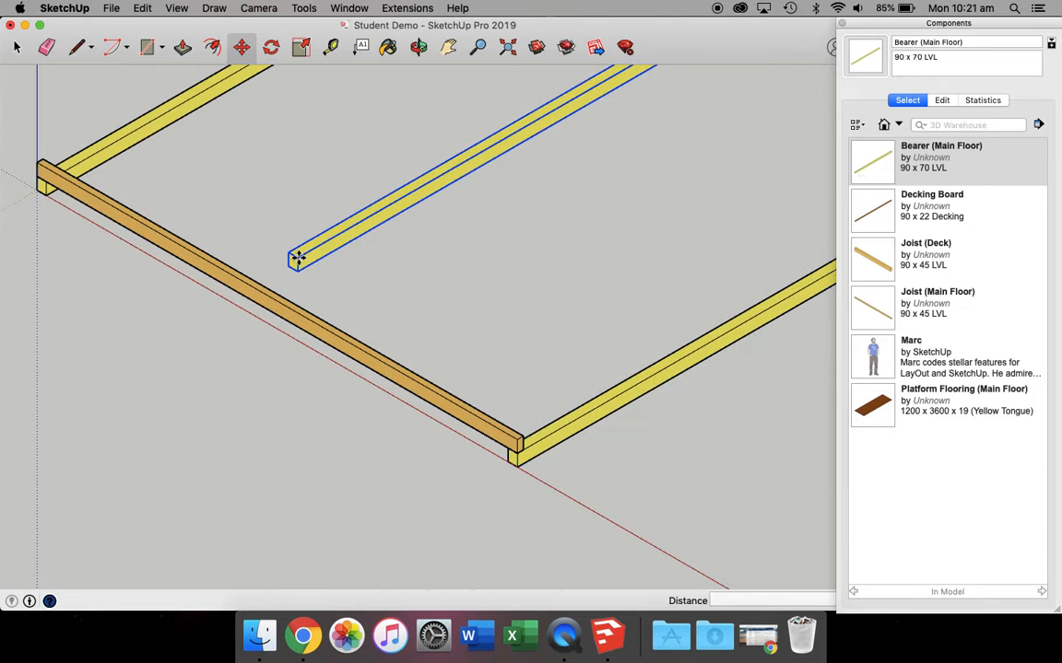
left_click(293, 263)
scroll(231, 283, "up", 3)
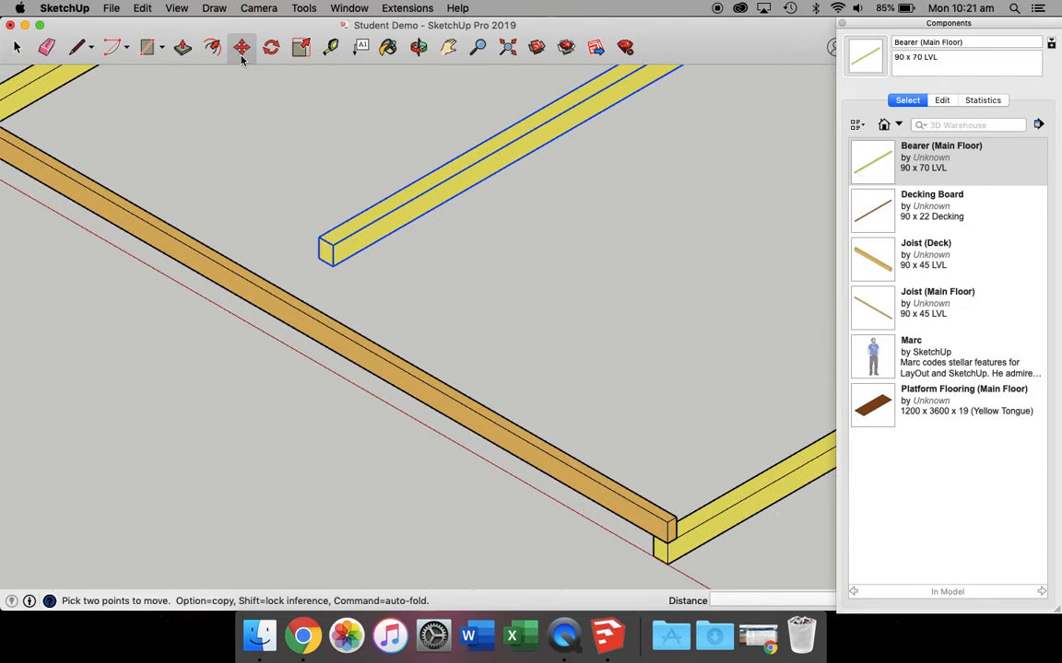
scroll(270, 202, "up", 3)
scroll(270, 203, "up", 3)
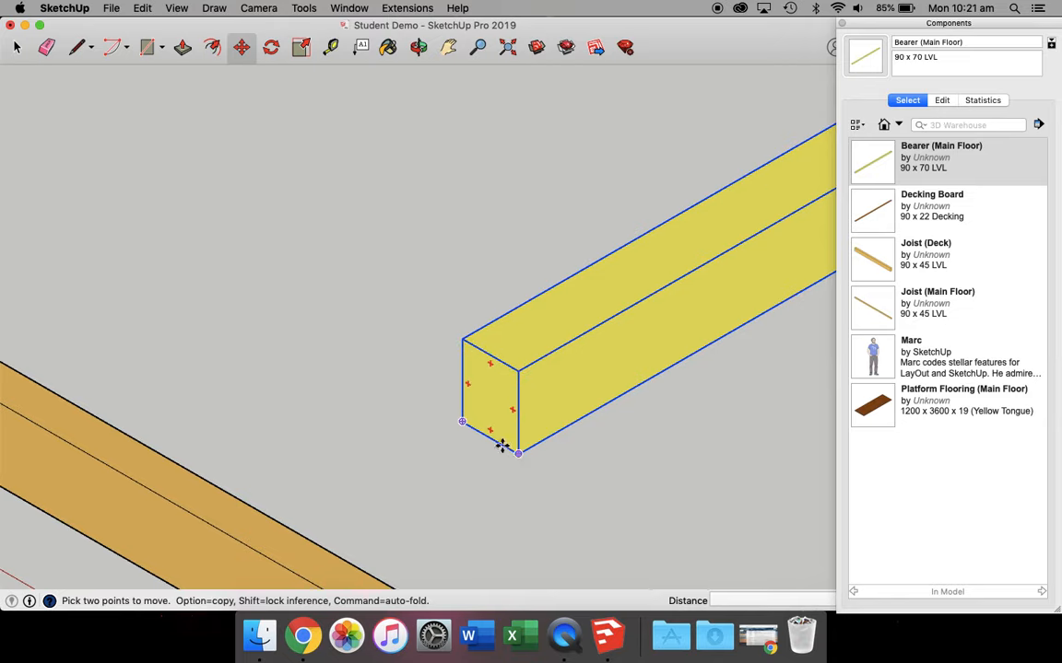
left_click(490, 355)
scroll(344, 352, "down", 5)
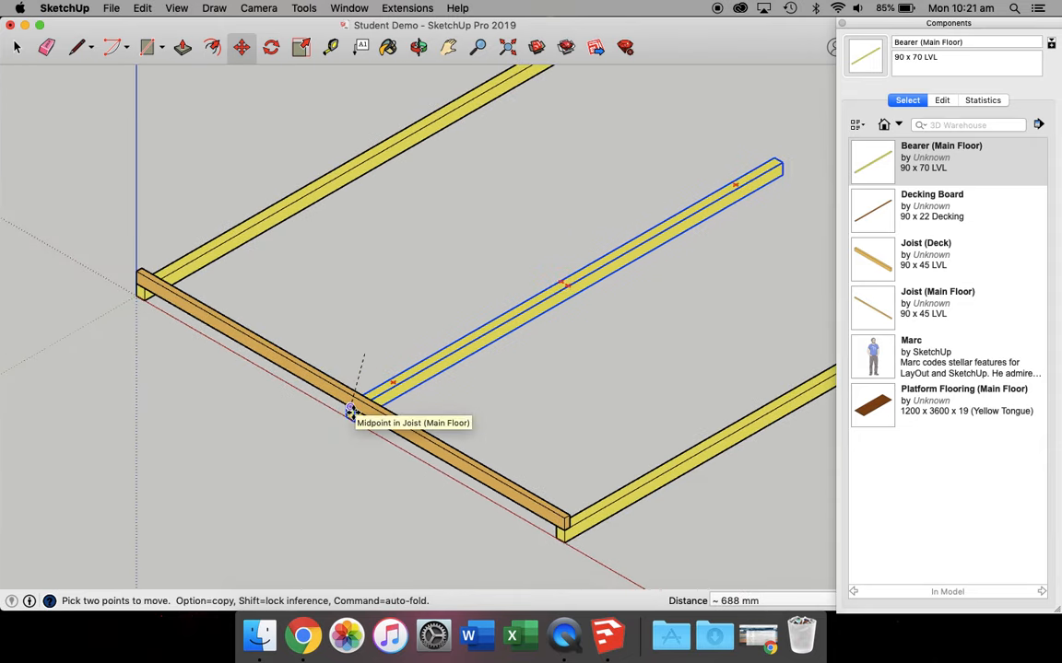
left_click(350, 411)
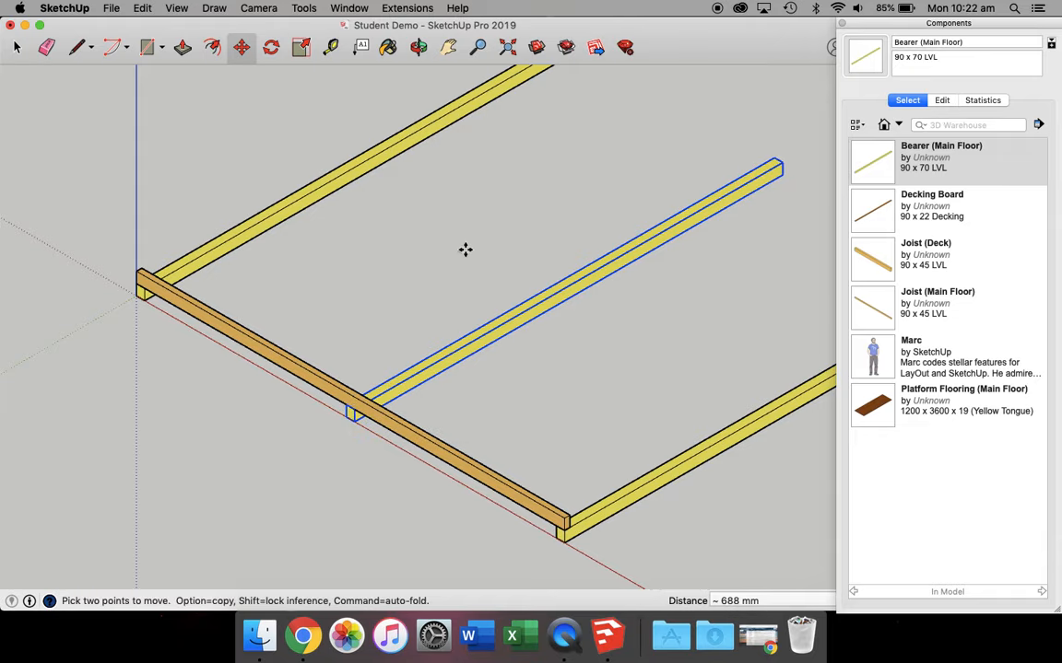
- Measure the spacing between the first bearer and the middle bearer from the bottom-edge midpoint of one end to the other with the Tape Measure
scroll(466, 249, "down", 4)
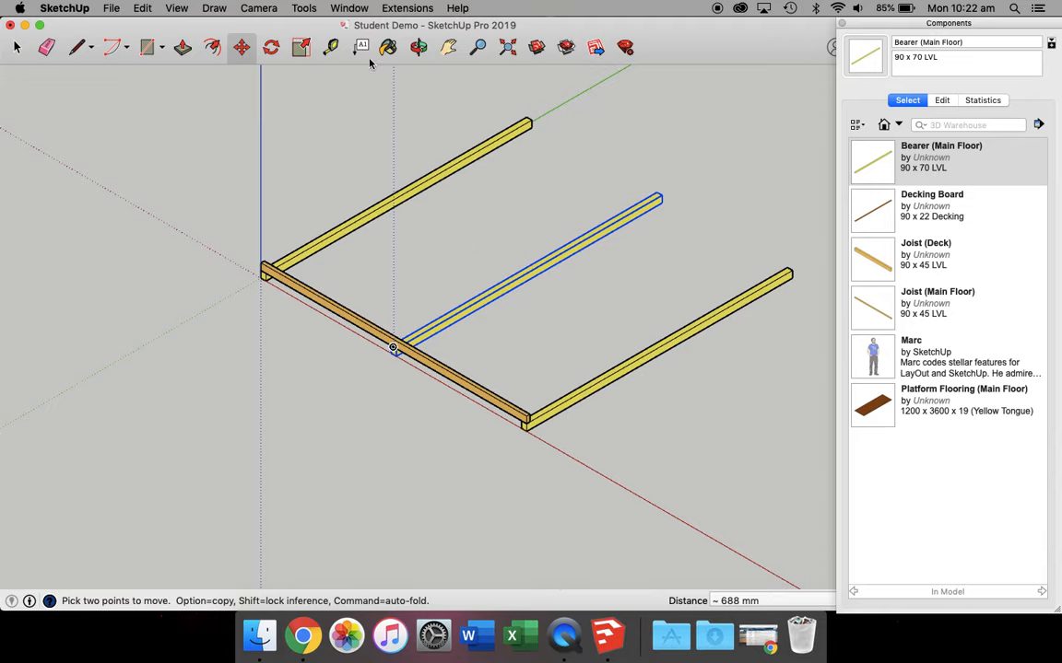
left_click(331, 47)
scroll(255, 271, "up", 3)
scroll(254, 271, "up", 1)
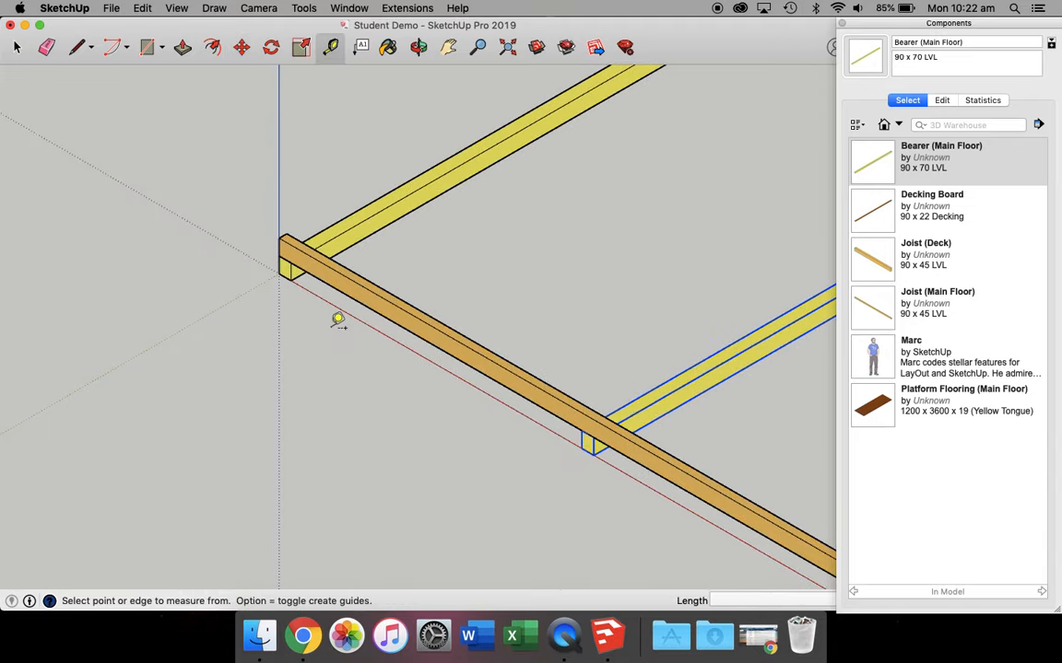
scroll(288, 269, "up", 3)
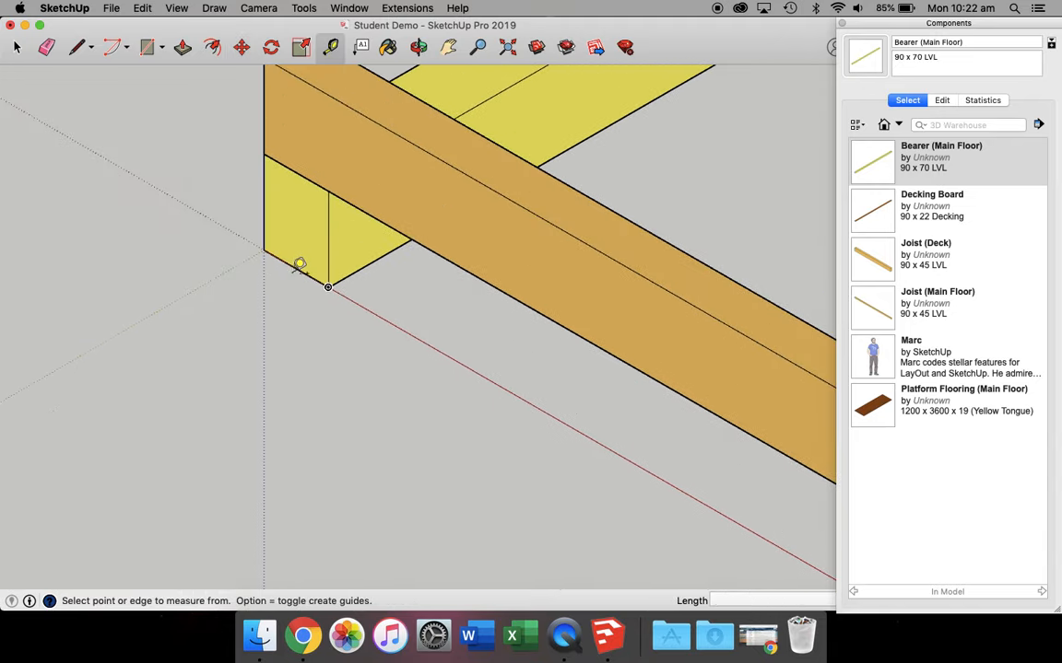
left_click(297, 269)
scroll(340, 386, "down", 3)
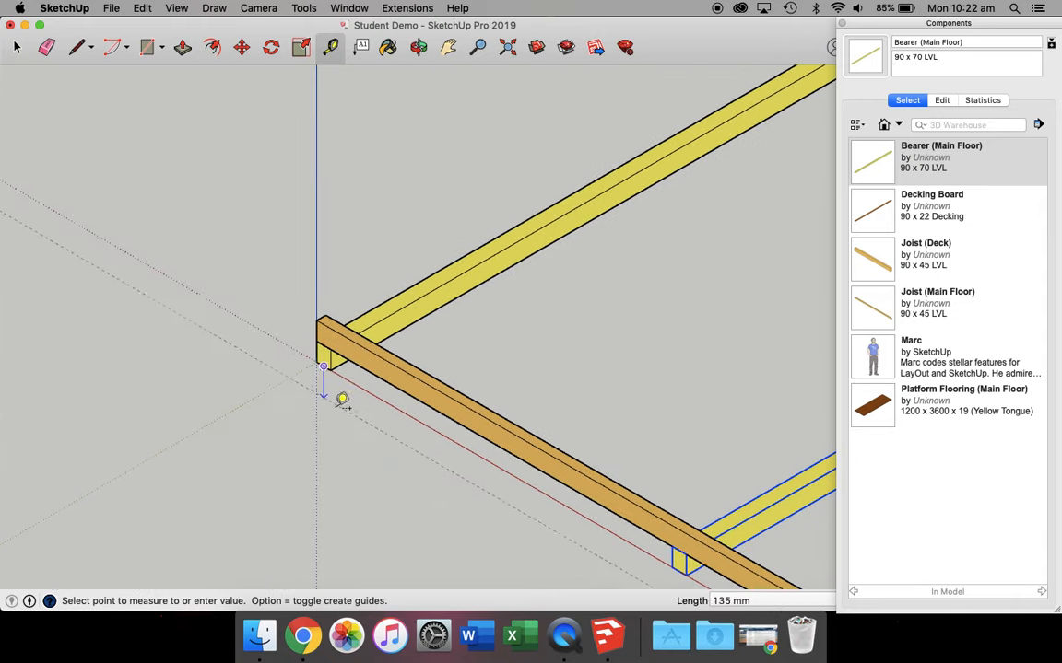
left_click(679, 564)
scroll(682, 563, "up", 2)
scroll(684, 563, "up", 5)
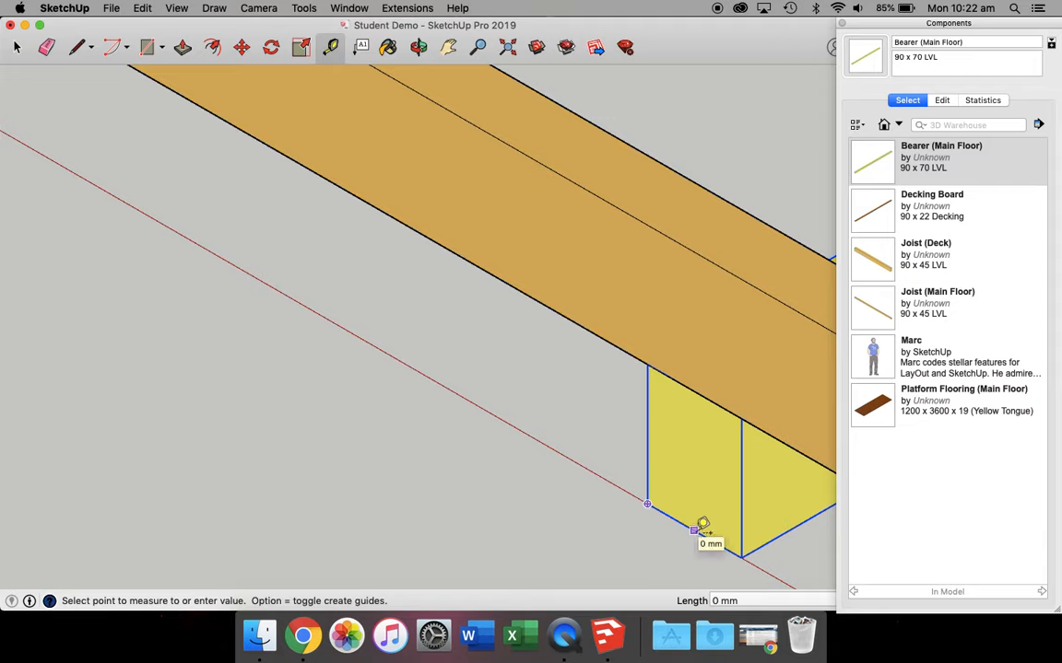
left_click(699, 526)
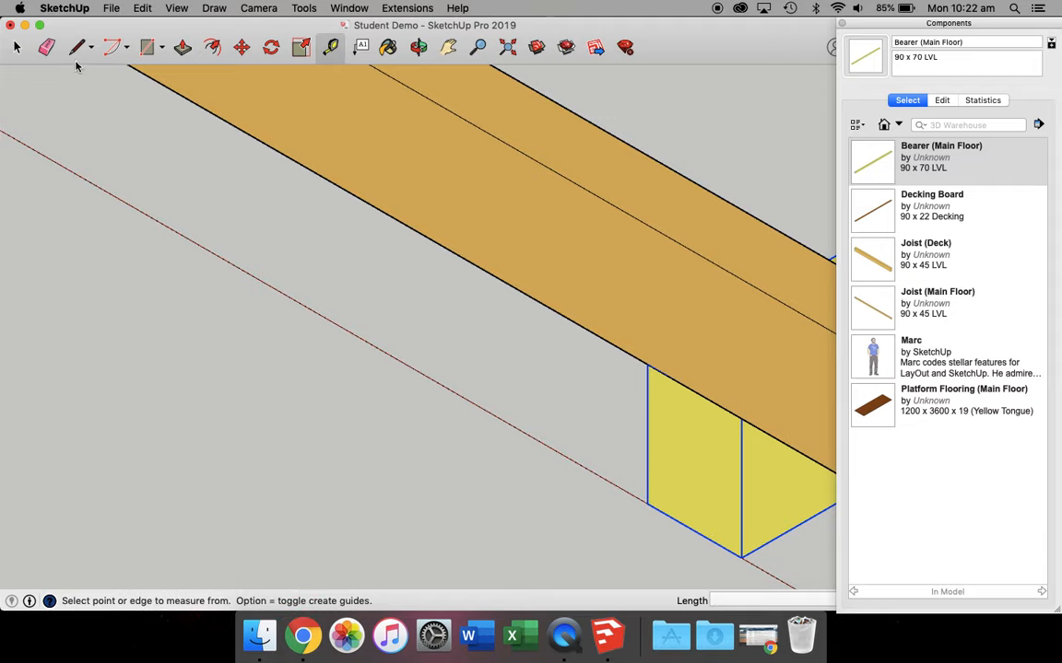
scroll(202, 248, "down", 8)
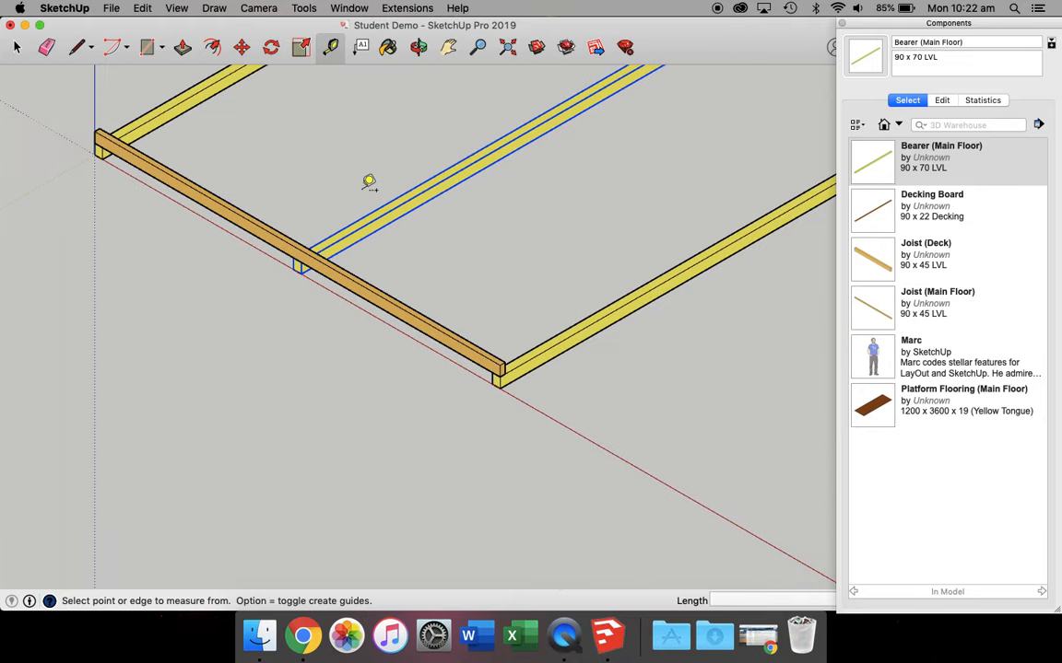
left_click(76, 48)
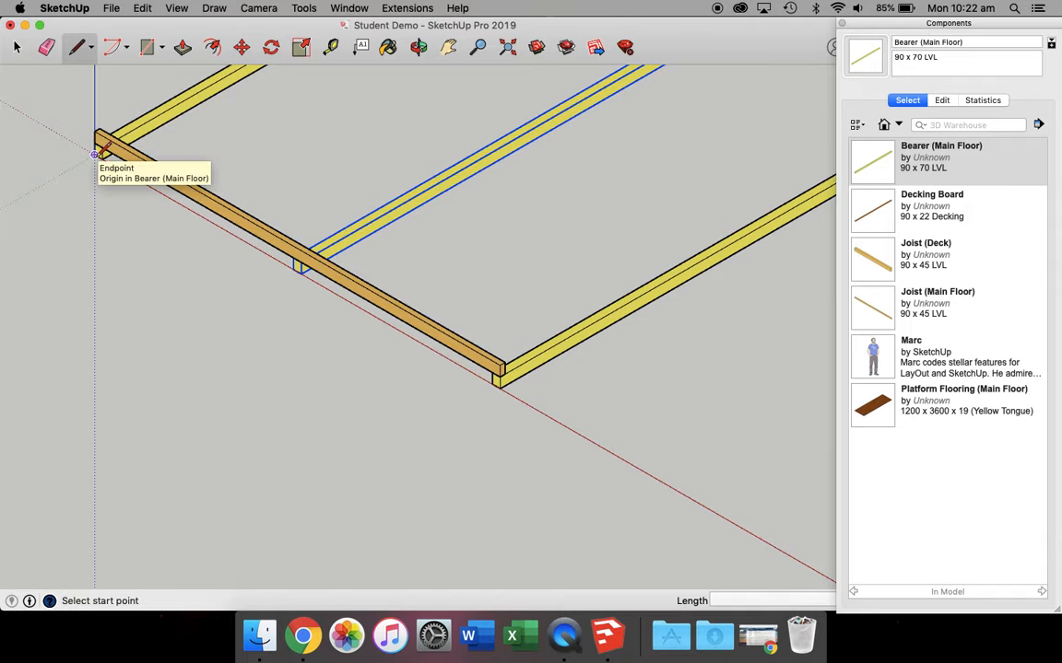
scroll(291, 213, "down", 5)
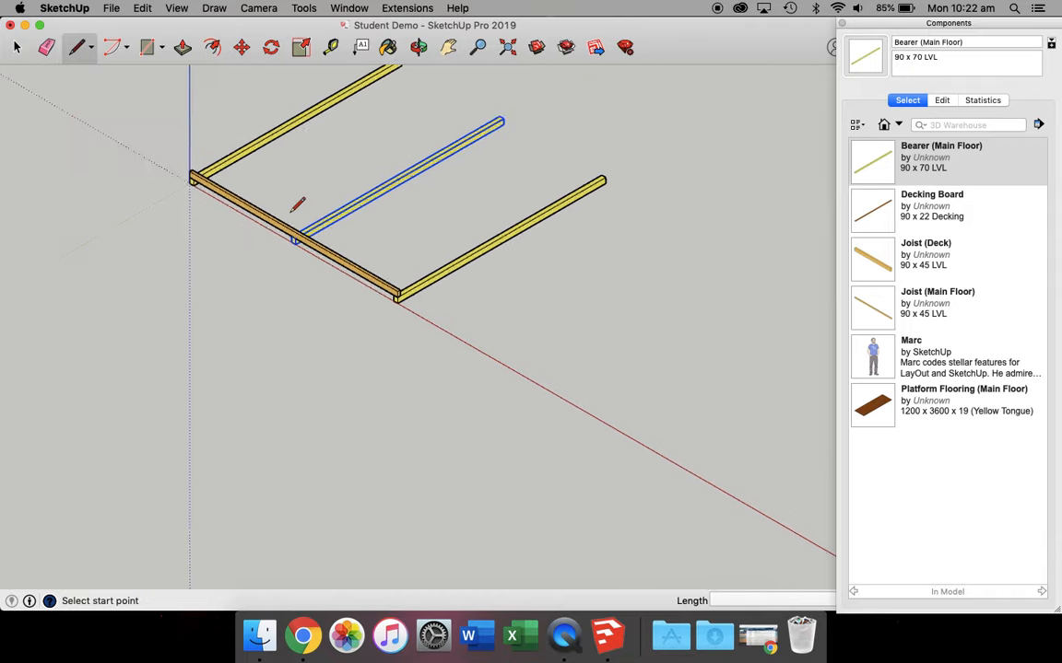
- Place a second Joist (Main Floor) component and move it by its end corner onto the far end of the bearers, flush with the outer bearer's corner
scroll(539, 117, "up", 4)
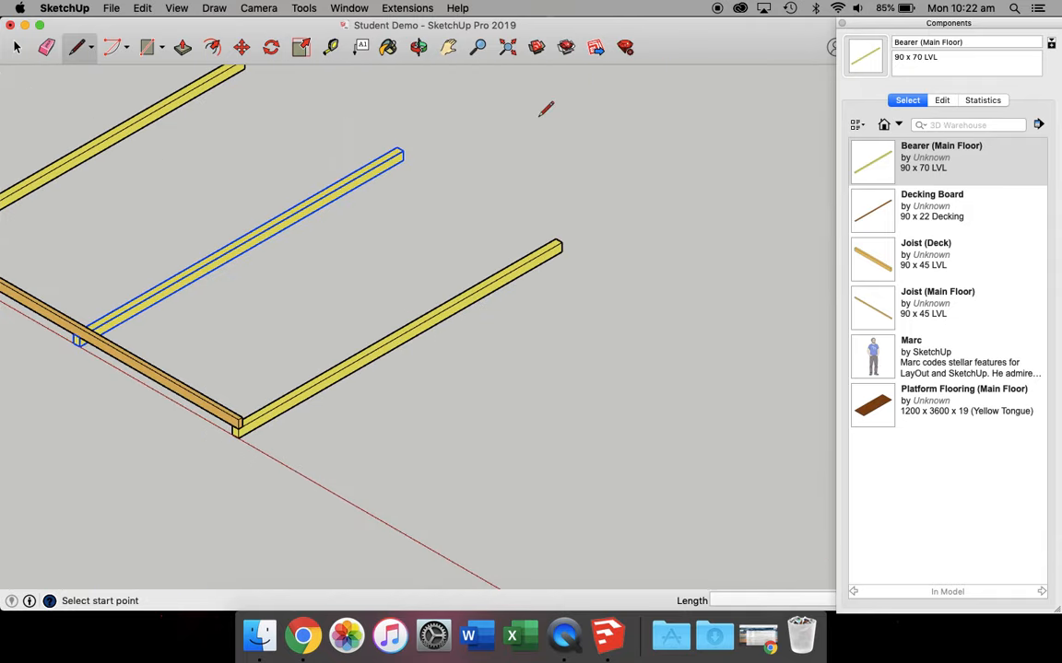
left_click(860, 263)
left_click(880, 314)
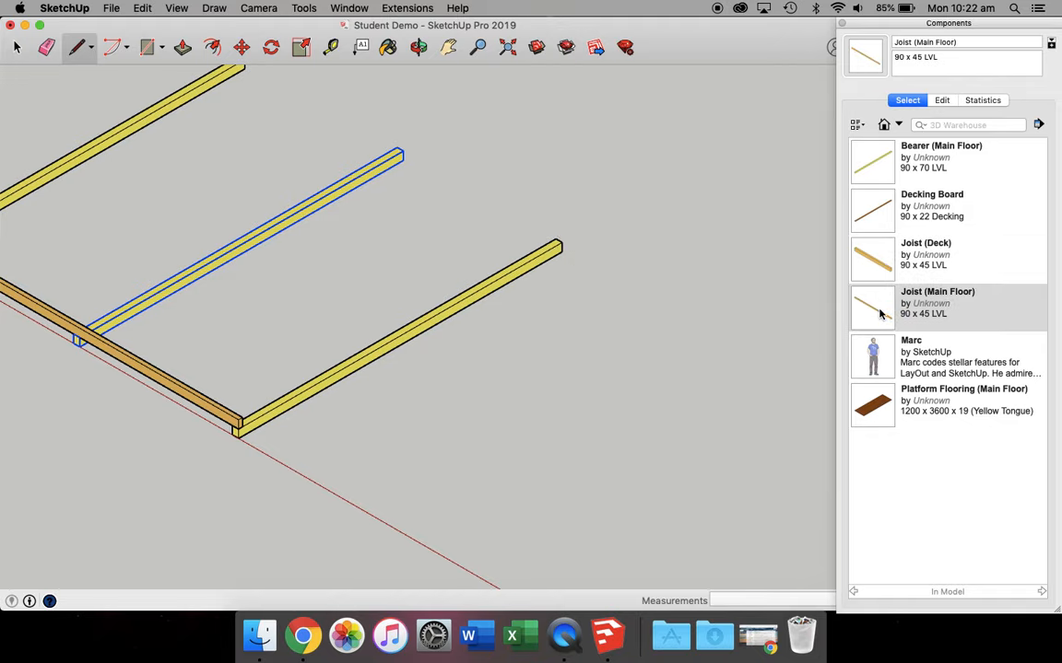
left_click(442, 146)
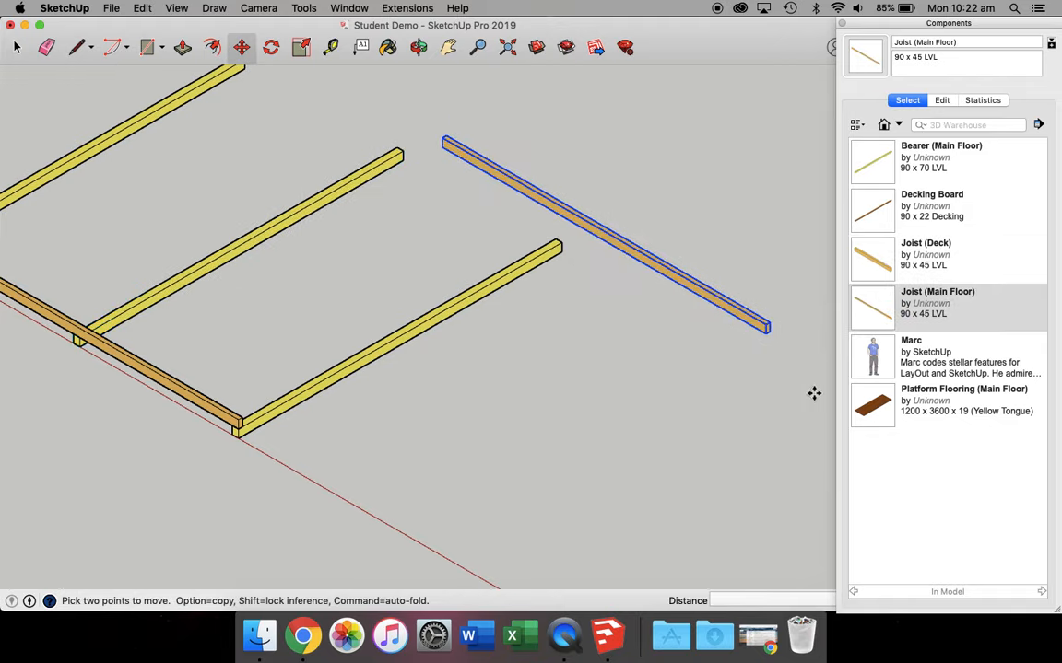
scroll(772, 332, "up", 5)
left_click(757, 323)
scroll(720, 320, "down", 5)
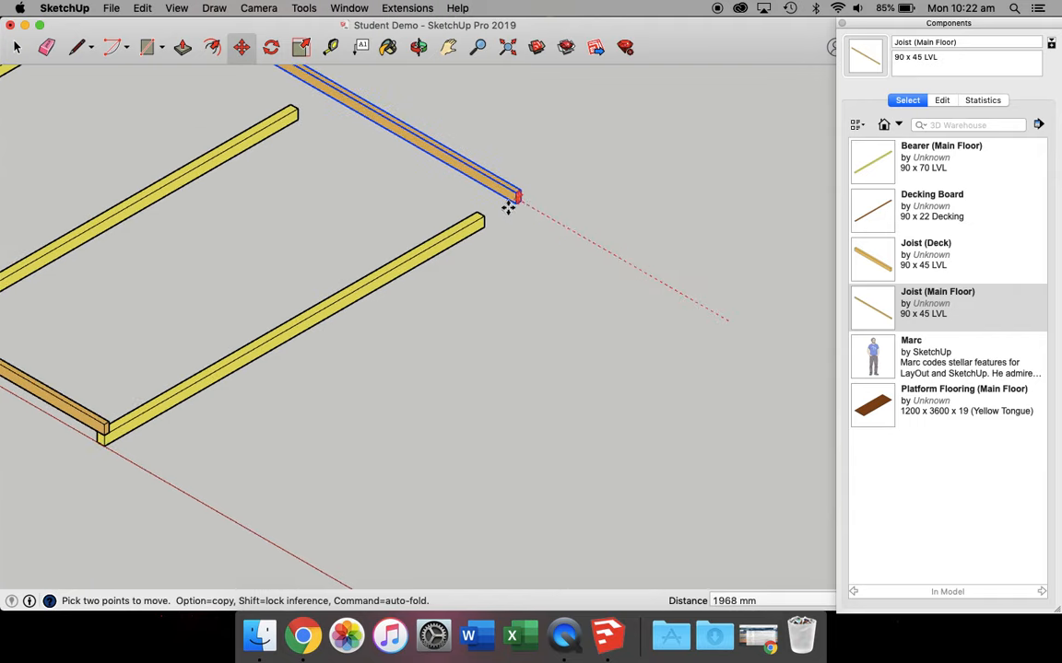
left_click(481, 213)
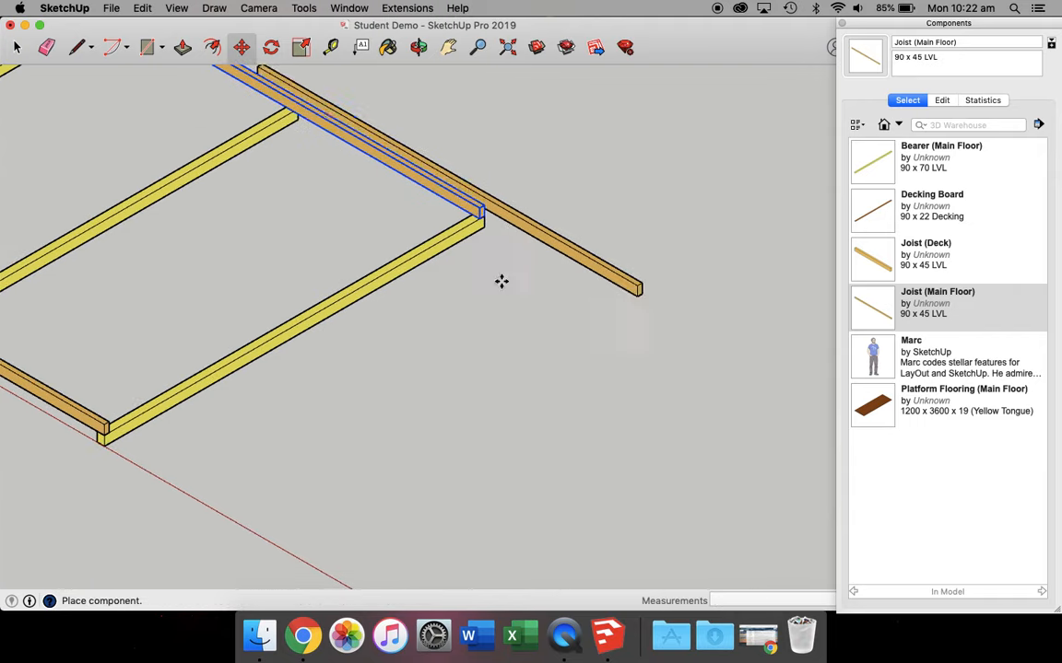
- Place another Joist (Main Floor) component and move it against the inner face of the far-end joist, with their ends flush
left_click(427, 225)
scroll(420, 223, "up", 3)
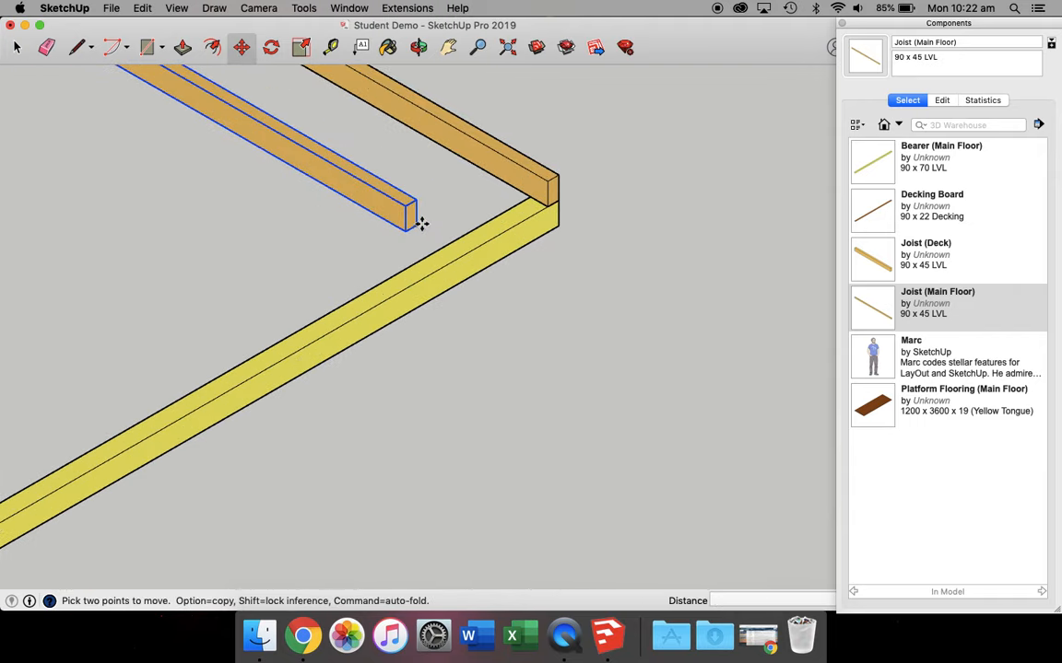
left_click(417, 225)
left_click(550, 208)
scroll(449, 232, "down", 8)
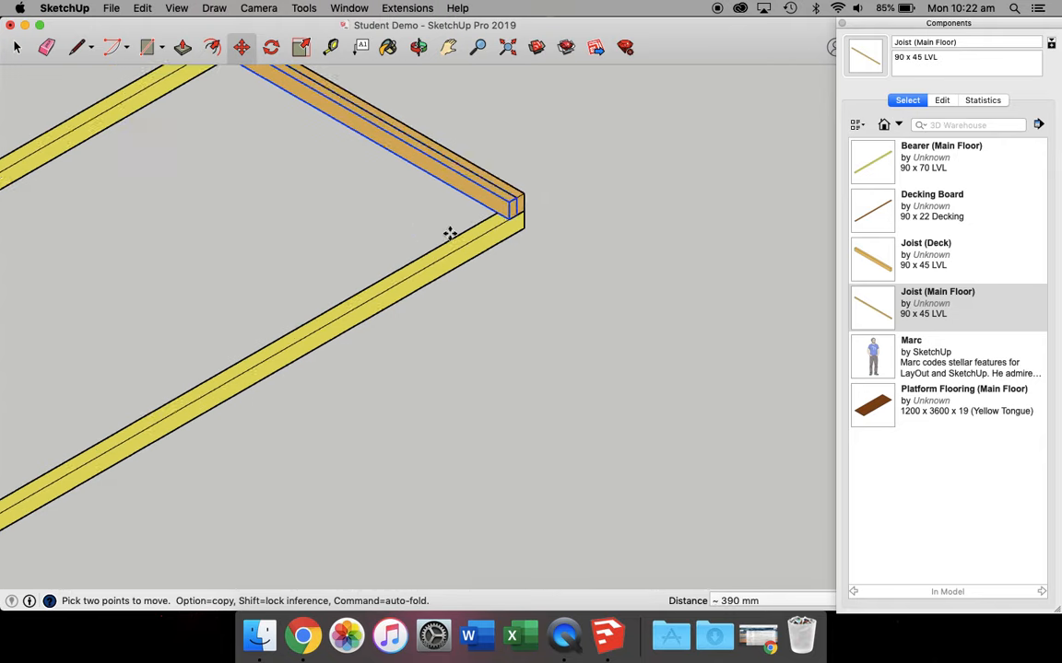
- Place another Joist (Main Floor) component and move it against the inner face of the joist along the red axis, with their ends flush
left_click(880, 307)
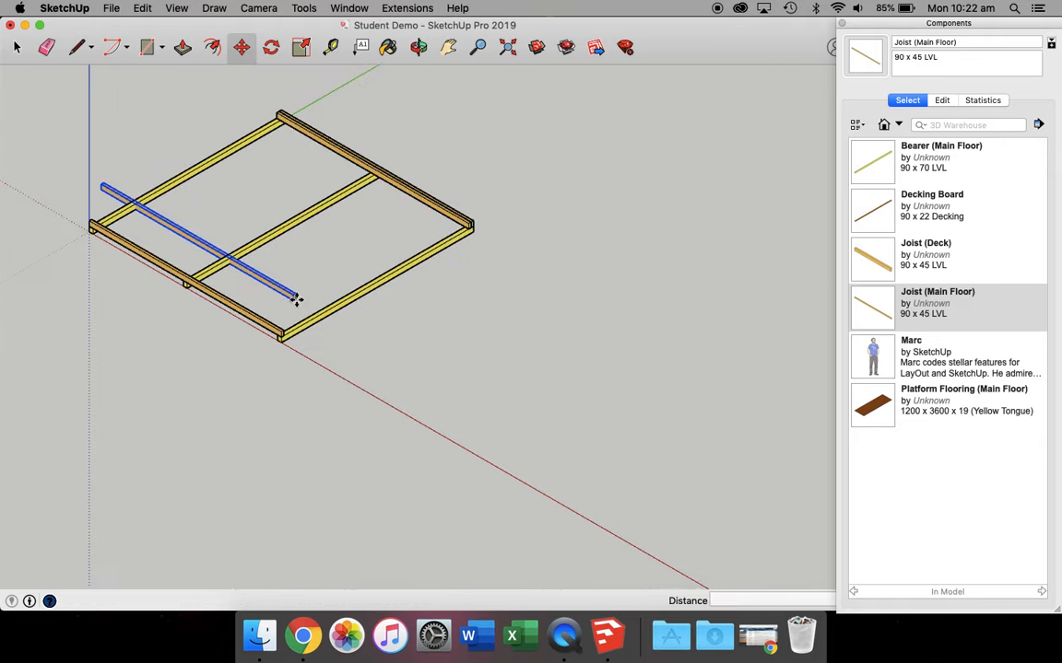
scroll(296, 297, "up", 3)
left_click(296, 298)
scroll(289, 306, "up", 3)
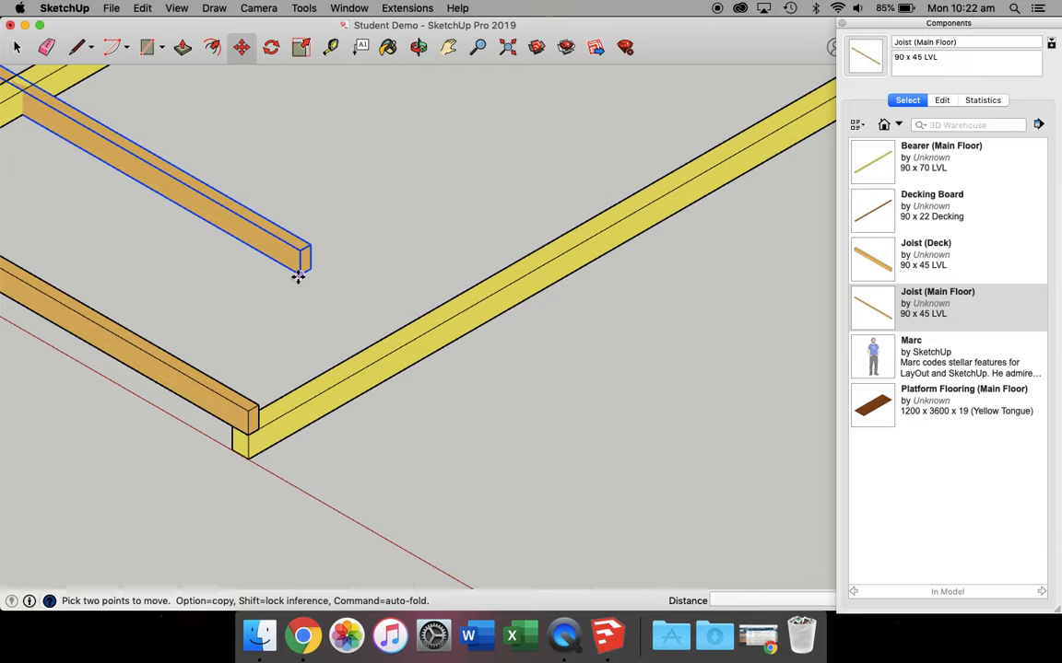
left_click(299, 274)
left_click(259, 415)
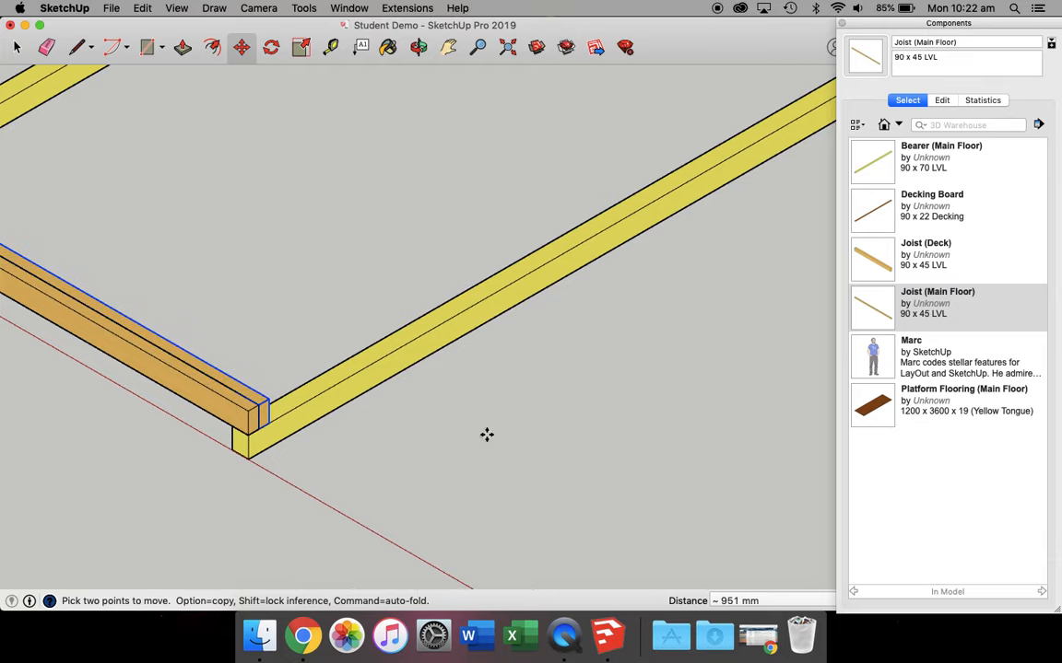
- Draw a 450 mm line along the outer bearer's top edge, starting from the seam between the two doubled joists near the red axis
scroll(486, 433, "down", 2)
scroll(487, 435, "down", 4)
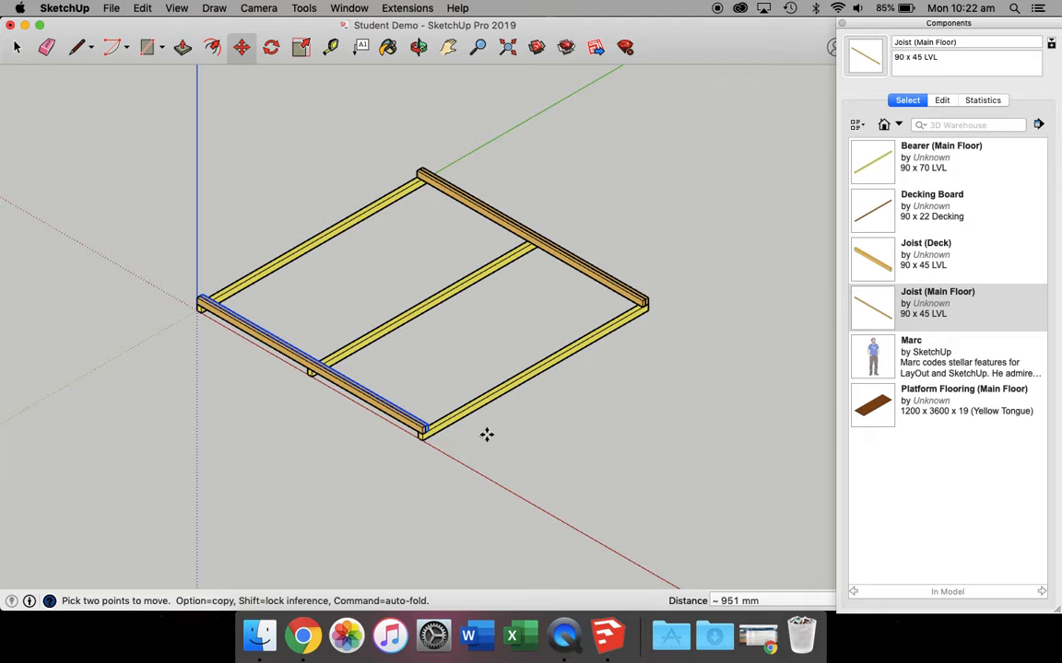
scroll(388, 291, "up", 5)
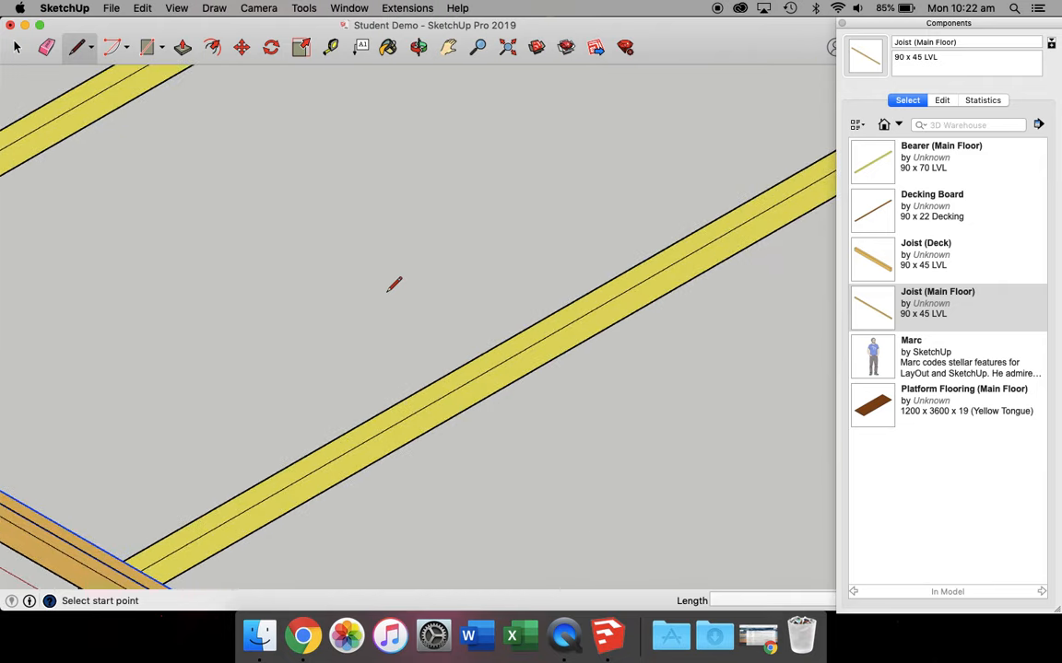
scroll(409, 362, "down", 5)
scroll(531, 536, "up", 5)
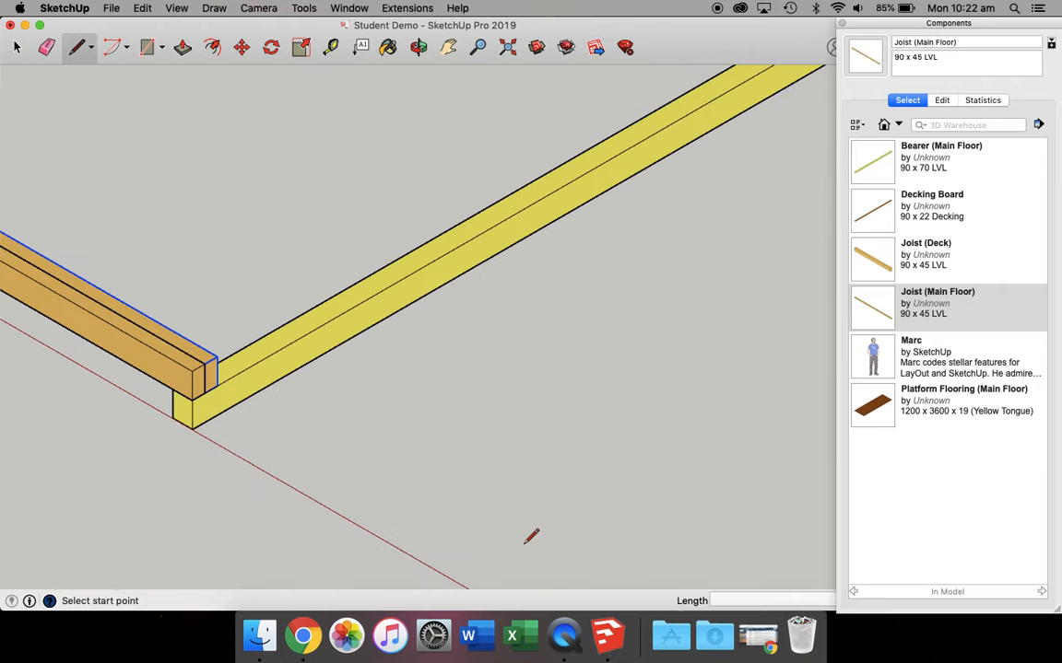
left_click(215, 380)
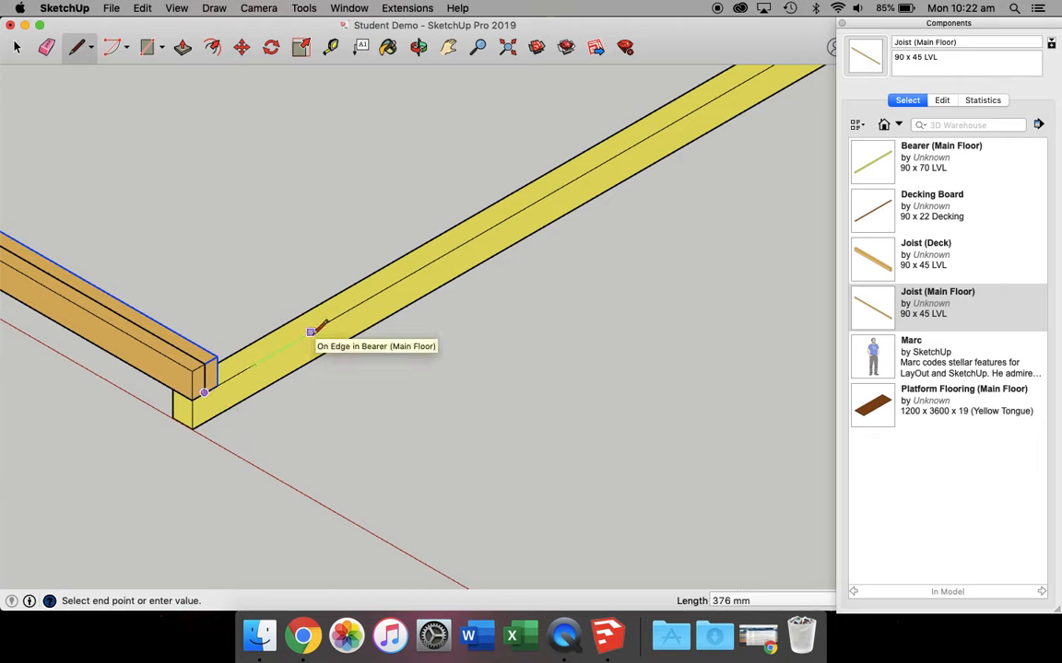
type("450")
key("Return")
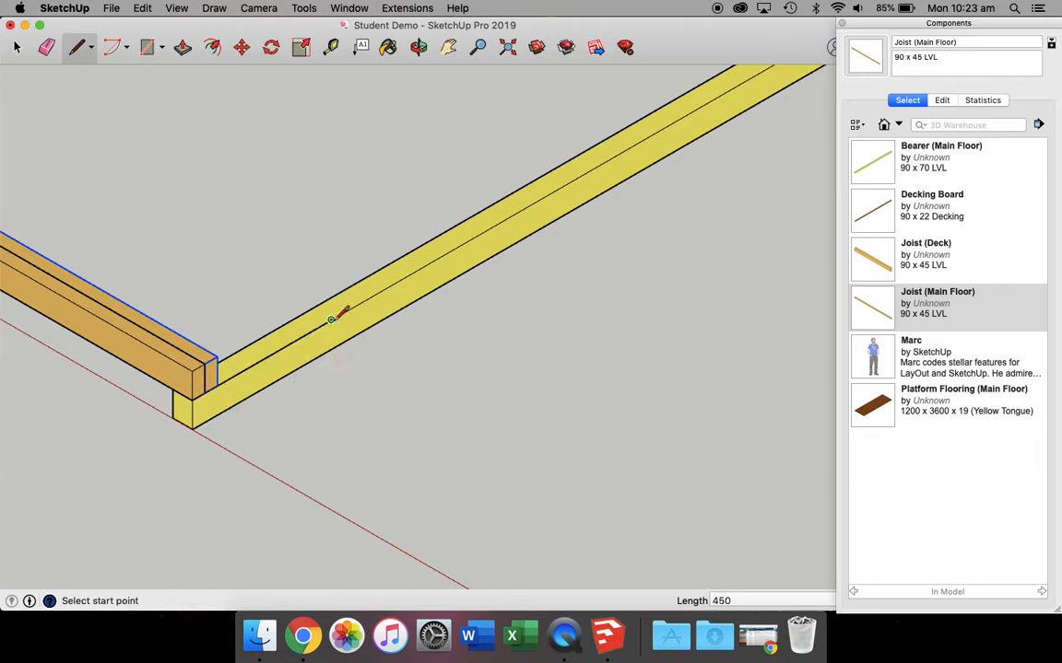
left_click(330, 319)
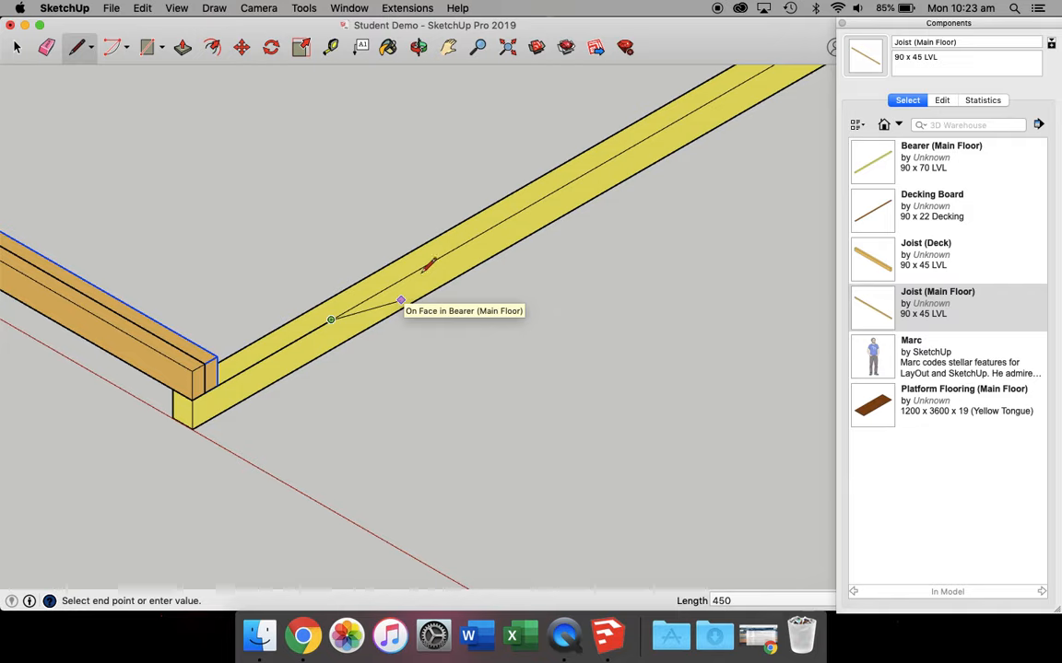
key("Escape")
- Continue the spacing marks with three more 450 mm lines drawn end to end along the outer bearer's top edge
left_click(331, 320)
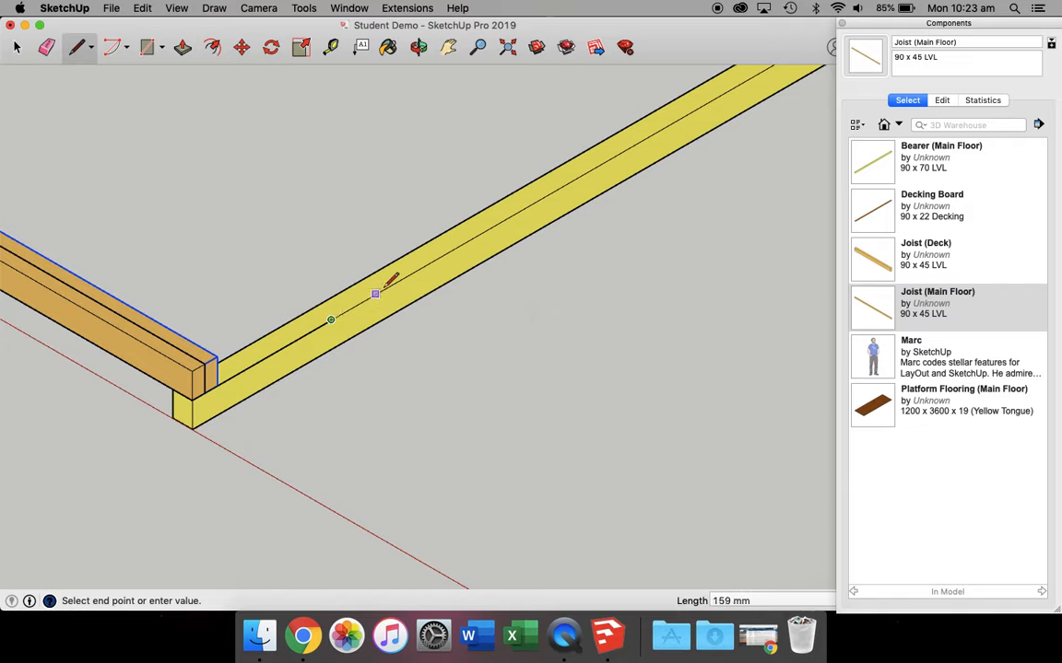
left_click(425, 267)
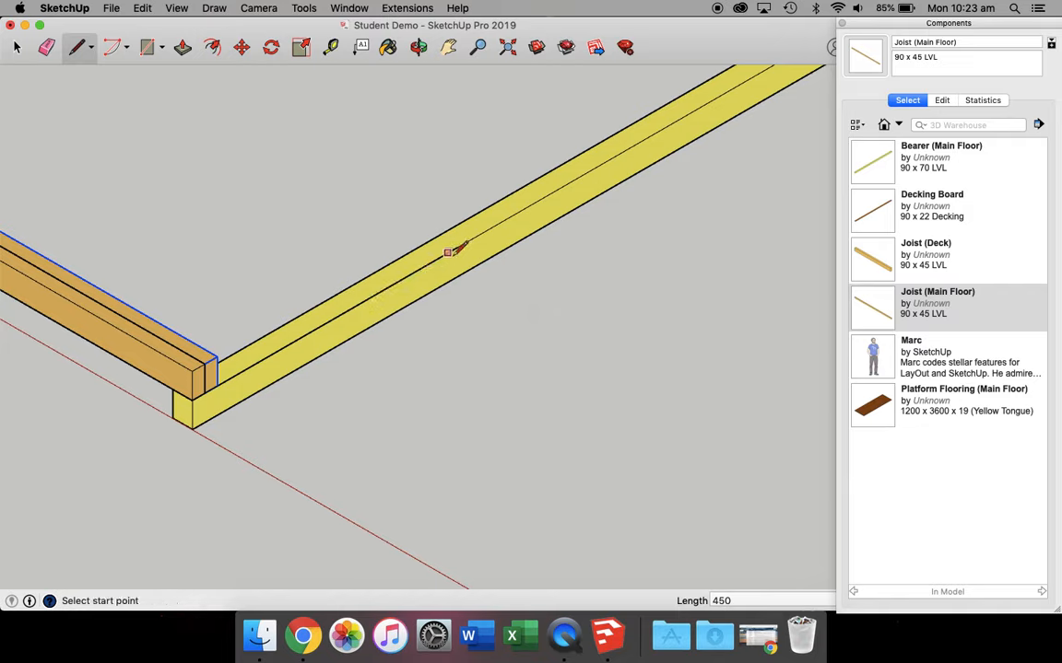
left_click(457, 246)
type("450")
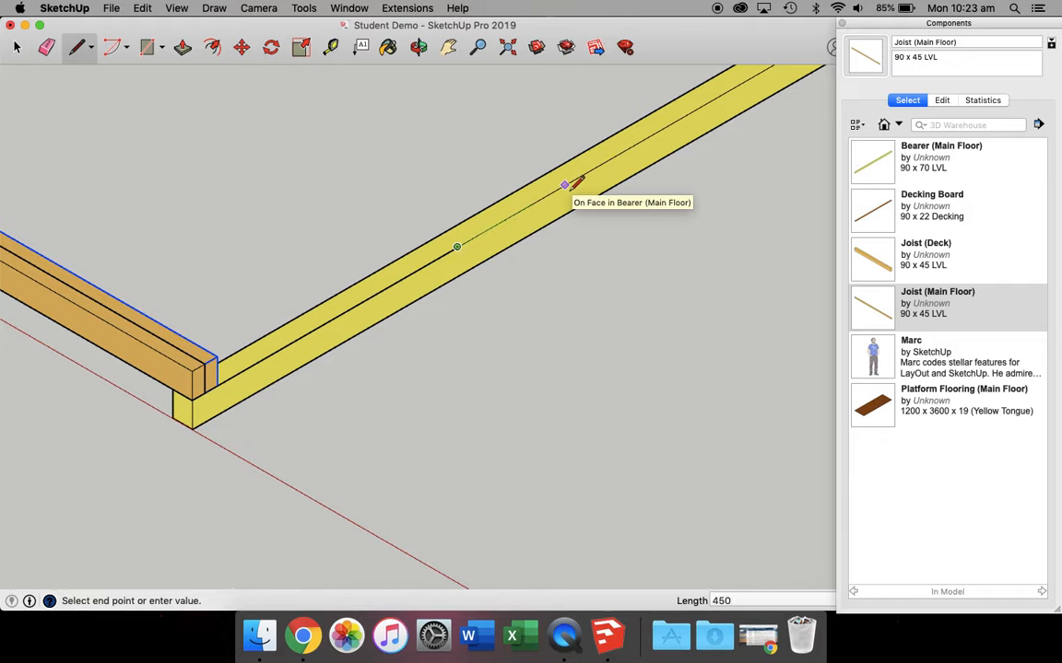
key("Return")
left_click(583, 169)
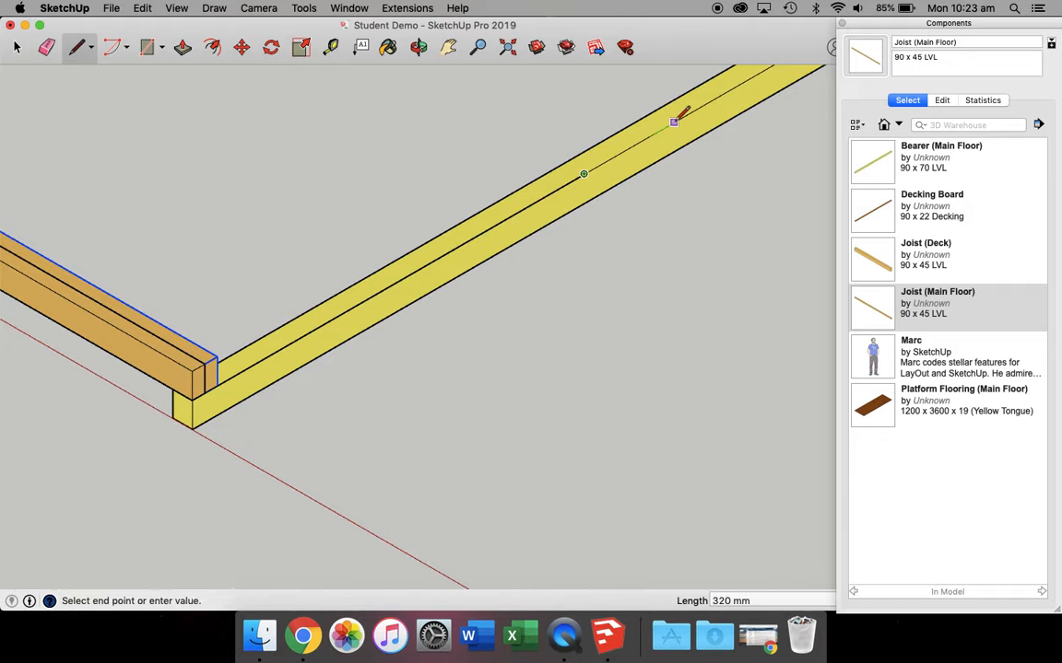
type("450")
key("Return")
- Extend the spacing marks with three more 450 mm lines toward the far-end doubled joists, and check the remaining gap
scroll(682, 113, "down", 5)
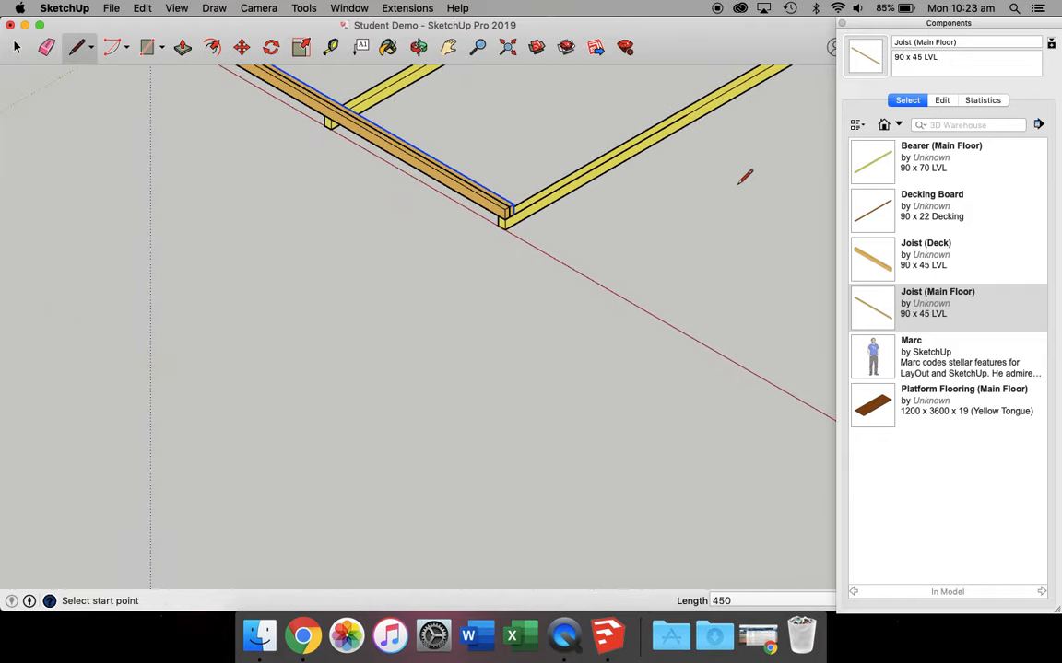
scroll(744, 177, "down", 4)
scroll(814, 96, "up", 8)
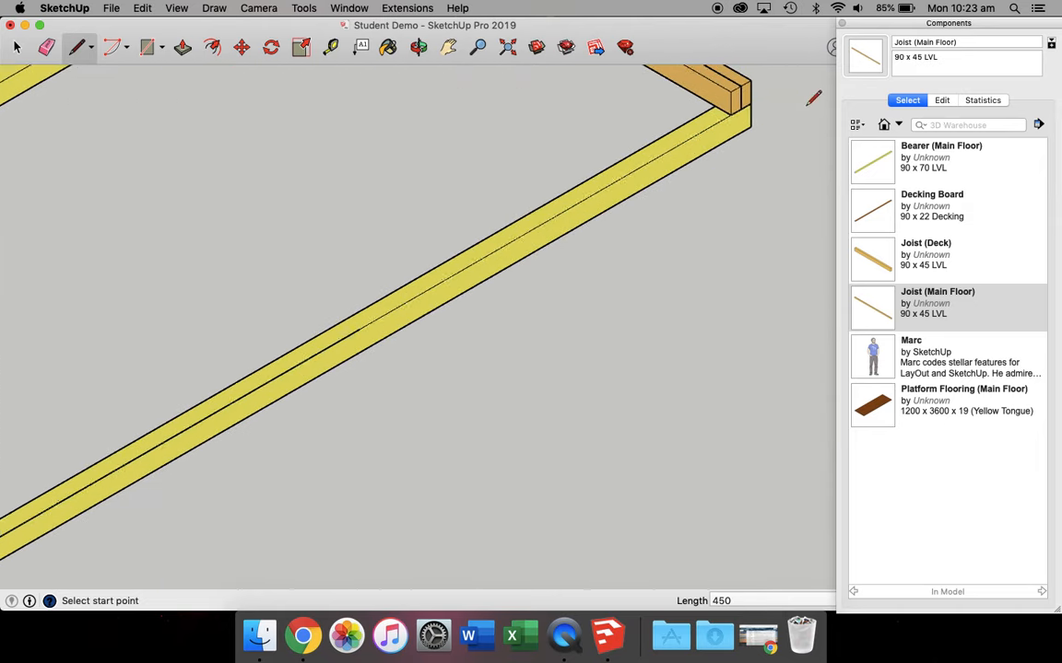
left_click(309, 354)
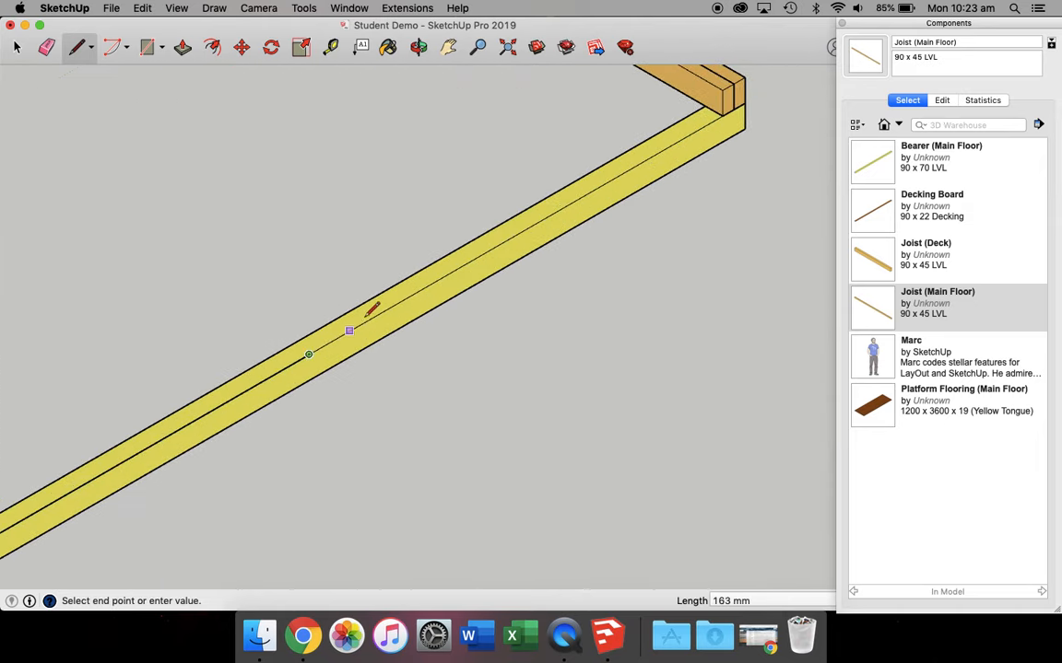
type("450")
key("Return")
left_click(421, 289)
type("450")
key("Return")
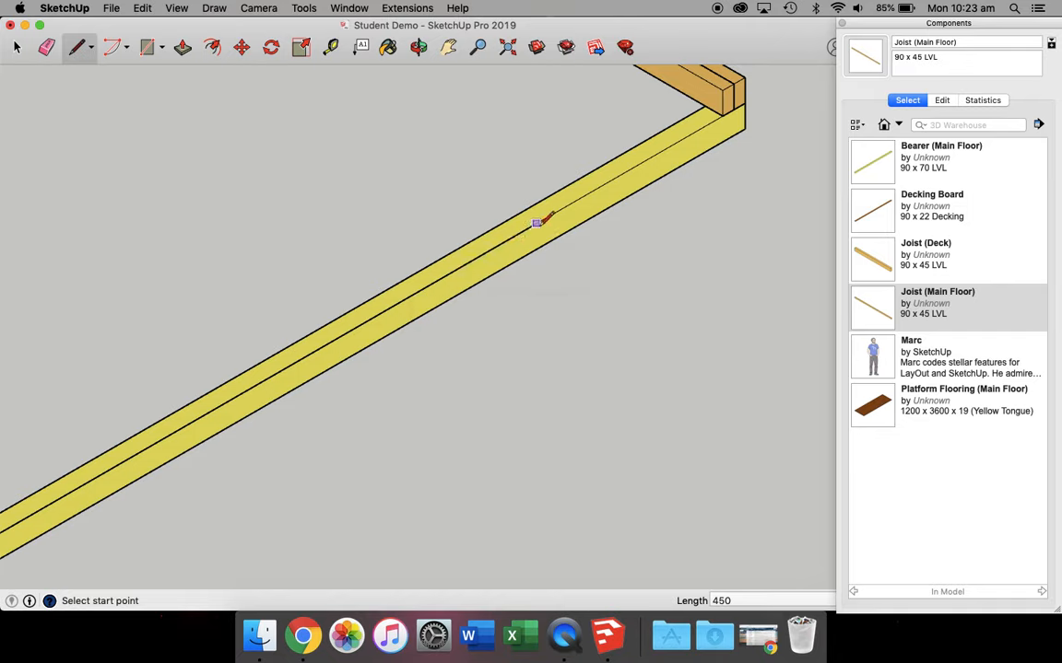
left_click(536, 223)
type("450")
key("Return")
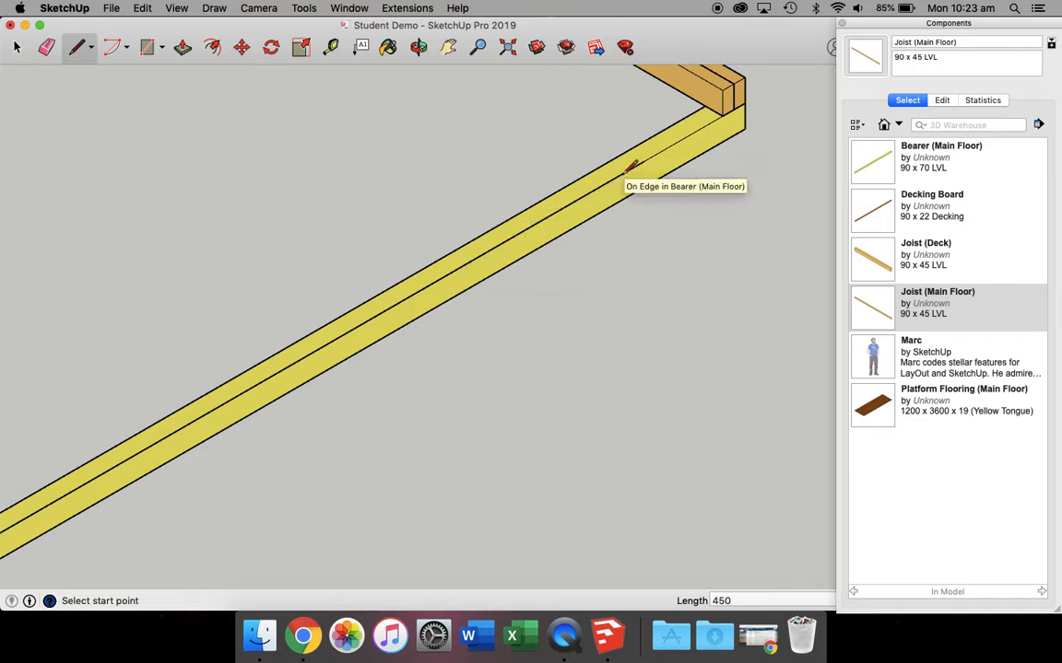
left_click(643, 161)
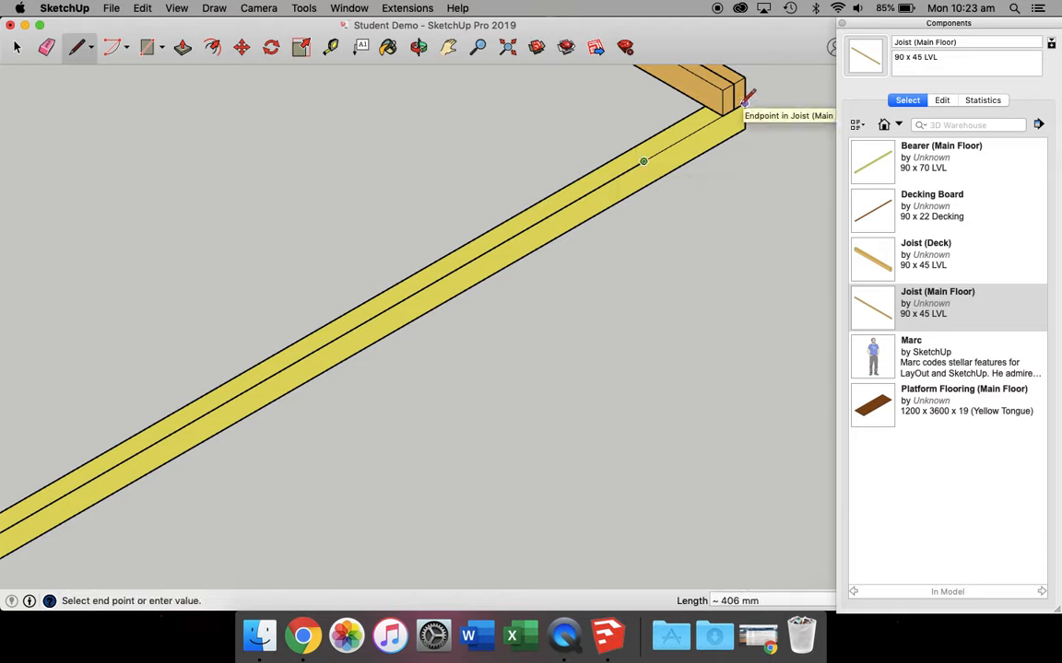
left_click(733, 108)
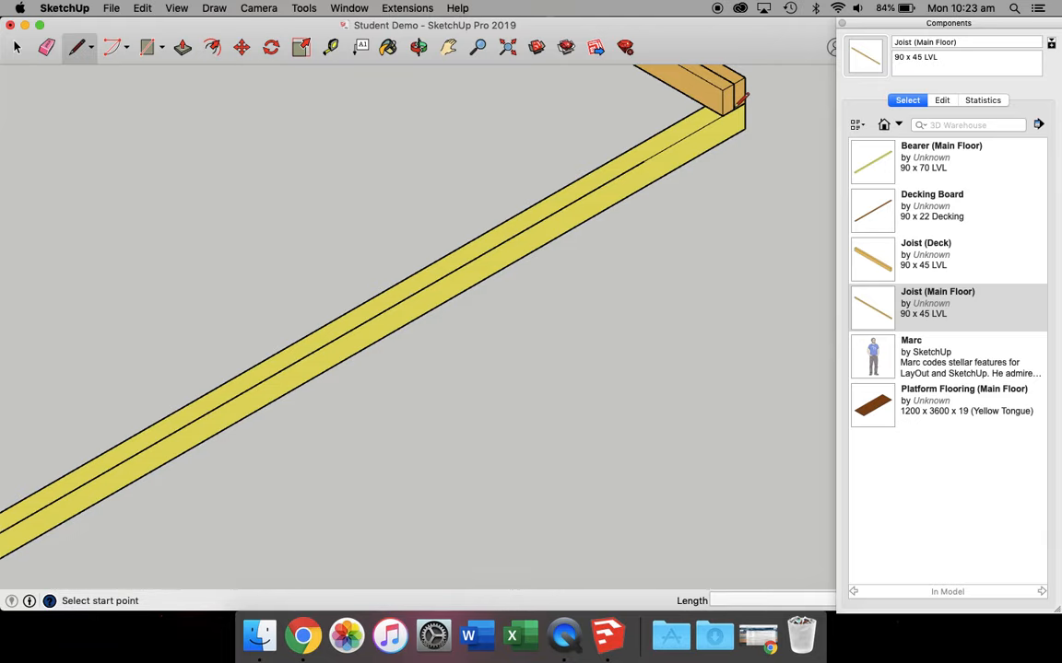
- Place six Joist (Main Floor) components roughly spaced and parallel between the doubled end joists, near the outer bearer
scroll(742, 95, "down", 3)
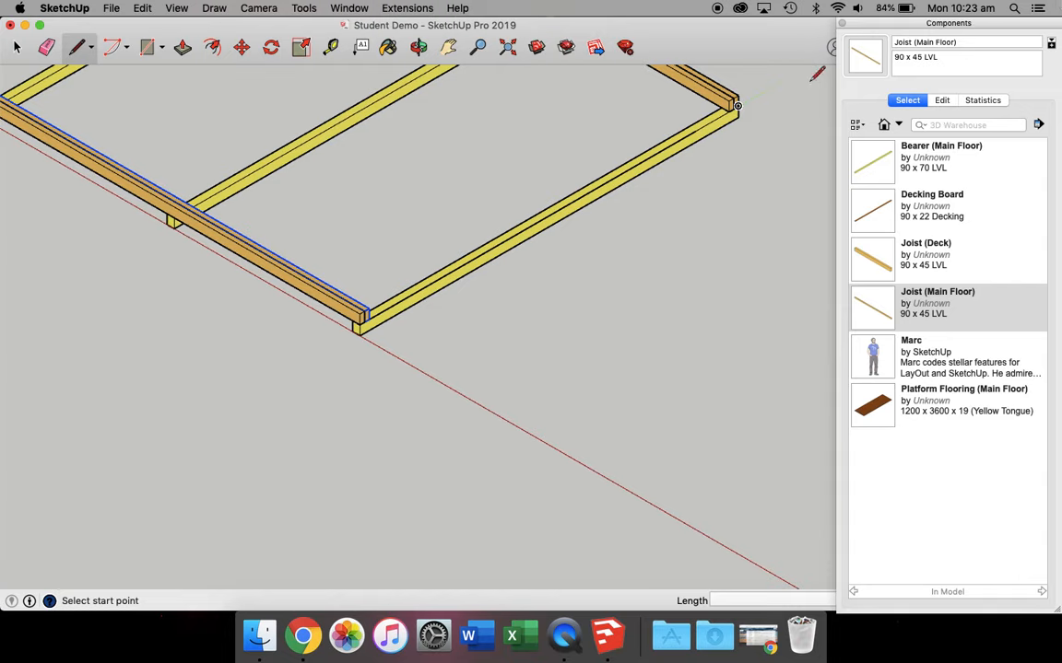
left_click(869, 259)
left_click(869, 310)
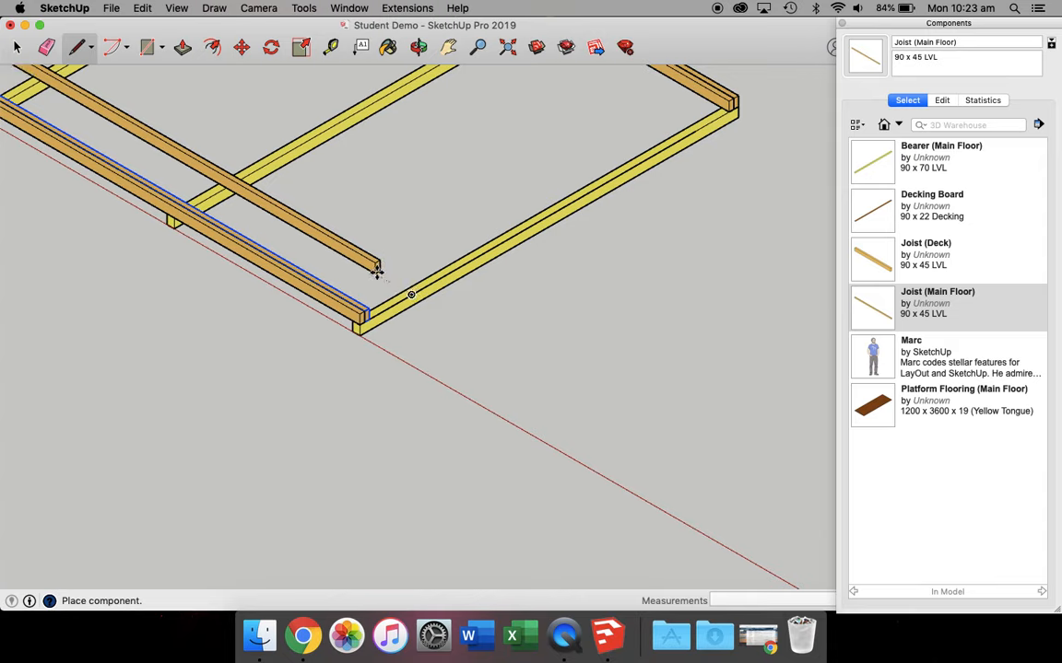
left_click(376, 269)
left_click(866, 322)
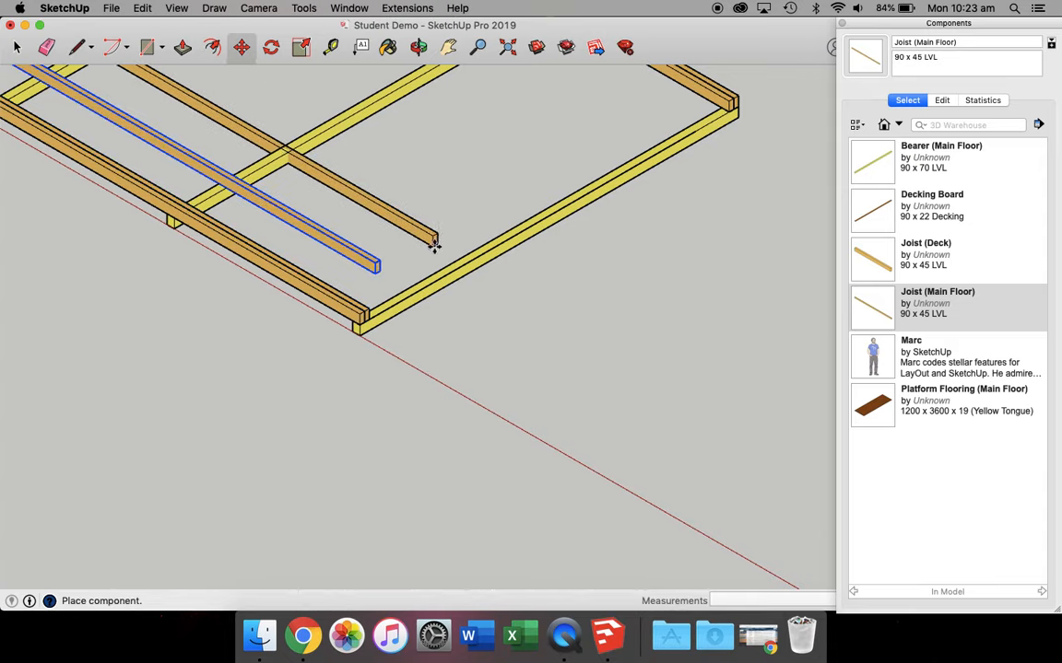
left_click(436, 241)
left_click(869, 319)
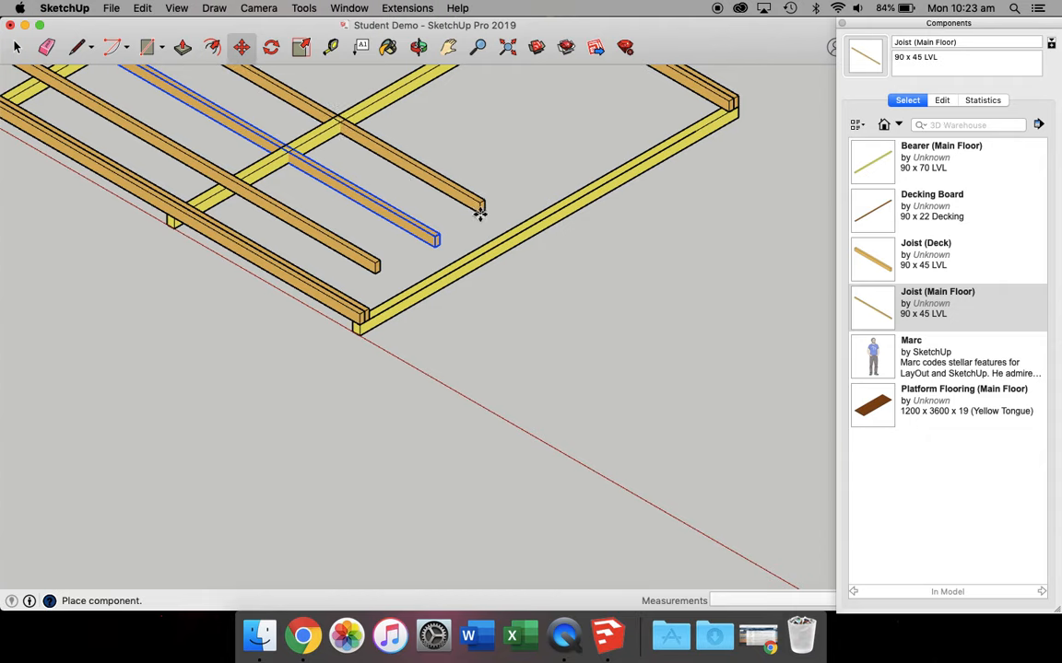
left_click(478, 206)
left_click(870, 310)
left_click(527, 170)
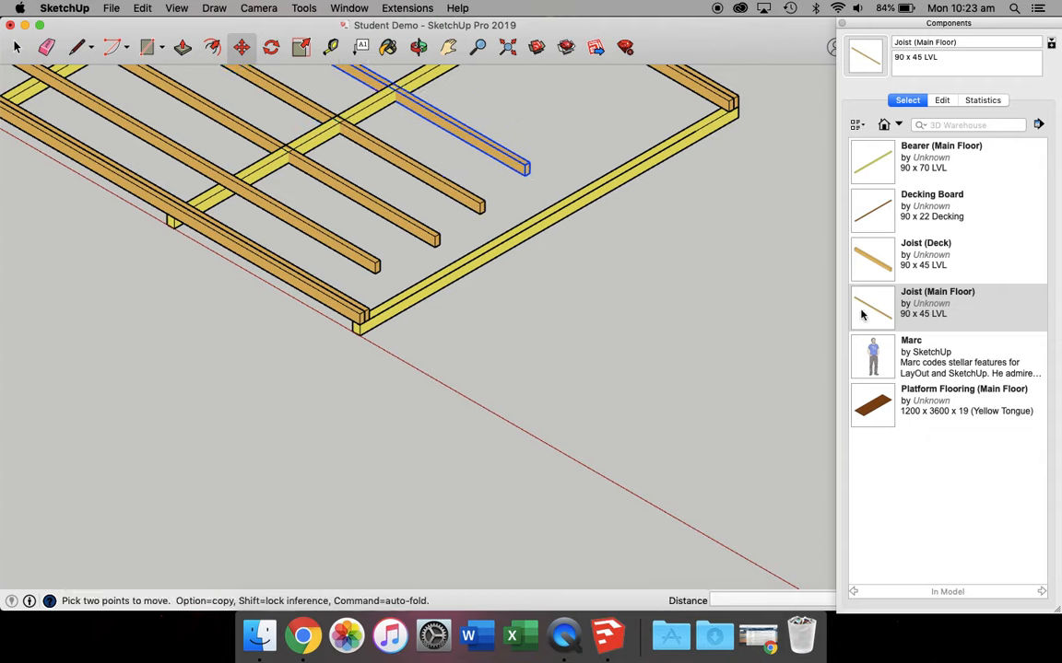
left_click(870, 310)
left_click(575, 138)
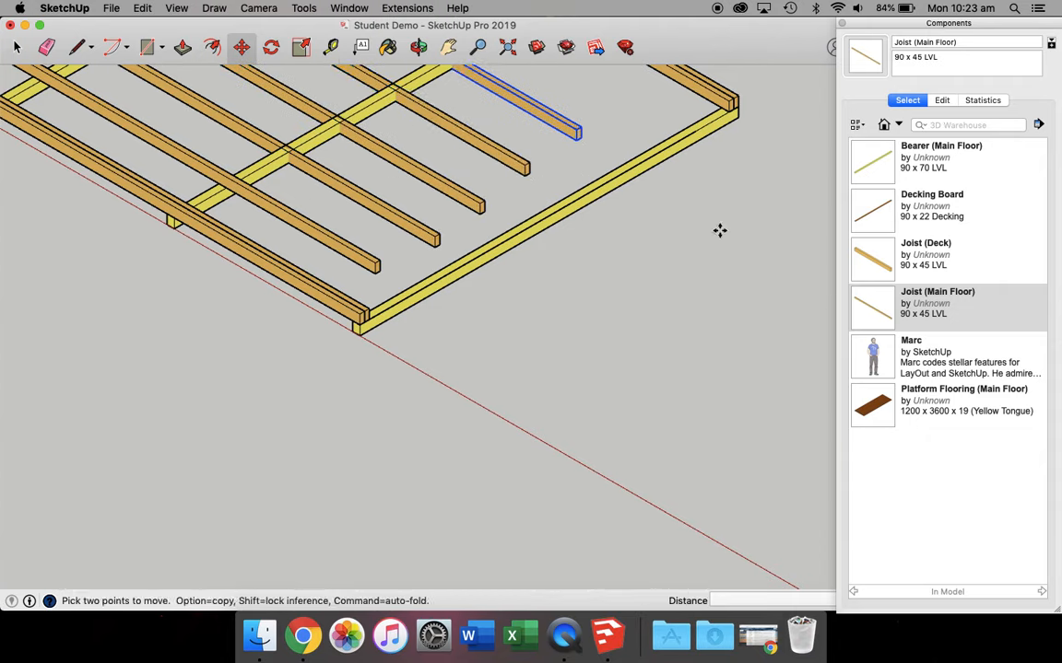
left_click(869, 310)
left_click(636, 107)
- Move the loose joist nearest the far end by its bottom end-edge midpoint onto the last 450 mm mark on the outer bearer
scroll(739, 158, "up", 3)
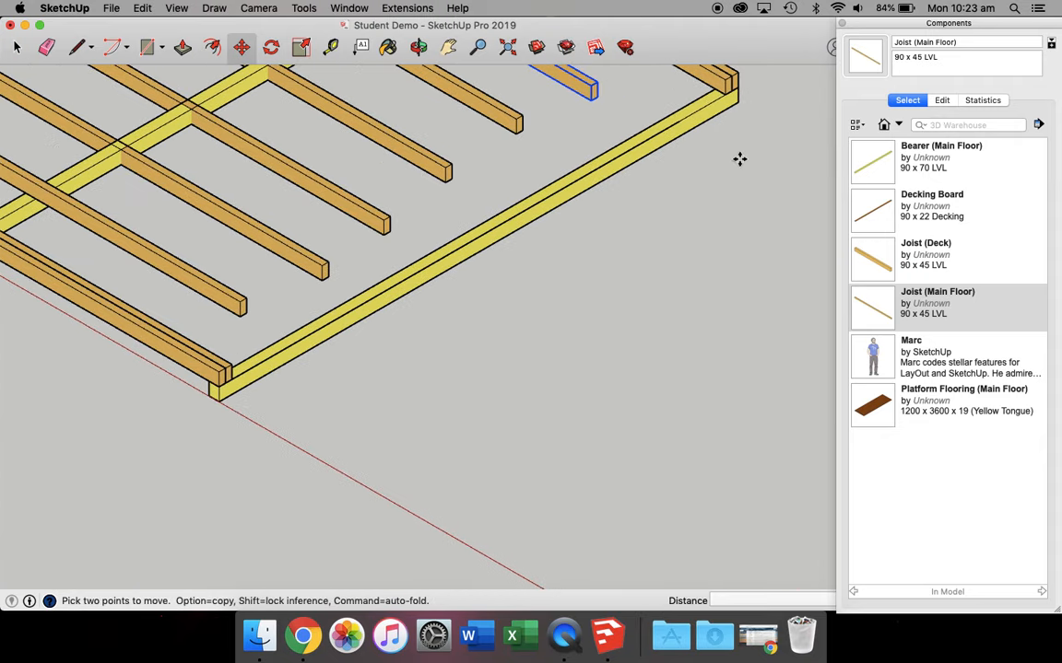
scroll(739, 158, "up", 2)
scroll(758, 133, "down", 4)
scroll(774, 79, "up", 5)
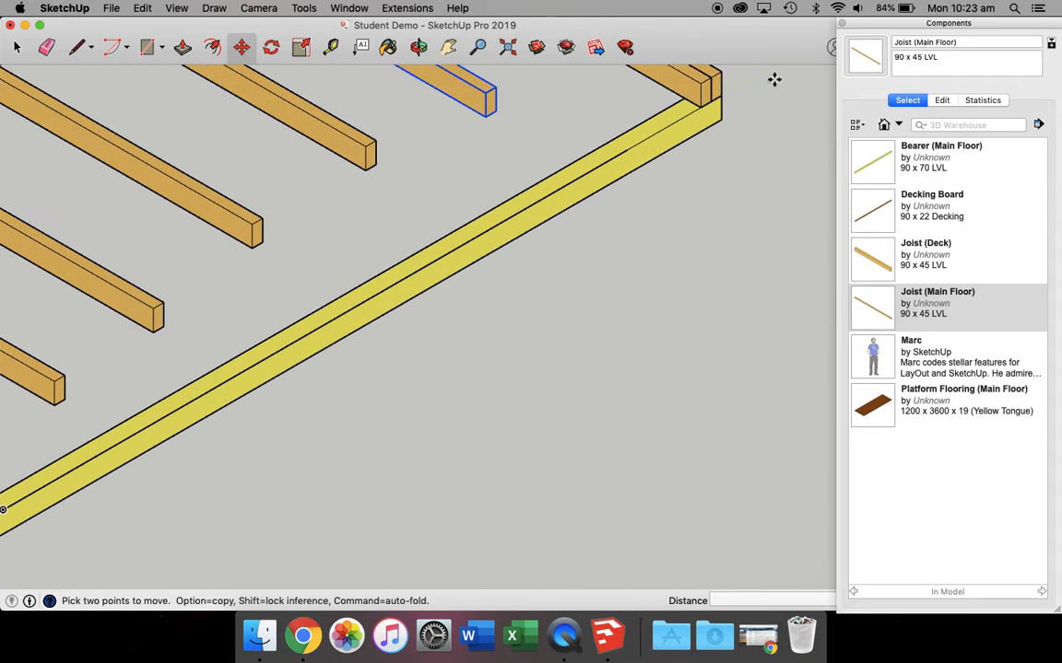
key("q")
scroll(485, 111, "up", 5)
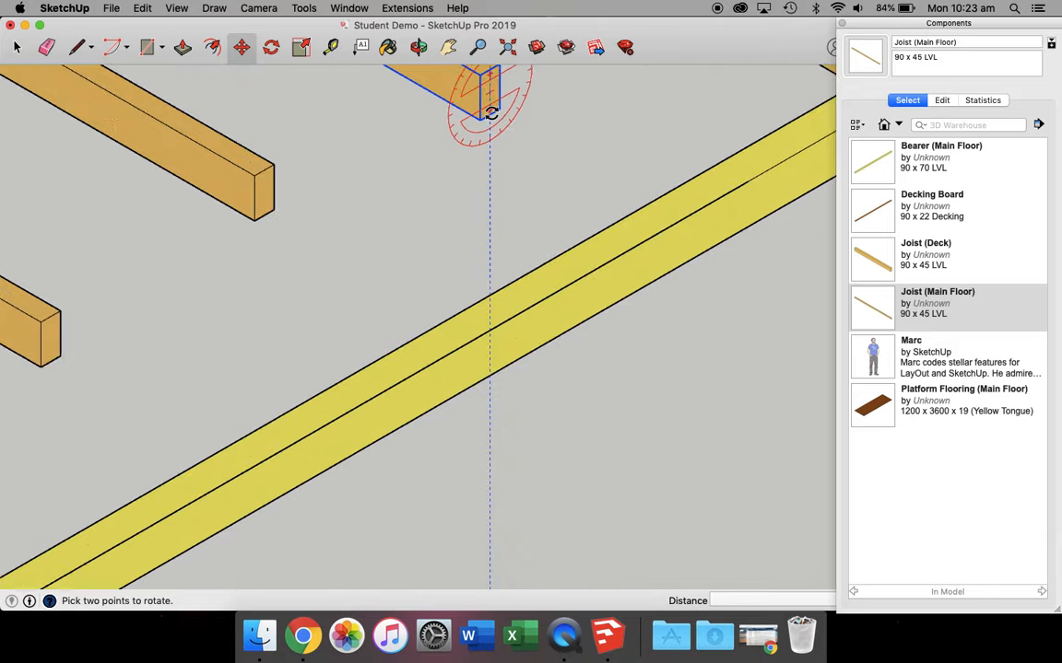
key("m")
left_click(484, 121)
scroll(486, 175, "down", 5)
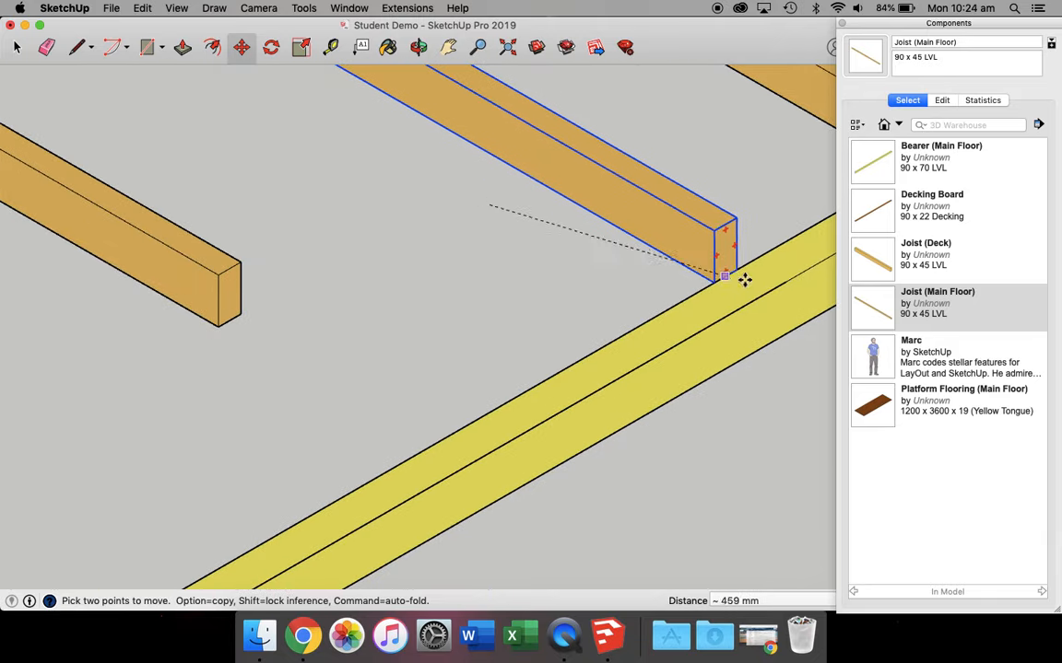
left_click(784, 279)
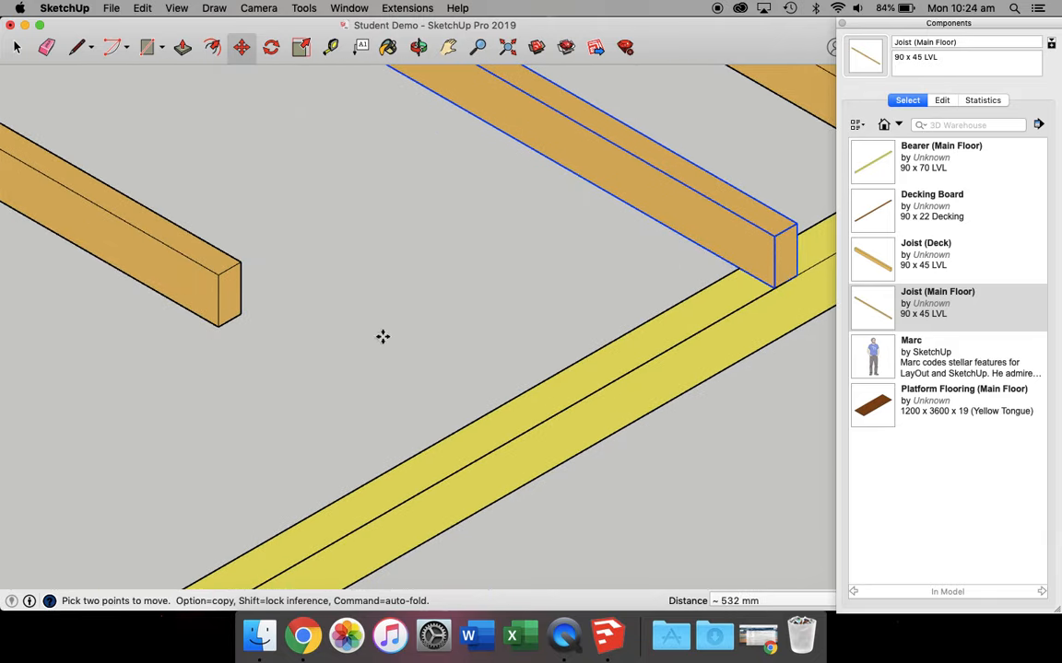
- Move the next loose joist by its bottom end-edge midpoint onto the second 450 mm mark from the bearer's far end
key("space")
left_click(244, 332)
left_click(214, 290)
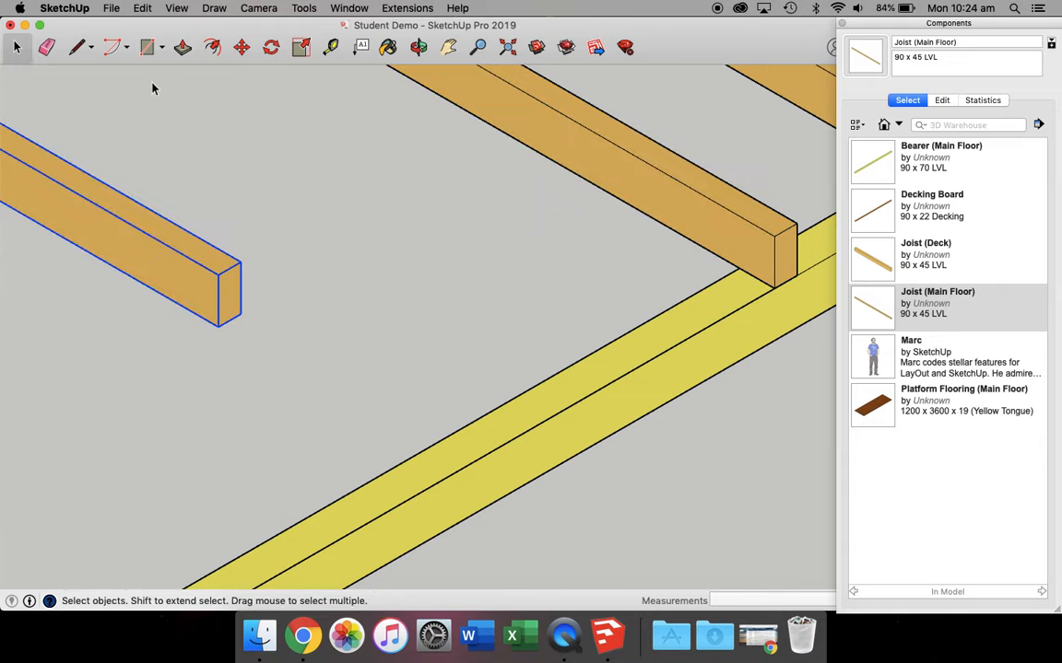
left_click(241, 52)
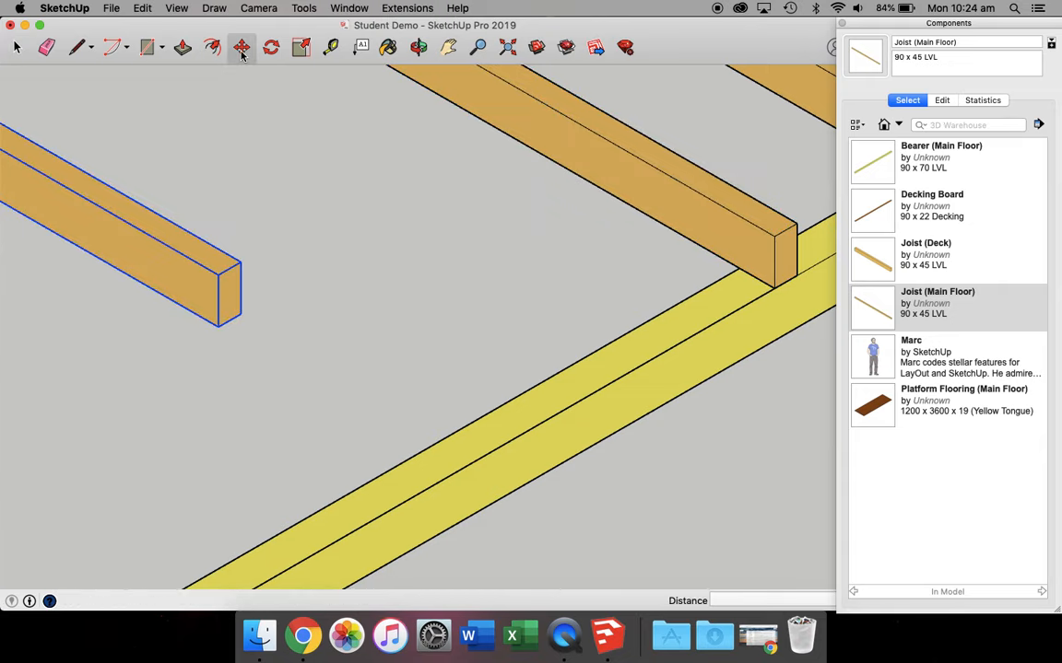
left_click(229, 320)
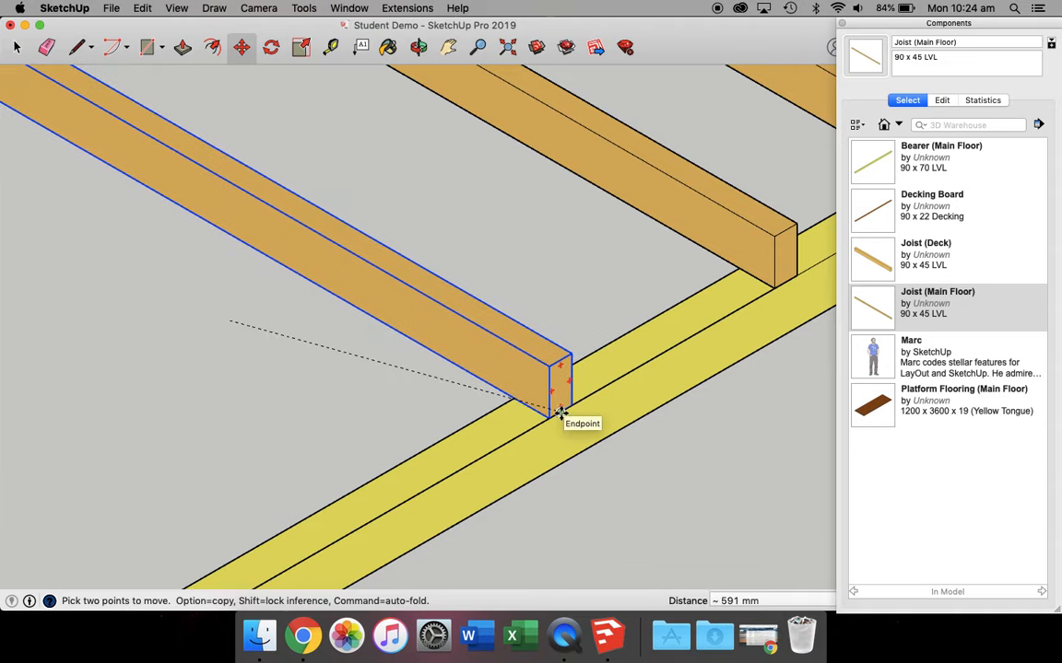
left_click(561, 411)
- Move the following loose joist by its bottom end-edge midpoint onto the third 450 mm mark from the bearer's far end
scroll(407, 398, "down", 5)
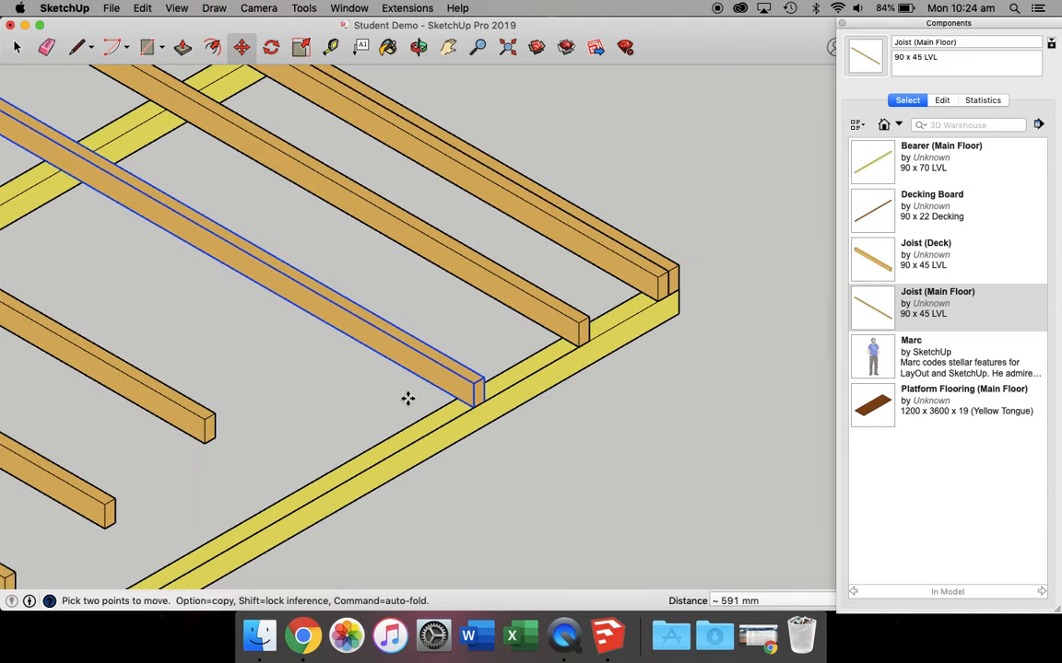
left_click(16, 46)
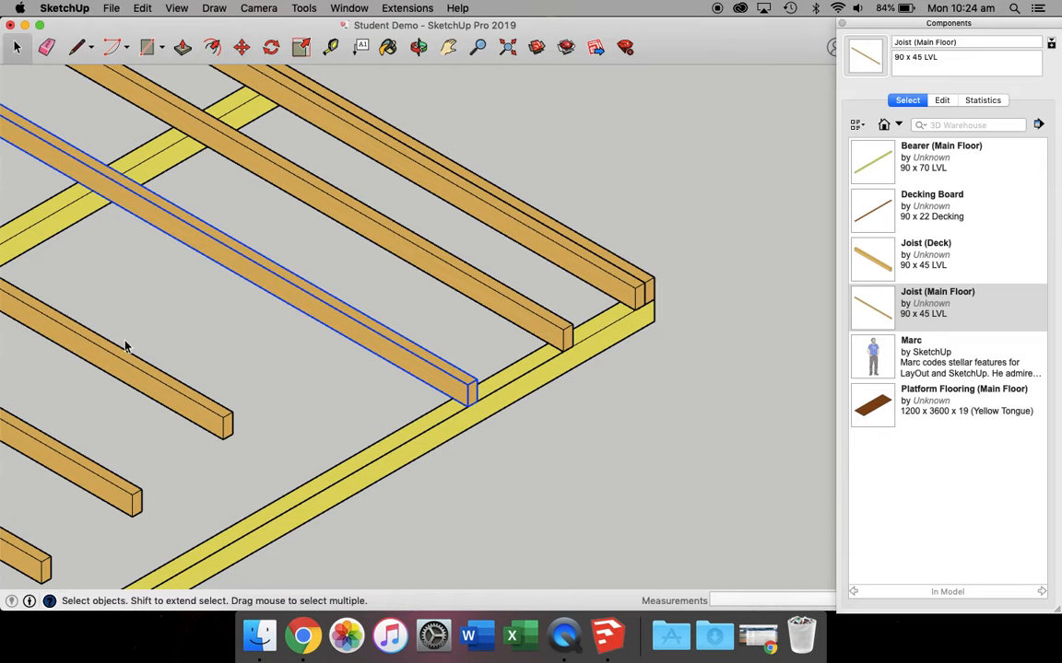
right_click(162, 374)
left_click(243, 50)
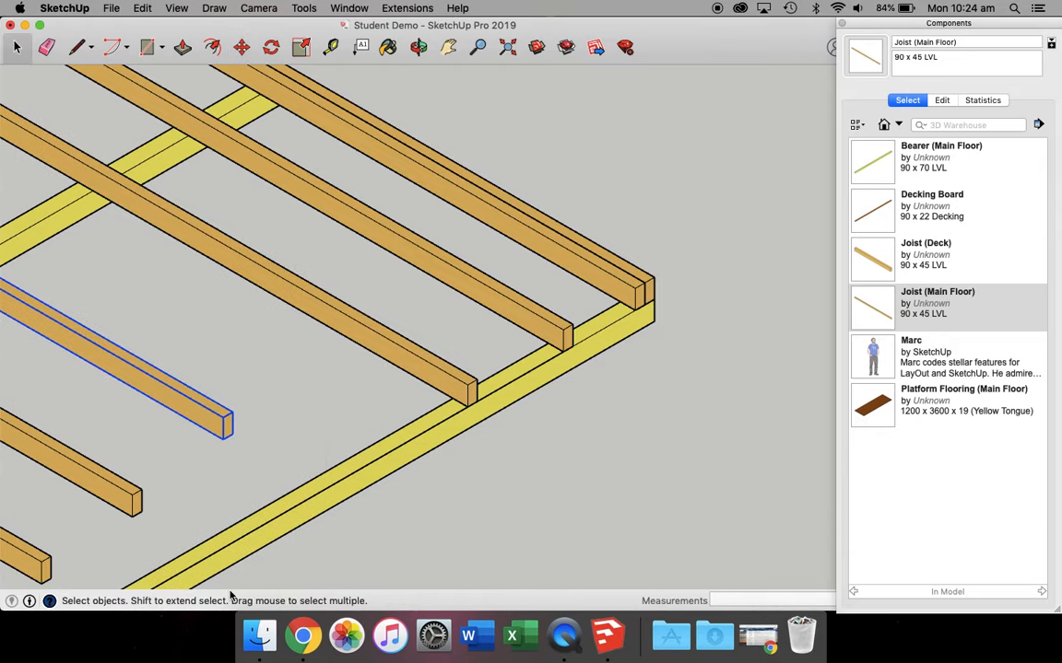
scroll(223, 445, "up", 3)
scroll(231, 440, "up", 5)
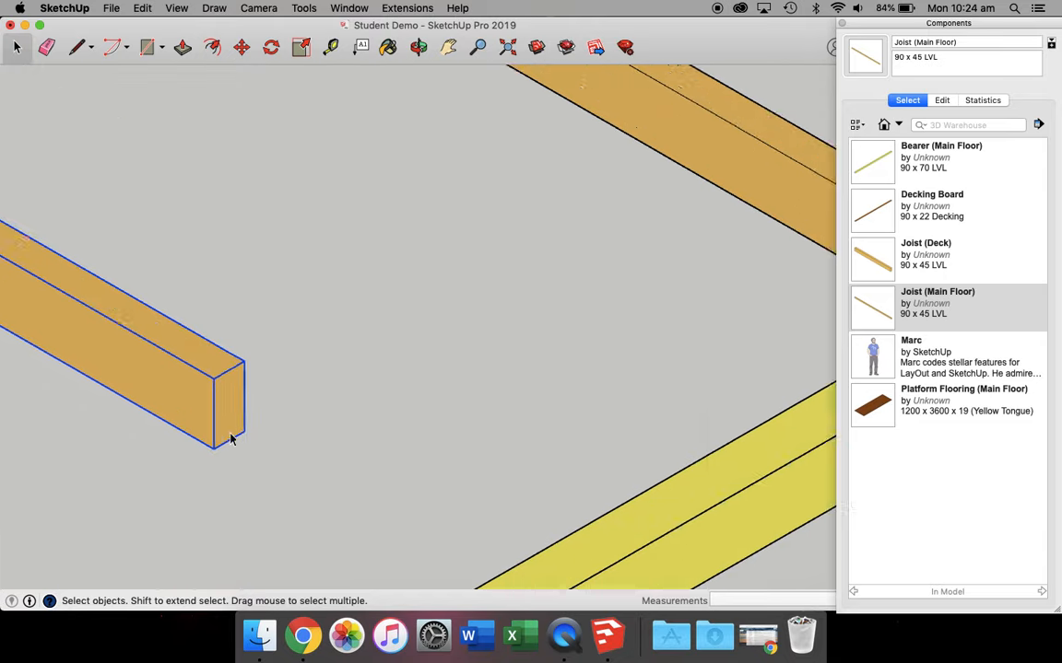
left_click(242, 47)
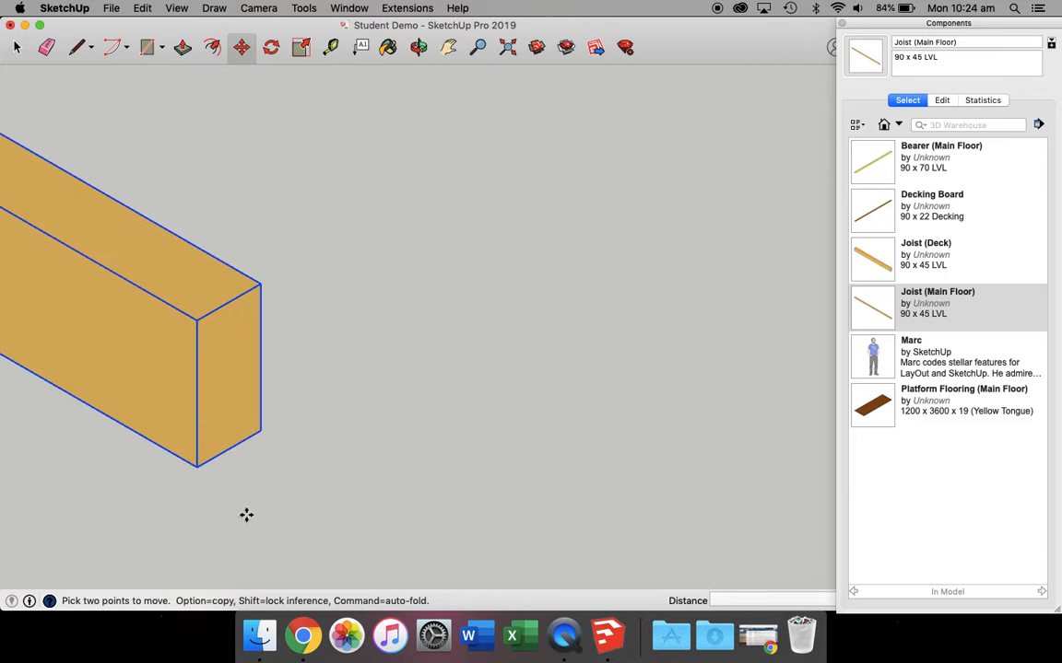
left_click(231, 452)
scroll(230, 451, "down", 10)
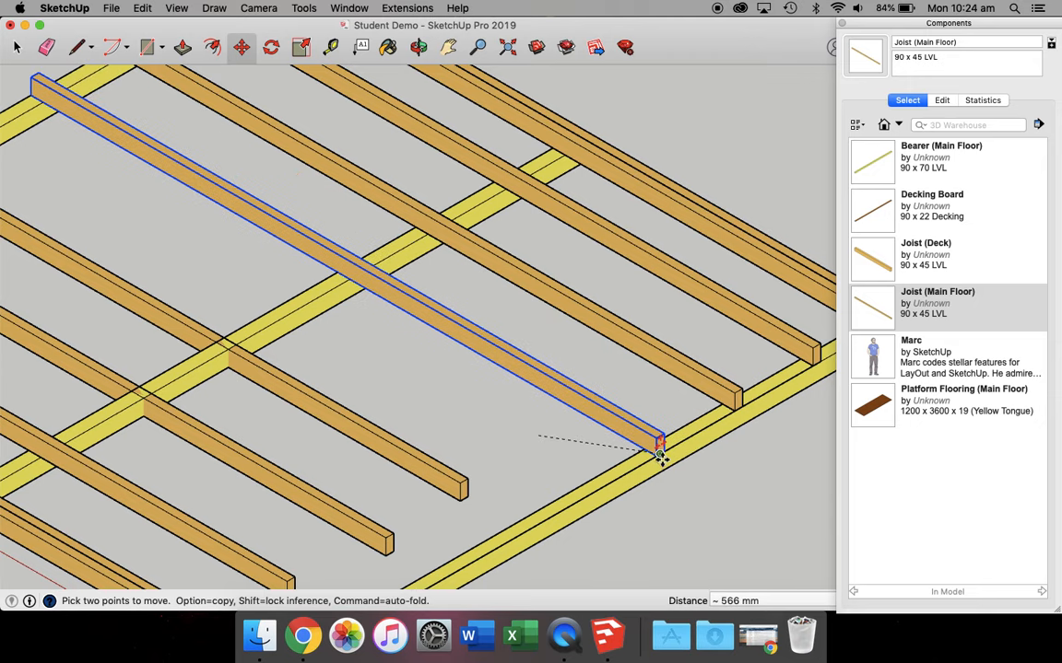
- Move the fourth joist from the far end by its bottom end-edge midpoint onto the fourth 450 mm mark
left_click(17, 47)
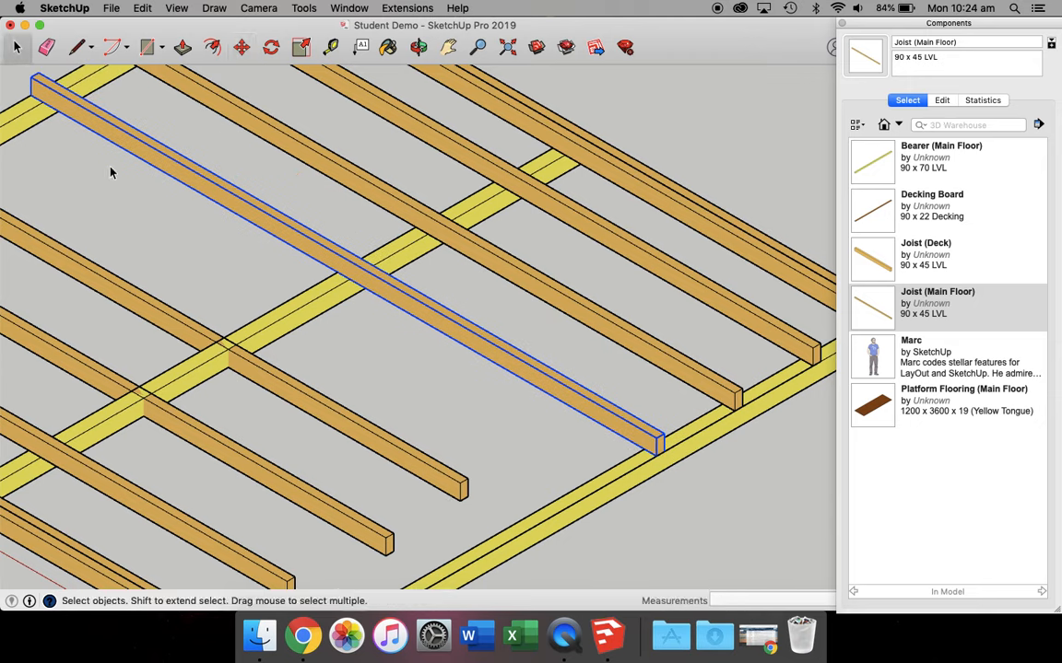
left_click(462, 496)
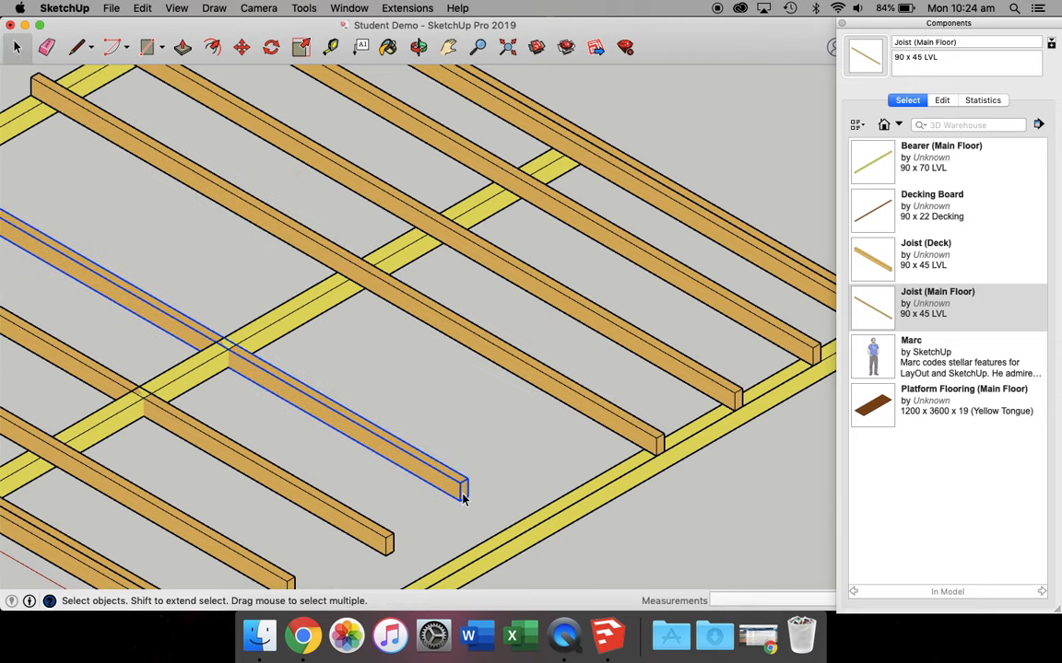
left_click(241, 47)
scroll(460, 512, "up", 5)
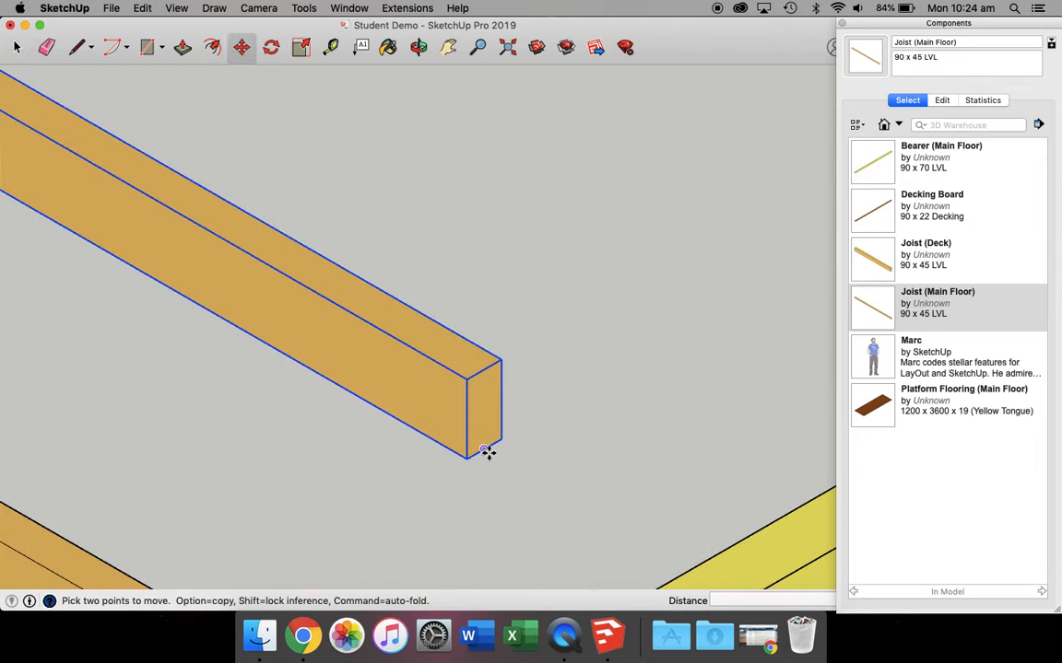
left_click(488, 452)
scroll(502, 471, "down", 5)
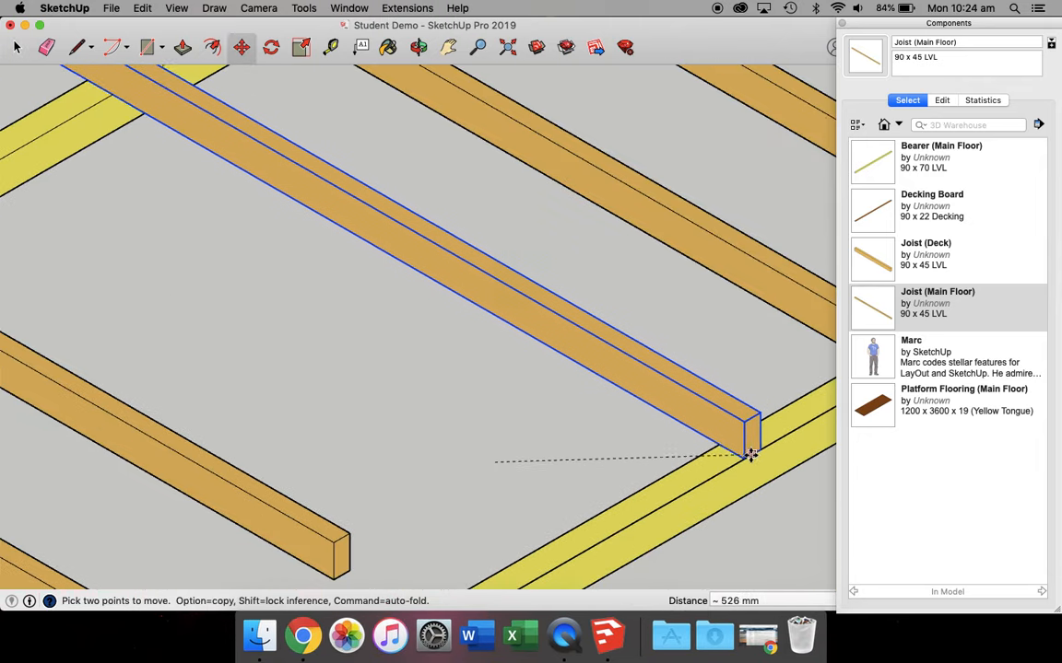
left_click(732, 463)
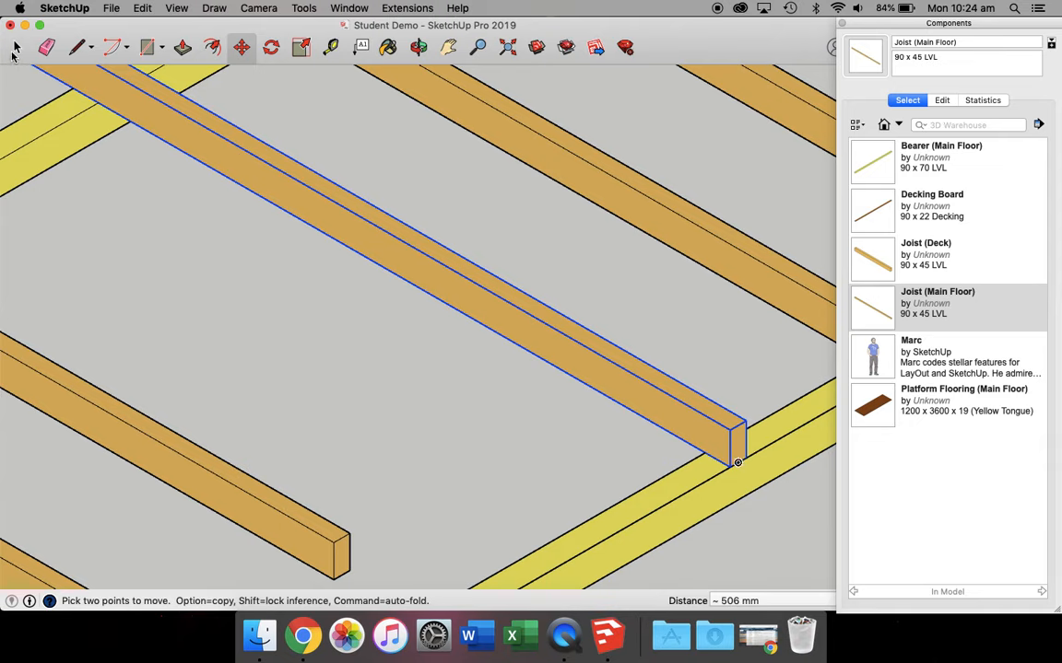
- Move the fifth joist from the far end by its bottom end-edge midpoint onto the fifth 450 mm mark
left_click(15, 48)
left_click(286, 510)
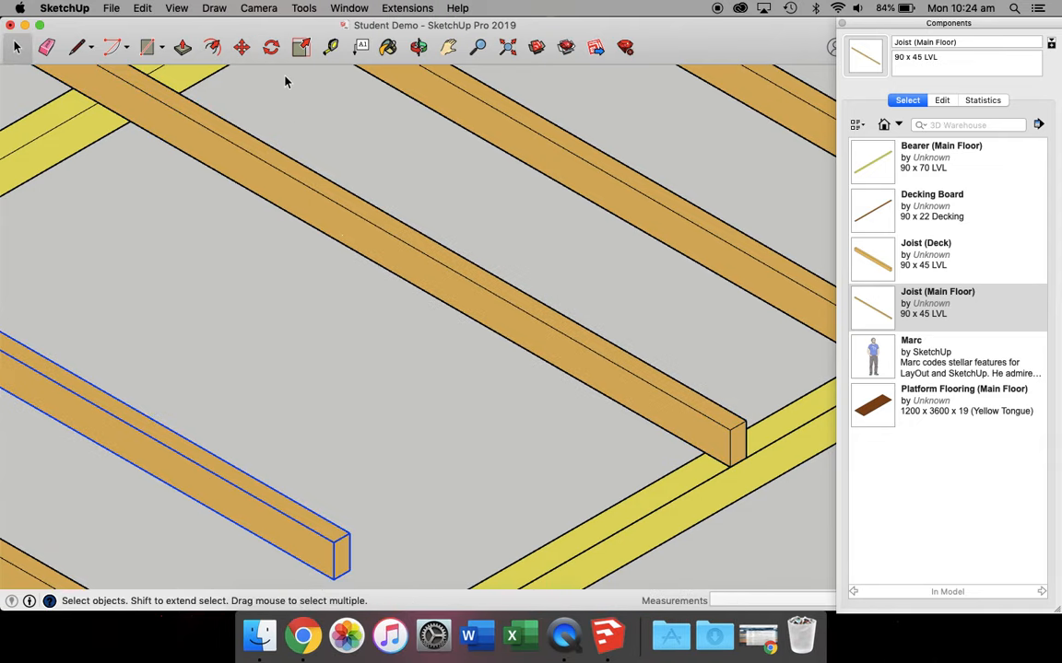
left_click(242, 47)
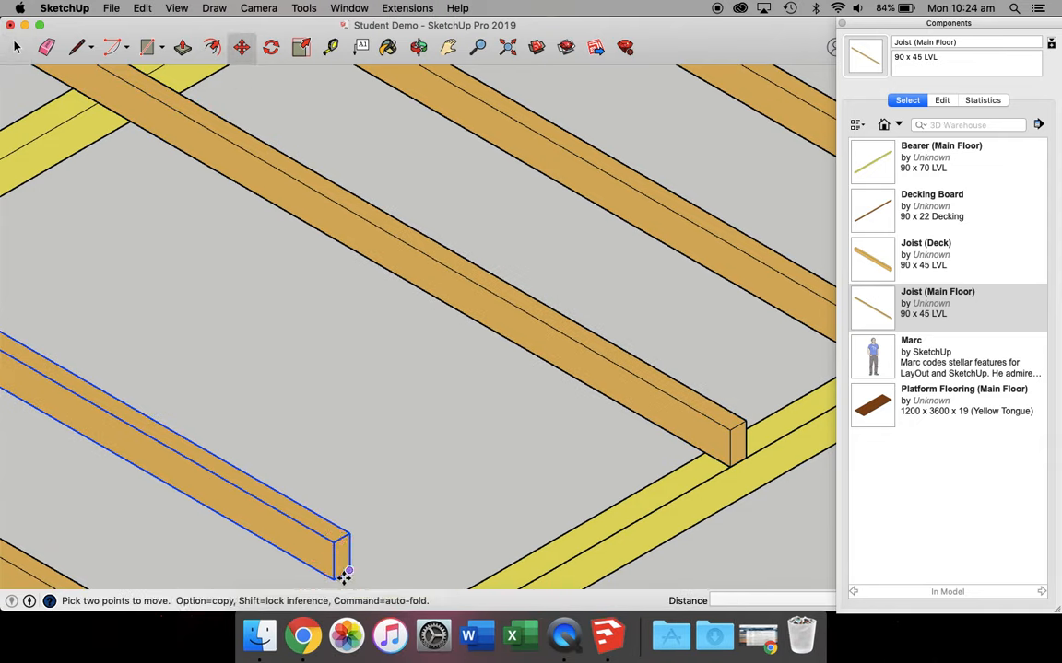
scroll(341, 573, "up", 5)
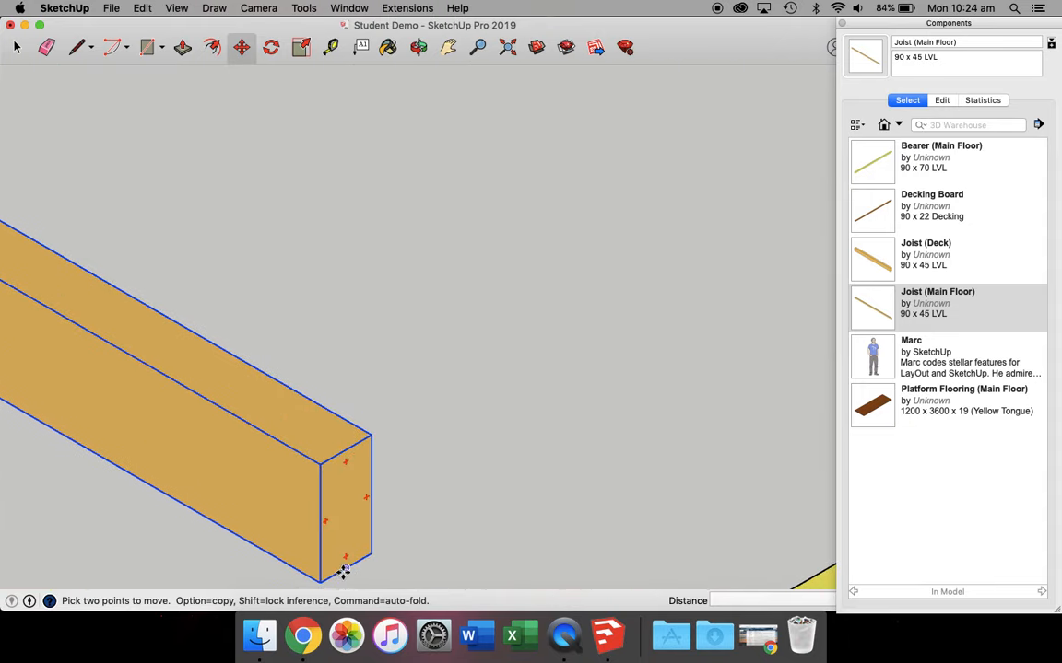
left_click(345, 568)
scroll(502, 452, "down", 6)
scroll(706, 450, "up", 3)
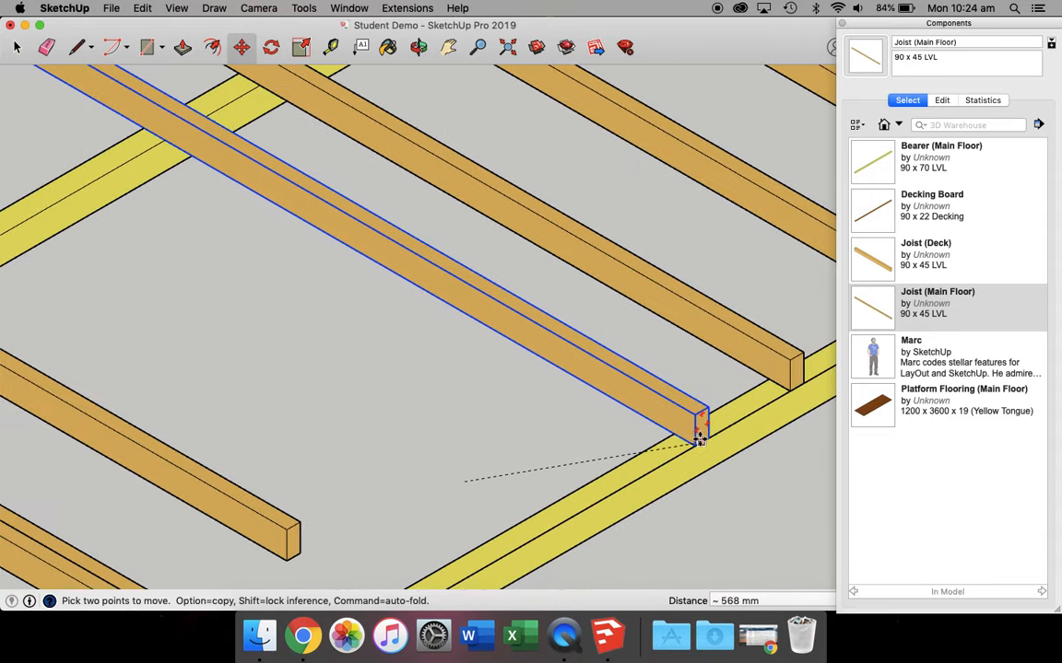
left_click(656, 454)
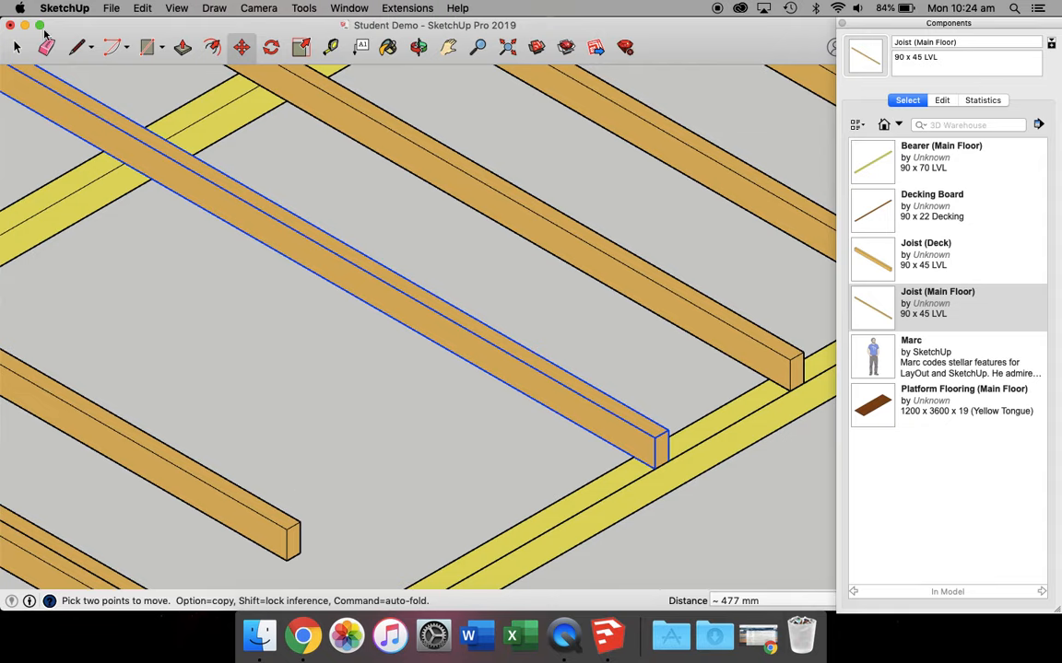
- Move the sixth joist from the far end by its bottom end-edge midpoint onto the sixth 450 mm mark on the outer bearer
left_click(18, 48)
left_click(245, 530)
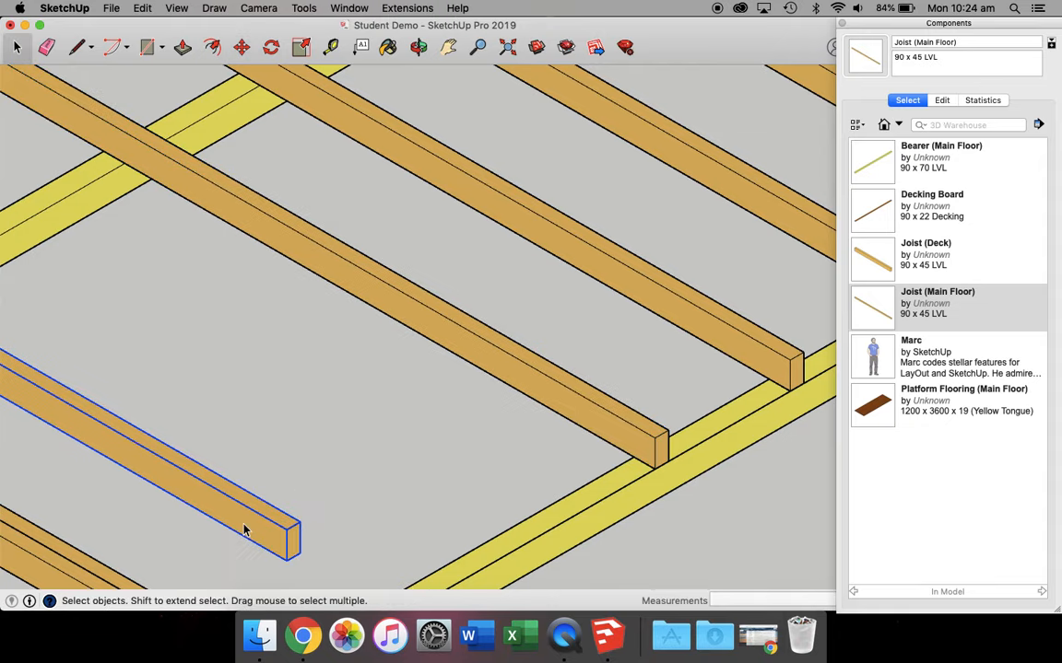
left_click(240, 48)
scroll(237, 547, "up", 3)
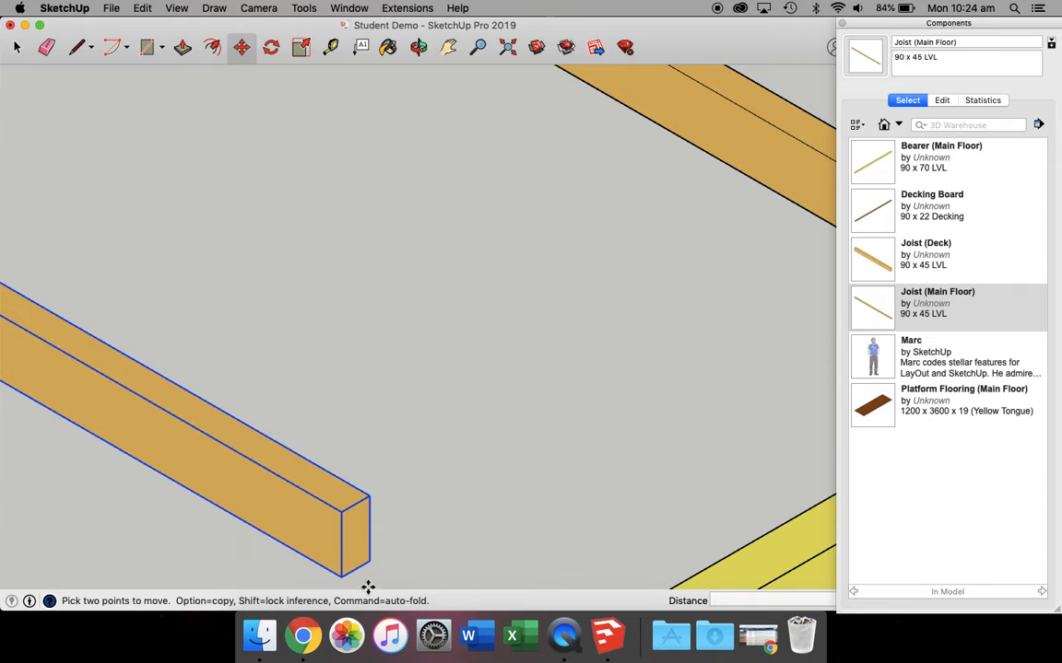
left_click(344, 573)
scroll(455, 492, "down", 4)
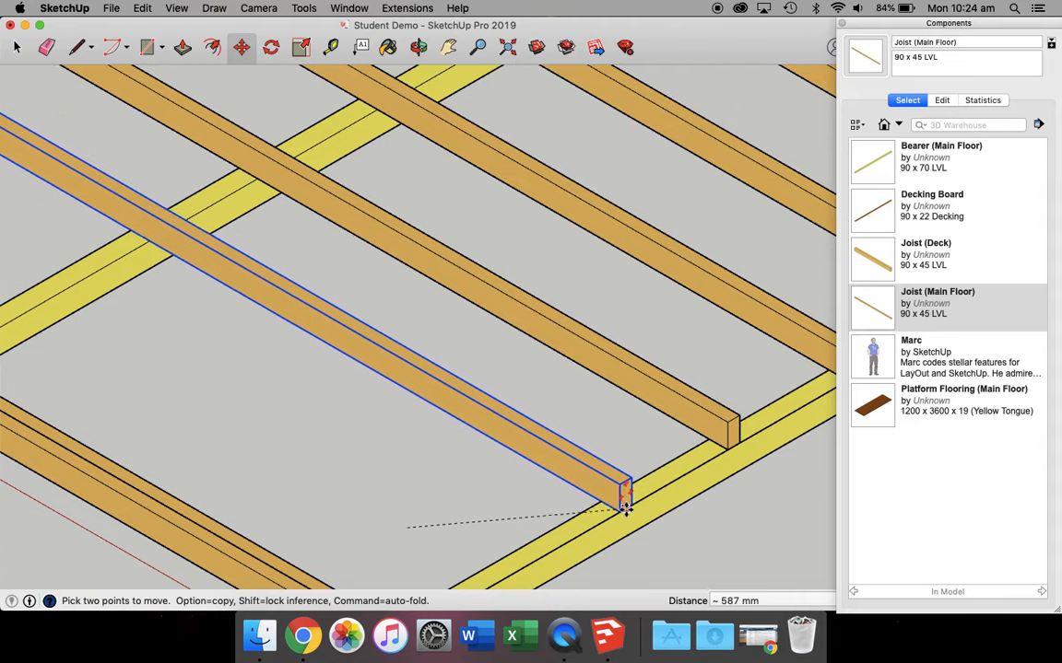
left_click(616, 507)
scroll(493, 450, "down", 3)
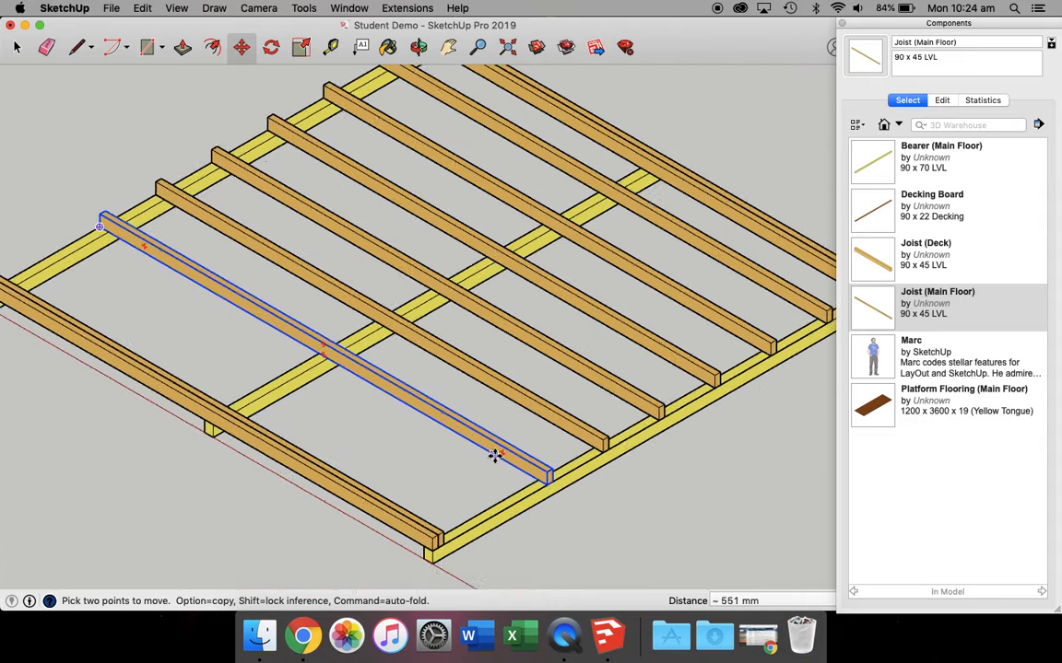
- Insert another Joist (Main Floor) beside the near doubled joists, with its bottom end-edge midpoint on the remaining 450 mm mark
scroll(495, 456, "down", 1)
left_click(865, 315)
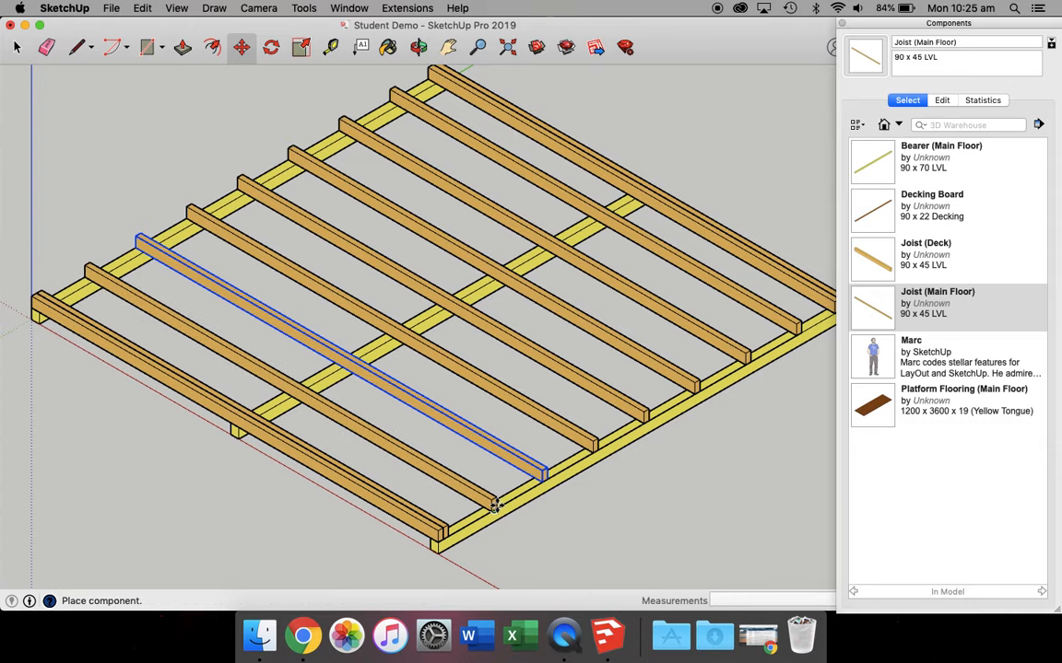
left_click(428, 497)
scroll(553, 516, "up", 6)
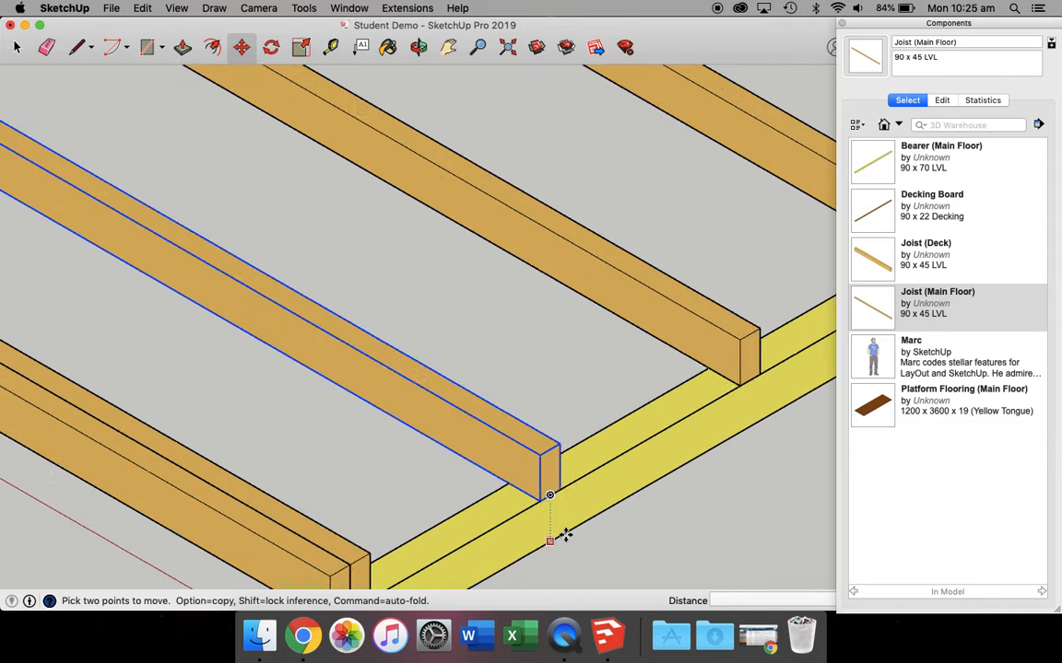
left_click(529, 445)
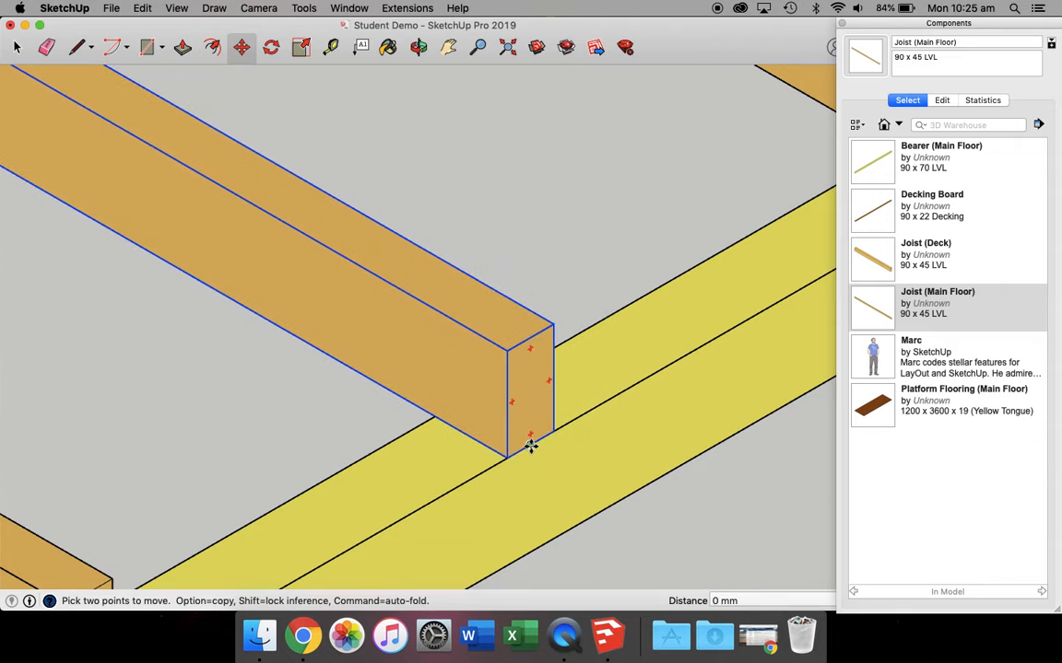
scroll(531, 445, "down", 3)
scroll(530, 442, "down", 10)
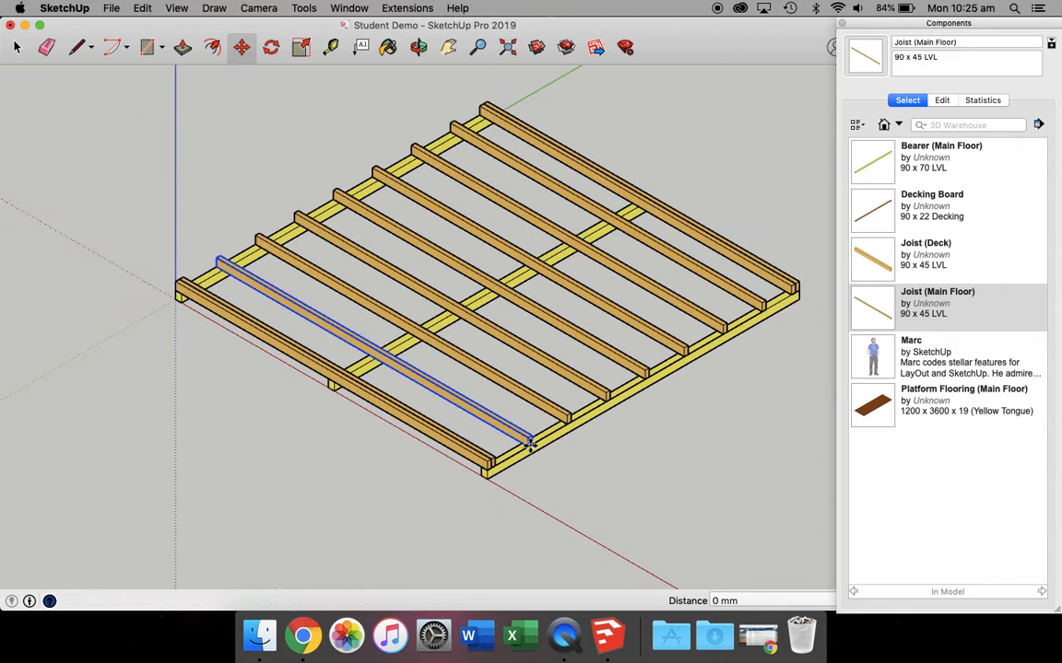
left_click(530, 443)
- Place a Platform Flooring (Main Floor) sheet on the joists with its corner at the frame's top corner above the origin
left_click(419, 47)
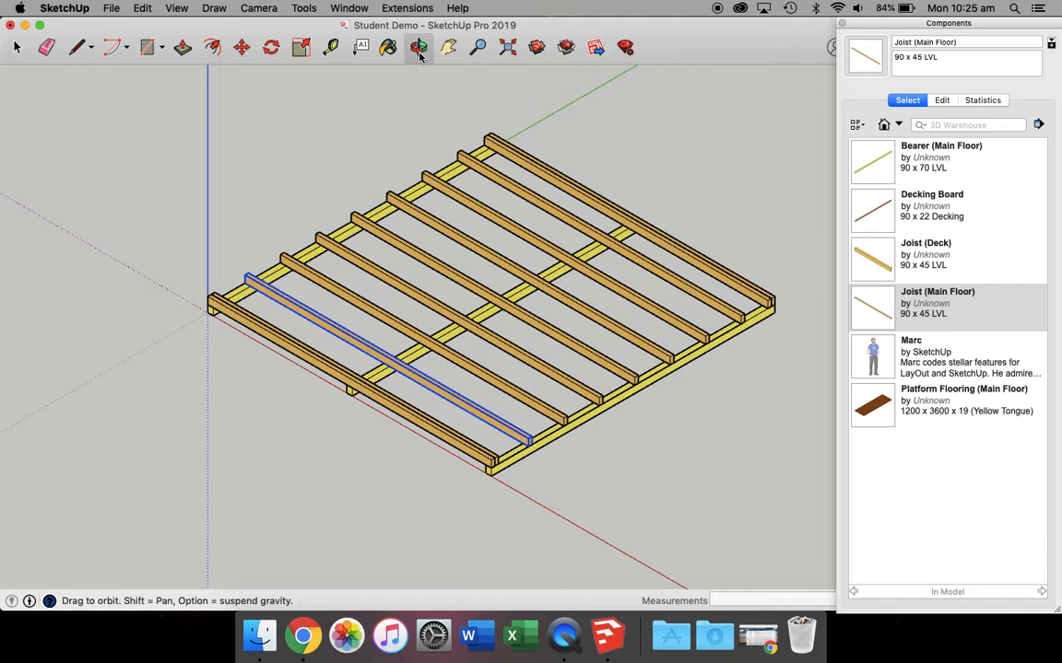
left_click_drag(534, 534, 617, 425)
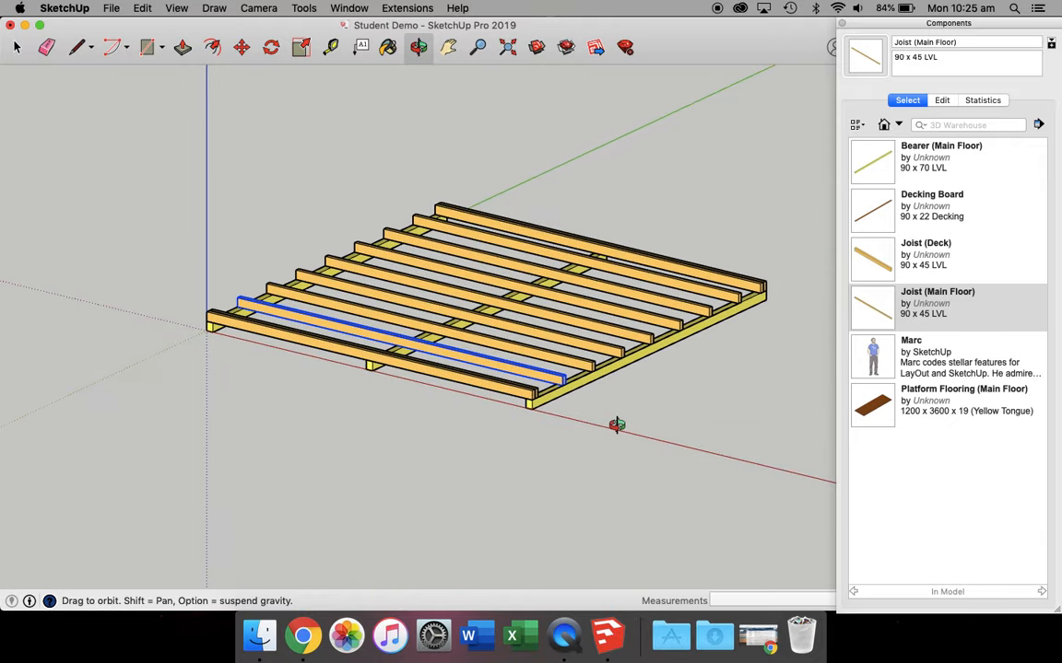
key("super+7")
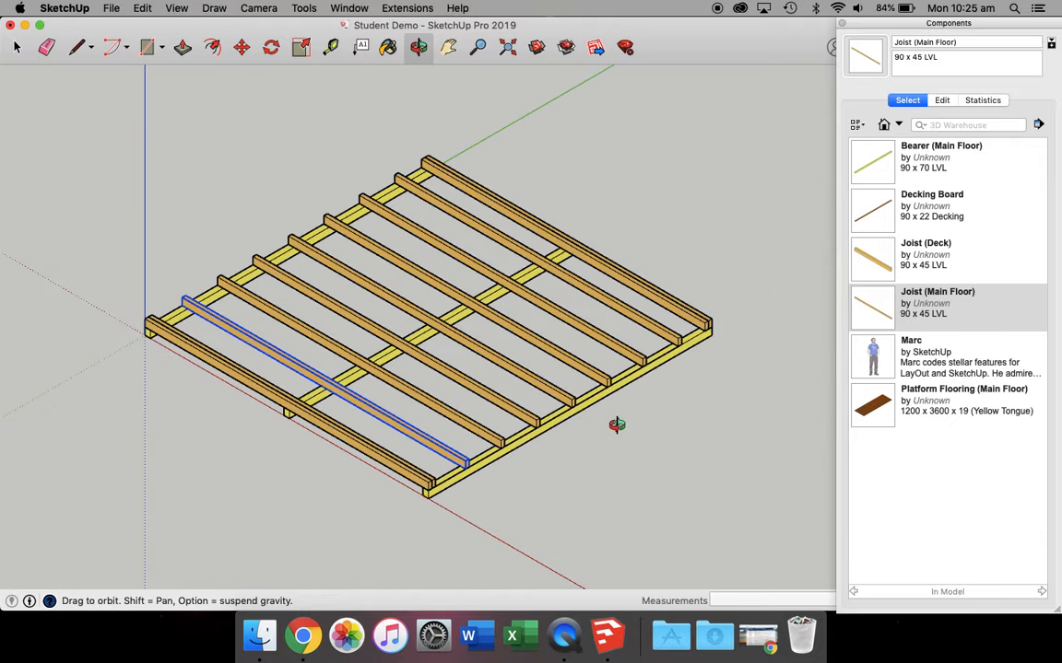
left_click(873, 410)
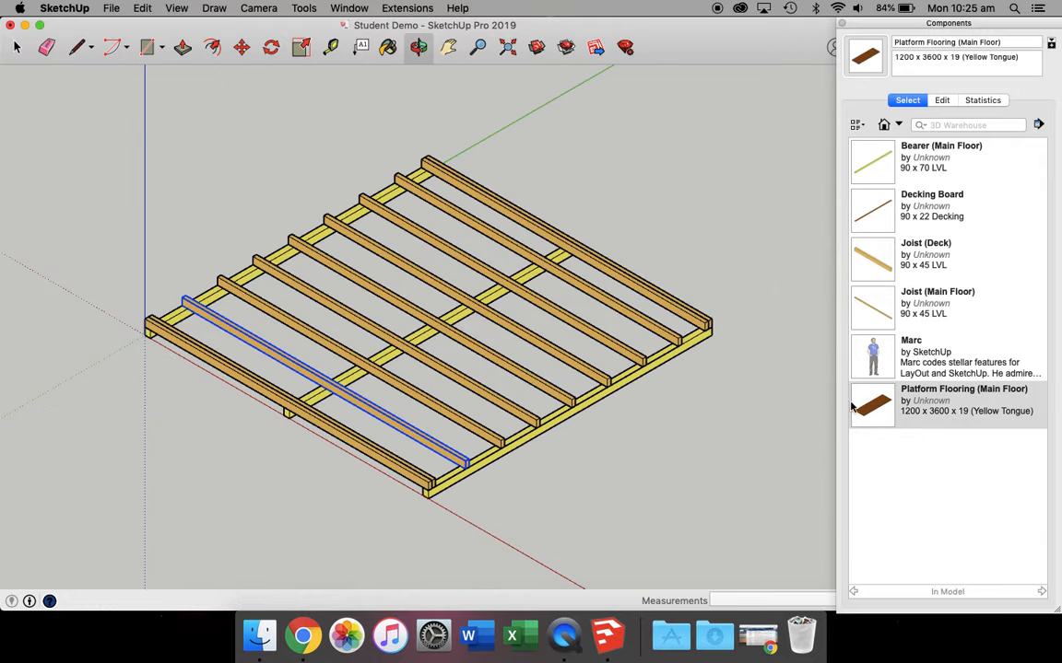
scroll(145, 317, "up", 5)
left_click(144, 315)
scroll(289, 311, "down", 3)
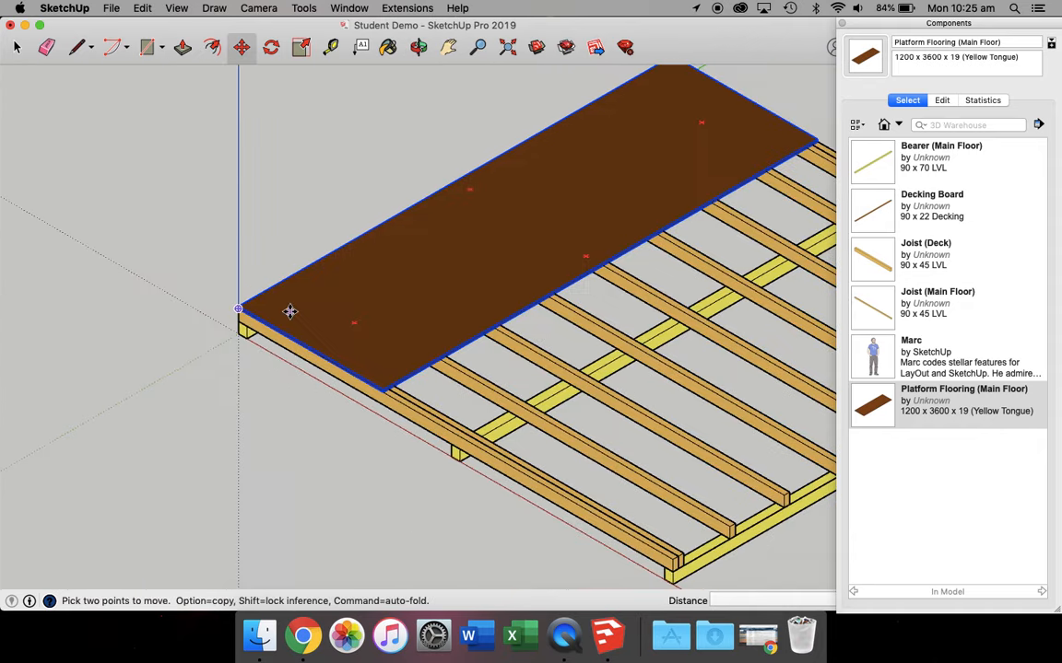
scroll(290, 311, "down", 2)
- Insert two more Platform Flooring (Main Floor) sheets, each butted against the previous sheet, covering the rest of the frame
left_click(884, 406)
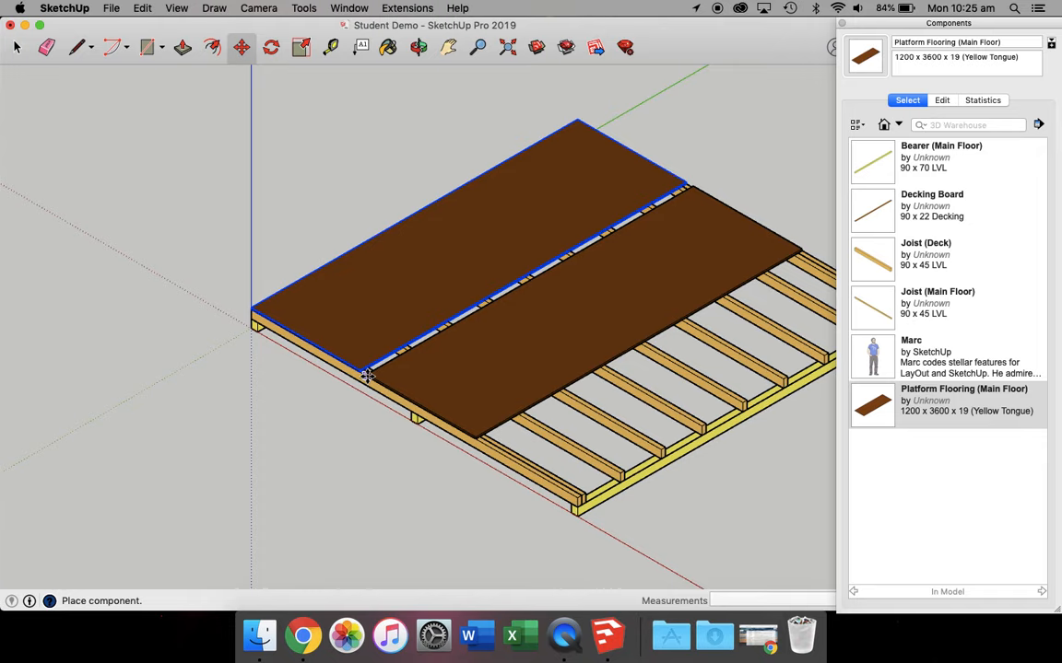
scroll(363, 374, "up", 4)
left_click(355, 369)
scroll(522, 396, "down", 6)
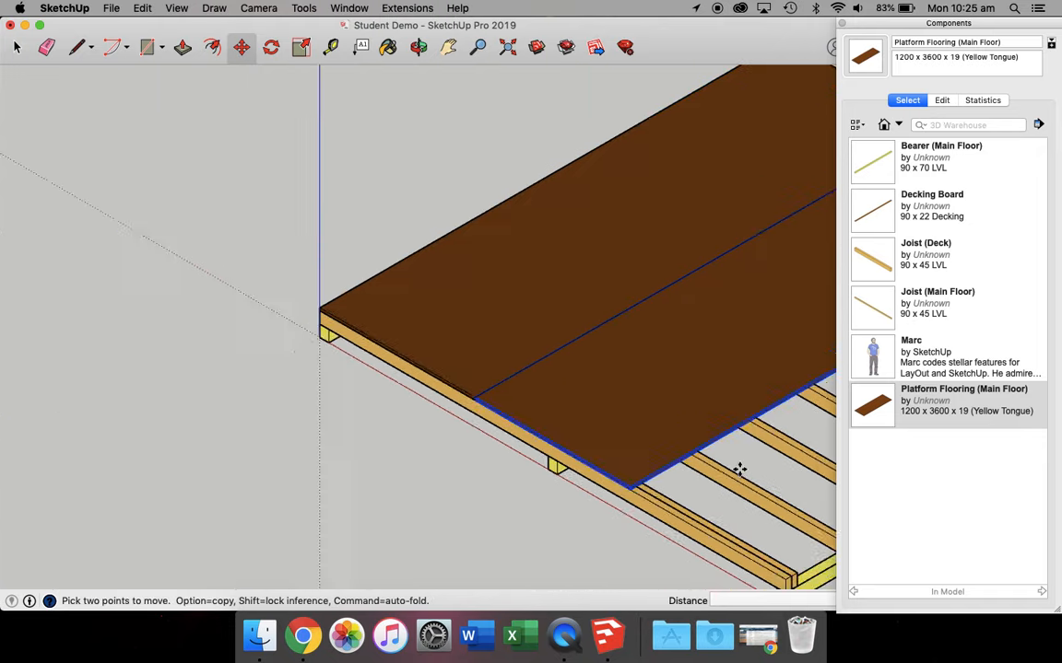
scroll(779, 464, "up", 6)
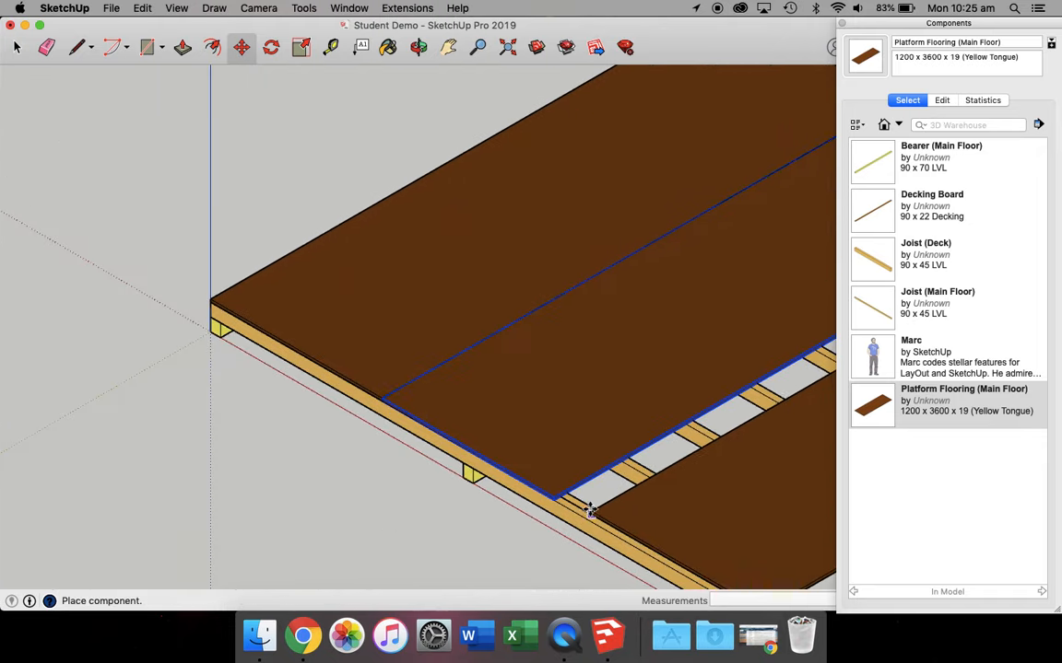
left_click(556, 500)
scroll(599, 498, "down", 8)
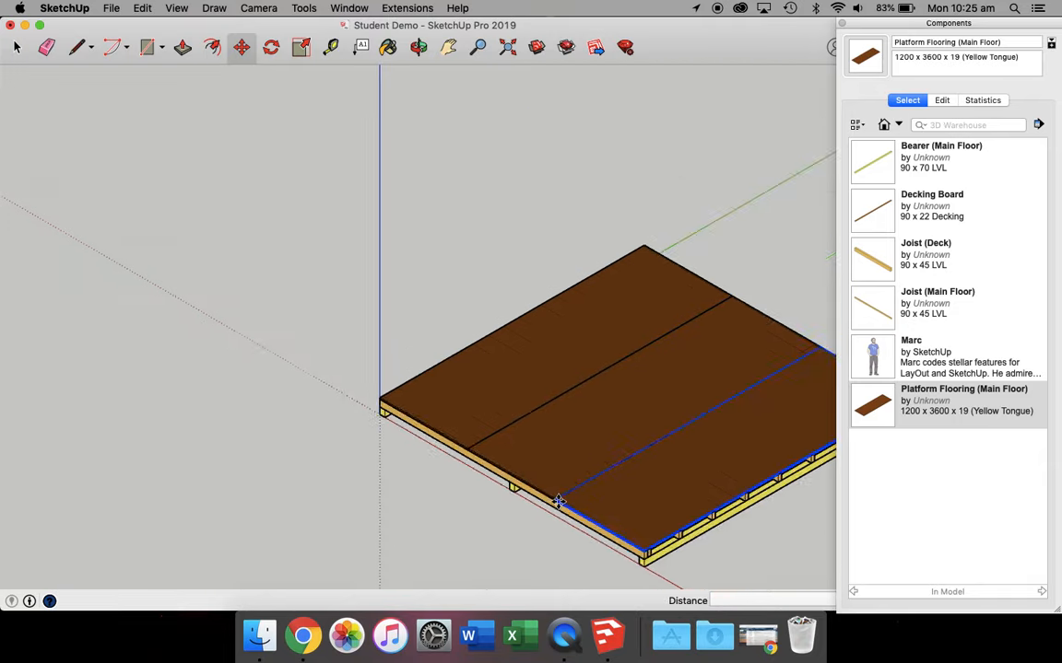
scroll(713, 510, "up", 3)
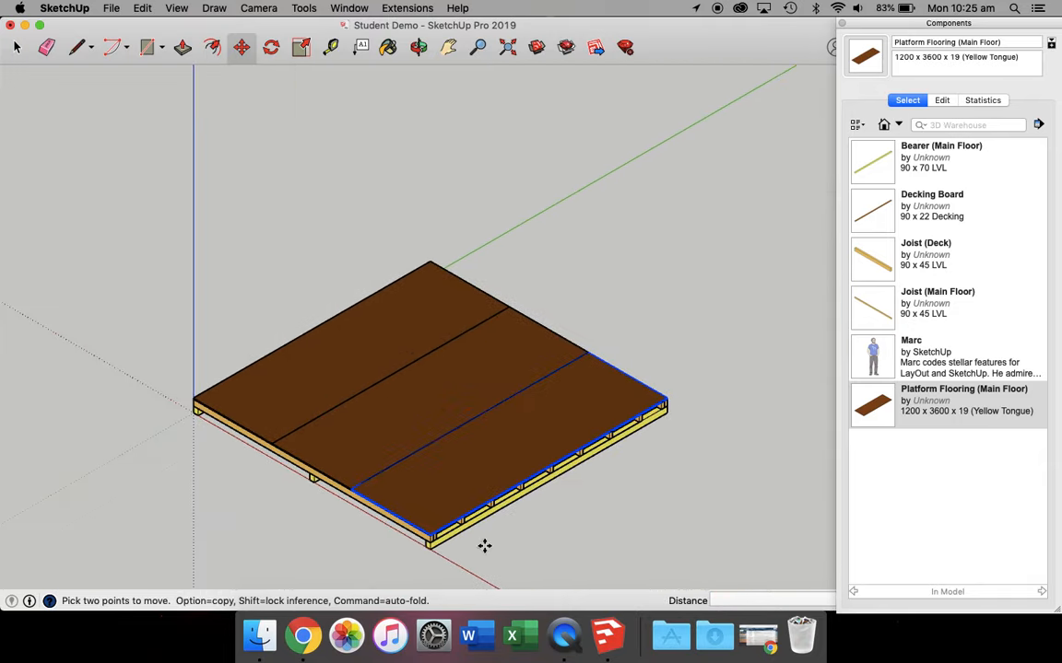
- Paint all faces of the Platform Flooring component with the light chipboard-like Wood material and leave component editing
left_click(17, 47)
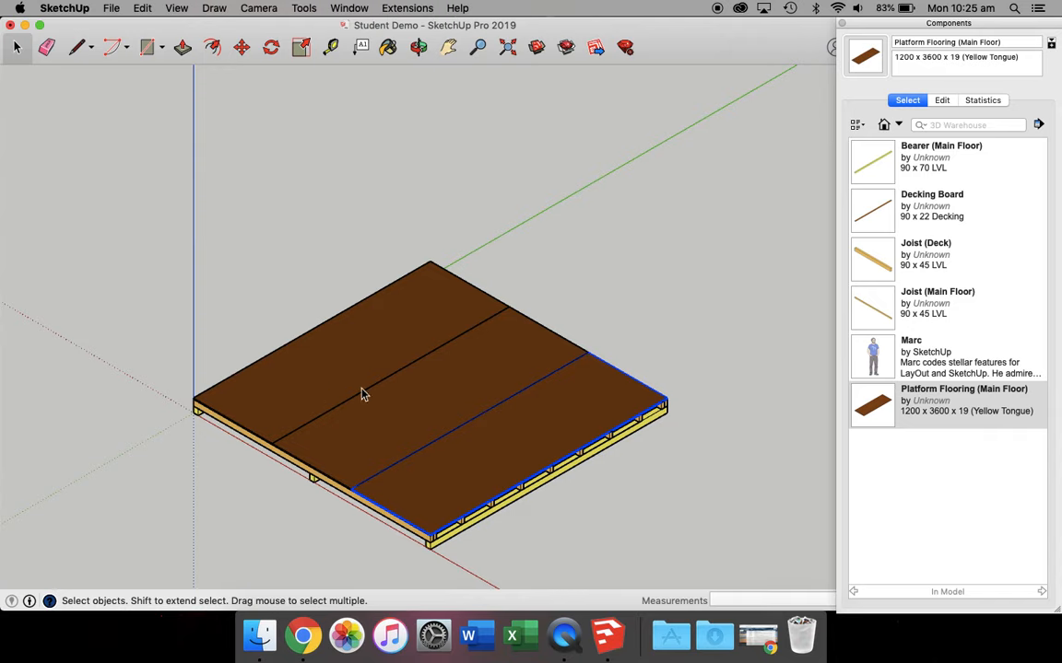
double_click(467, 481)
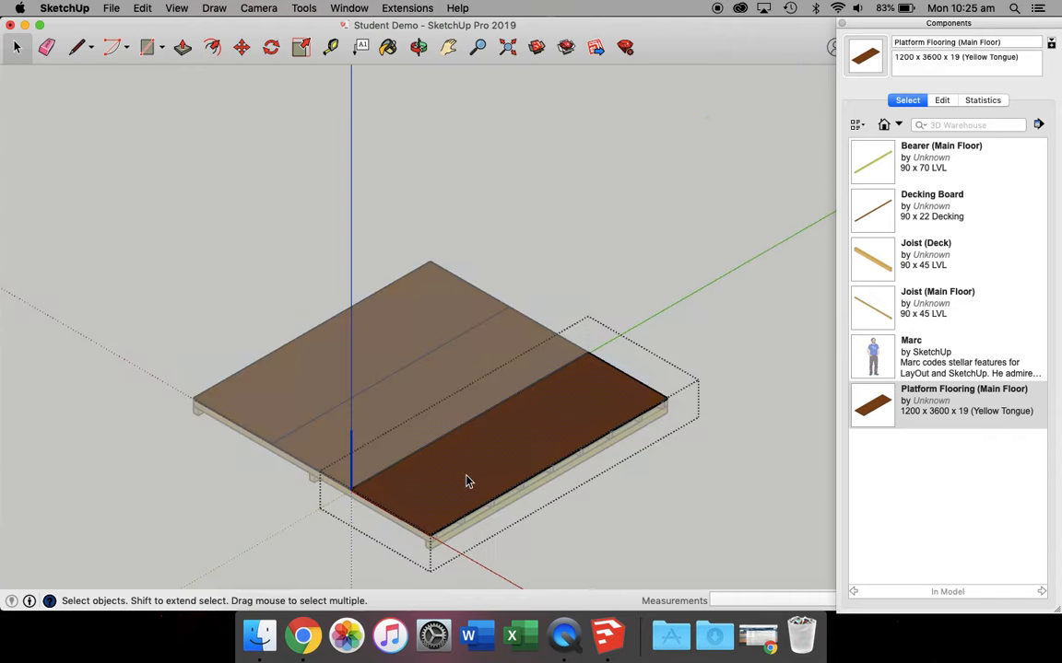
triple_click(467, 481)
key("b")
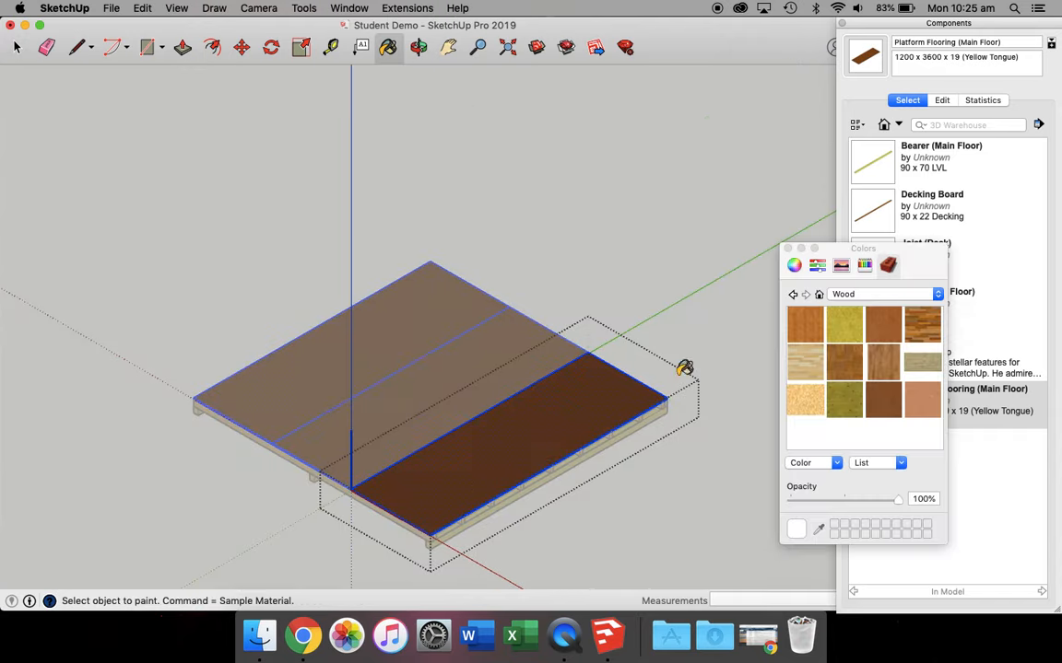
left_click(811, 409)
left_click(556, 411)
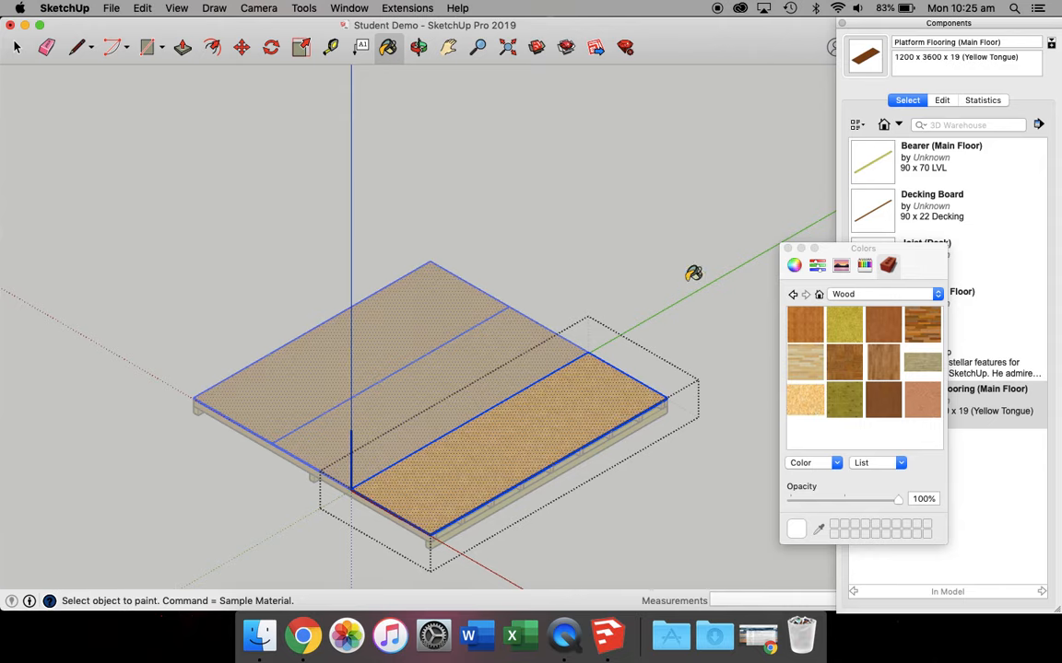
left_click(788, 248)
left_click(16, 47)
left_click(148, 216)
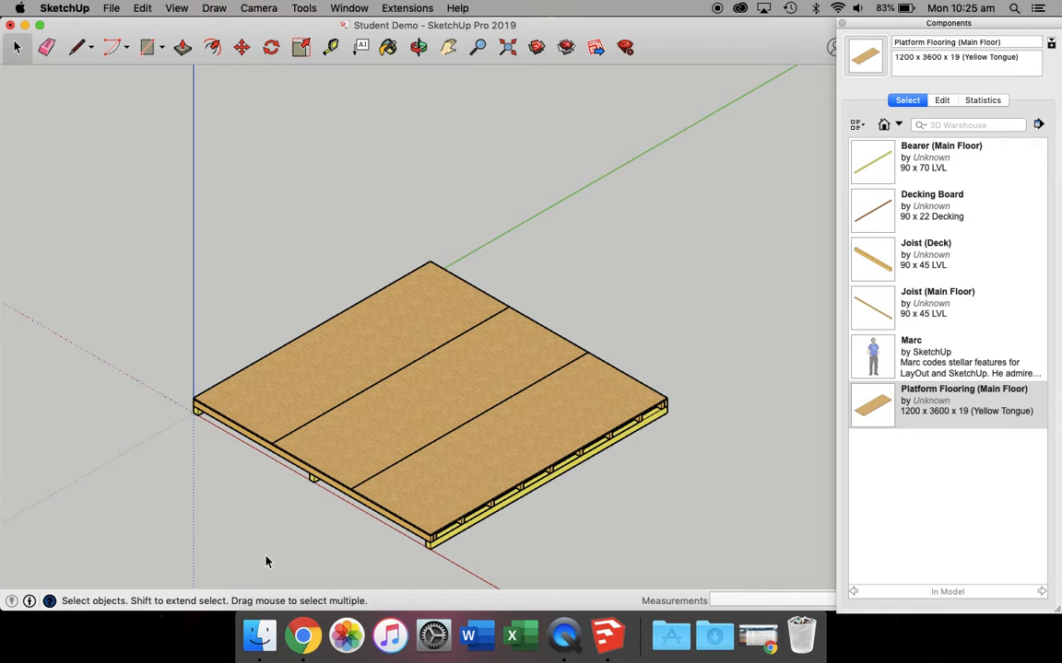
- Combine all bearers, joists and flooring sheets into one component with the definition name Main Floor
left_click(312, 445)
right_click(312, 446)
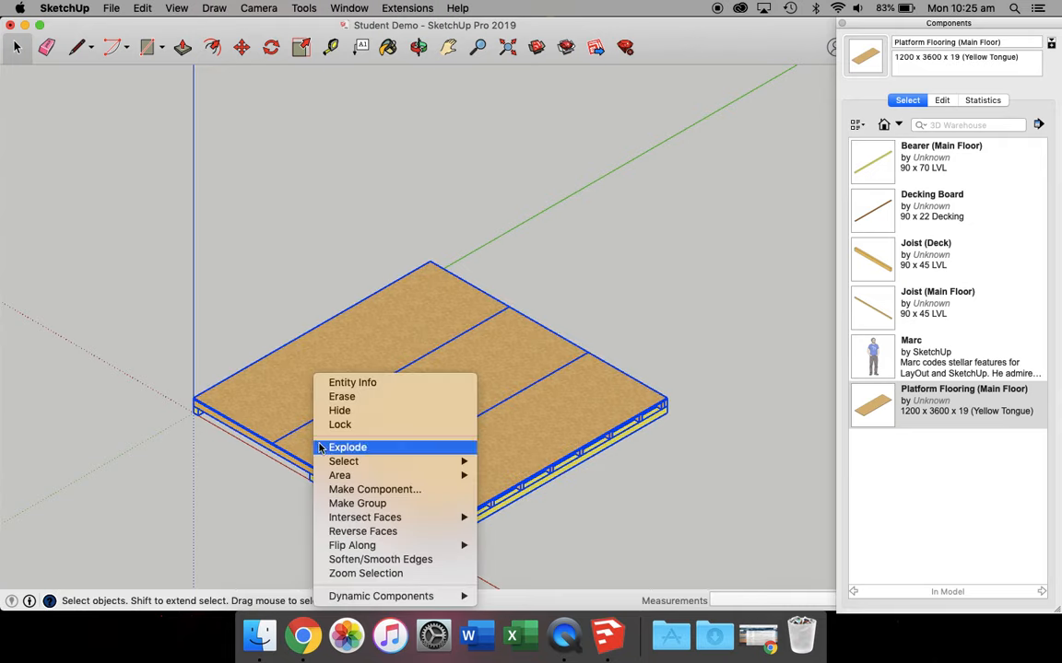
left_click(395, 490)
type("Main")
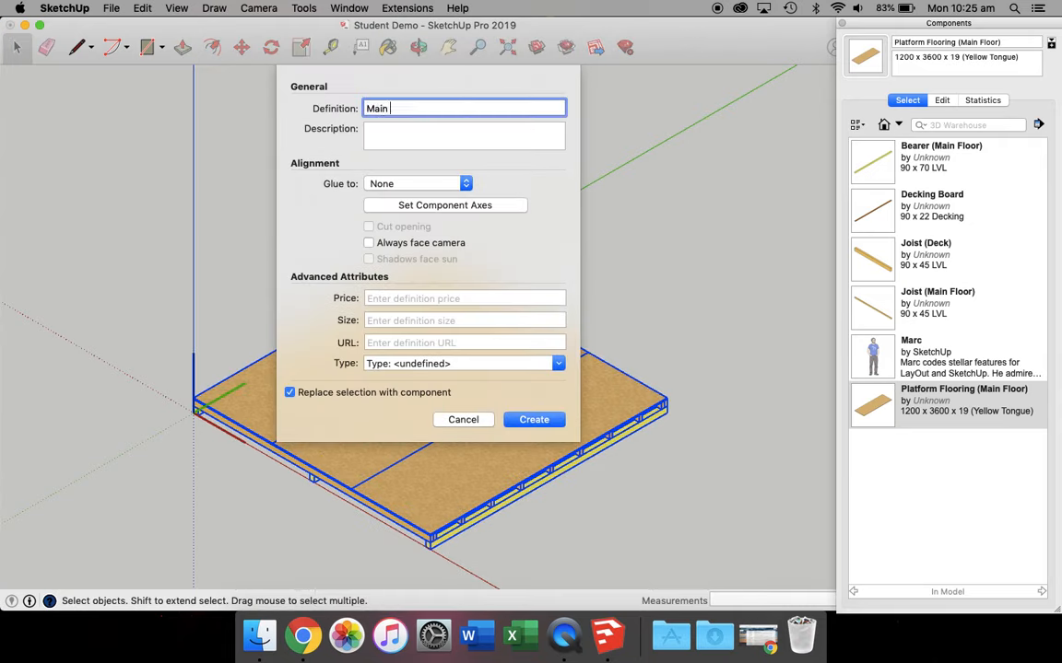
type(" Floor")
key("Return")
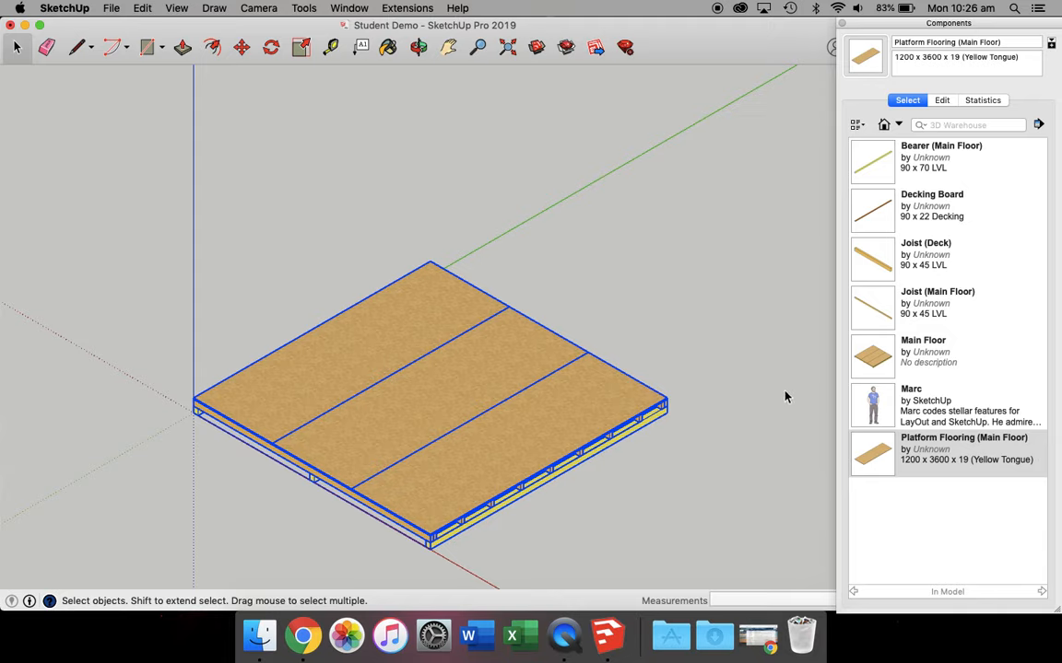
- Deselect the floor and examine up close the corner where the doubled end joists rest on the outer bearer's end
left_click(418, 47)
left_click_drag(669, 305, 560, 477)
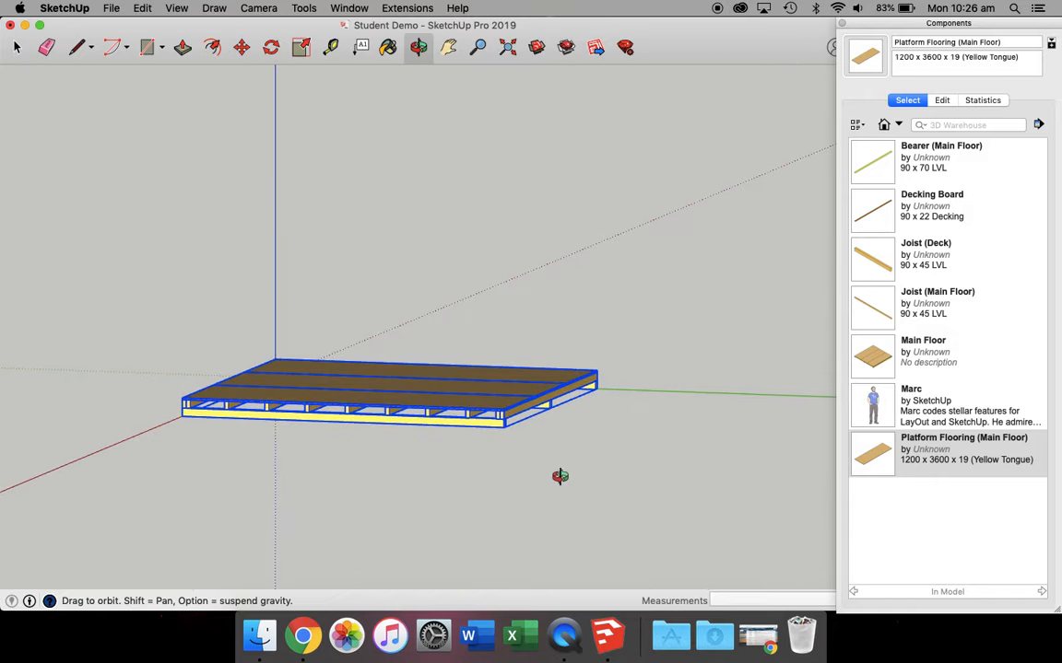
key("space")
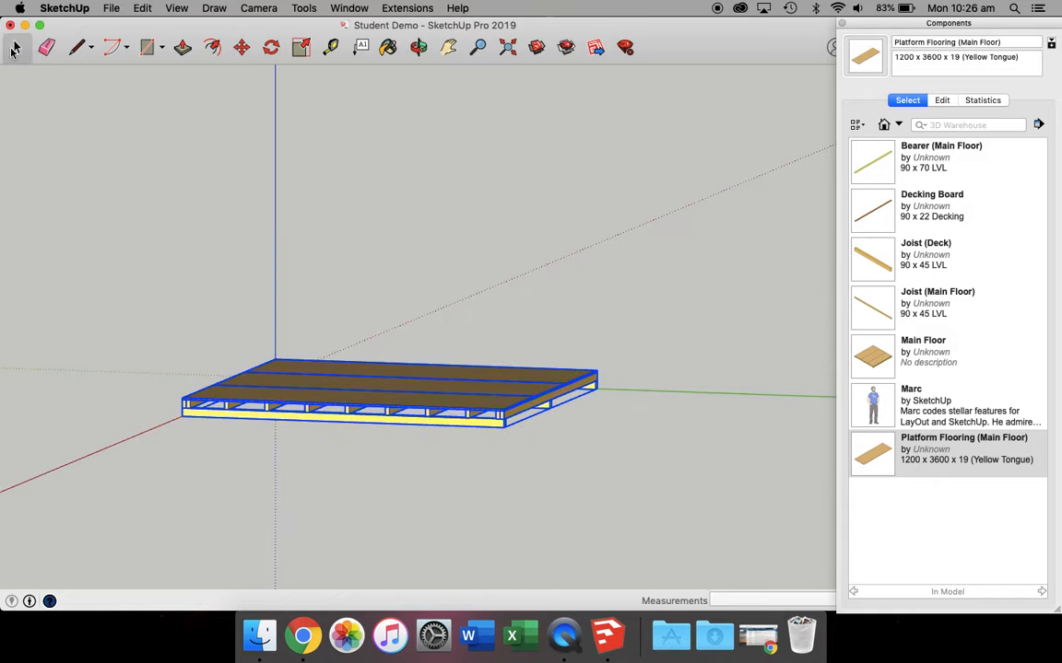
left_click(530, 444)
scroll(528, 437, "up", 3)
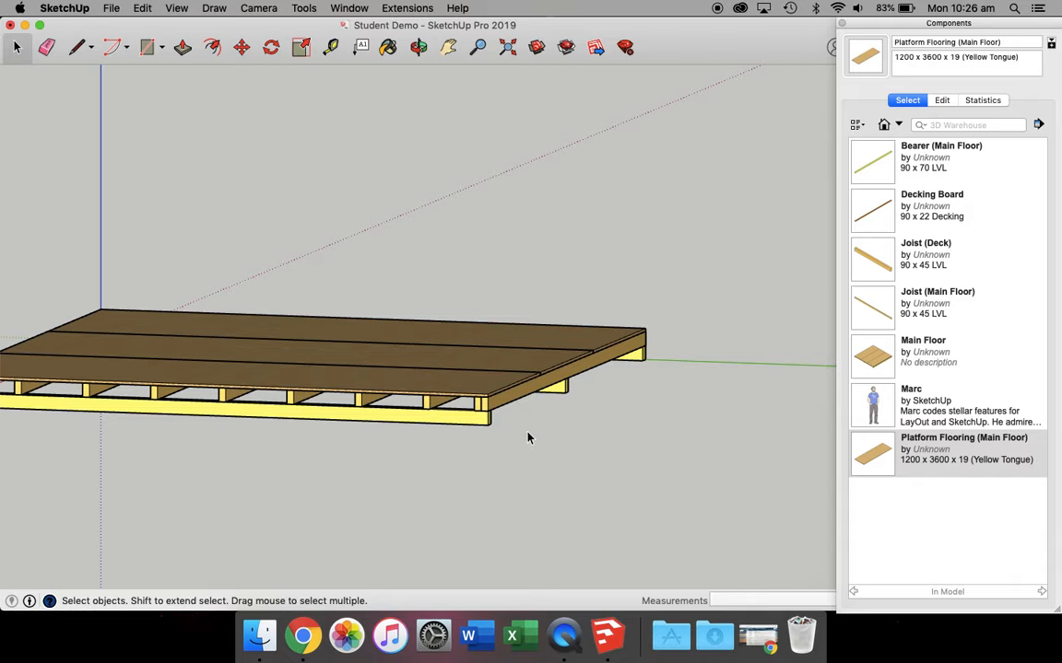
scroll(512, 433, "up", 5)
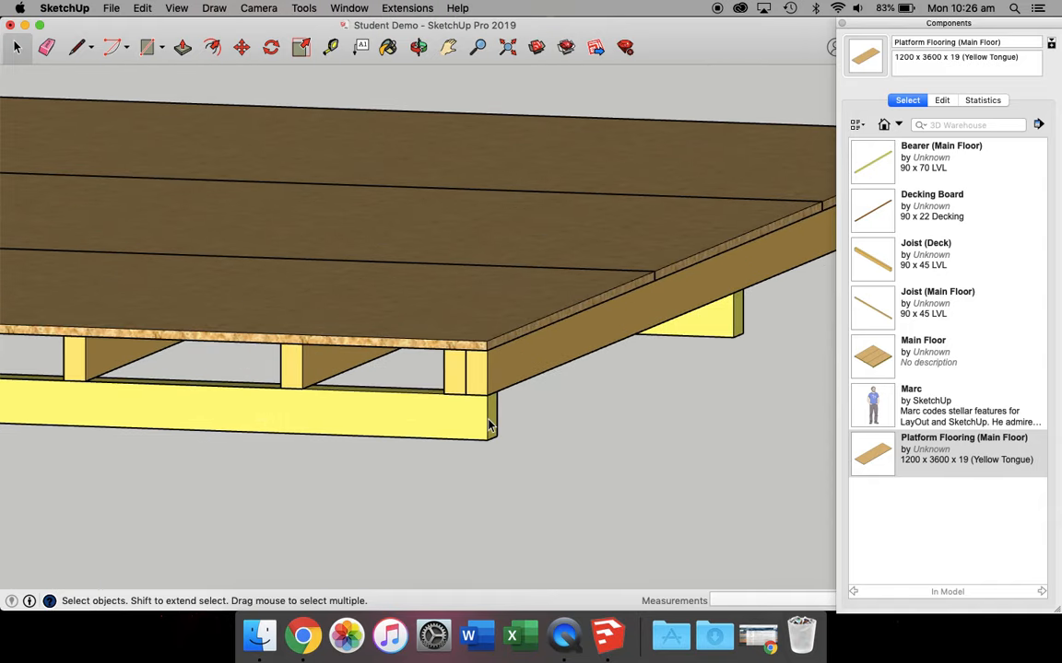
- Draw a 42 mm line straight down from the flooring's top corner at the doubled end joists, then a 22 mm line continuing below it
left_click(77, 46)
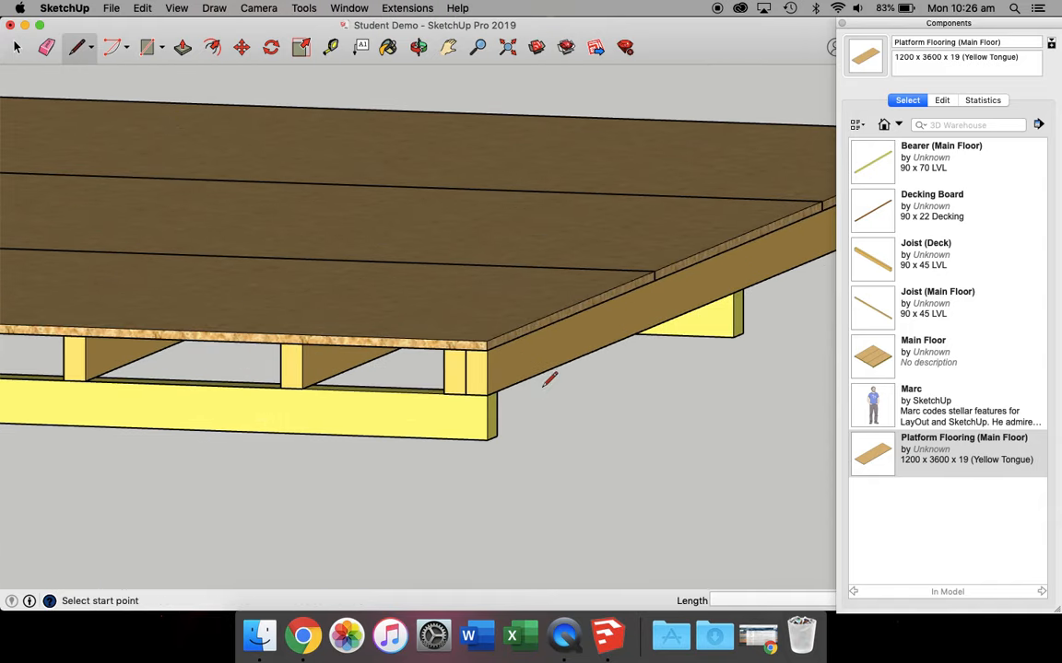
left_click(485, 341)
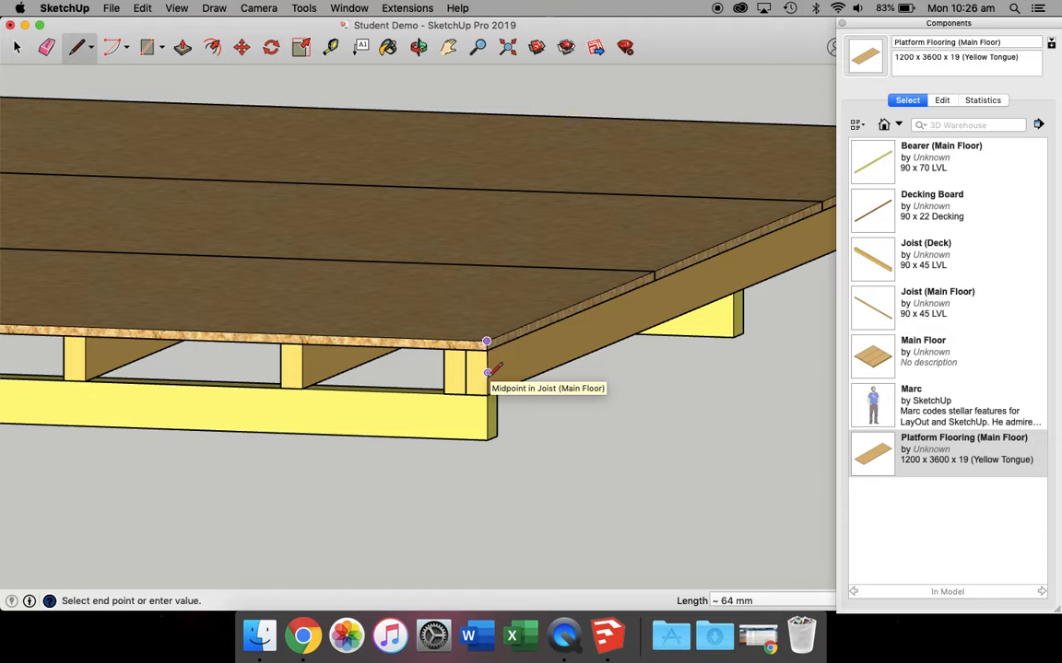
left_click(486, 372)
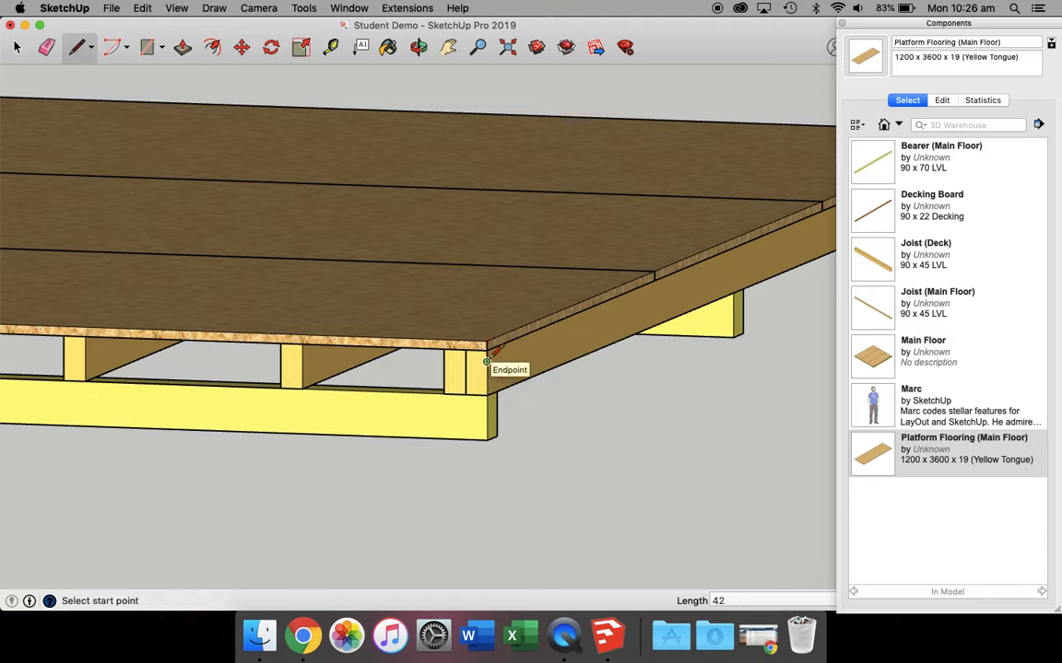
left_click(487, 361)
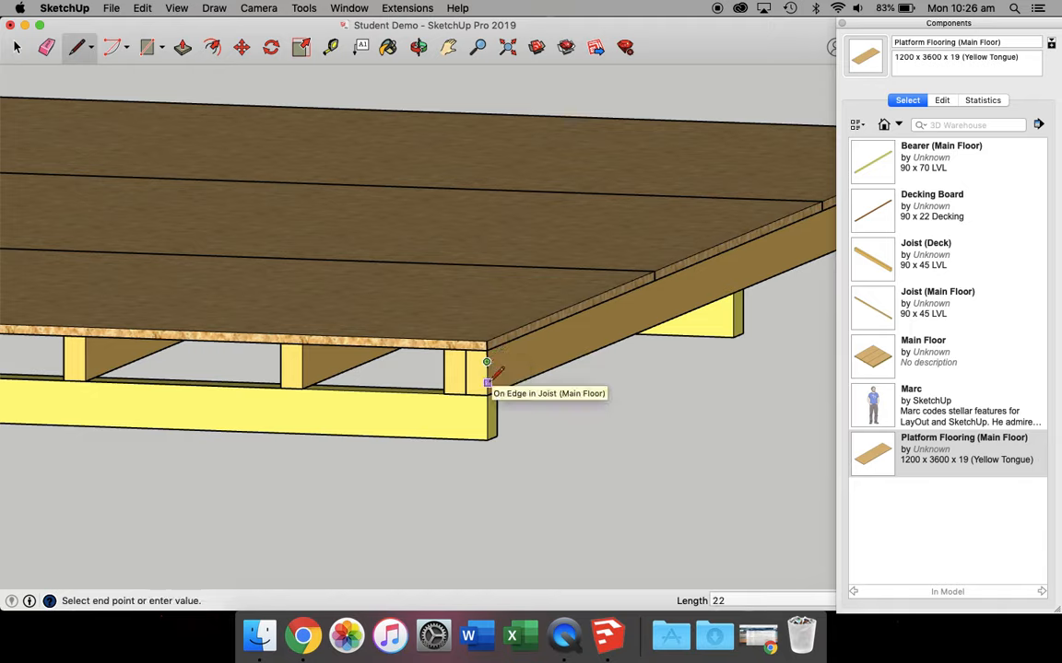
left_click(486, 380)
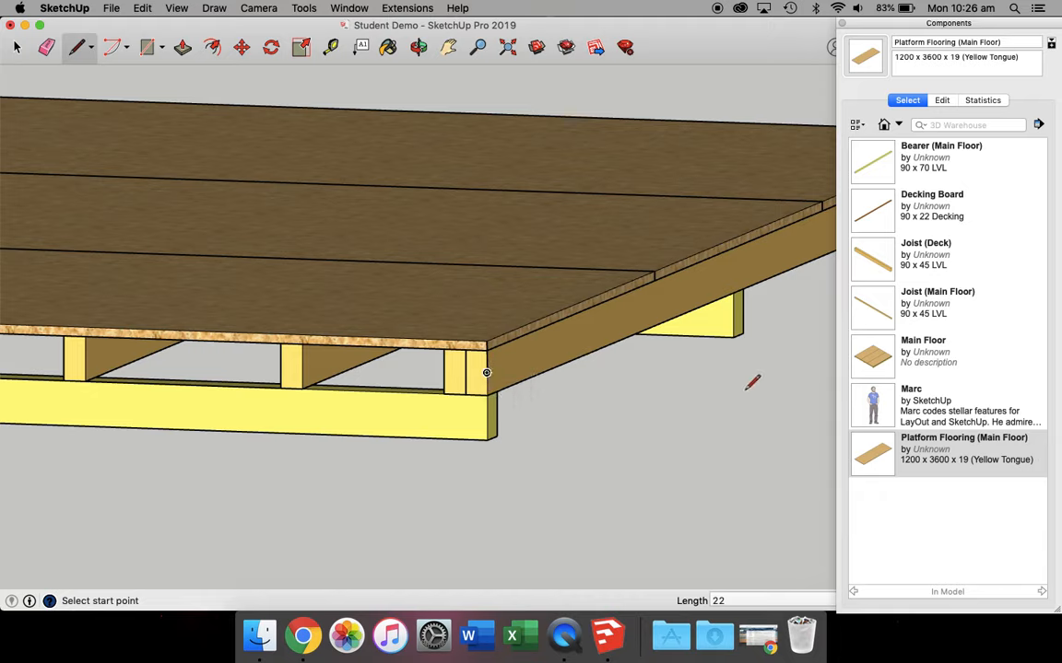
- Insert a Joist (Deck) component beside the floor and move its upper end corner to the lower end of the 22 mm line
left_click(925, 254)
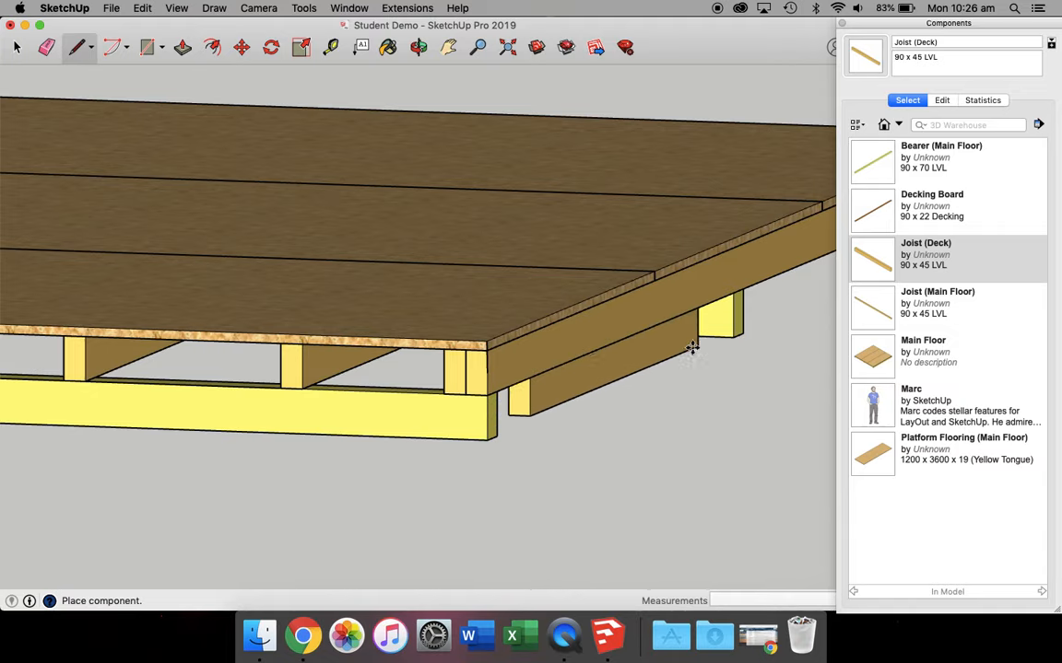
left_click(718, 387)
left_click(555, 402)
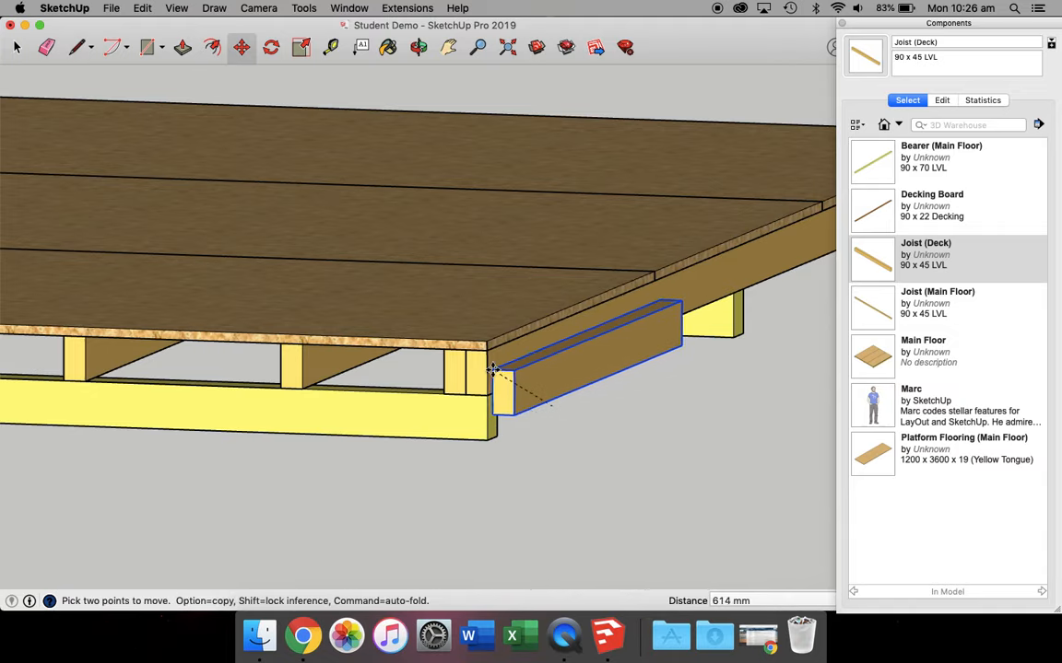
scroll(487, 377, "up", 5)
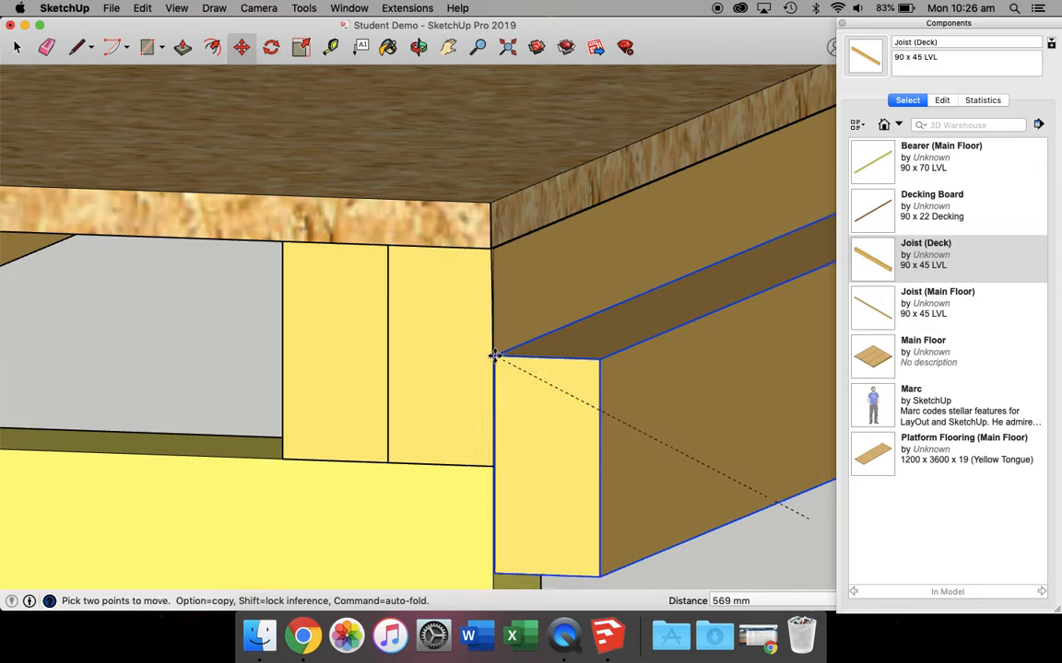
left_click(546, 365)
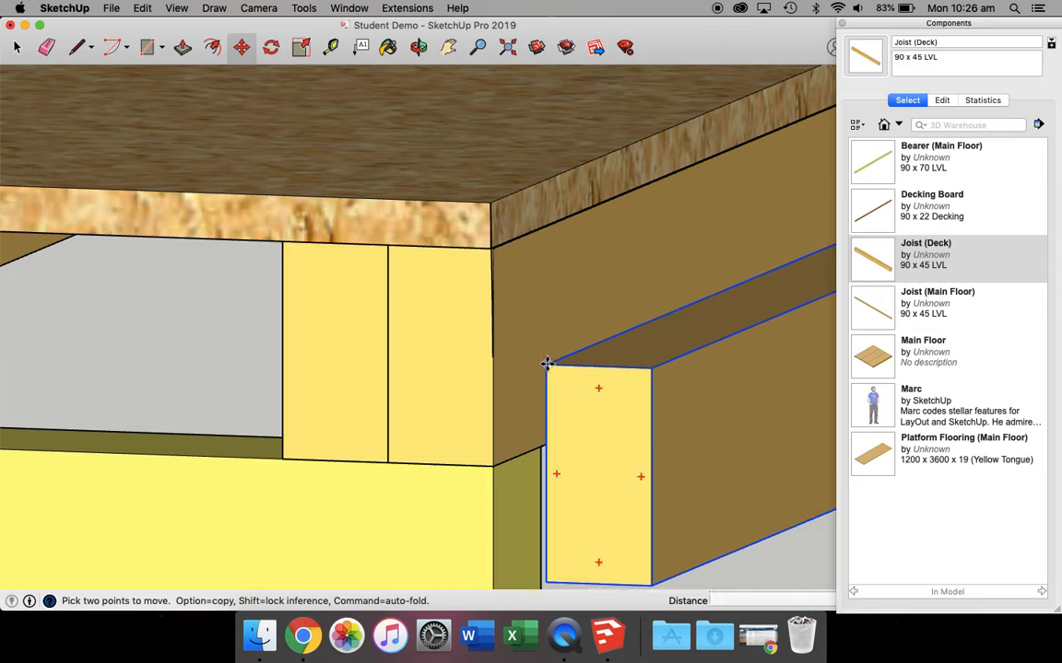
left_click(546, 366)
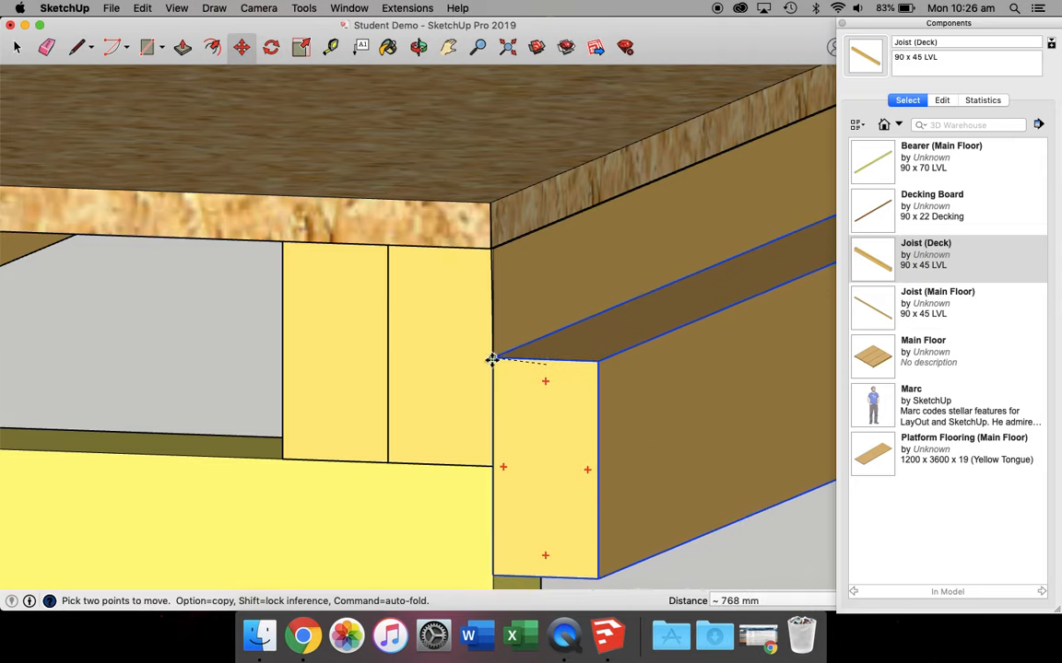
scroll(547, 366, "down", 10)
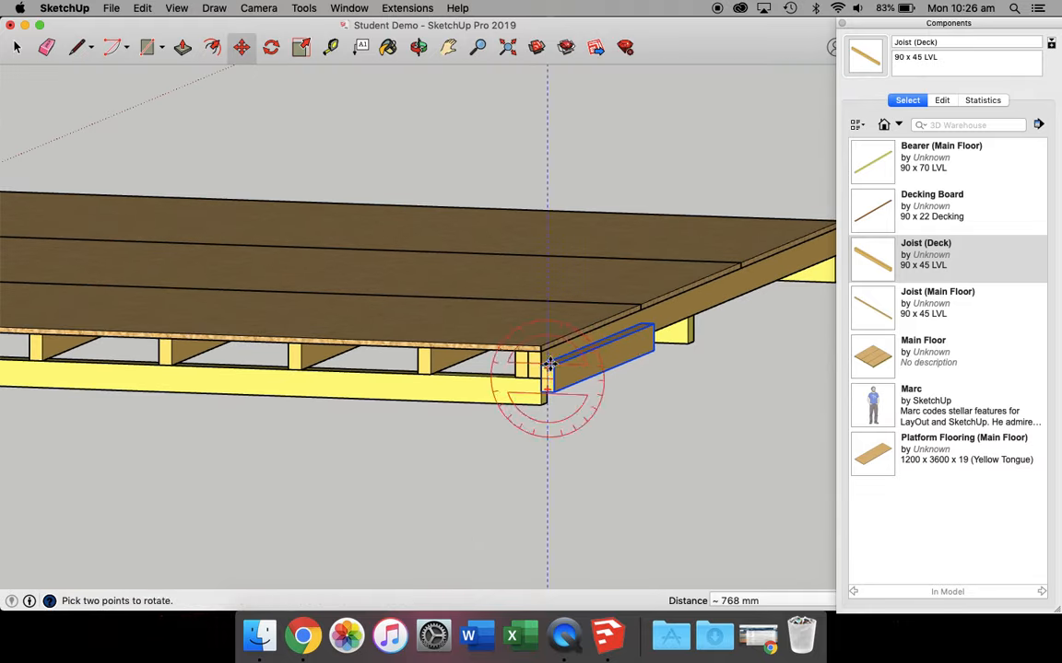
left_click(662, 324)
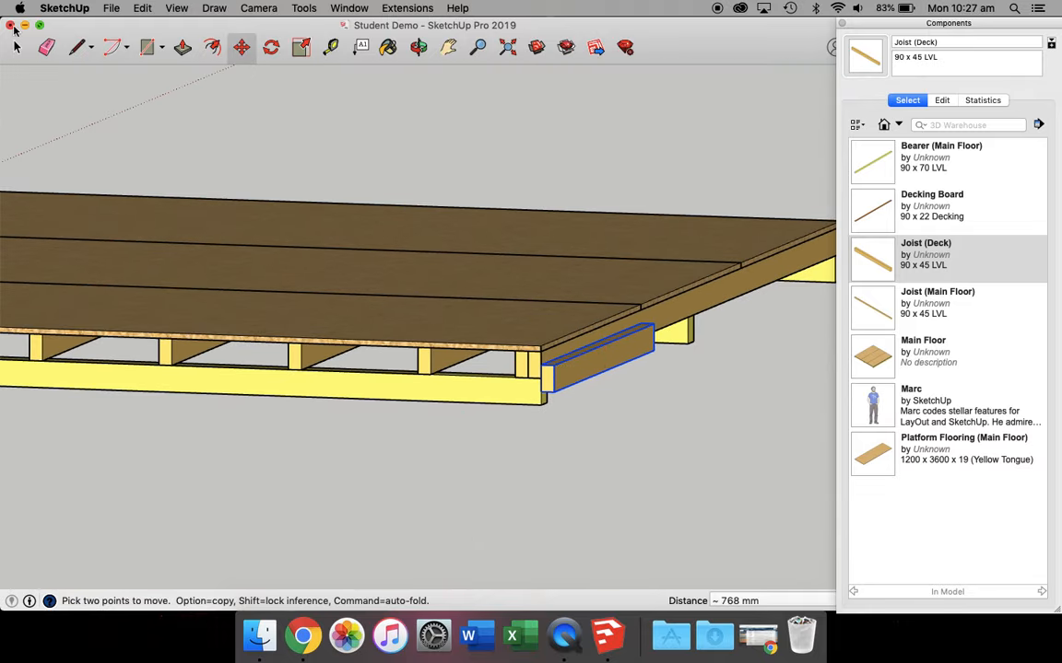
- Inside the Joist (Deck) component, rotate all its geometry 90 degrees so it runs outward from the floor's edge, and leave component editing
left_click(17, 46)
double_click(580, 380)
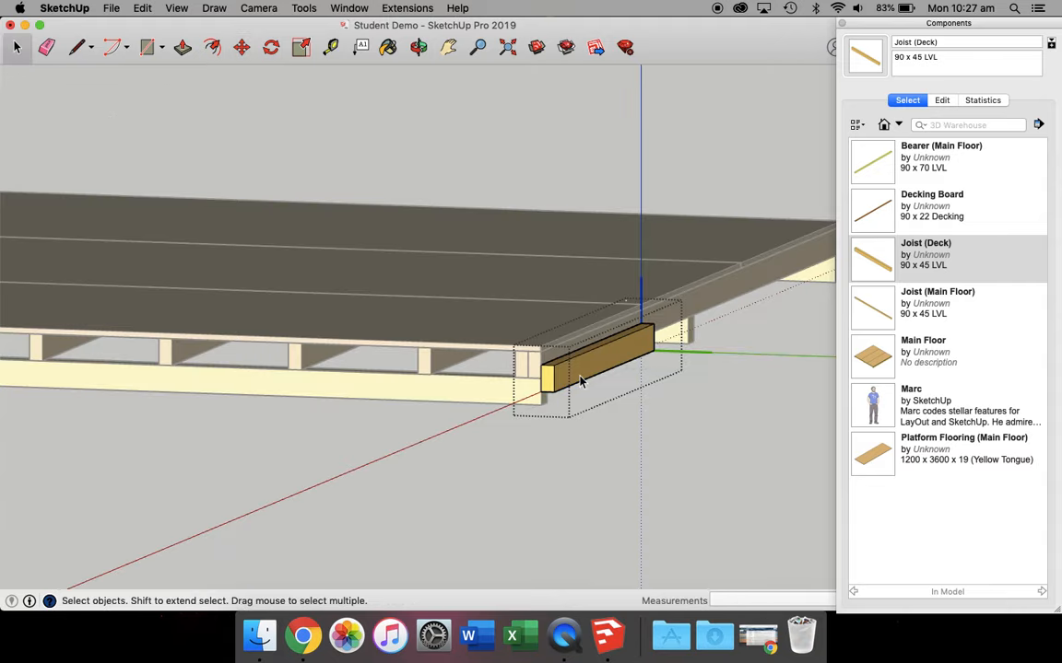
triple_click(580, 380)
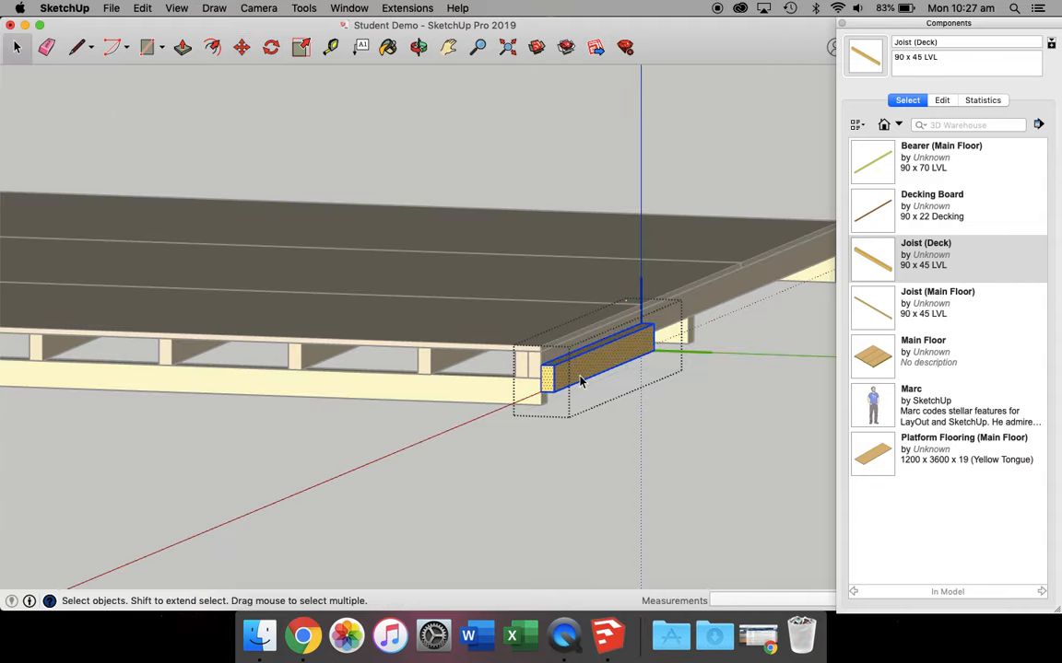
left_click(271, 47)
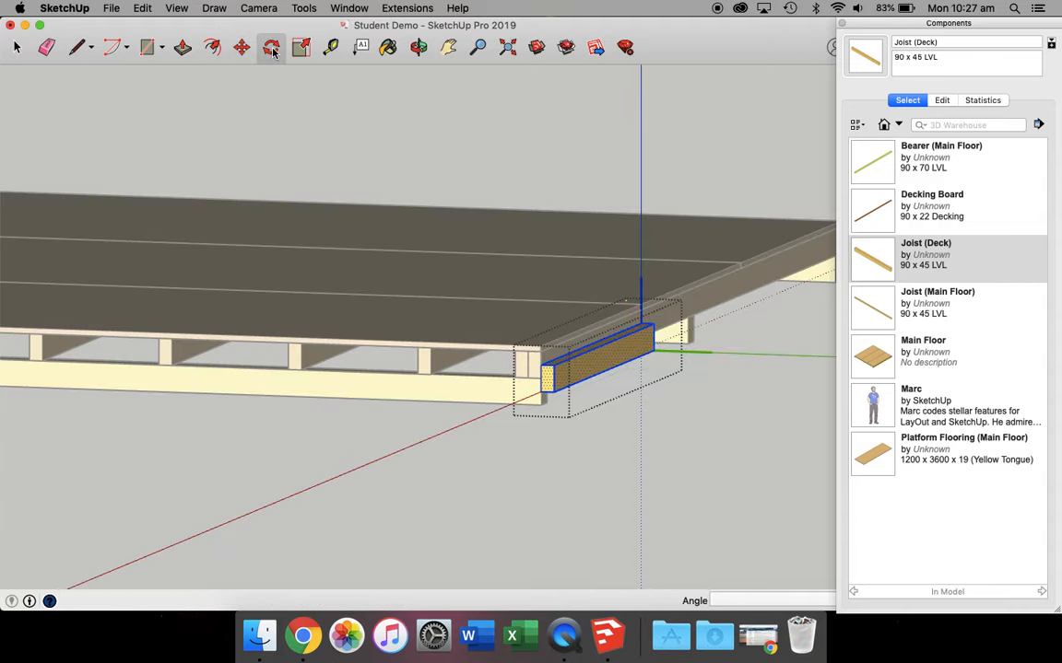
left_click(554, 395)
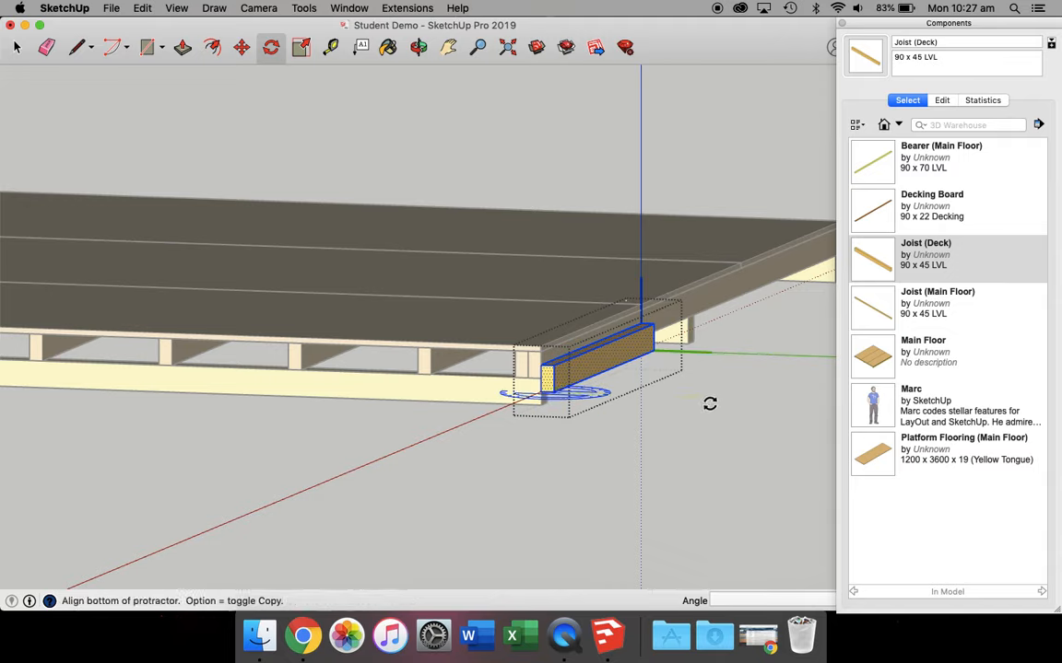
left_click(711, 403)
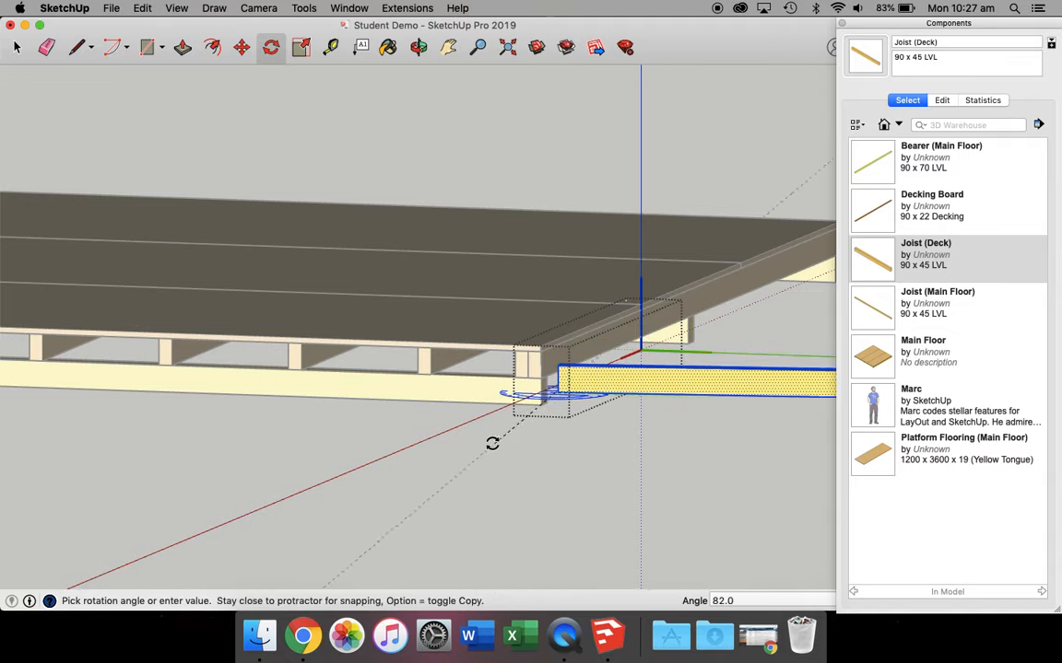
left_click(458, 433)
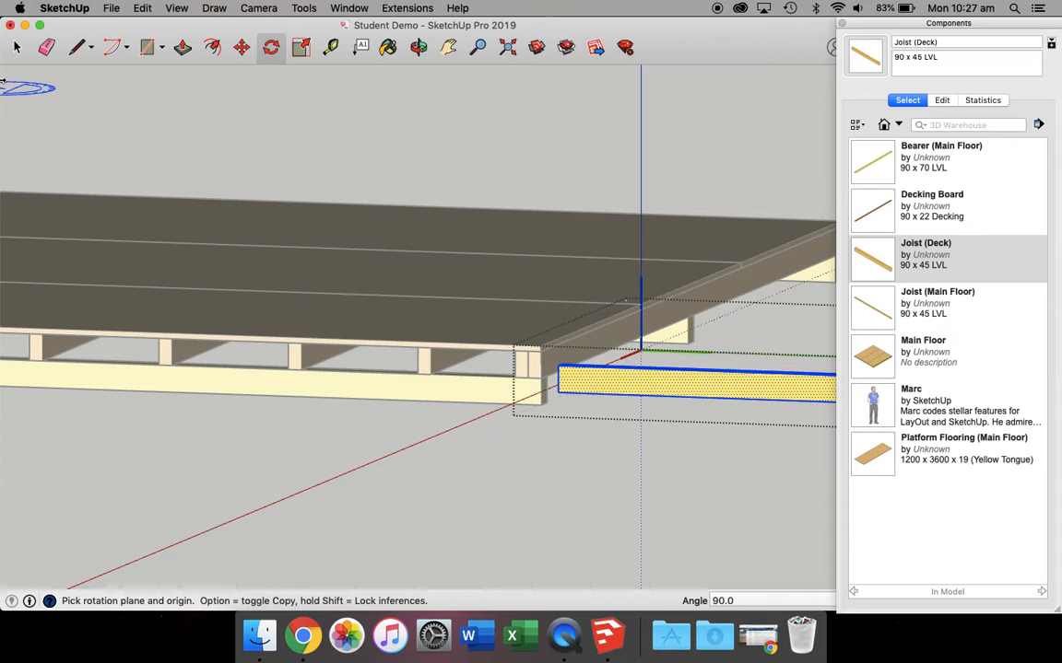
left_click(17, 47)
left_click(538, 414)
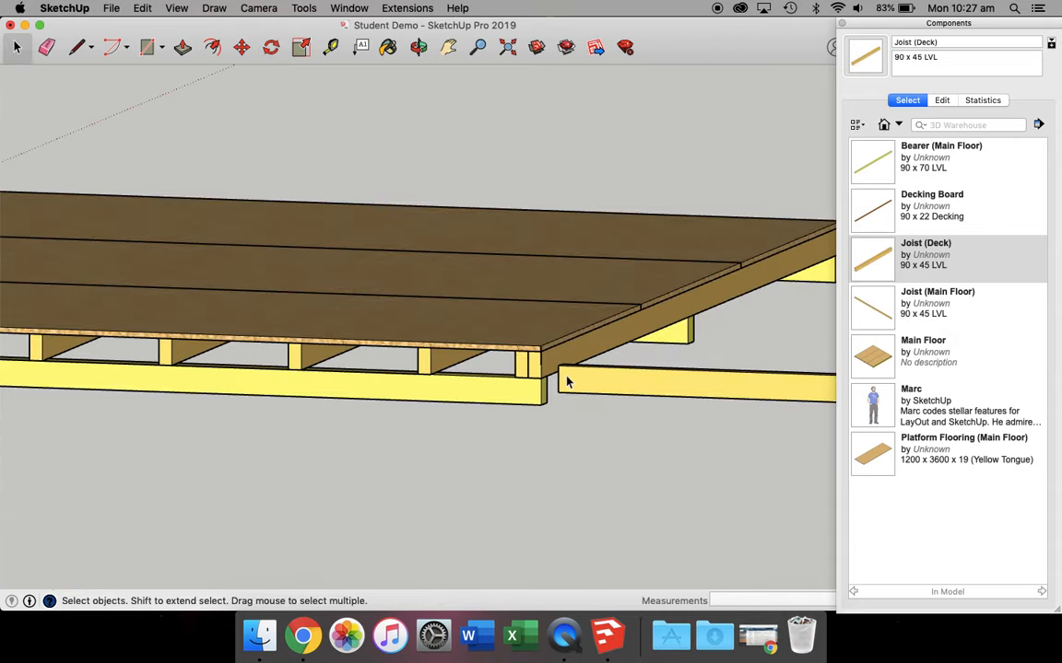
- Move the rotated deck joist so its upper end corner meets the lower end of the 22 mm line on the end joist
scroll(560, 379, "up", 3)
left_click(559, 379)
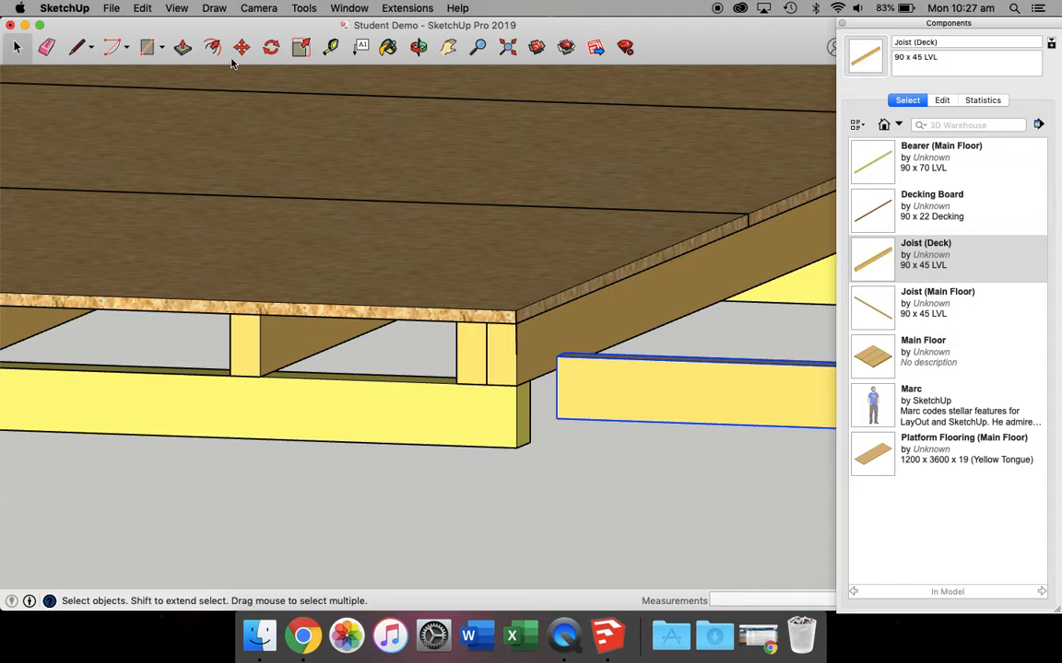
left_click(240, 47)
left_click(558, 357)
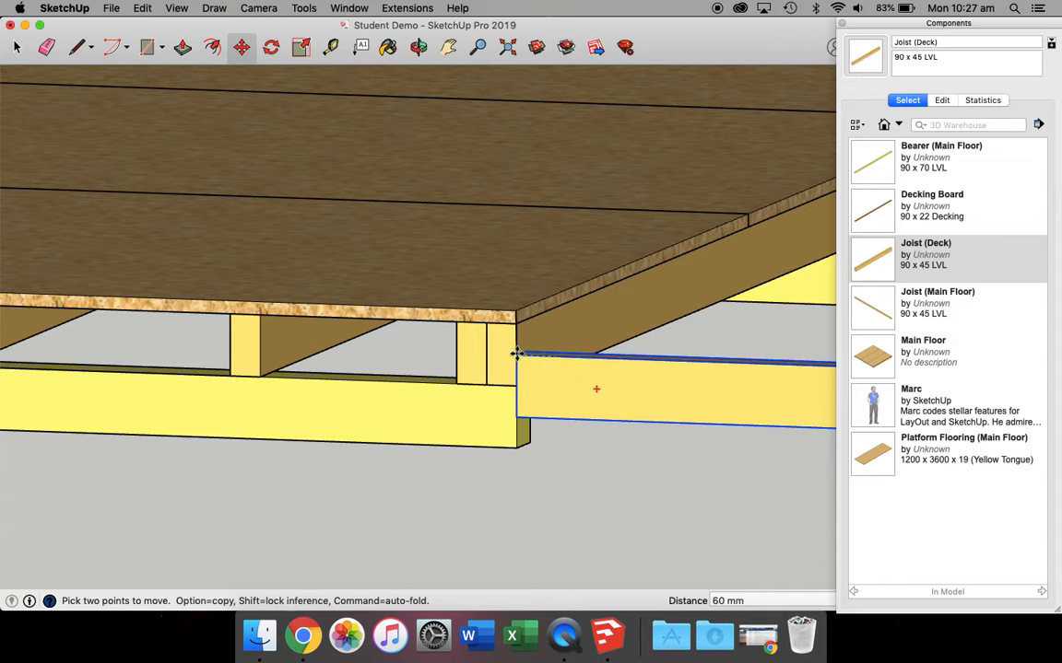
scroll(516, 353, "down", 4)
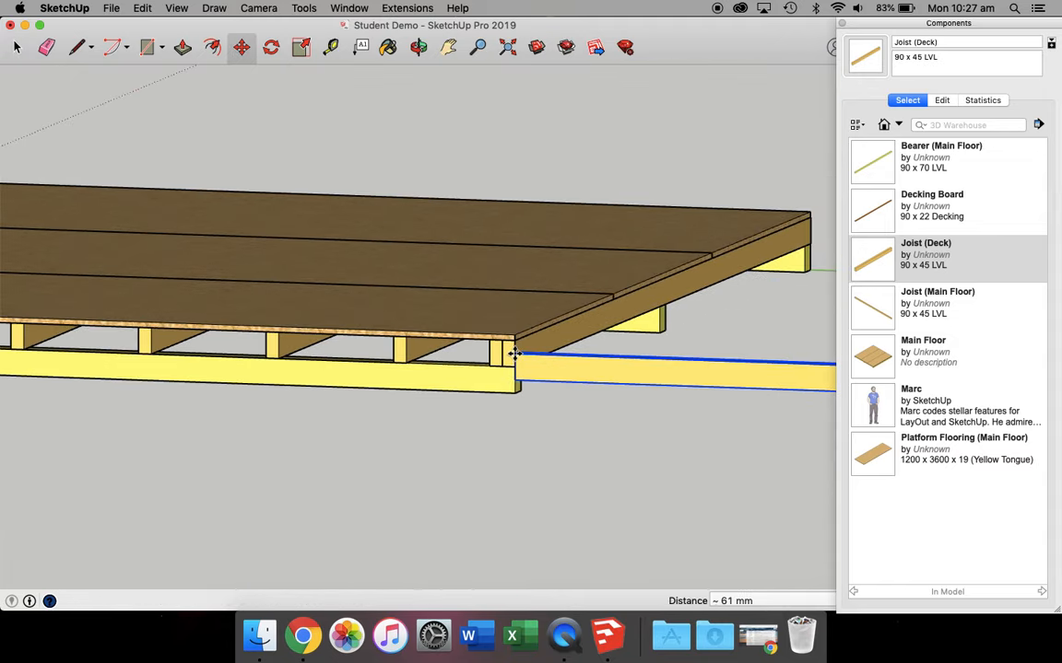
left_click(514, 353)
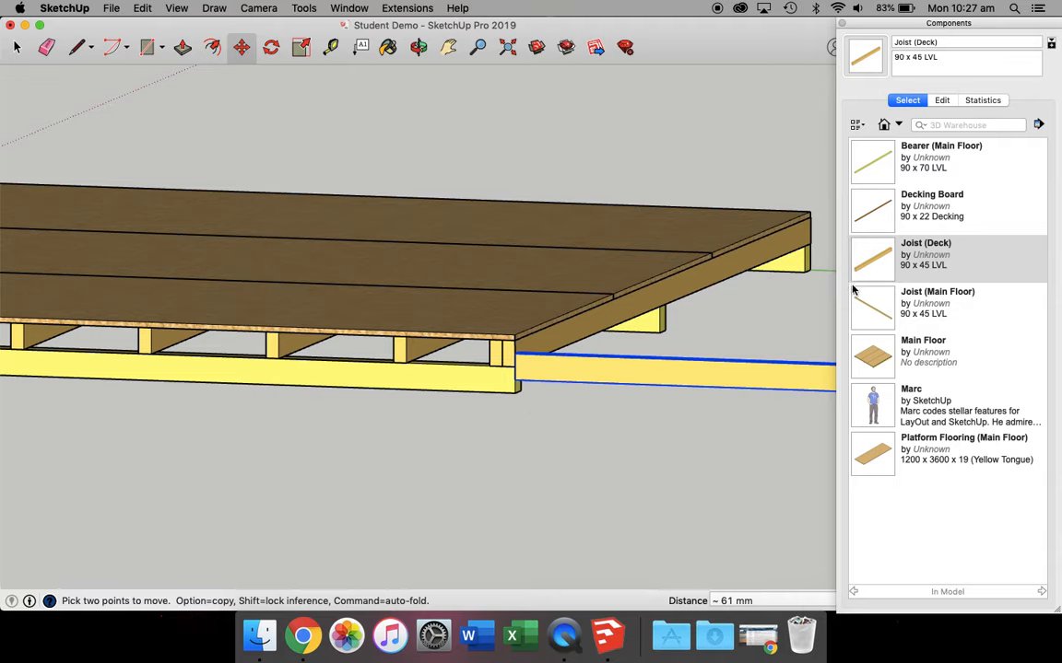
- Insert a Bearer (Main Floor) in front of the deck joist and rotate it 90 degrees to run crosswise to the joist
left_click(880, 166)
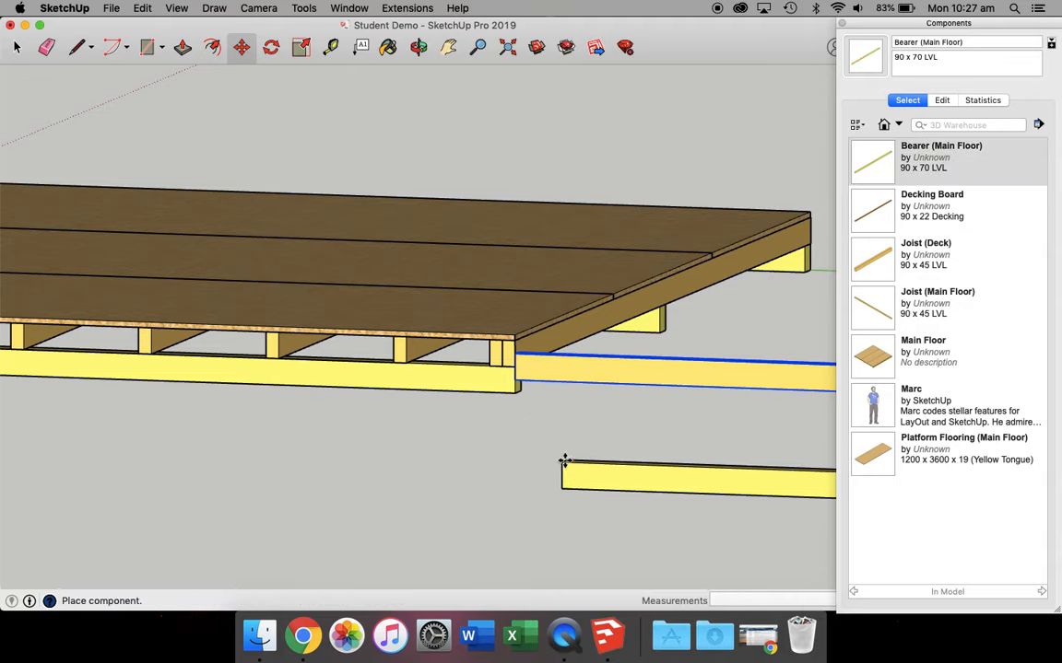
left_click(420, 435)
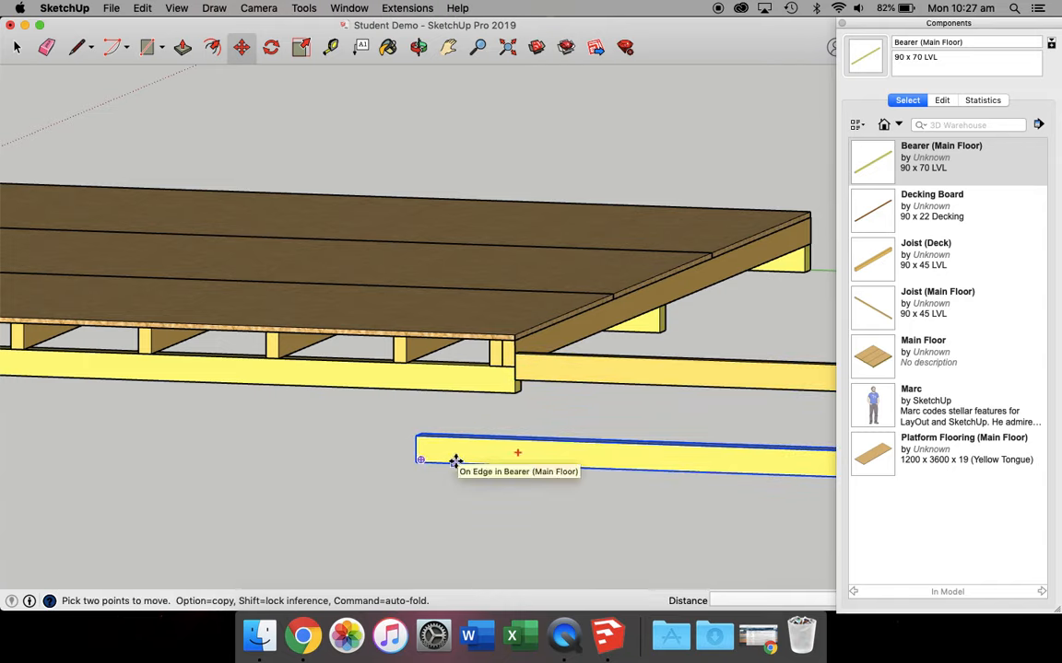
left_click(269, 49)
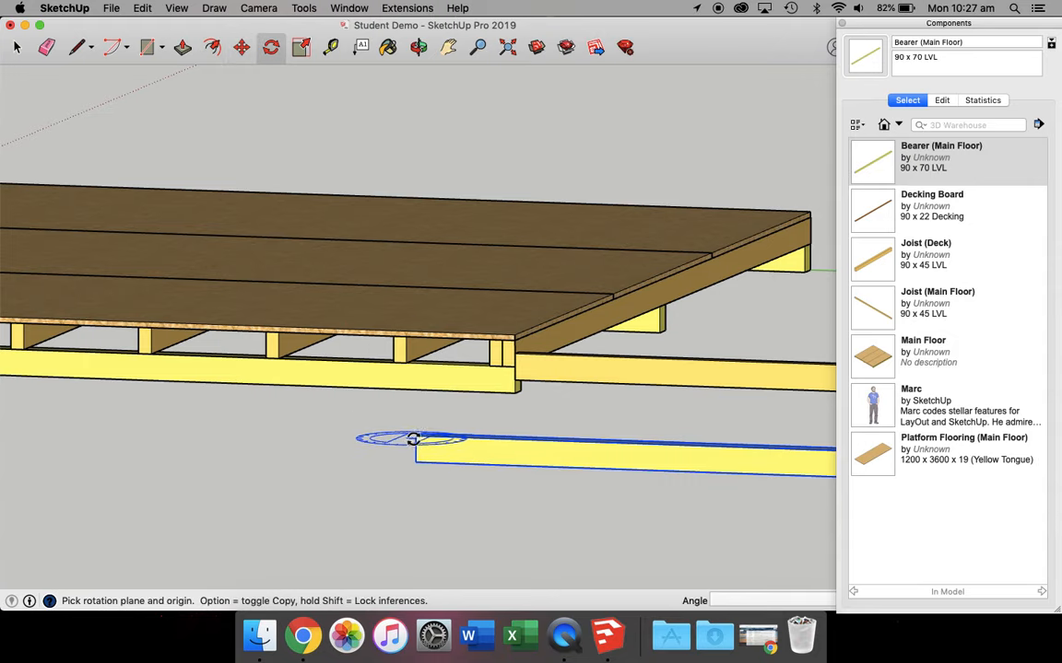
left_click_drag(415, 436, 498, 438)
left_click(500, 438)
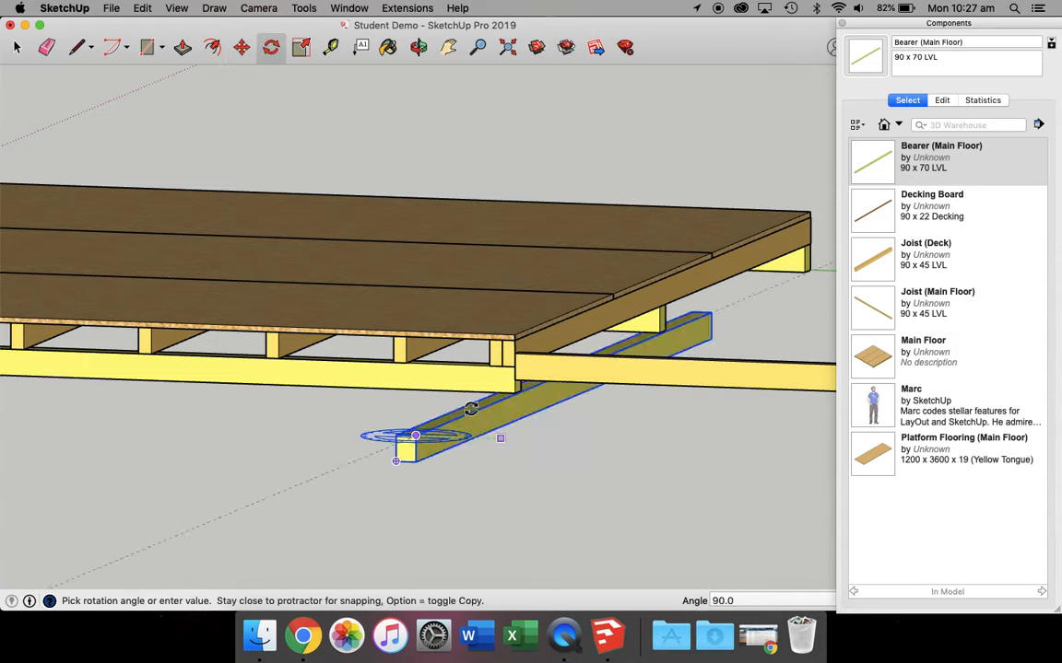
left_click(465, 408)
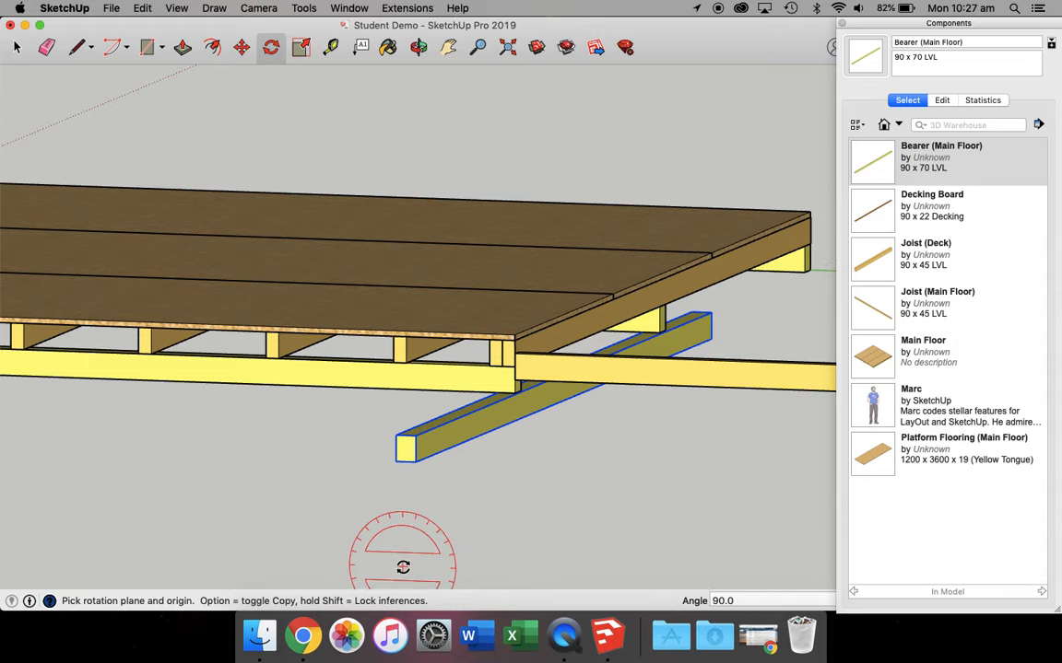
key("space")
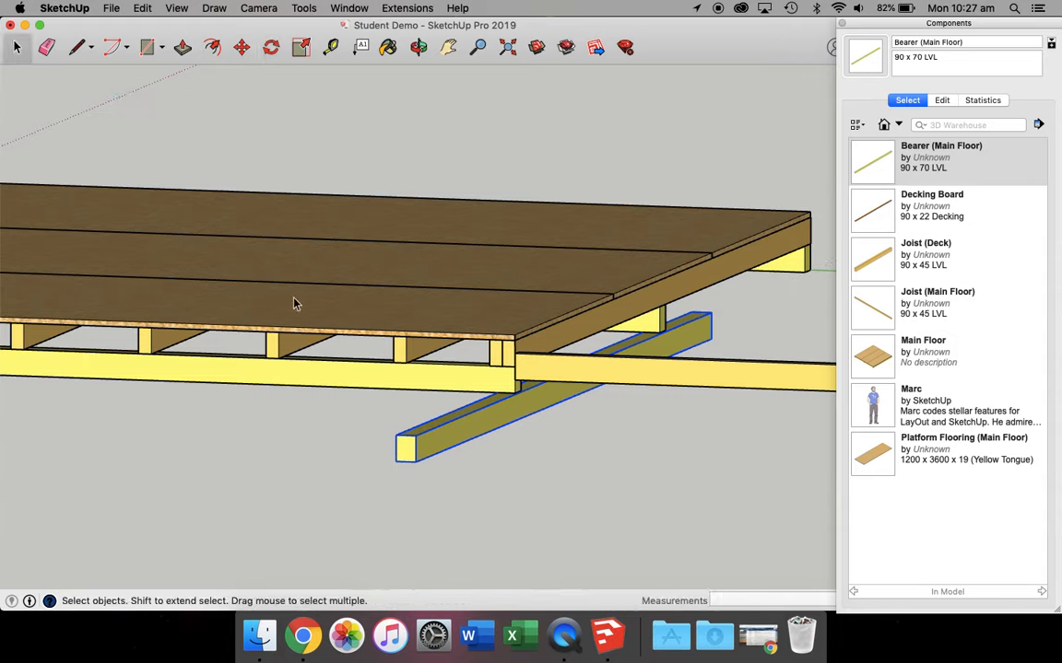
- Make the rotated bearer a unique component and rename its definition to Bearer (Deck)
right_click(429, 448)
mouse_move(433, 443)
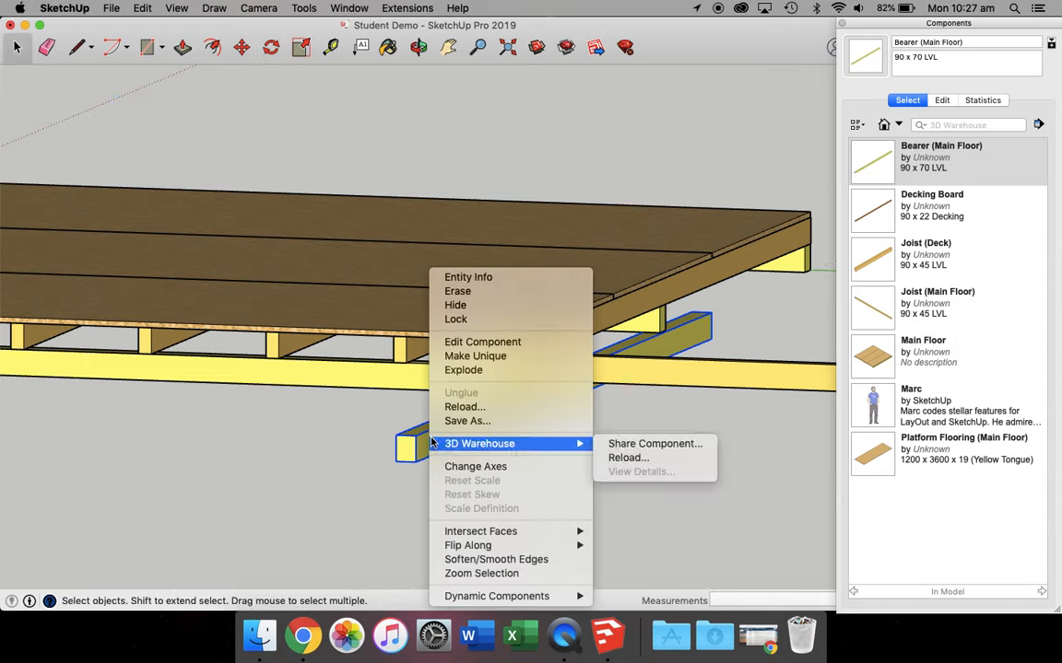
left_click(489, 357)
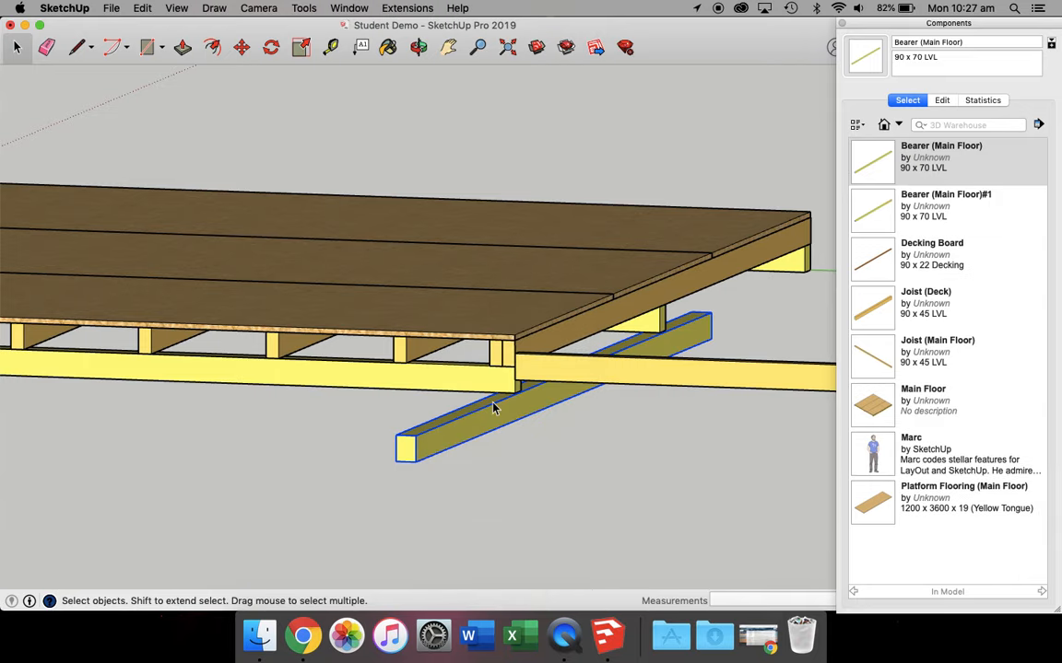
left_click(940, 205)
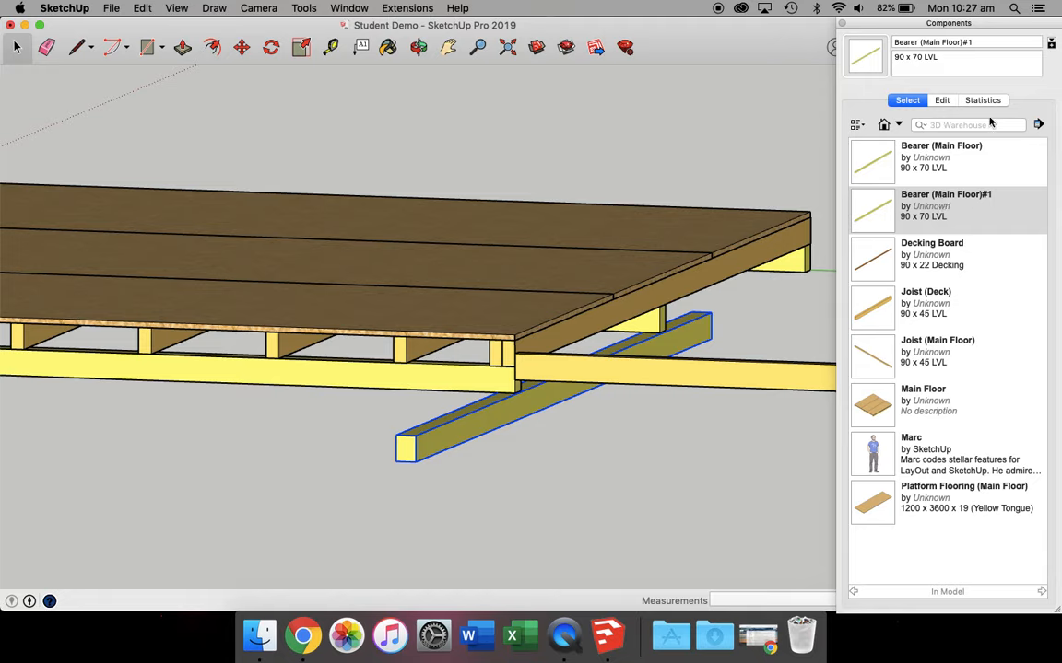
left_click_drag(983, 46, 937, 38)
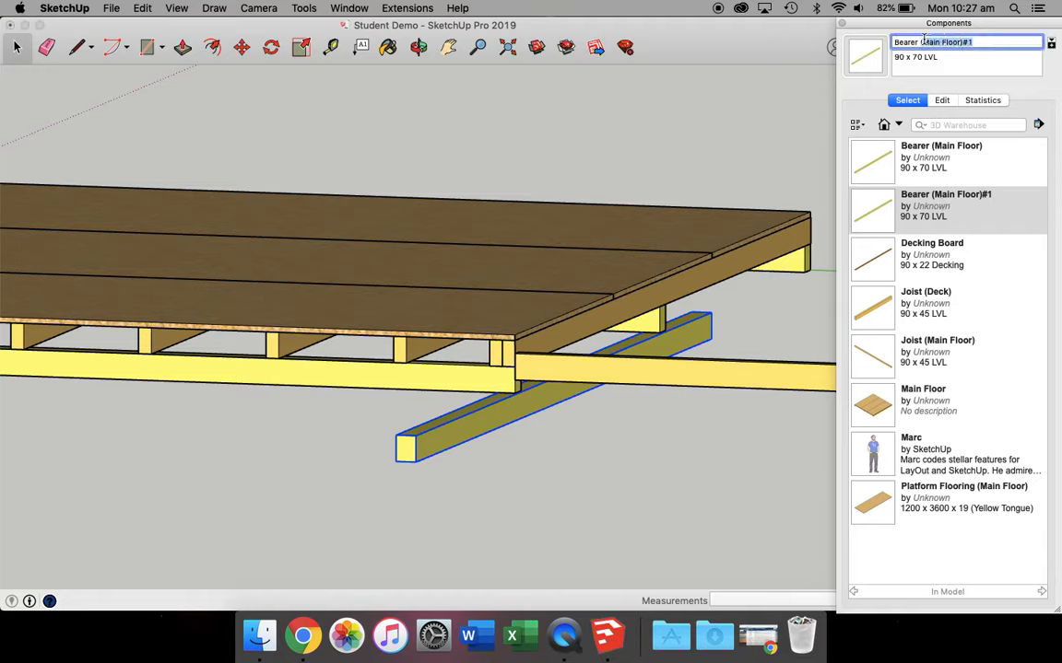
type("Deck)")
key("Return")
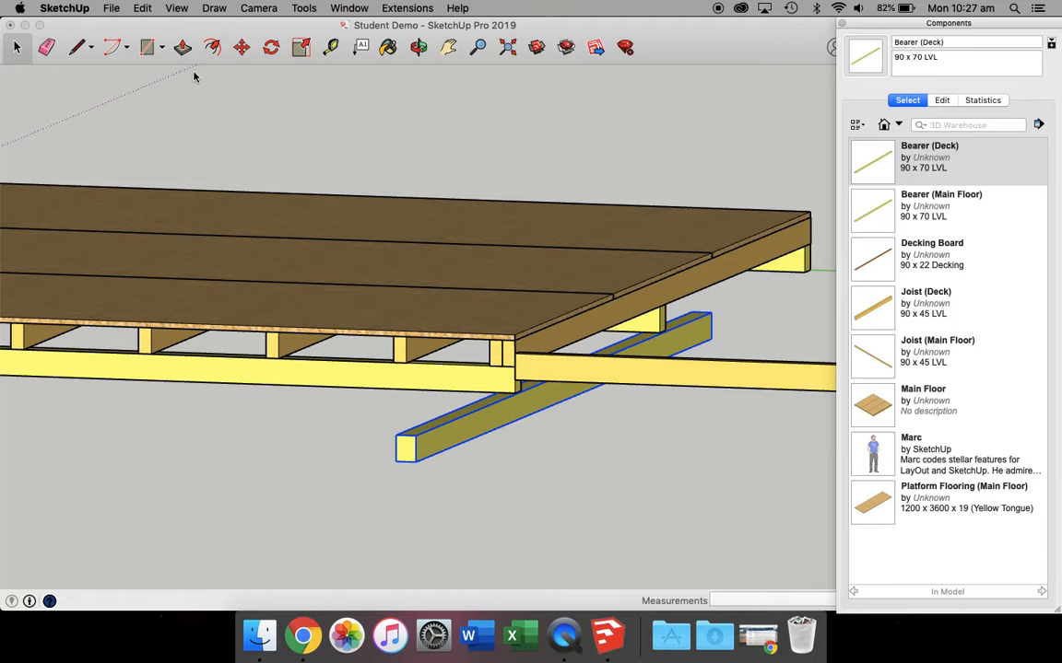
- Move the Bearer (Deck) so its upper end corner meets the deck joist's lower corner at the floor edge
left_click(238, 46)
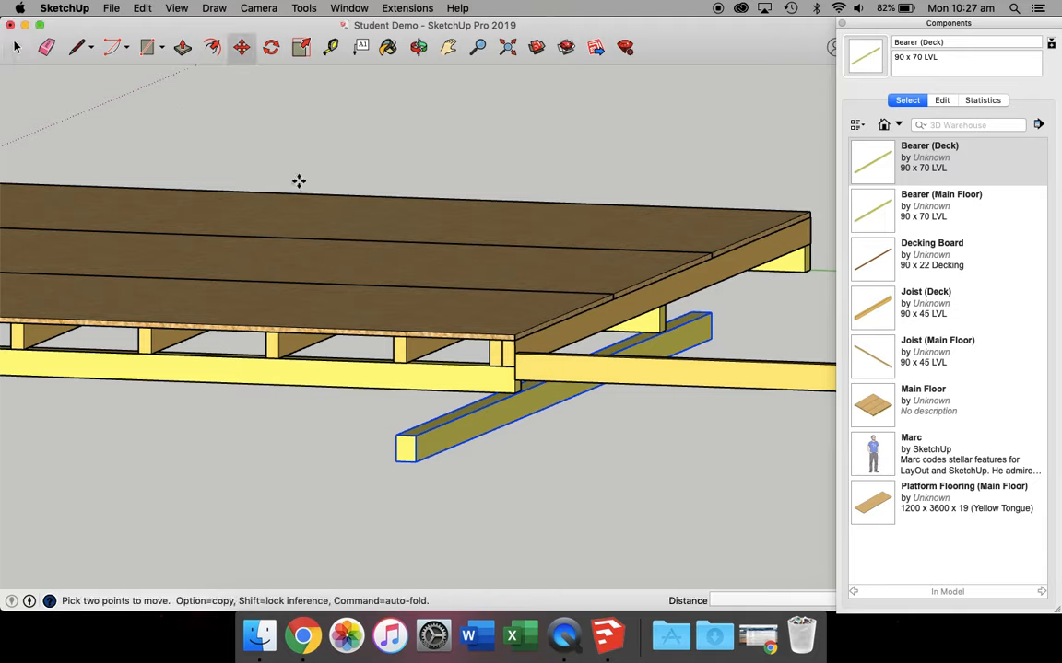
left_click(399, 437)
left_click(519, 377)
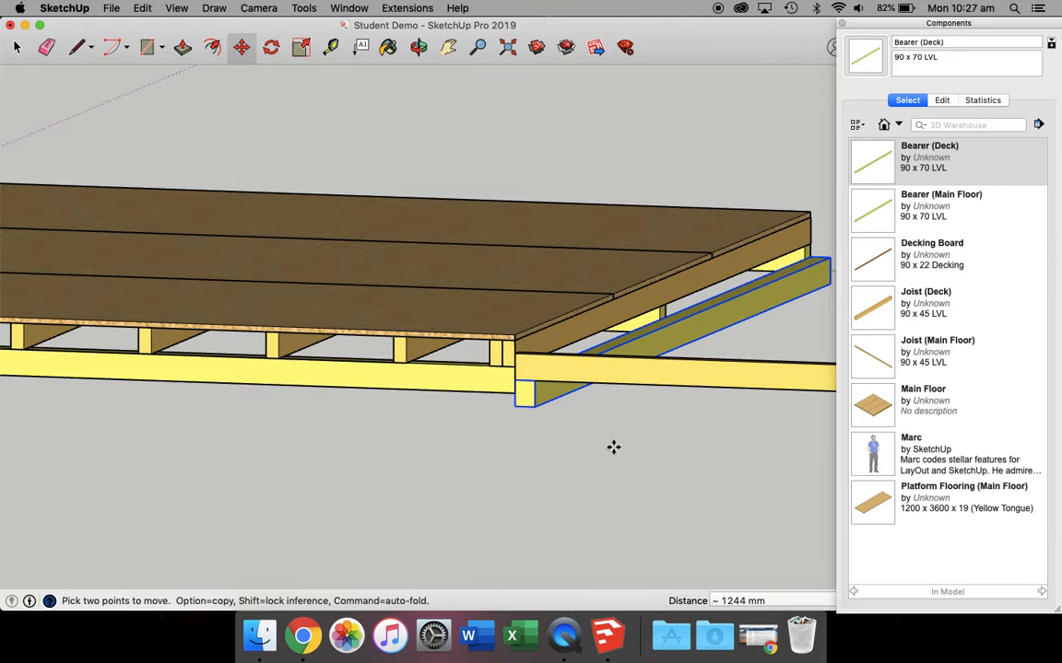
scroll(614, 447, "down", 3)
scroll(794, 423, "up", 2)
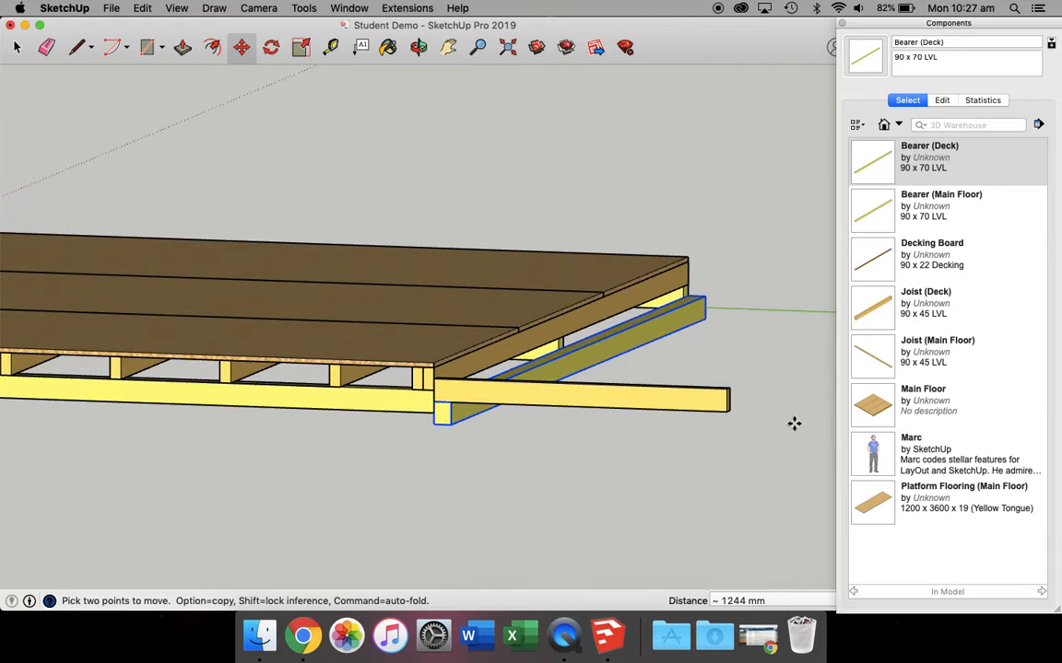
- Insert another Bearer (Deck) in front of the floor and open it for editing, ready to rotate its geometry
left_click(884, 166)
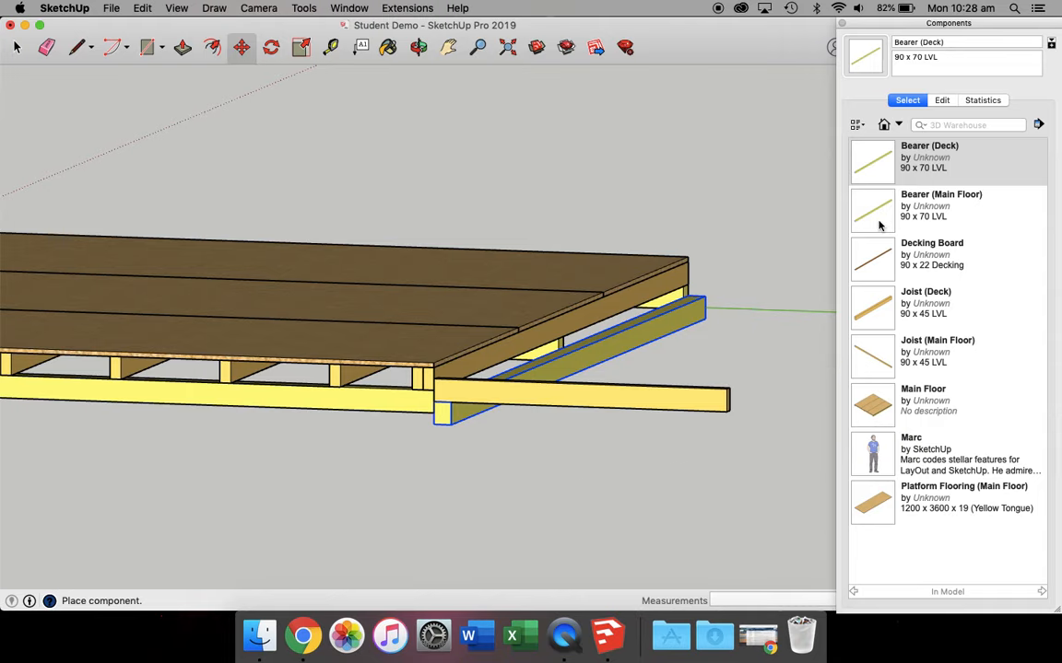
left_click(231, 473)
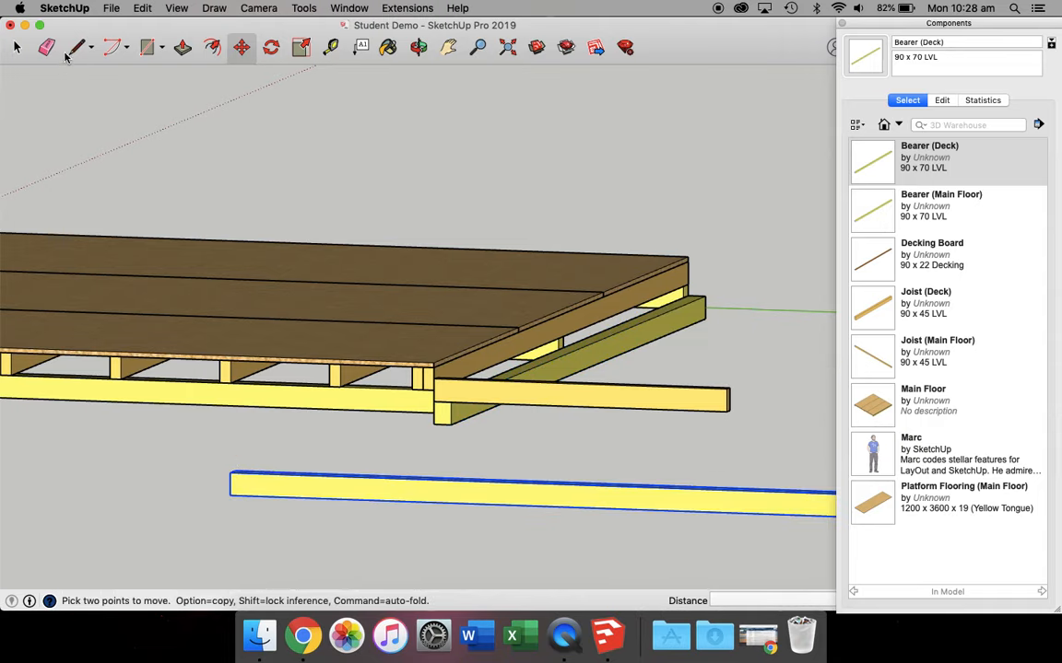
left_click(9, 52)
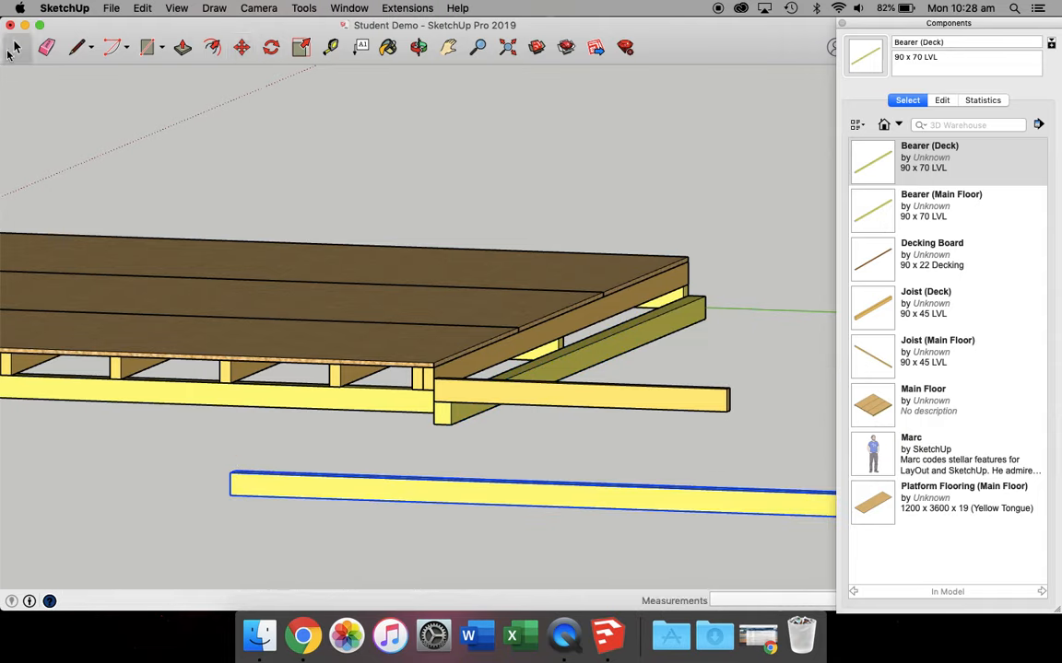
double_click(351, 483)
key("q")
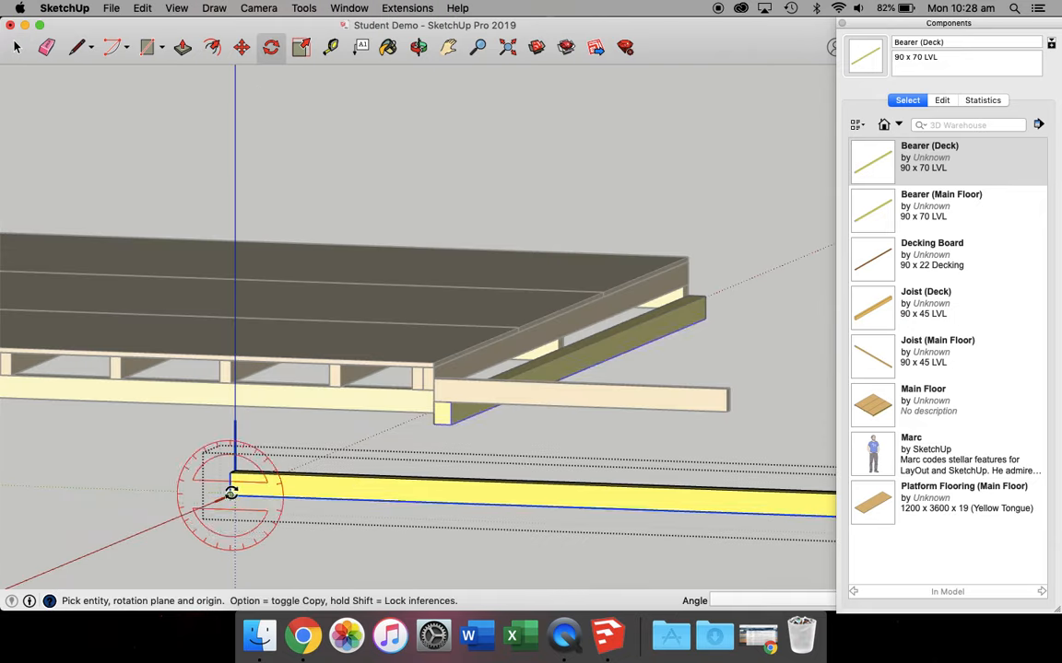
left_click(230, 472)
left_click(315, 475)
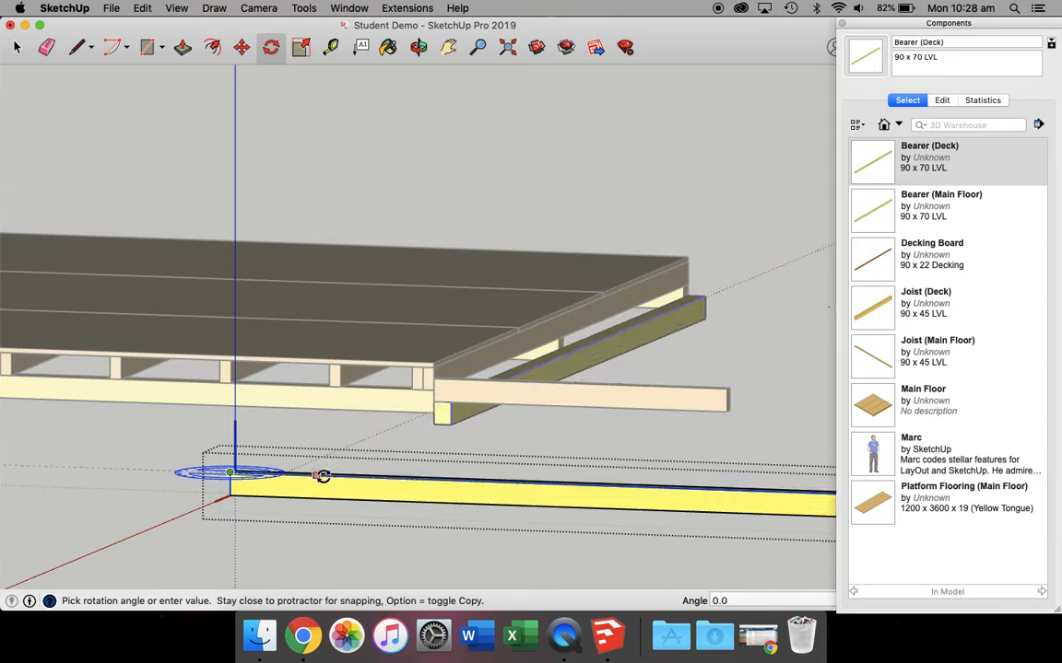
key("Escape")
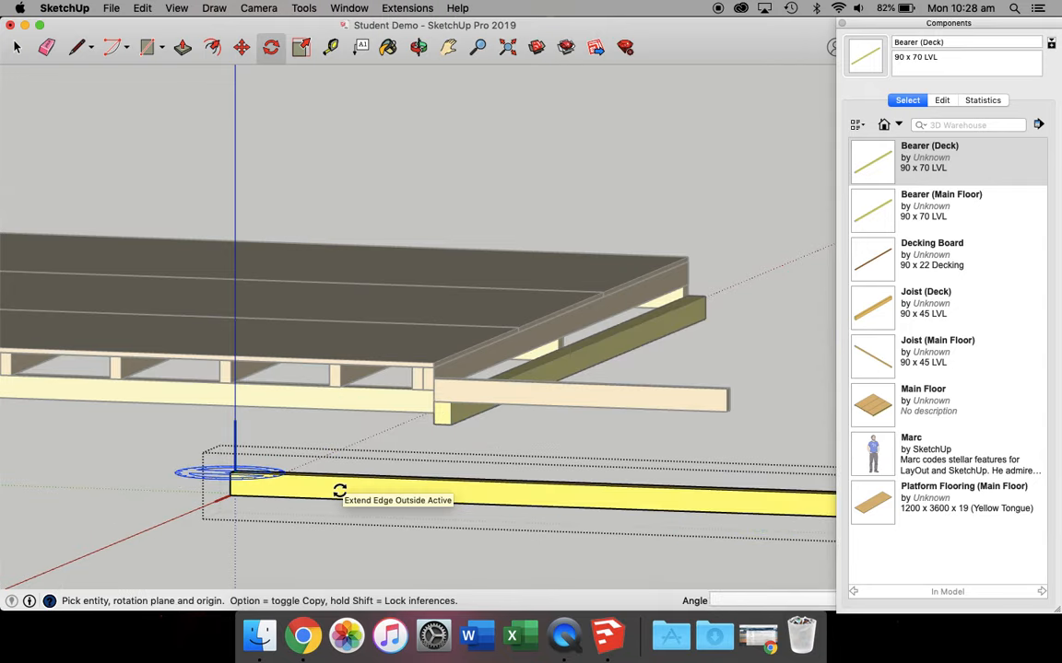
- Rotate all geometry inside the Bearer (Deck) component 90 degrees to run crosswise to the deck joist, and leave component editing
key("super+a")
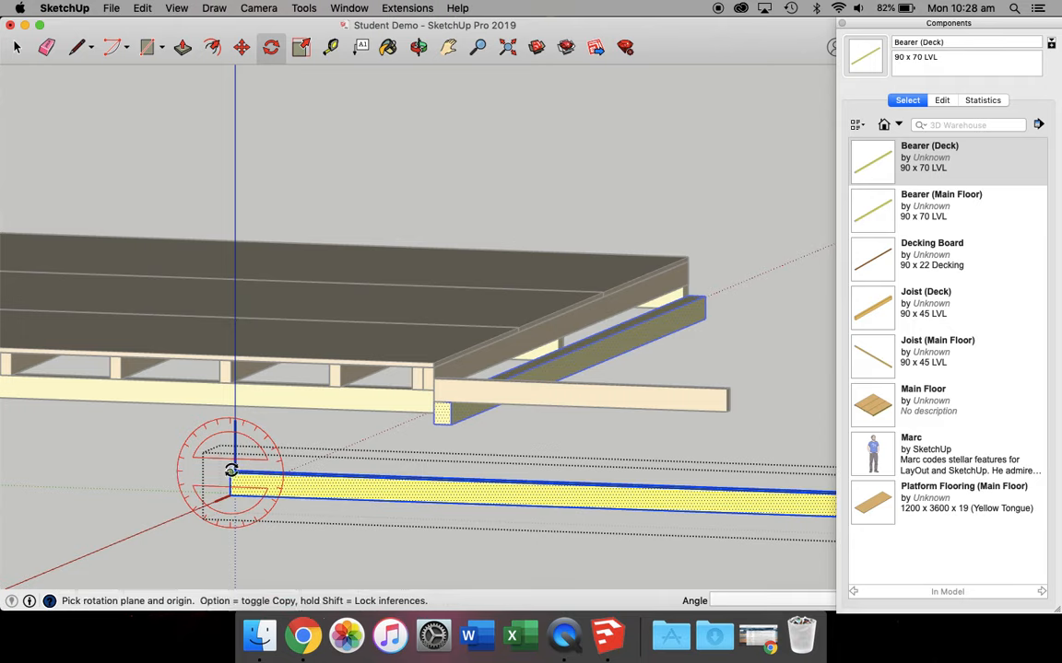
left_click_drag(234, 471, 301, 473)
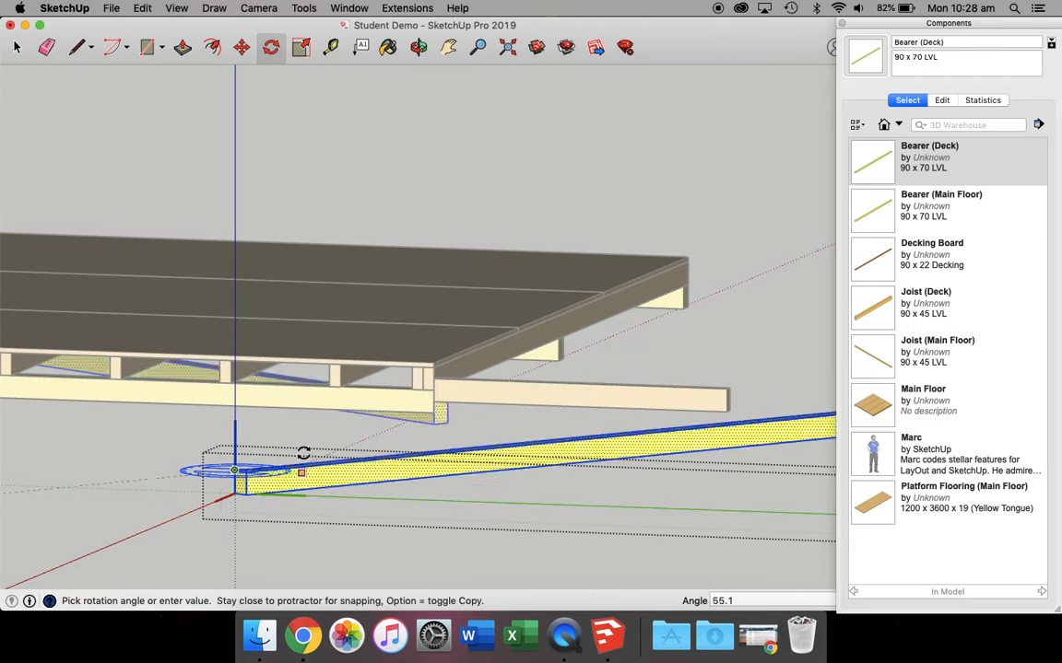
left_click(297, 441)
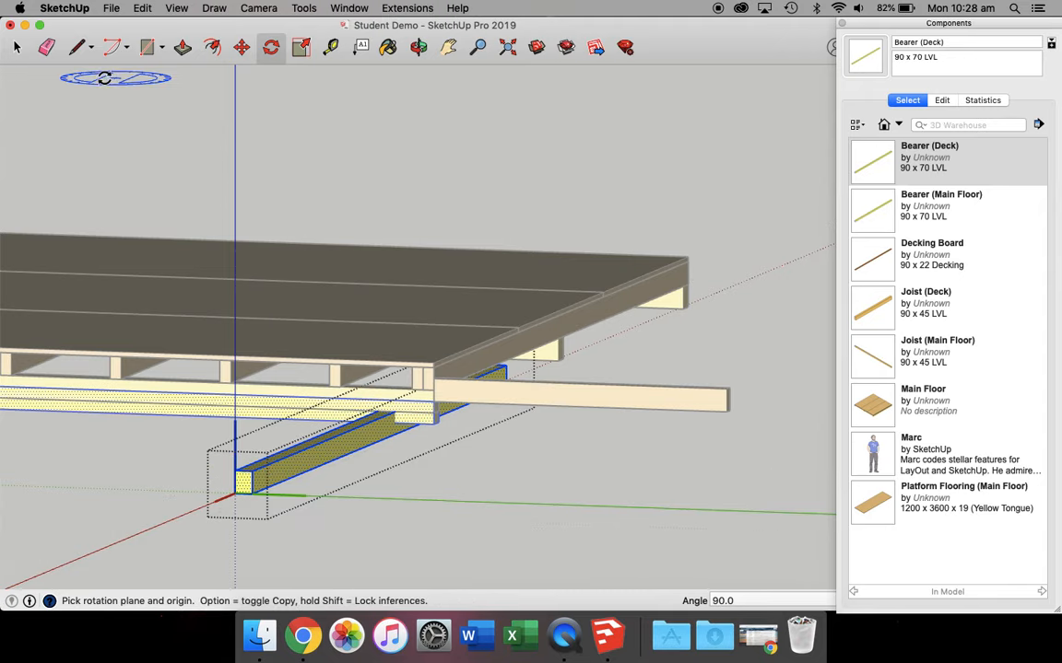
left_click(16, 46)
left_click(152, 442)
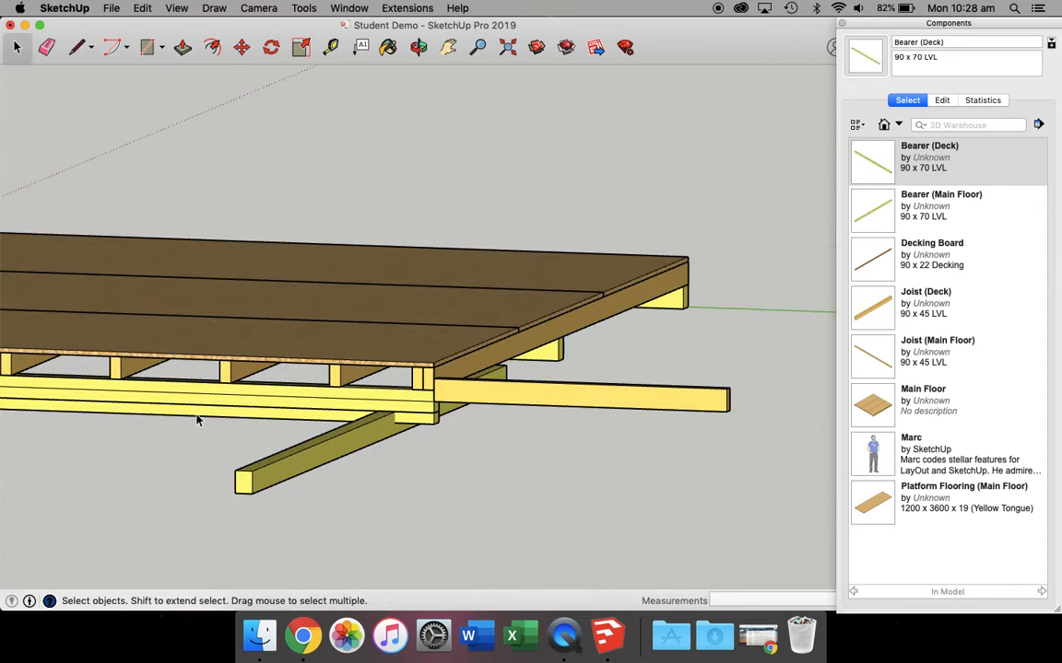
- Delete the bearer lying along the floor's side and move the remaining Bearer (Deck) under the deck joist's inner lower corner
left_click(240, 477)
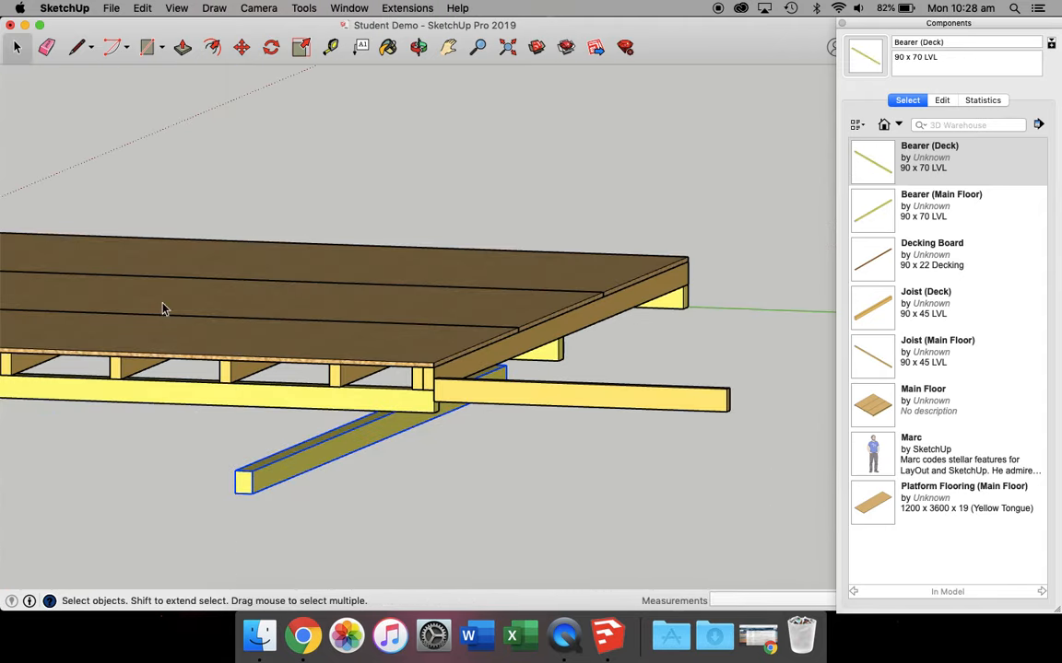
left_click(241, 47)
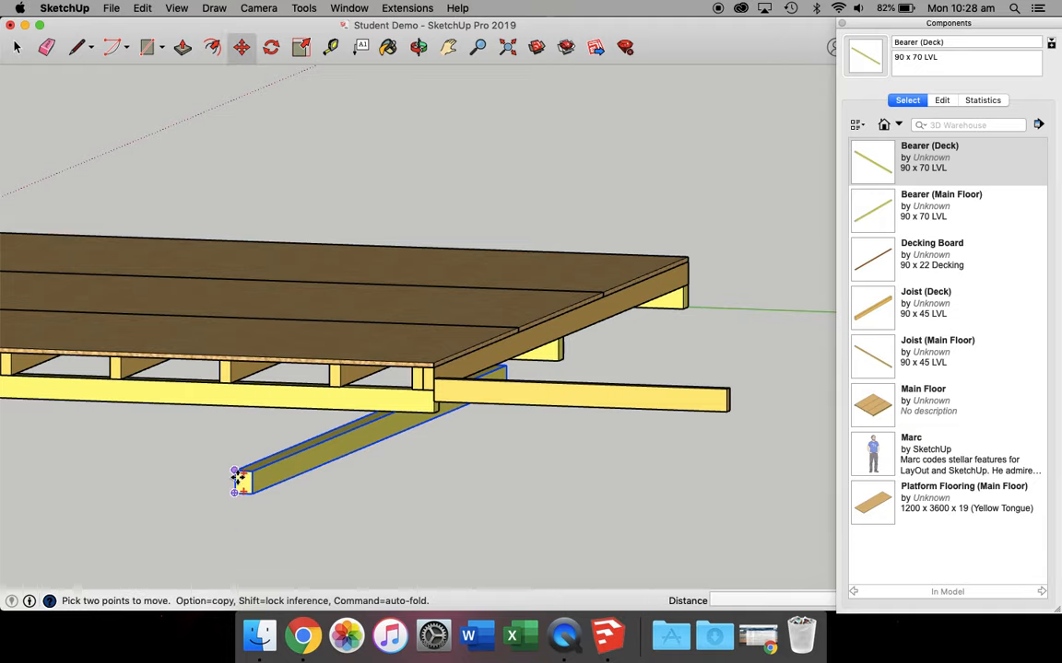
left_click(240, 478)
left_click(436, 401)
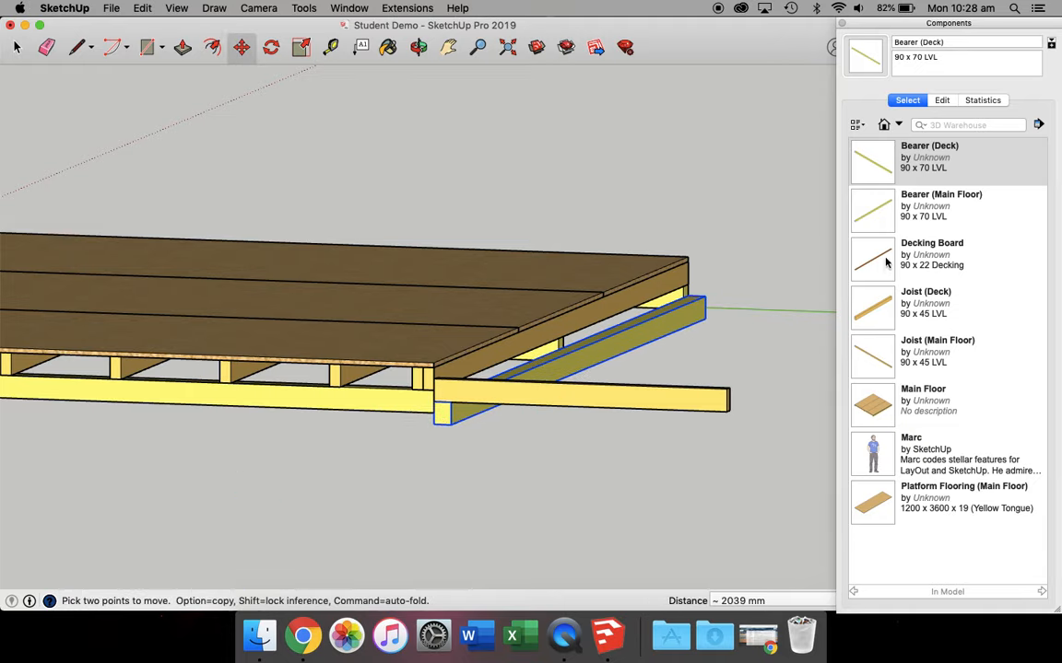
- Insert a second Bearer (Deck) and move it under the outer end of the deck joist, parallel to the first
left_click(883, 173)
left_click(687, 440)
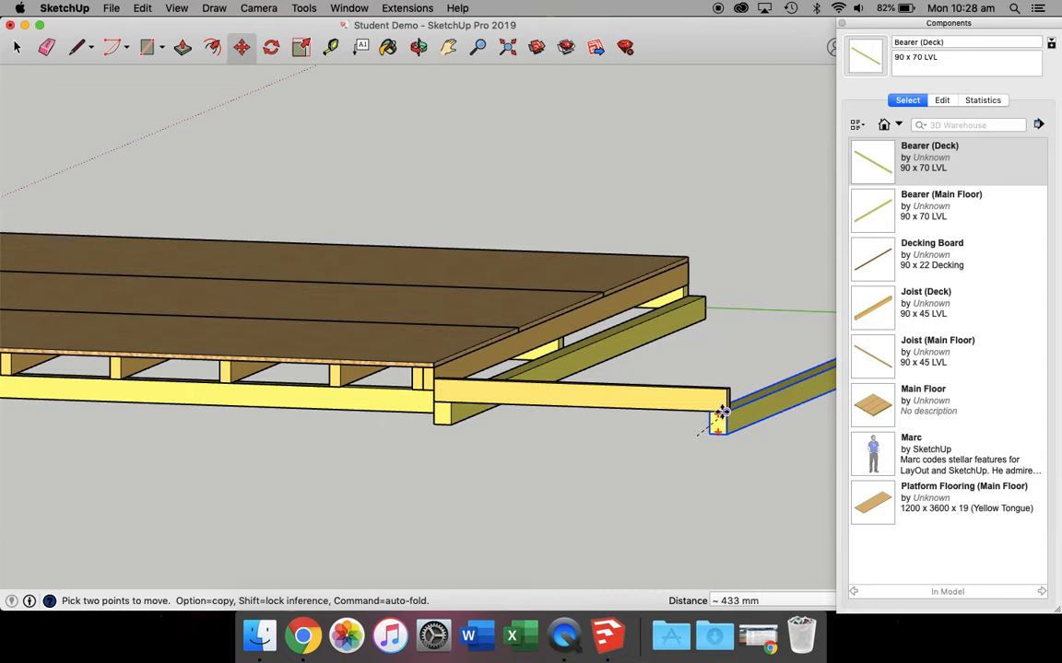
scroll(724, 414, "up", 2)
left_click(725, 413)
- Insert another Joist (Deck) and position it across the opposite ends of the two deck bearers, flush with the floor corner
scroll(506, 412, "down", 5)
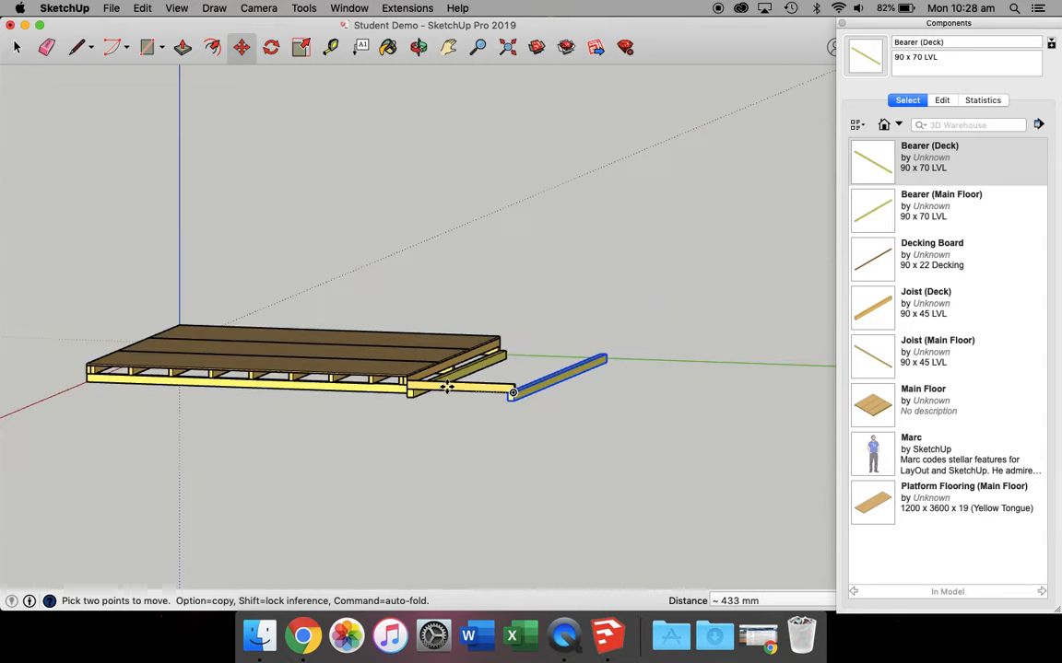
left_click(419, 50)
left_click_drag(611, 398, 178, 407)
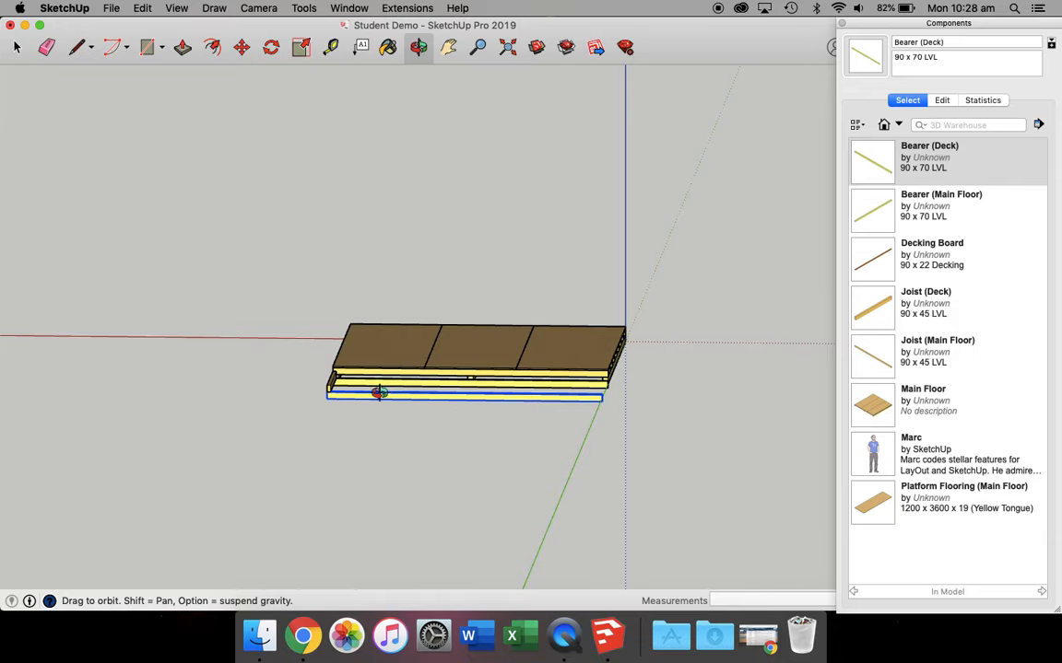
scroll(616, 406, "up", 5)
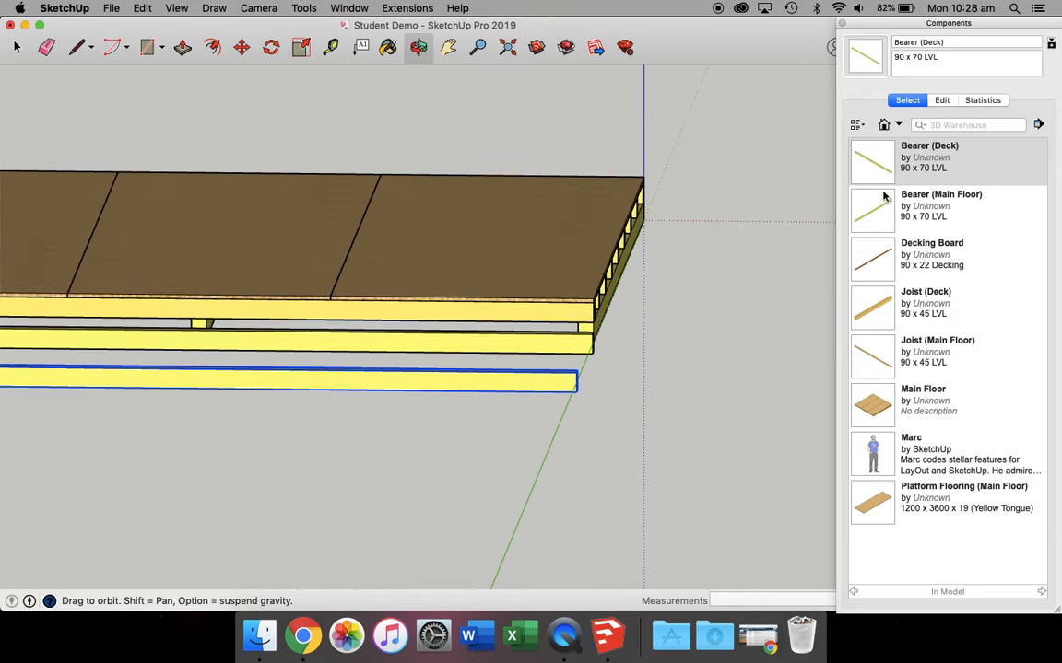
left_click(872, 307)
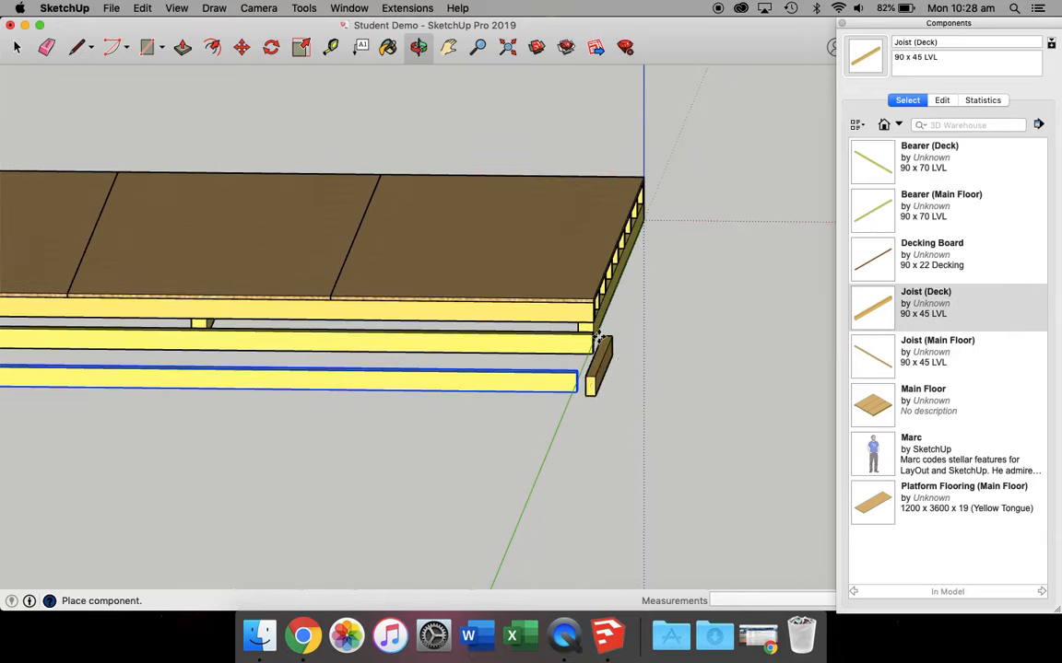
left_click(564, 314)
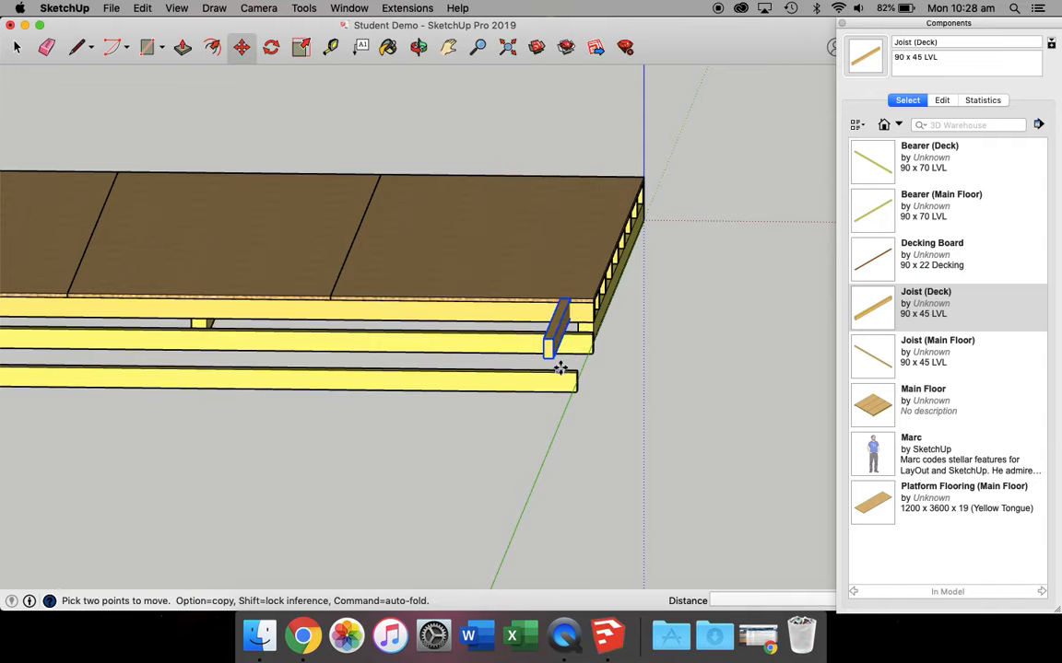
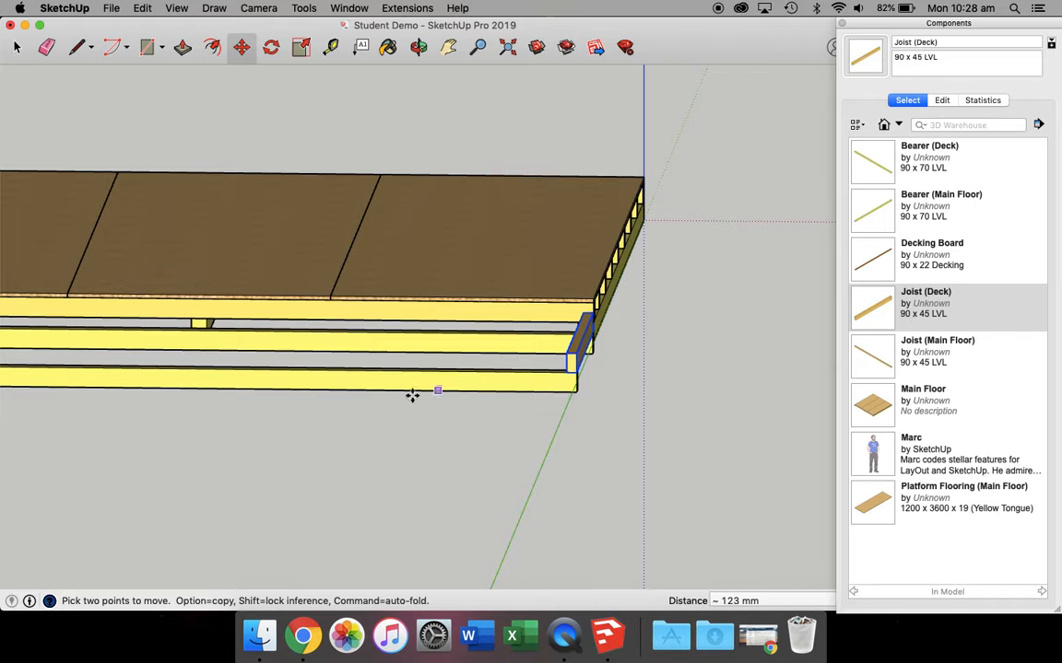
- Draw a 450 mm spacing line along the outer bearer's upper edge from the middle of the first deck joist's lower end edge
scroll(315, 445, "down", 2)
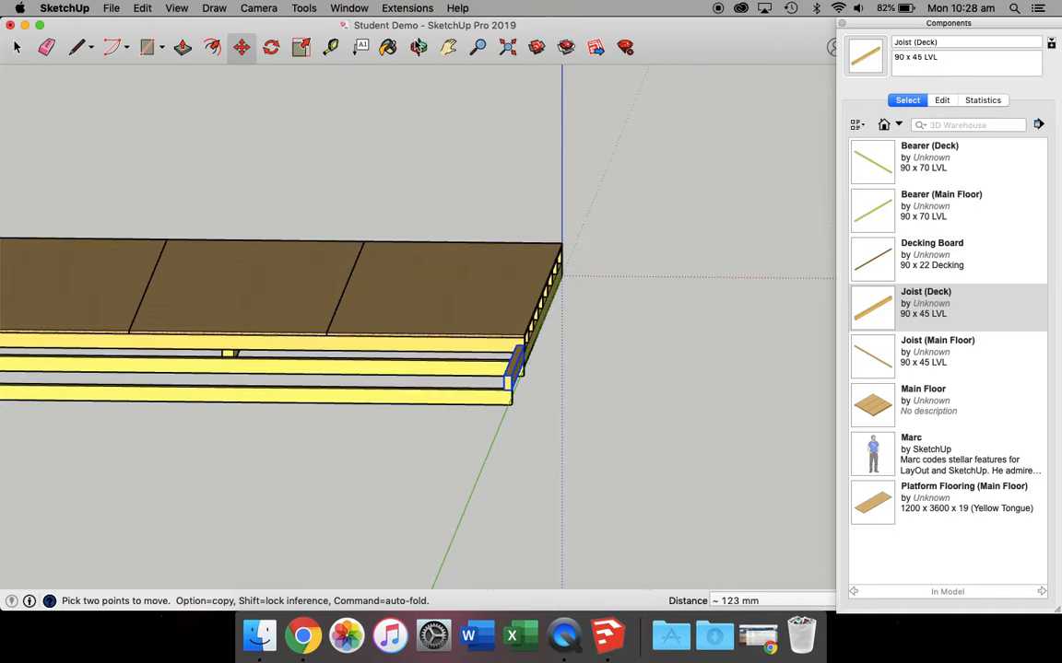
left_click(418, 46)
left_click_drag(246, 284, 524, 302)
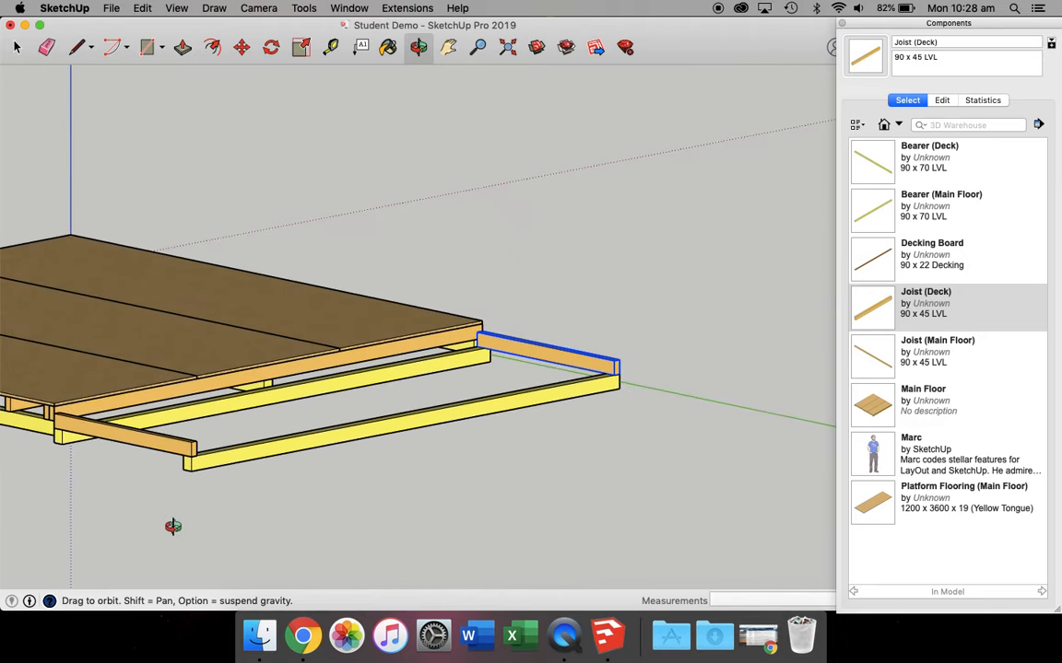
scroll(237, 461, "up", 5)
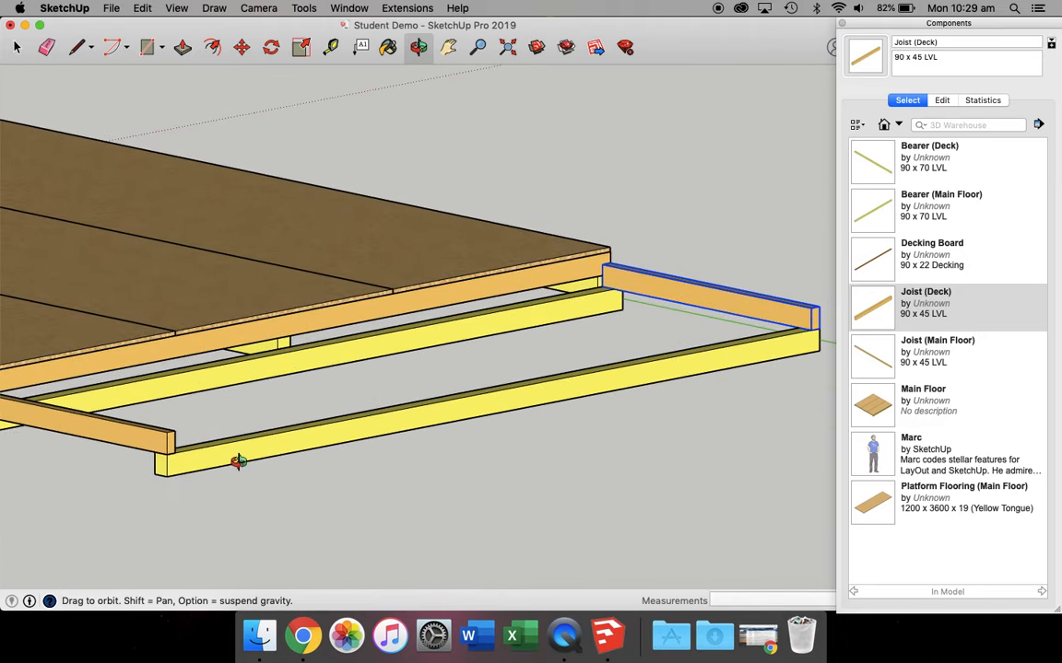
left_click(79, 47)
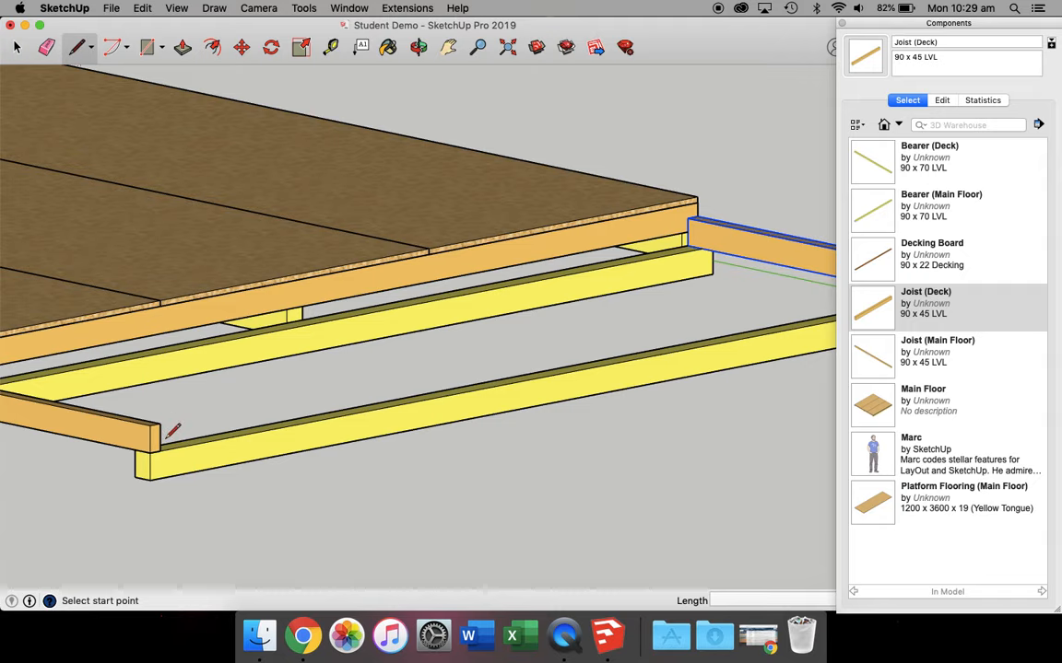
scroll(157, 449, "up", 4)
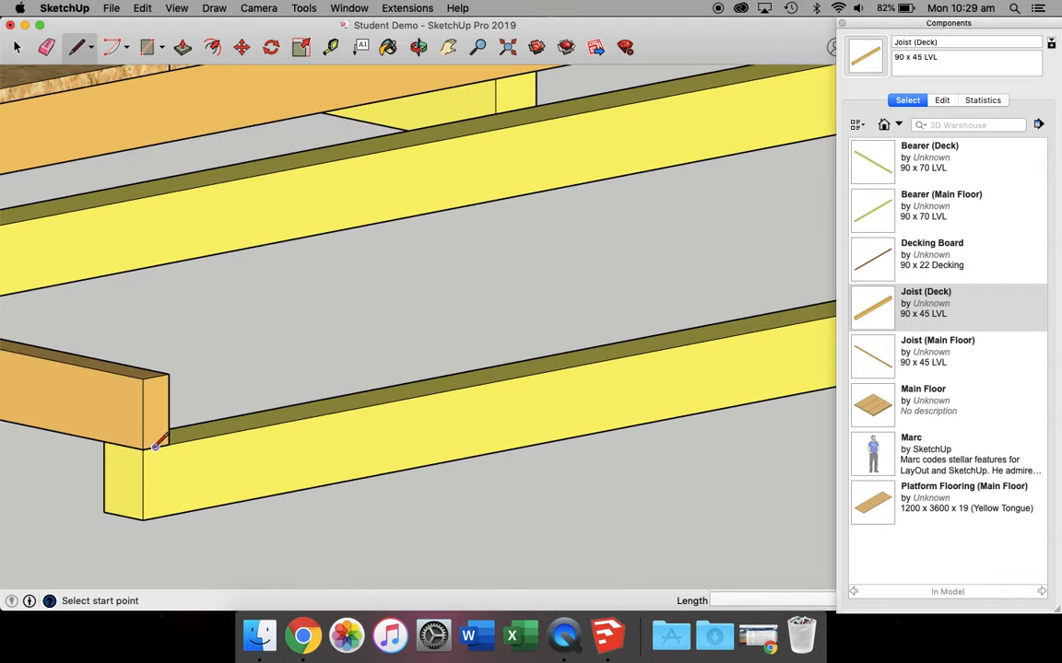
left_click(155, 446)
type("45")
key("Return")
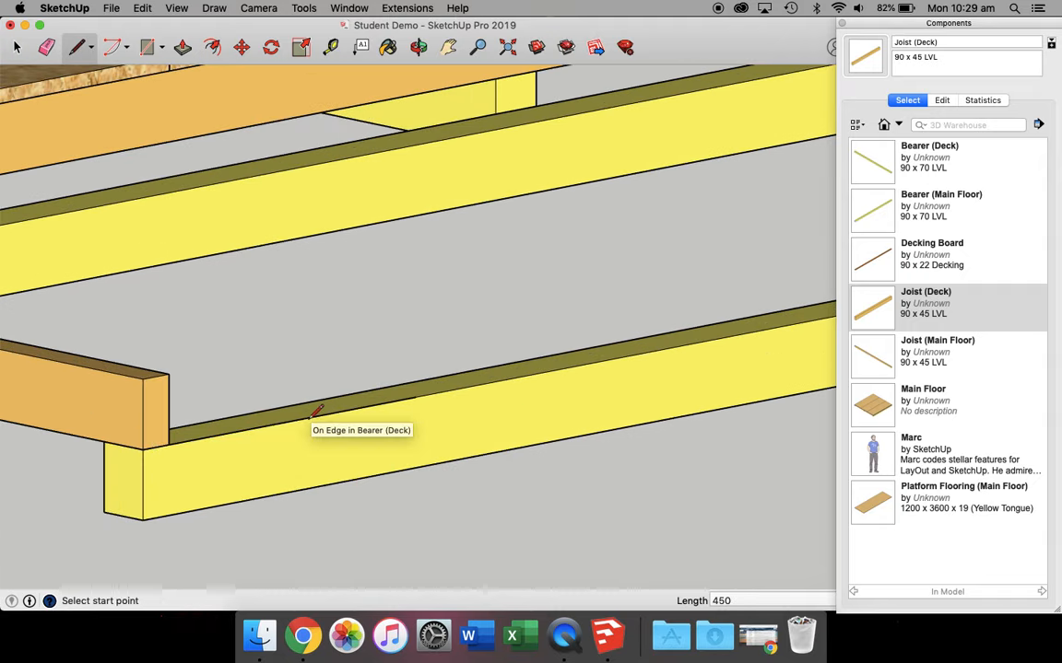
- Draw two further 450 mm lines end to end along the outer bearer's upper edge
left_click(415, 397)
type("450")
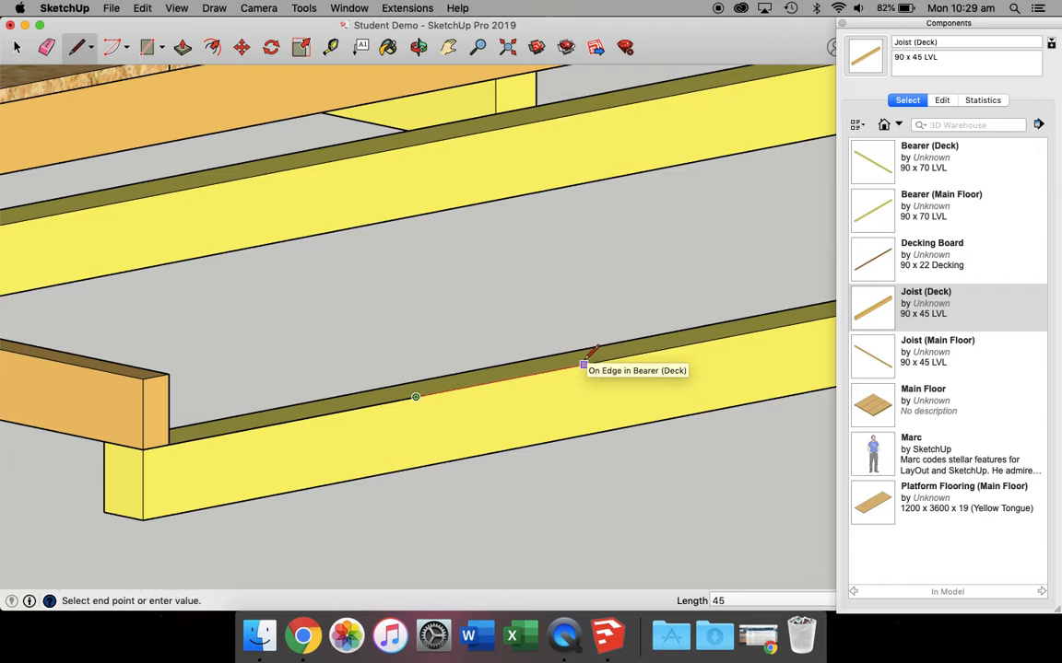
key("Return")
scroll(609, 350, "down", 5)
left_click(615, 353)
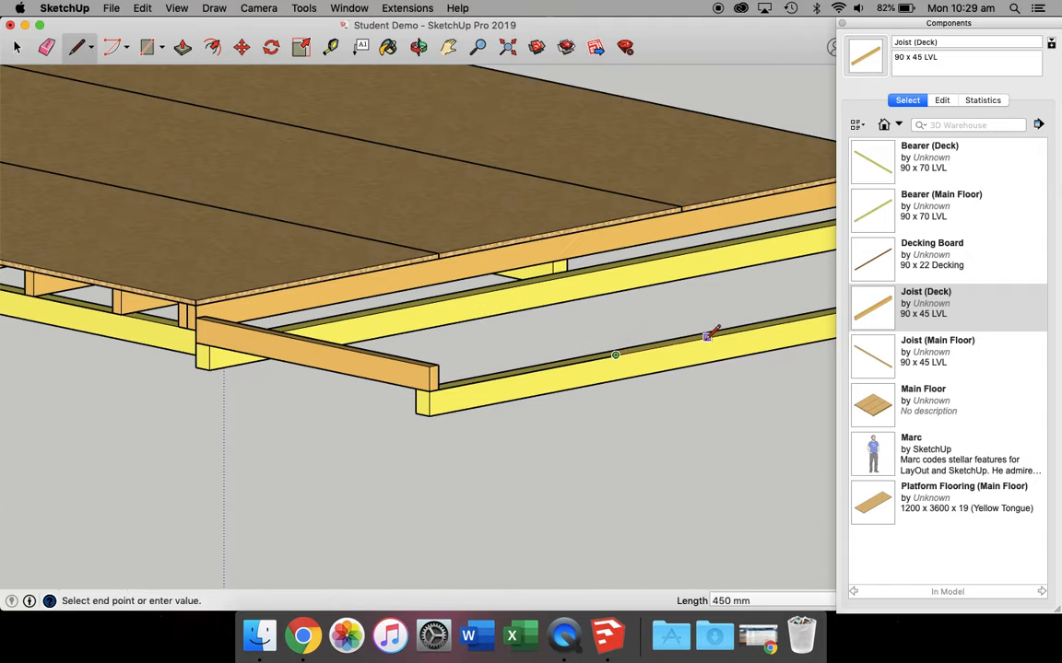
type("450")
key("Return")
- Continue the 450 mm spacing along the outer deck bearer's upper edge with two more lines from the last endpoint
scroll(784, 313, "up", 6)
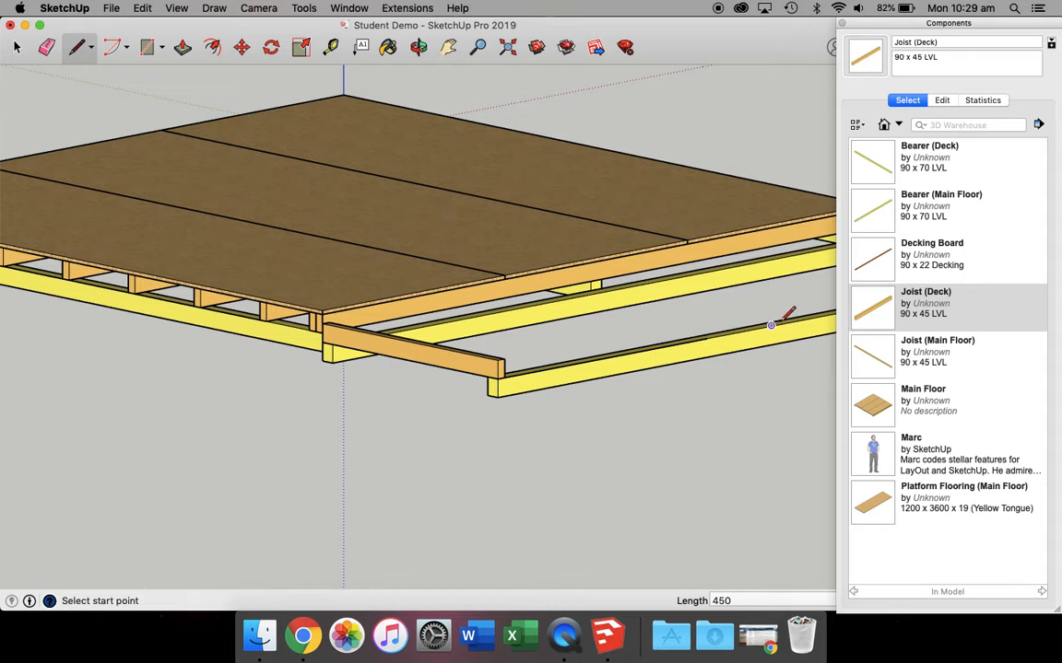
left_click(545, 370)
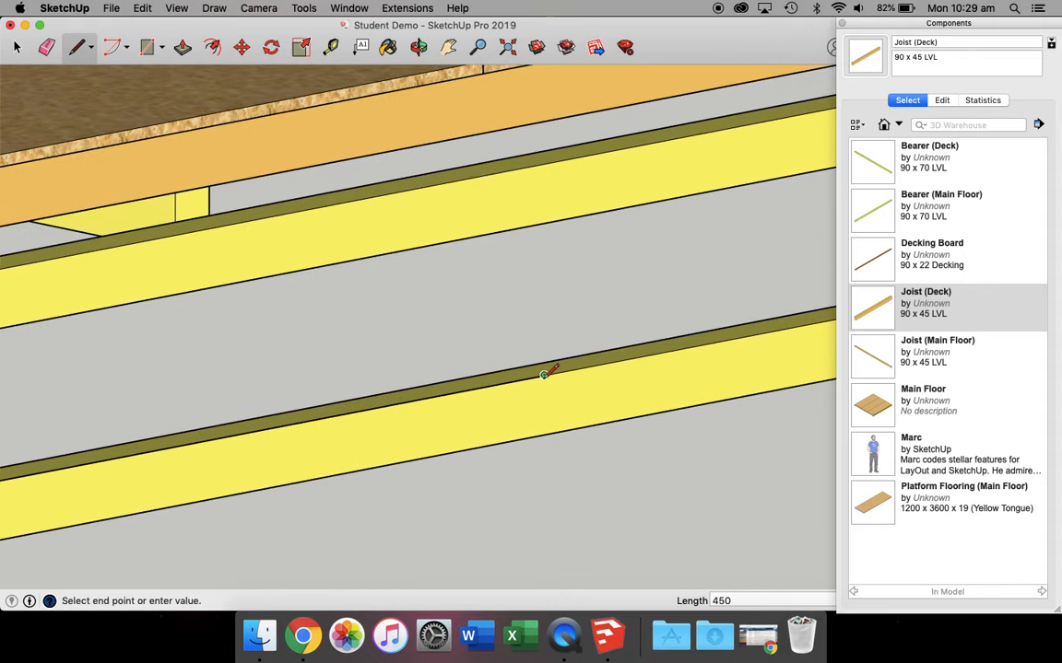
type("450")
key("Return")
scroll(709, 343, "down", 8)
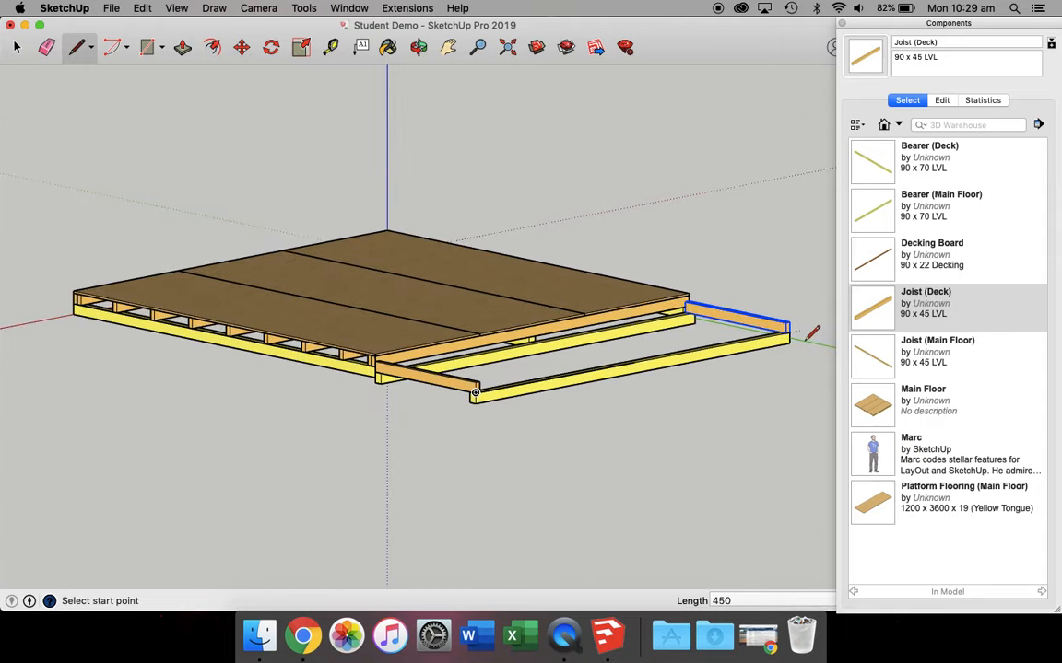
scroll(812, 333, "up", 6)
left_click(63, 432)
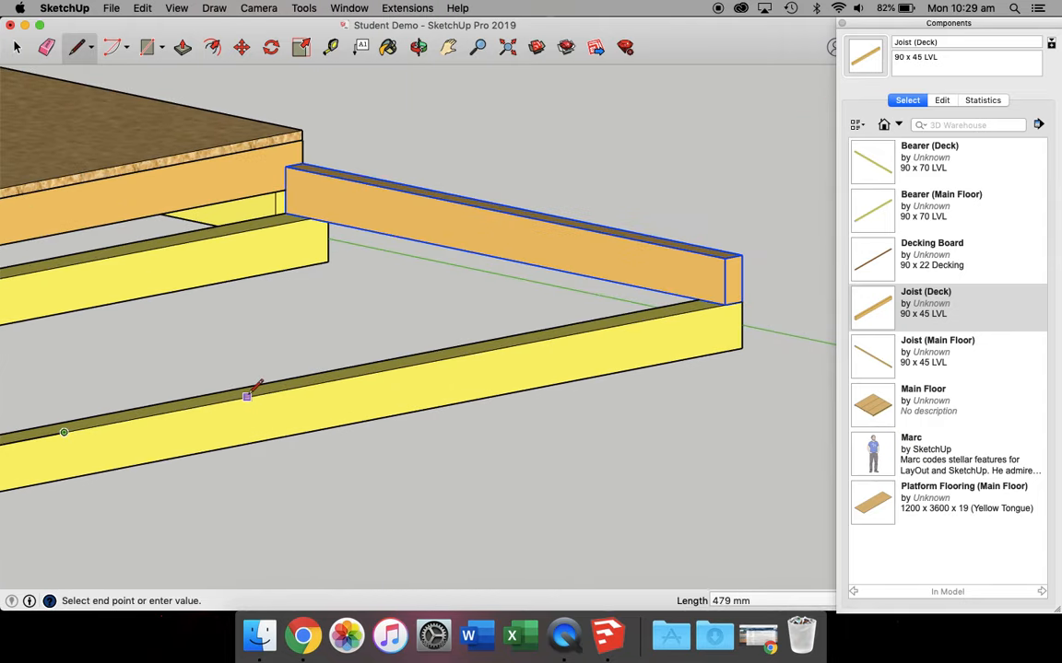
type("450")
key("Return")
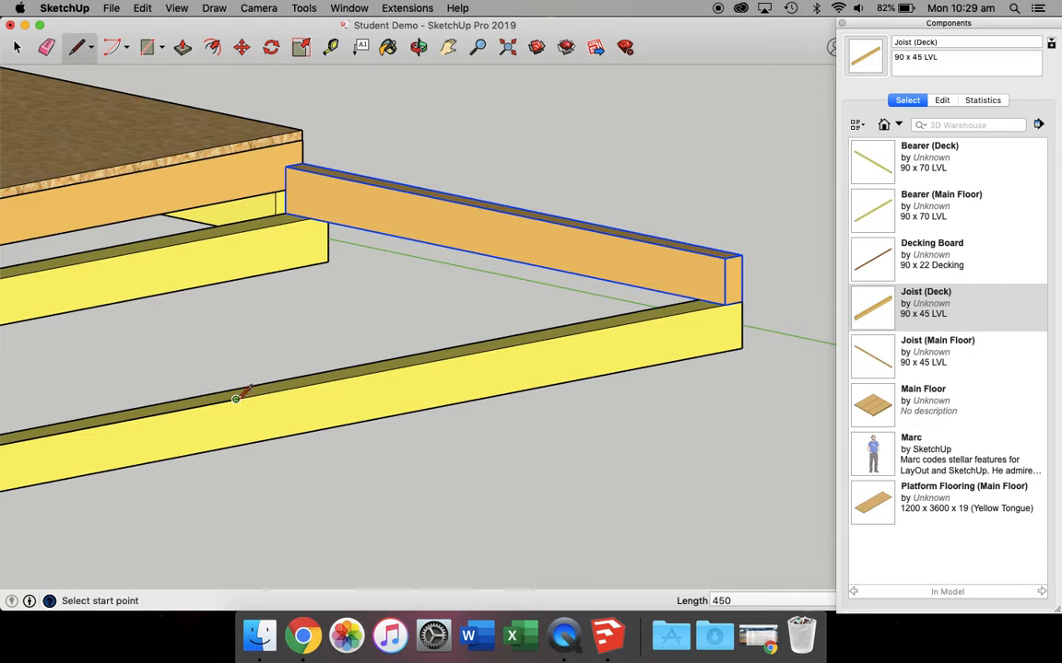
- Draw another two 450 mm lines along the bearer edge, plus a closing line to the far end joist's lower corner
left_click(236, 399)
type("450")
key("Return")
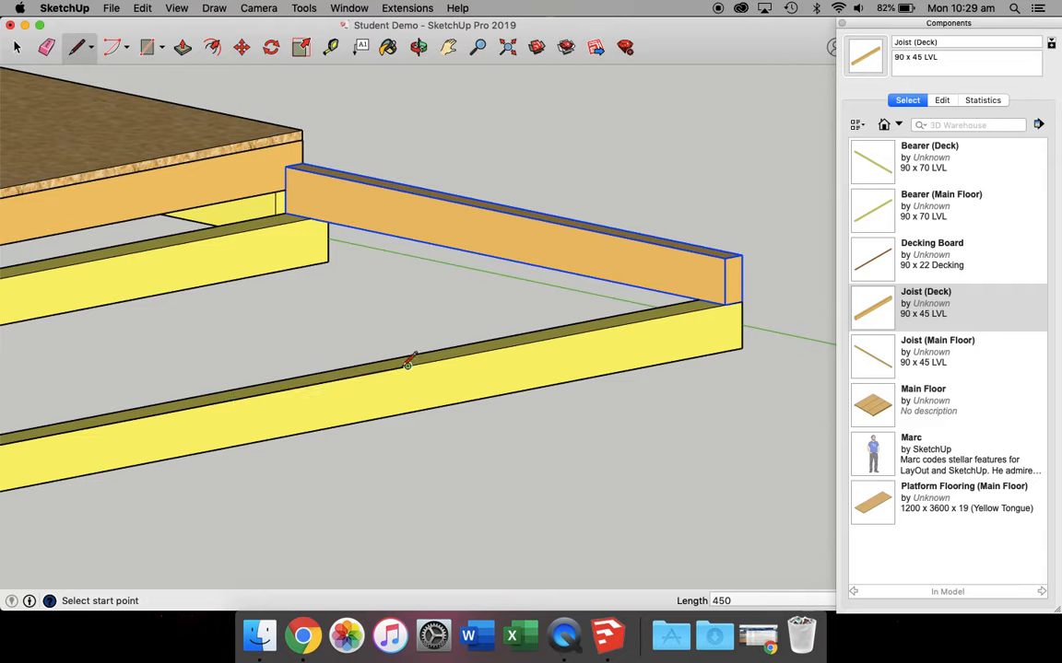
left_click(408, 365)
type("450")
key("Return")
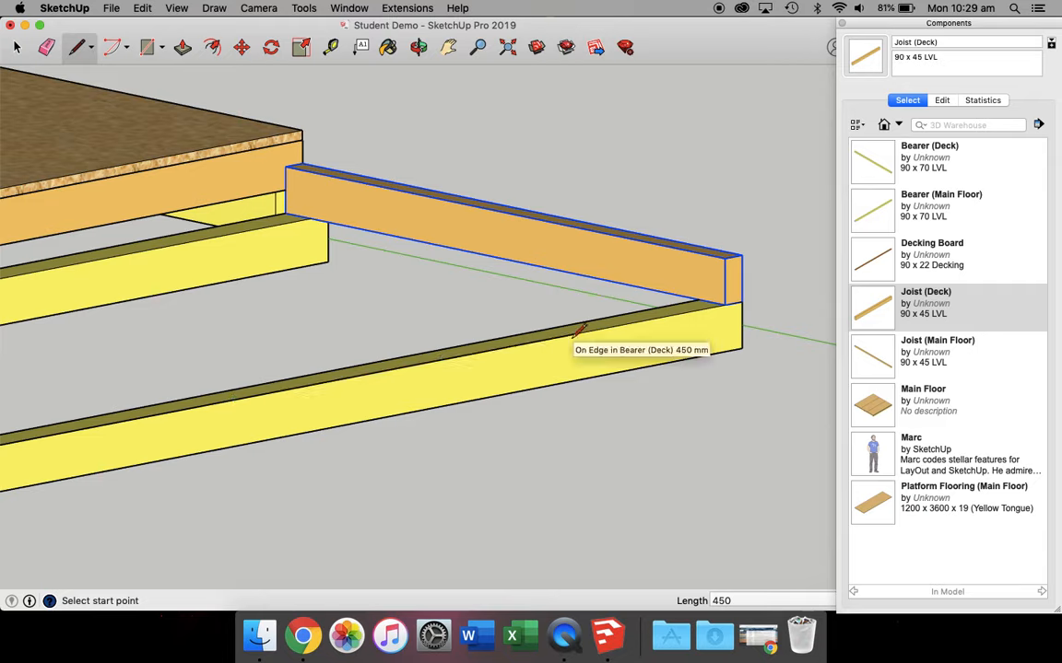
left_click(578, 332)
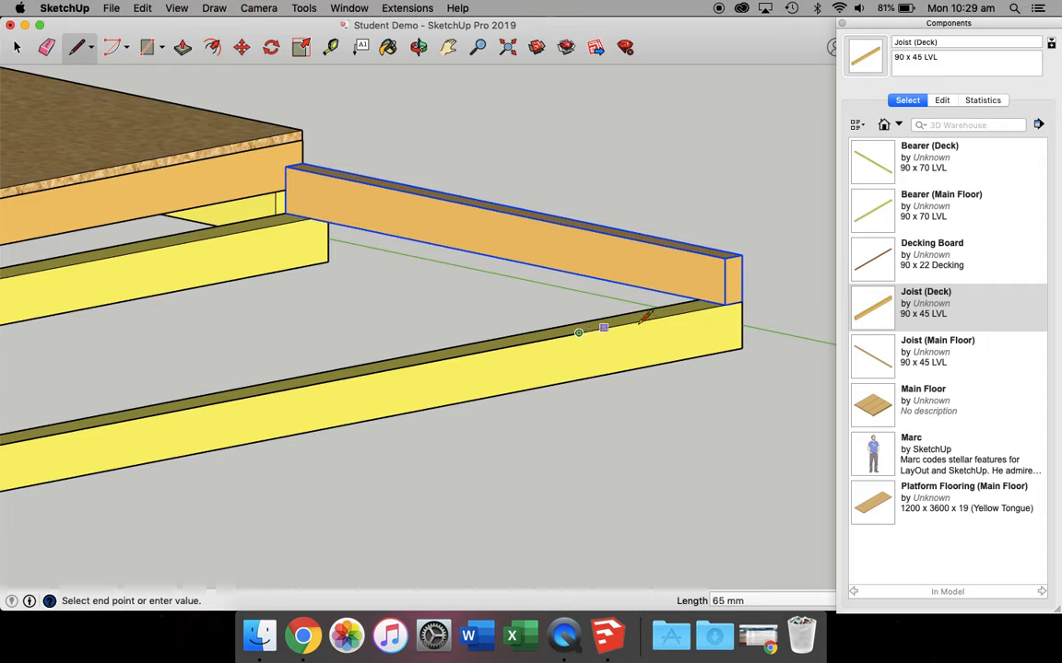
left_click(725, 304)
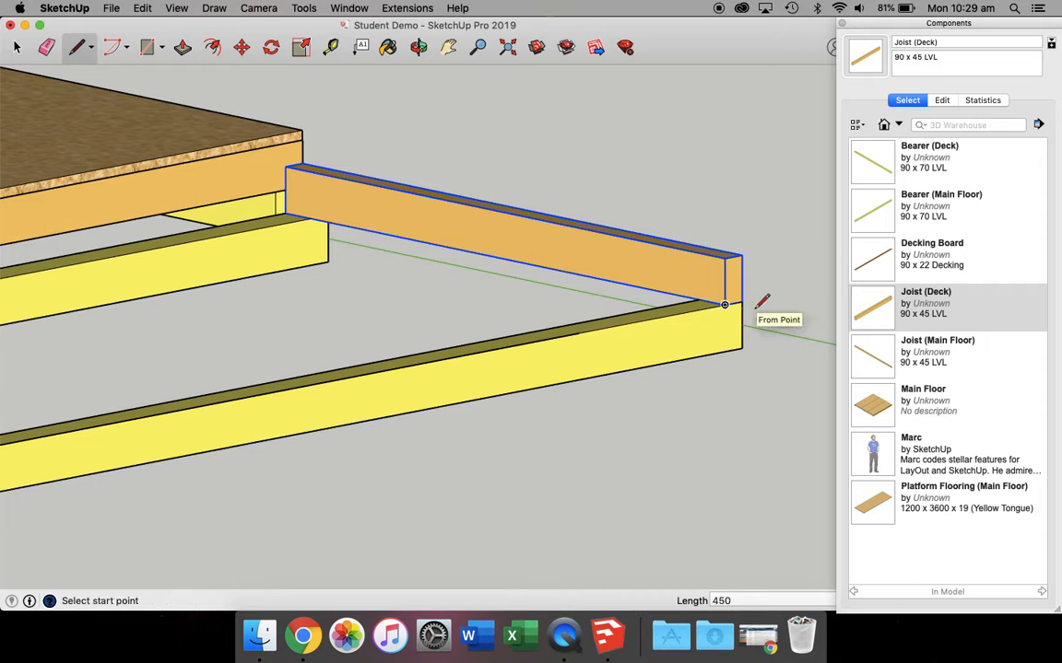
- Insert three Joist (Deck) components across the bearers at the three 450 mm marks nearest the far end joist
left_click(869, 307)
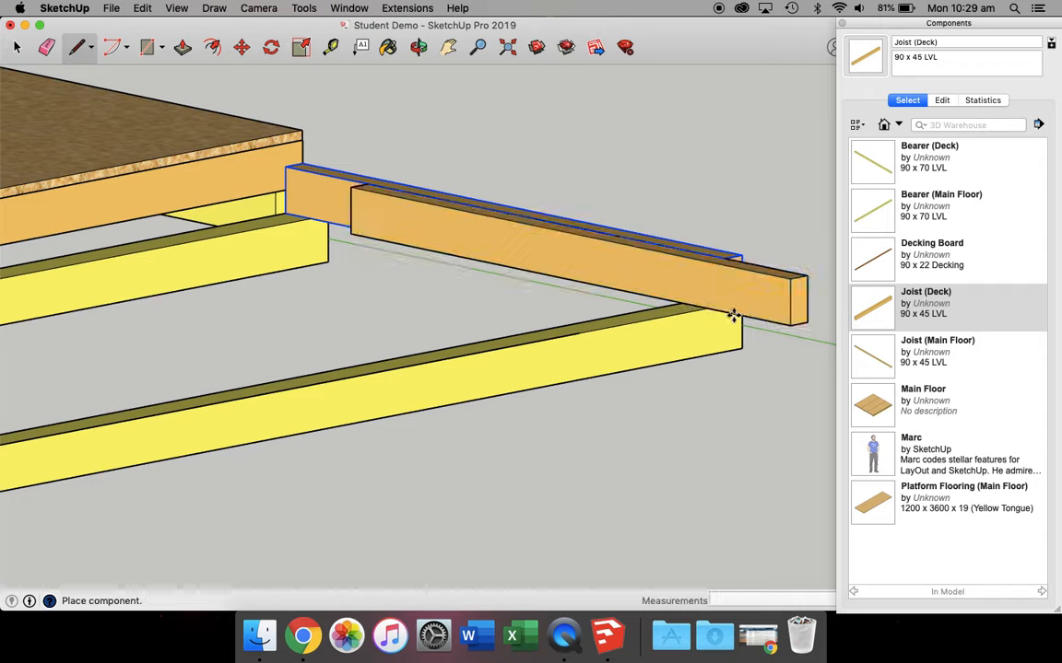
left_click(573, 332)
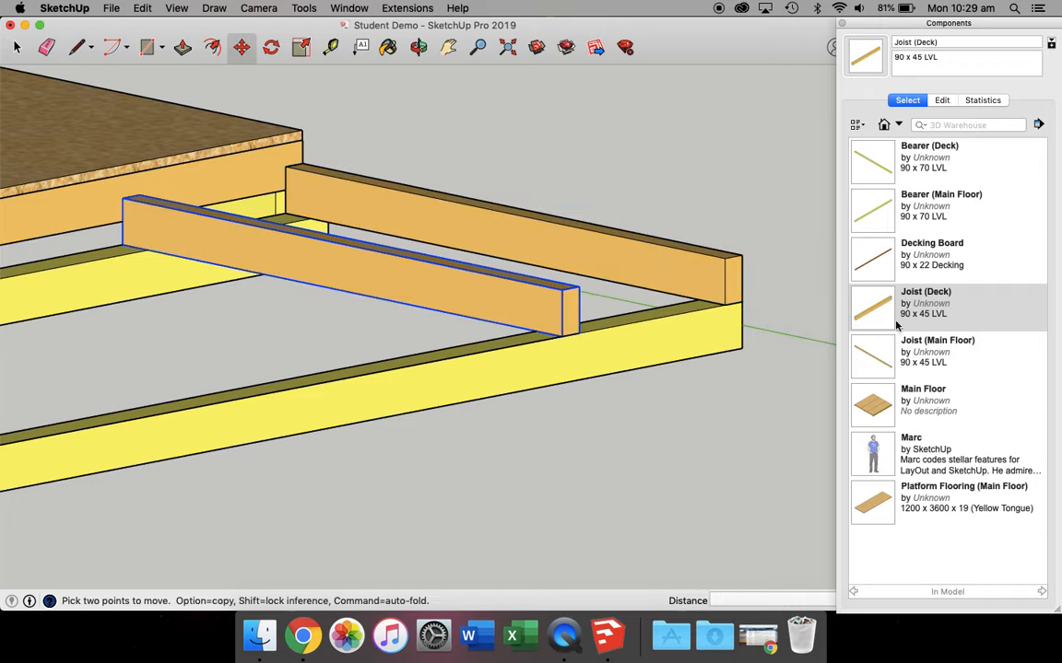
left_click(406, 366)
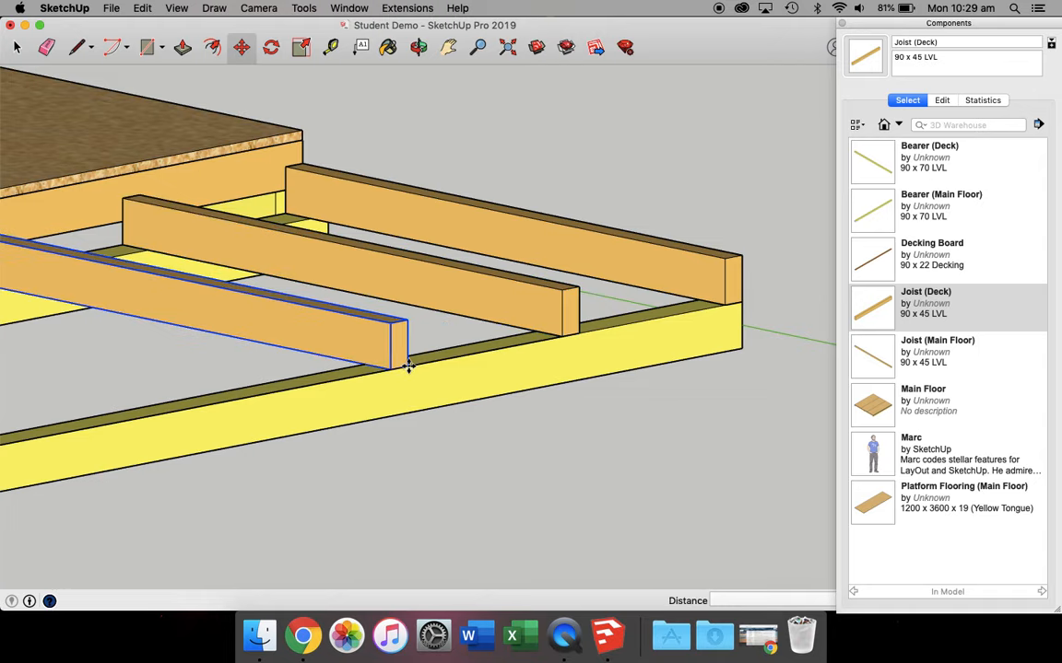
scroll(407, 364, "down", 5)
left_click(876, 313)
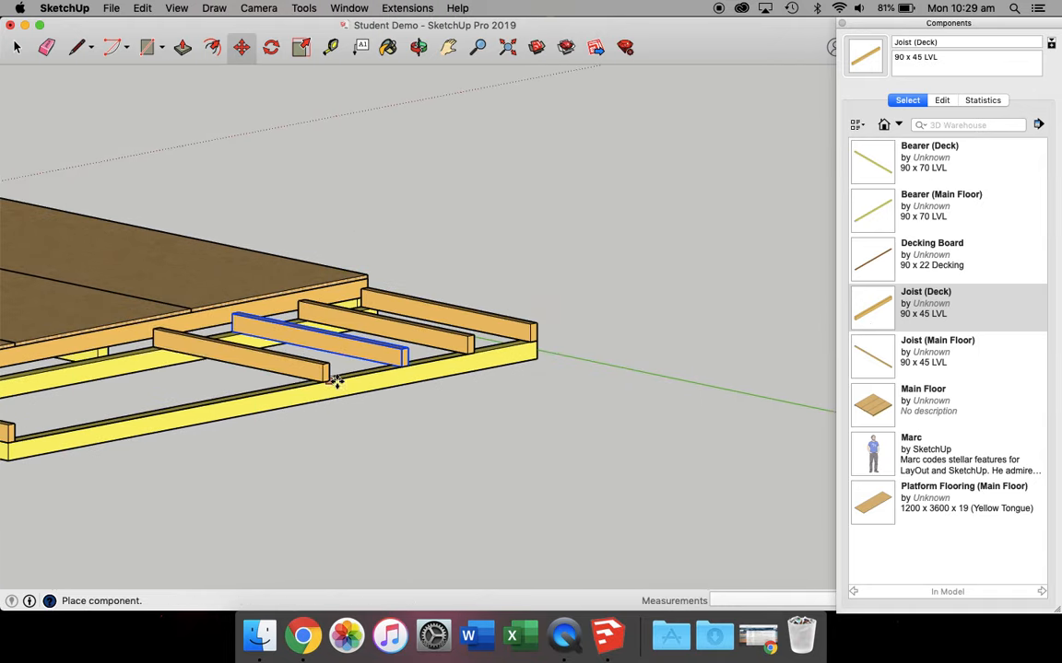
left_click(339, 373)
- Insert four more Joist (Deck) components at the remaining 450 mm marks along the outer bearer
left_click(889, 311)
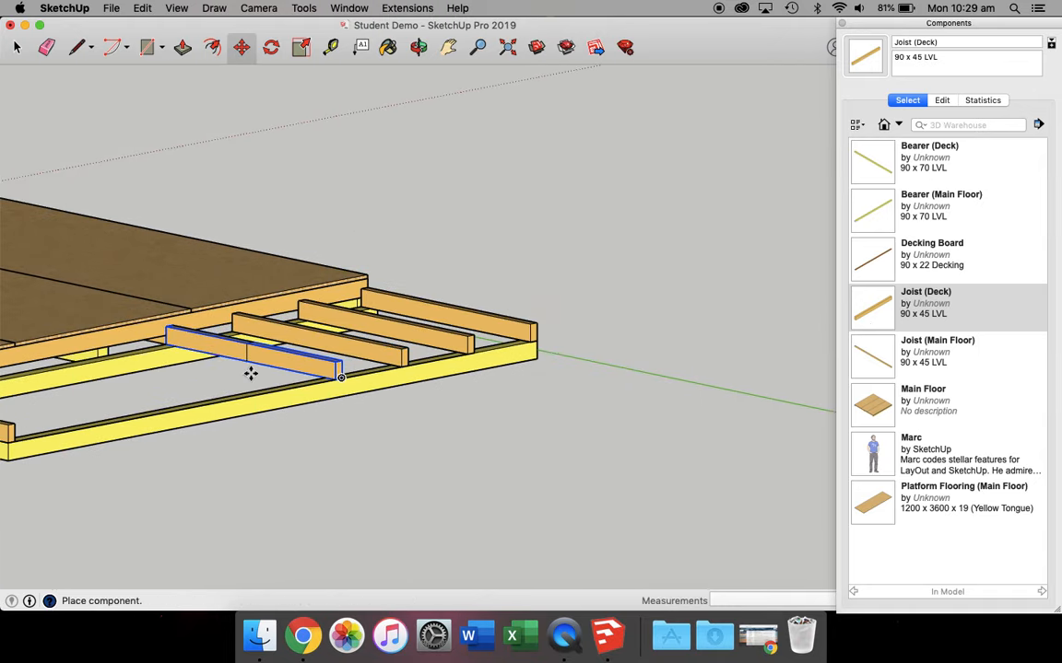
left_click(276, 391)
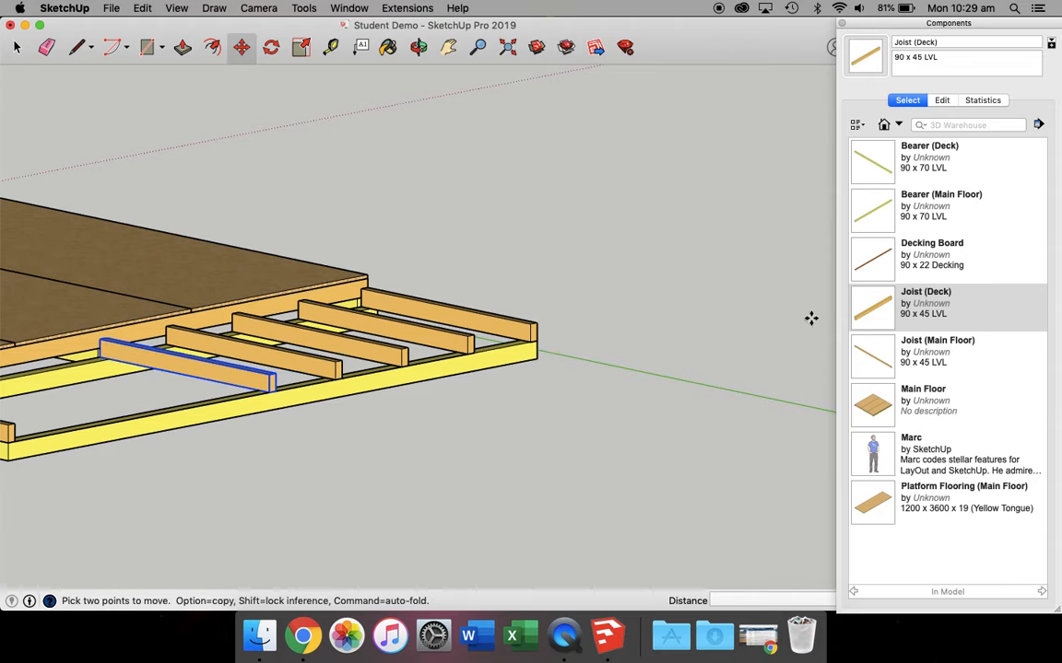
left_click(863, 319)
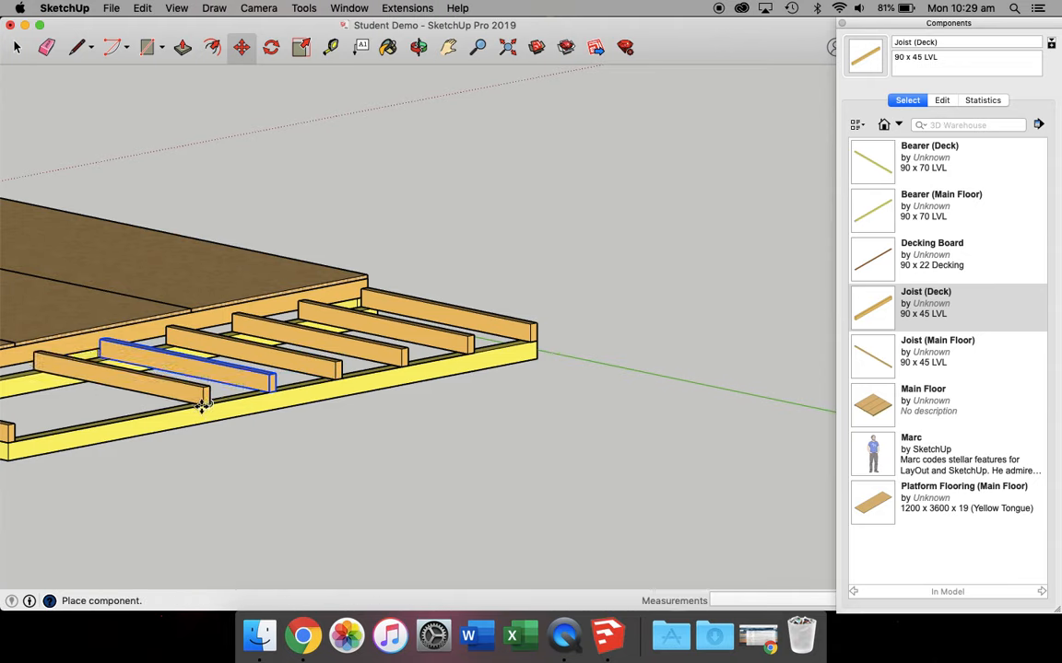
left_click(209, 403)
left_click(873, 319)
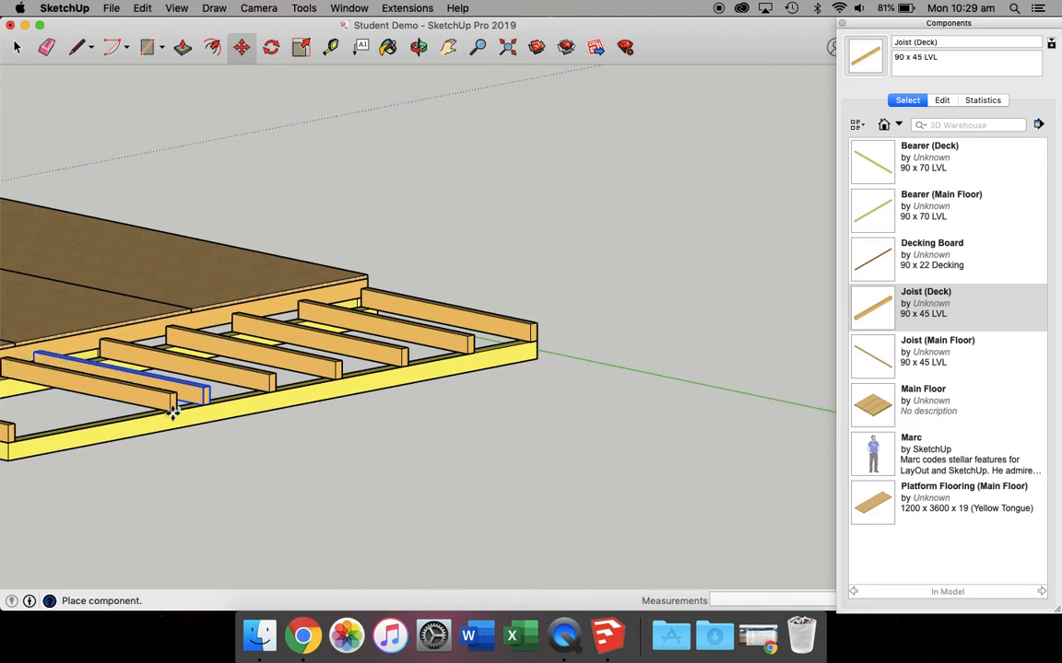
left_click(141, 417)
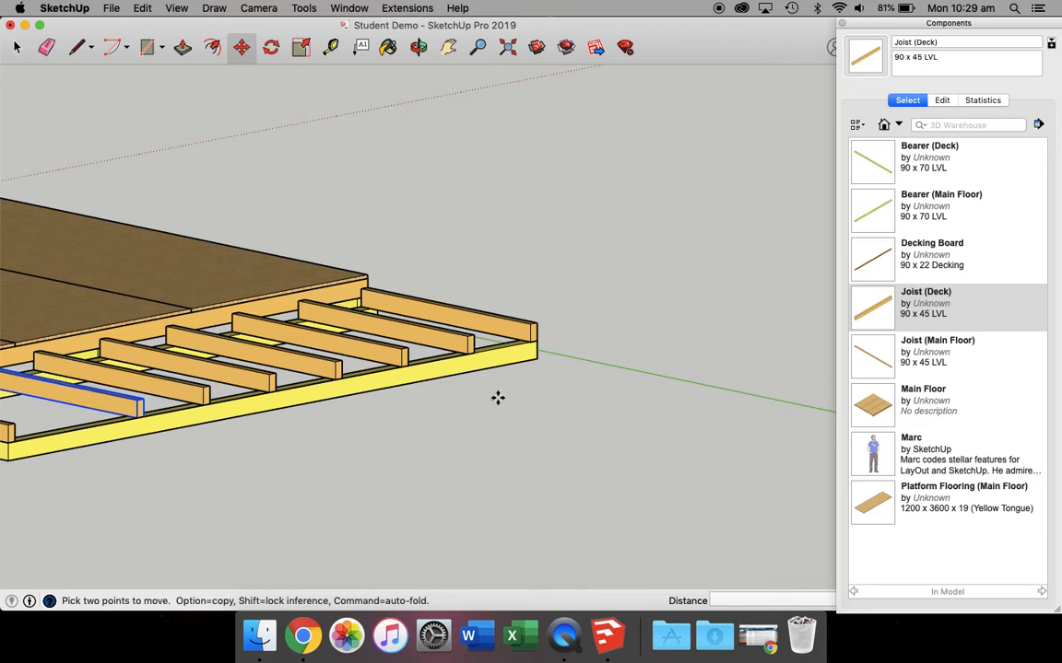
left_click(890, 316)
left_click(77, 424)
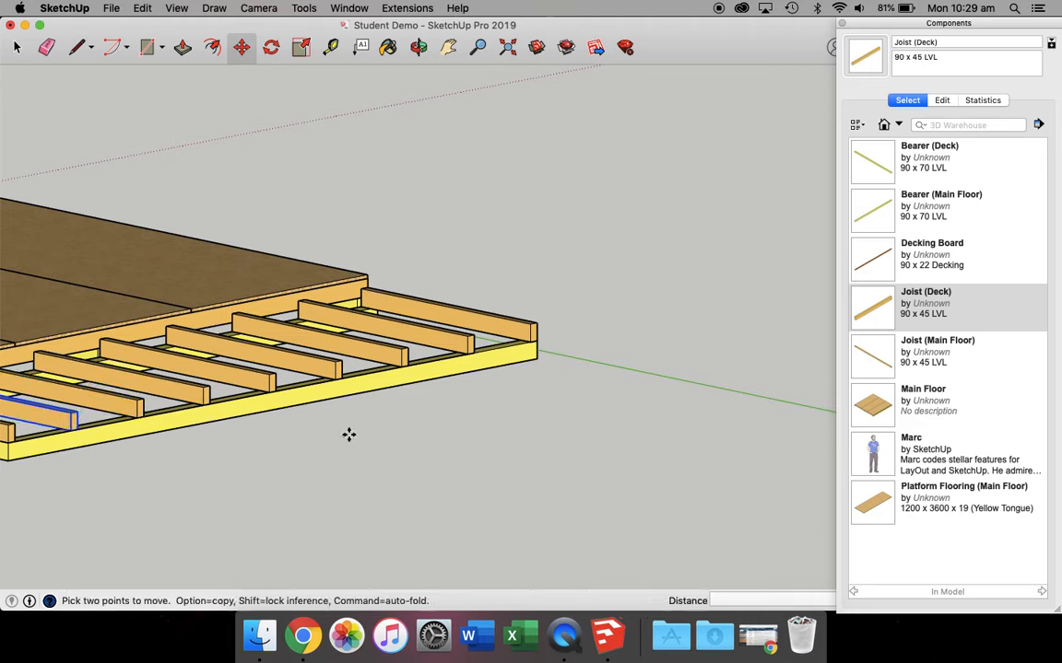
- Insert a Decking Board component in the empty space beyond the floor and deck frame
left_click(419, 47)
left_click_drag(634, 206, 633, 250)
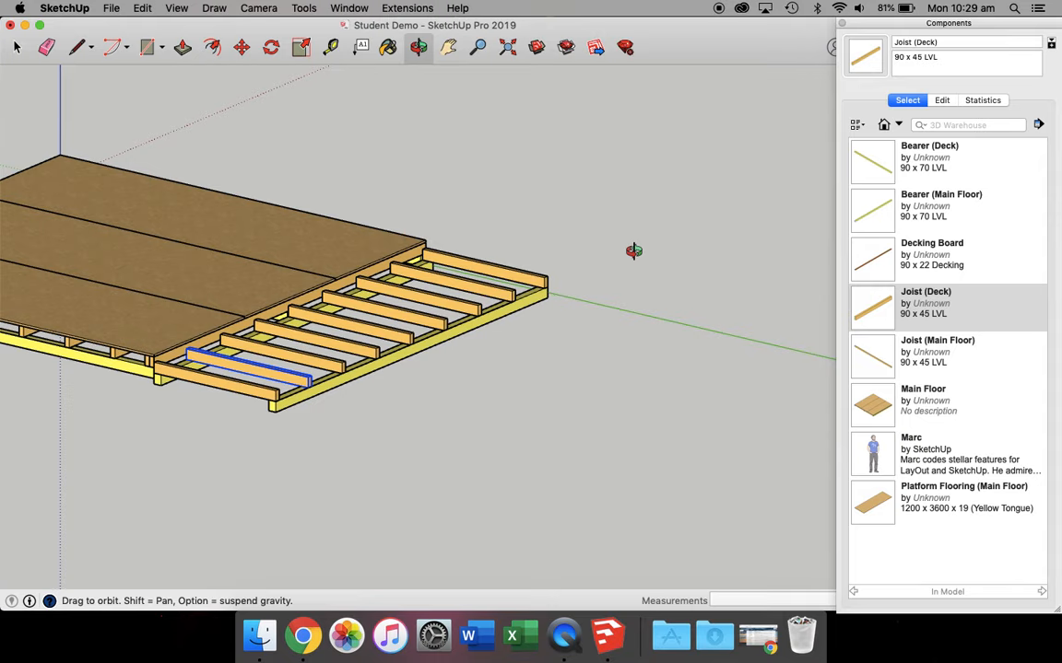
left_click(890, 272)
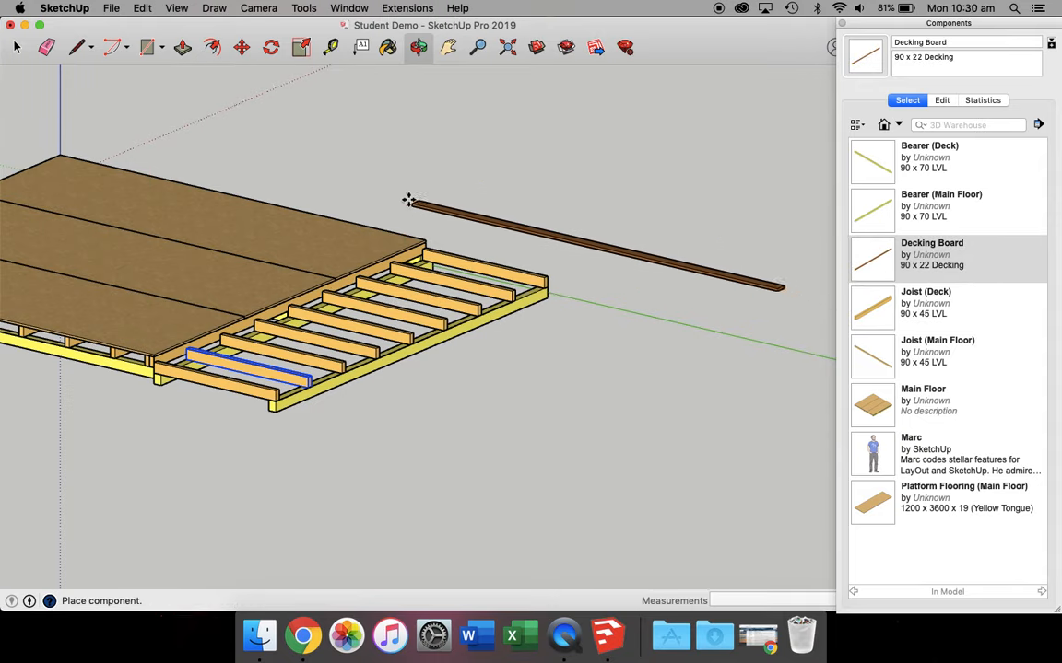
left_click(376, 190)
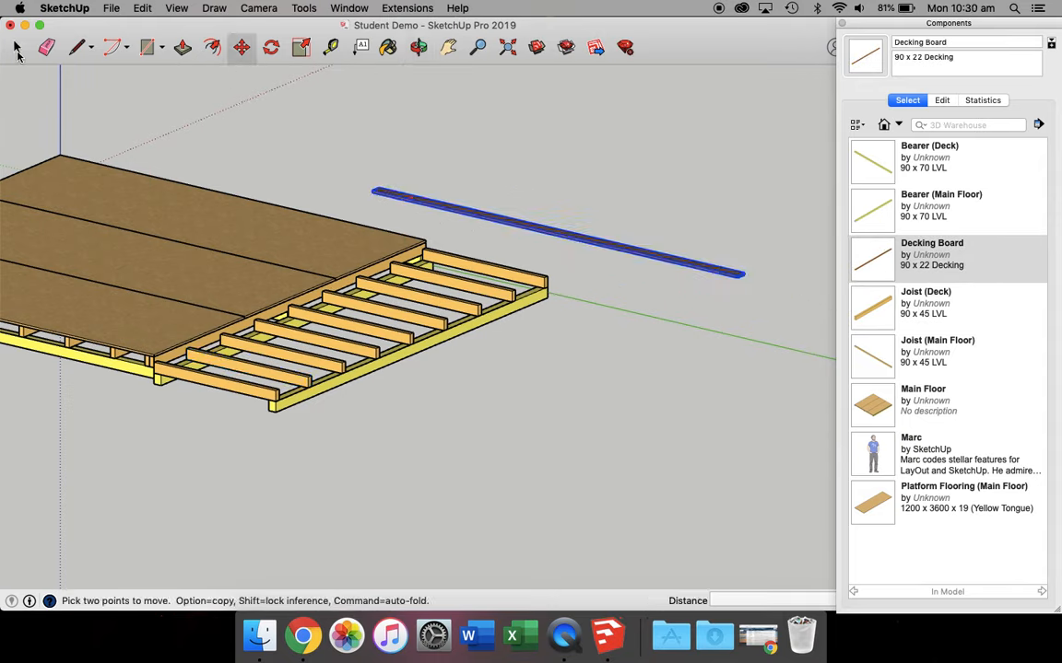
- Rotate the geometry inside the Decking Board component 90 degrees horizontally about its end corner, parallel to the deck bearers
left_click(16, 46)
double_click(426, 210)
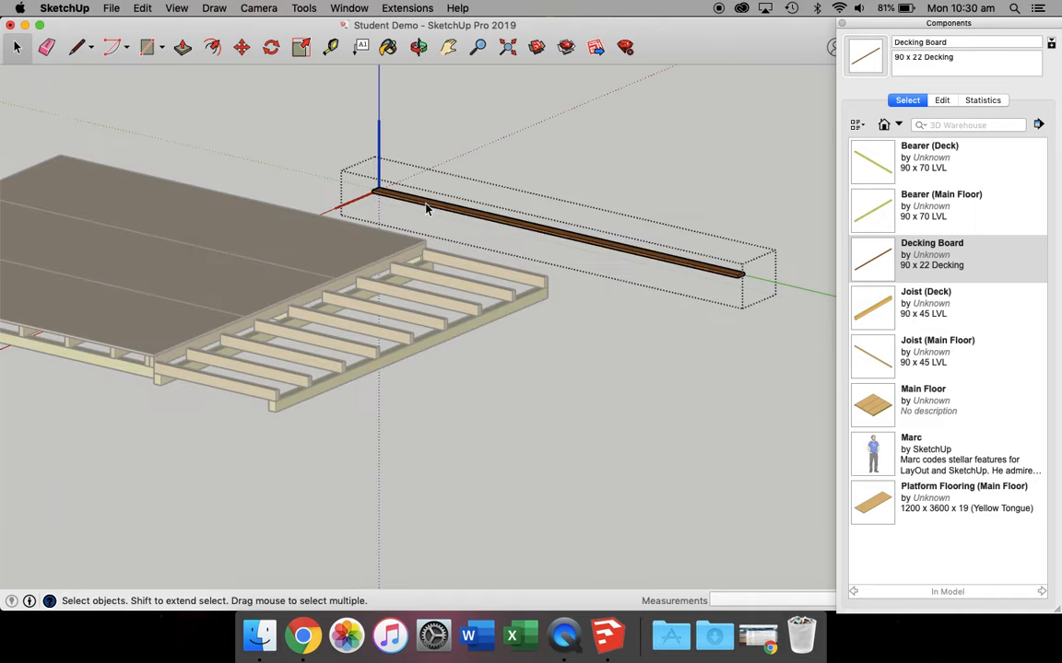
triple_click(426, 210)
left_click(271, 47)
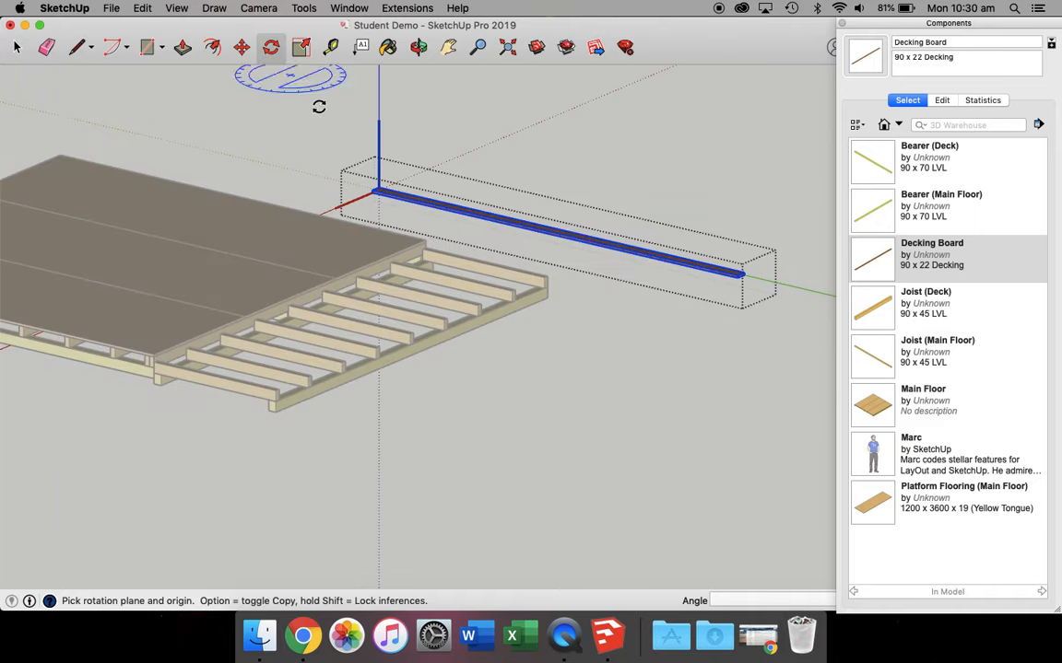
scroll(356, 180, "up", 3)
left_click(353, 195)
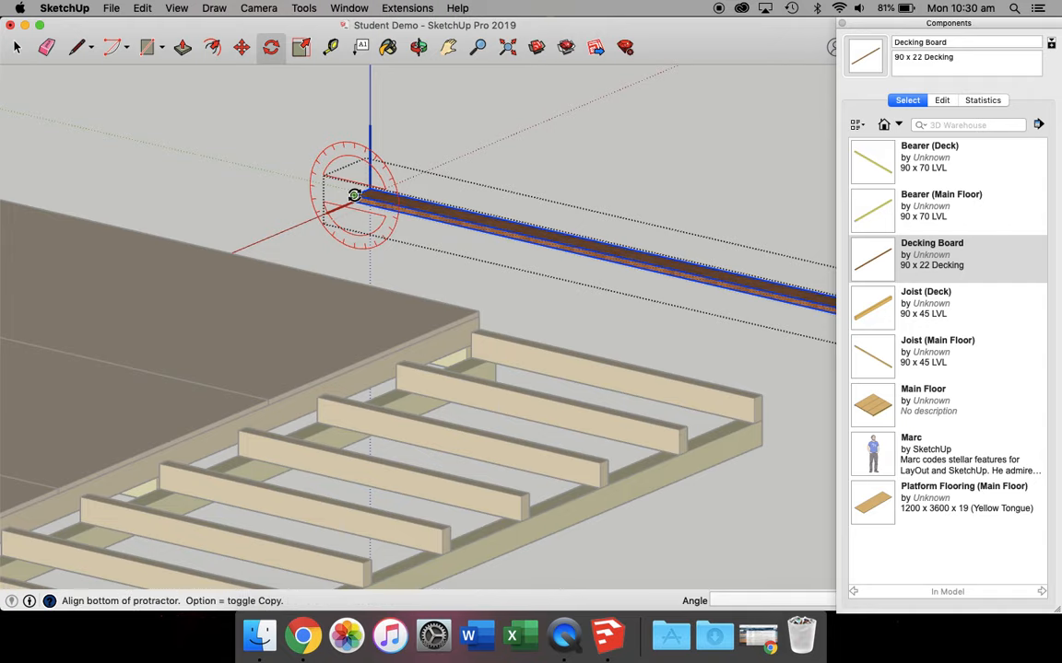
key("Escape")
left_click(355, 194)
left_click(428, 211)
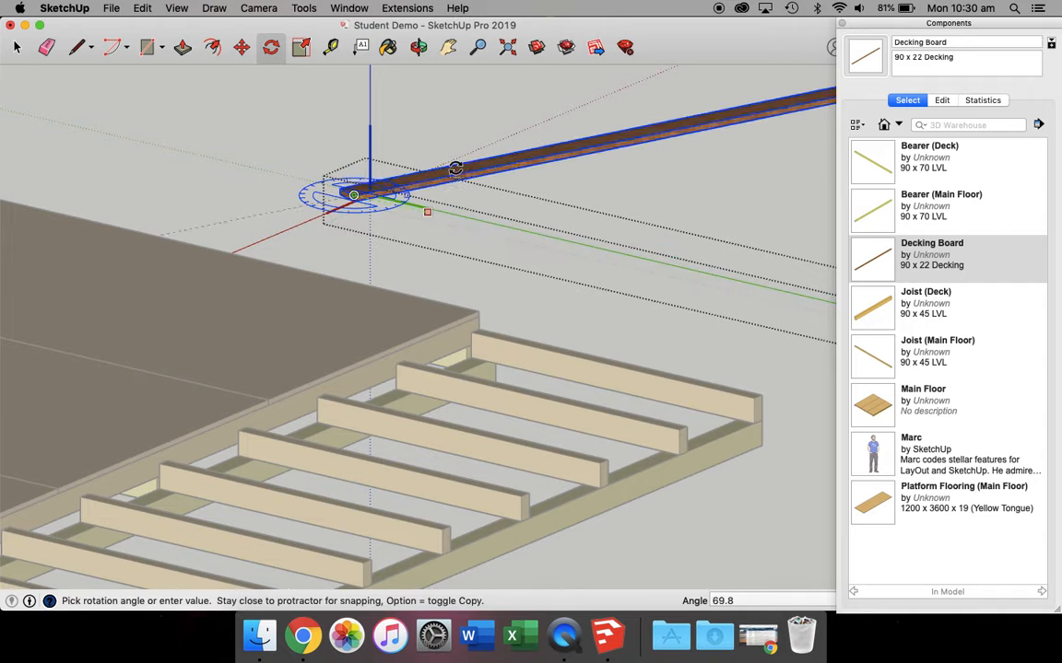
left_click(439, 152)
left_click(17, 47)
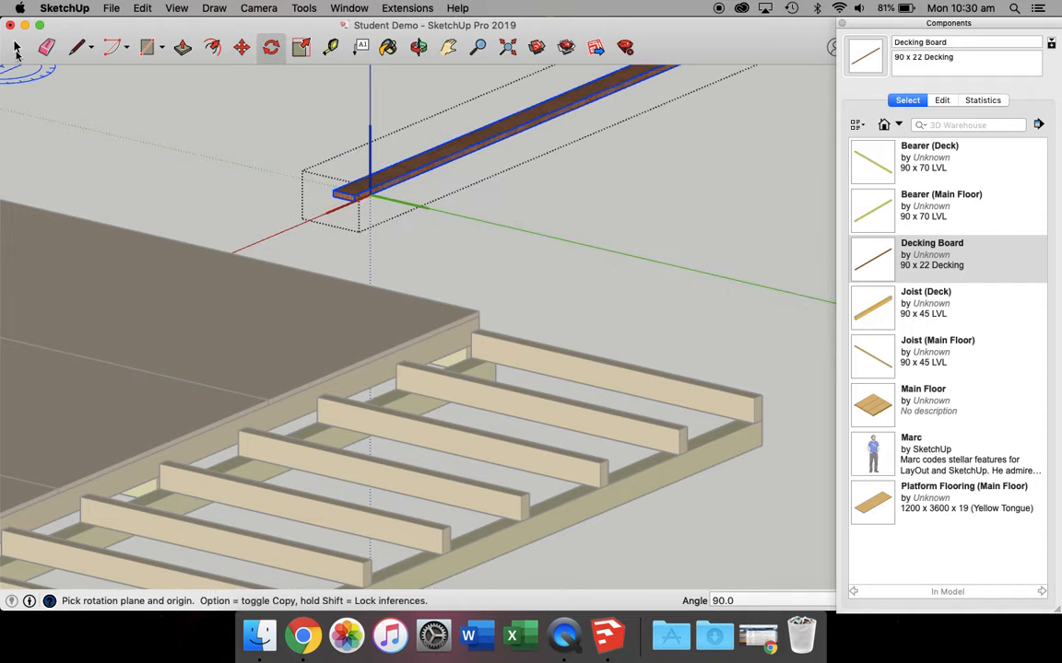
left_click(159, 180)
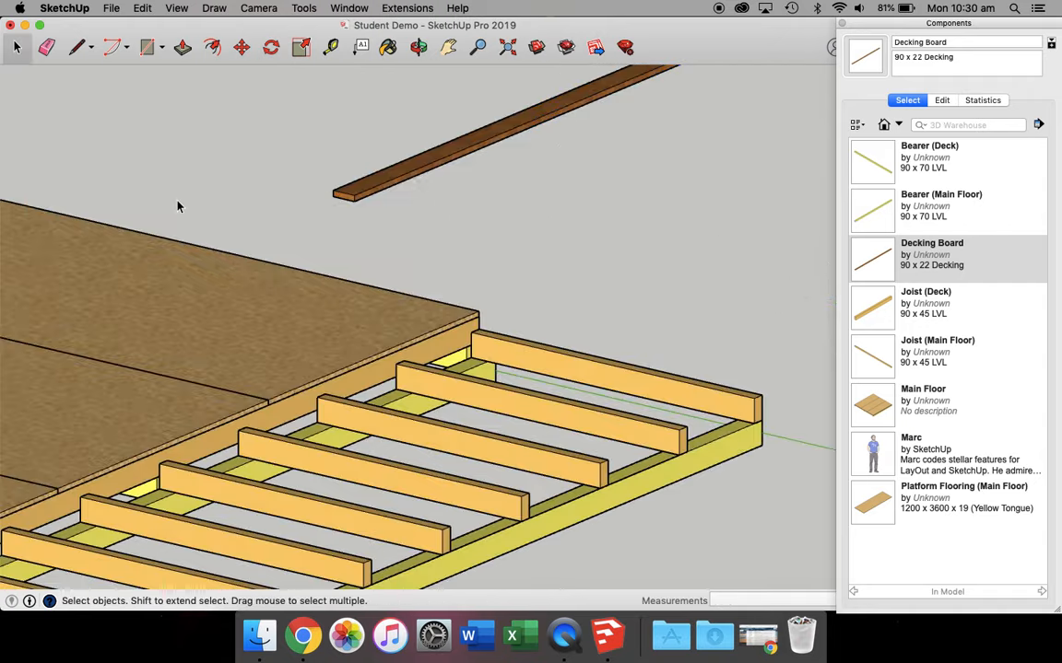
- Move the decking board by its end corner onto the outer ends of the deck joists, flush with the first joist
left_click(240, 47)
left_click(348, 193)
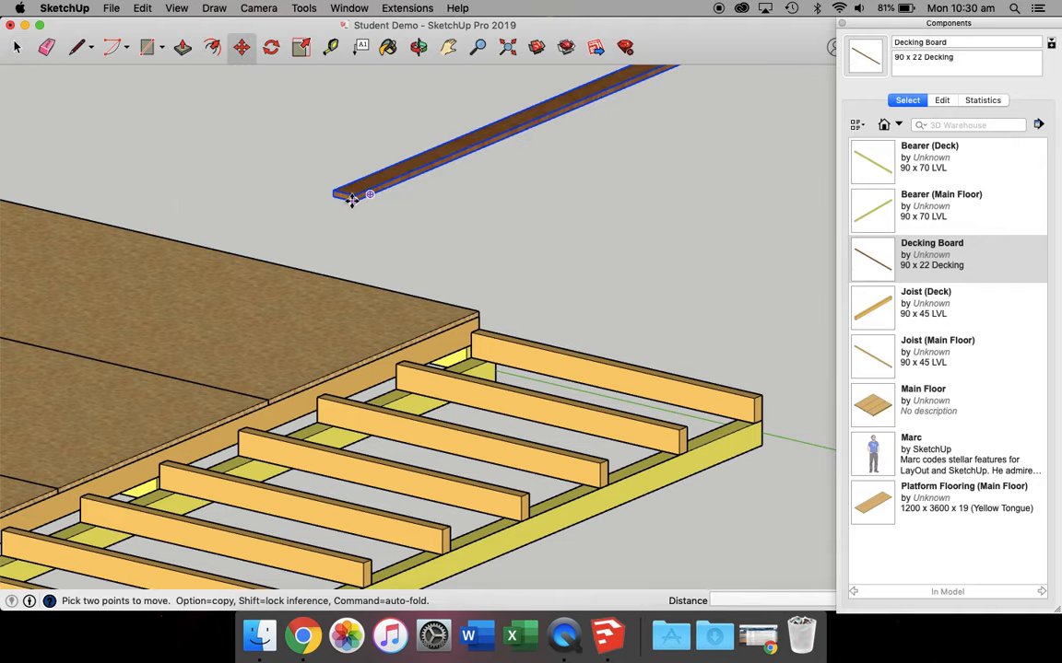
scroll(440, 302, "down", 3)
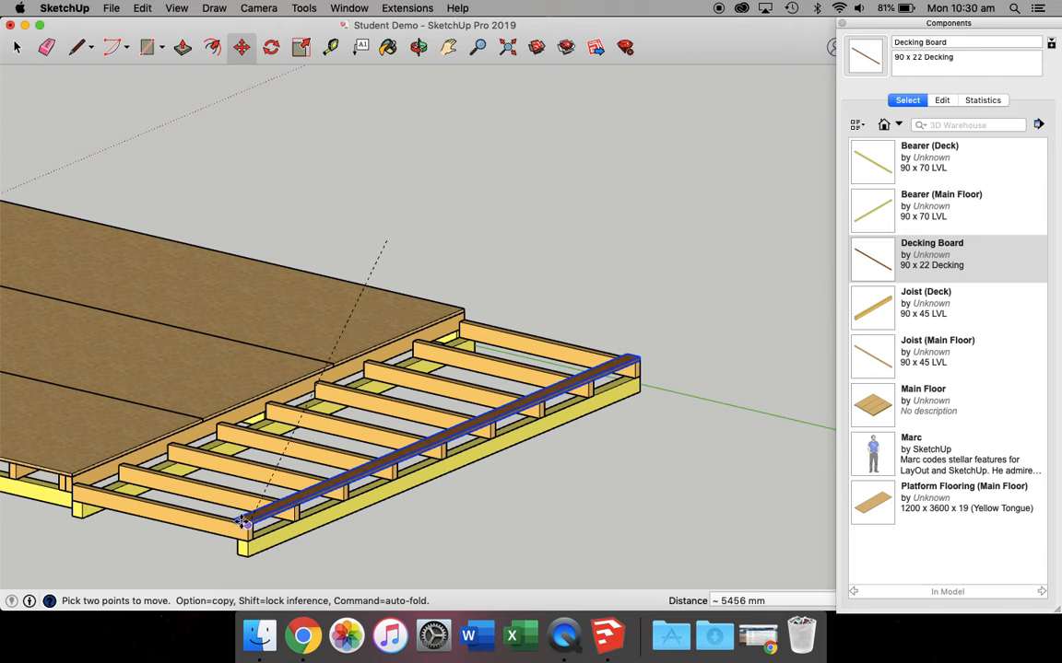
left_click(242, 522)
- Insert four Decking Board components edge to edge behind the first board, each butted at its end corner on the first deck joist
scroll(161, 519, "up", 4)
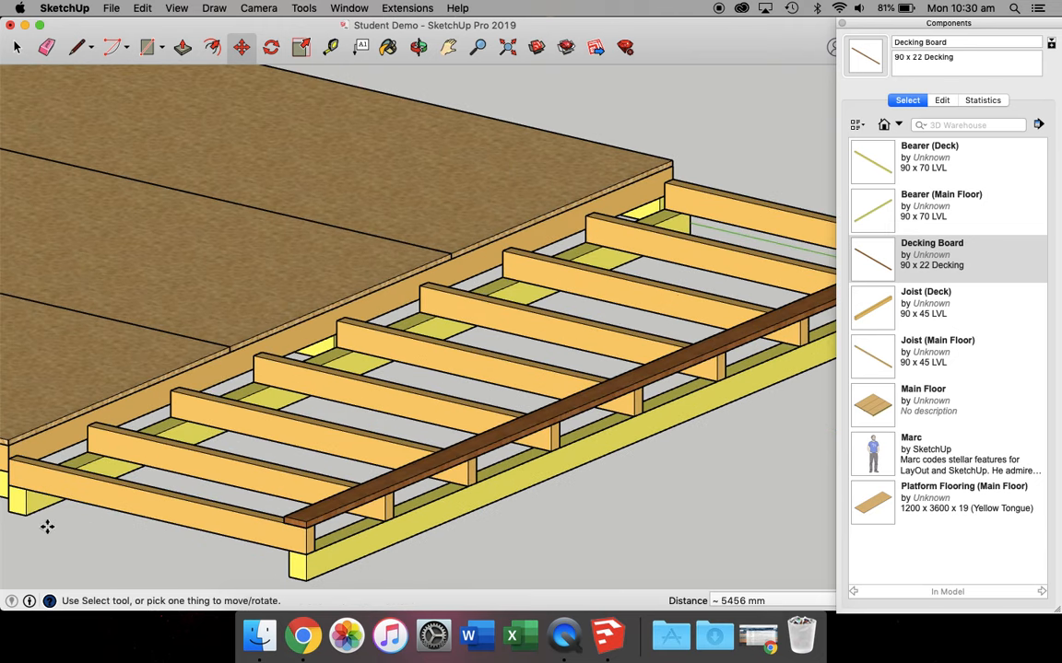
scroll(7, 542, "up", 3)
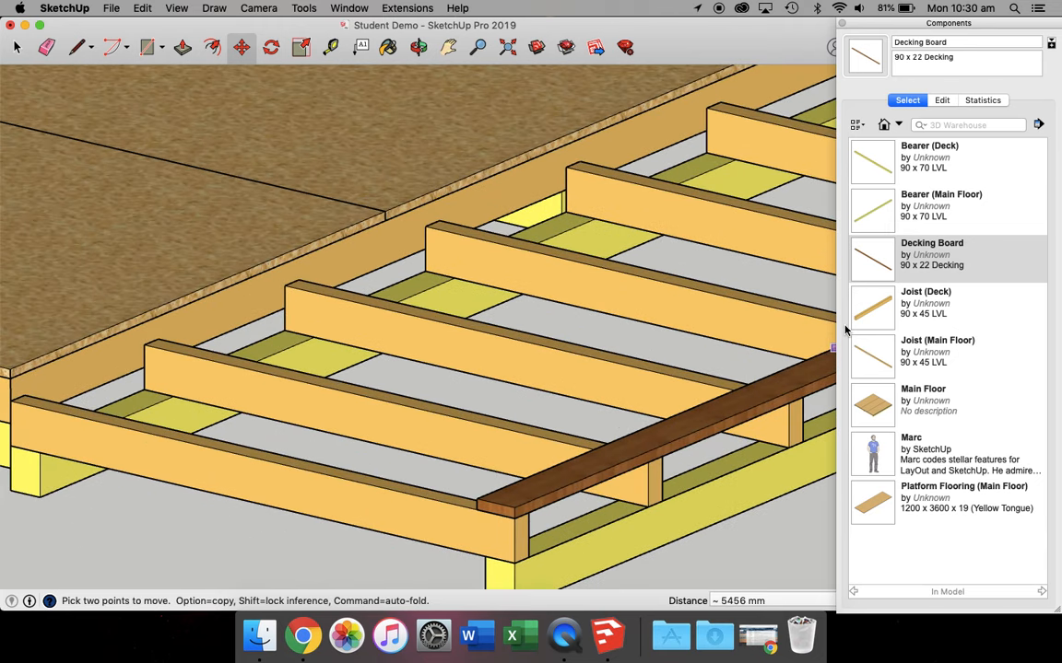
left_click(858, 276)
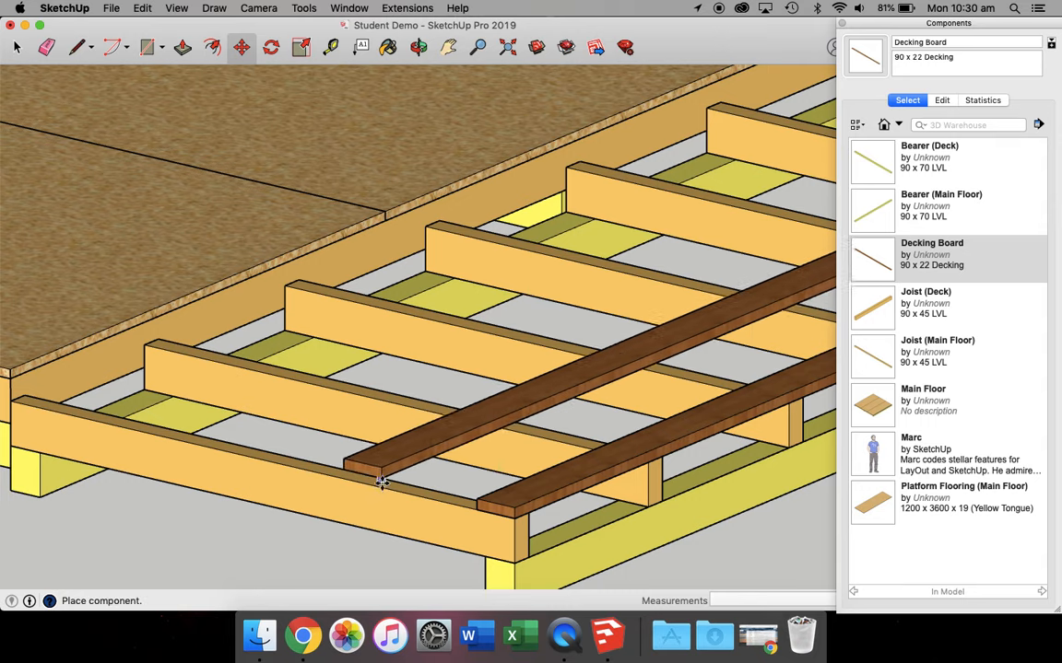
left_click(473, 502)
left_click(867, 267)
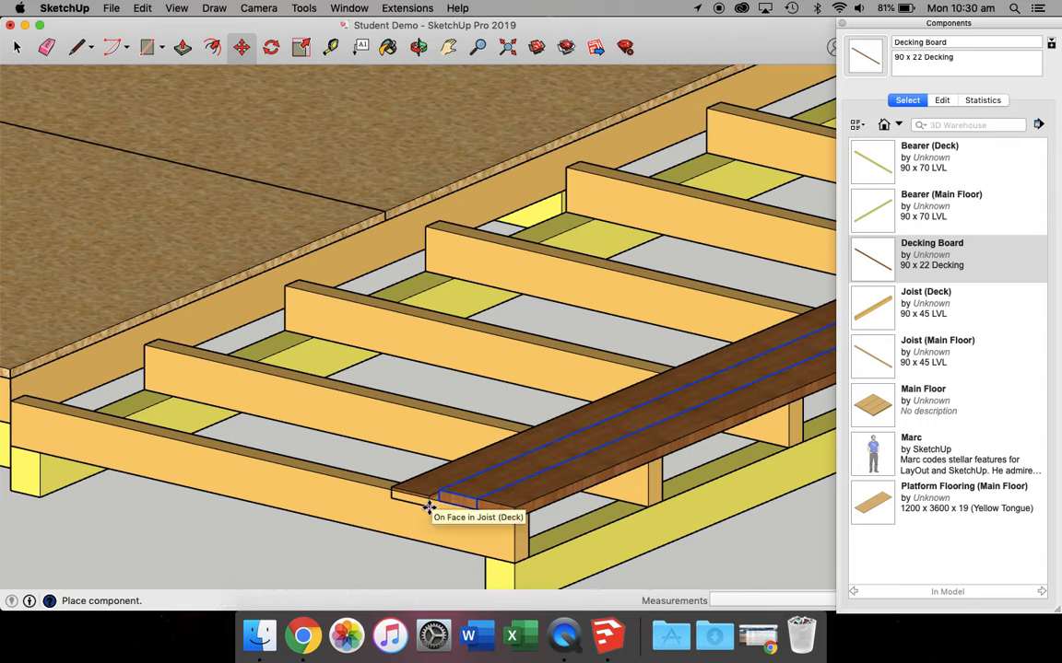
left_click(438, 495)
left_click(867, 263)
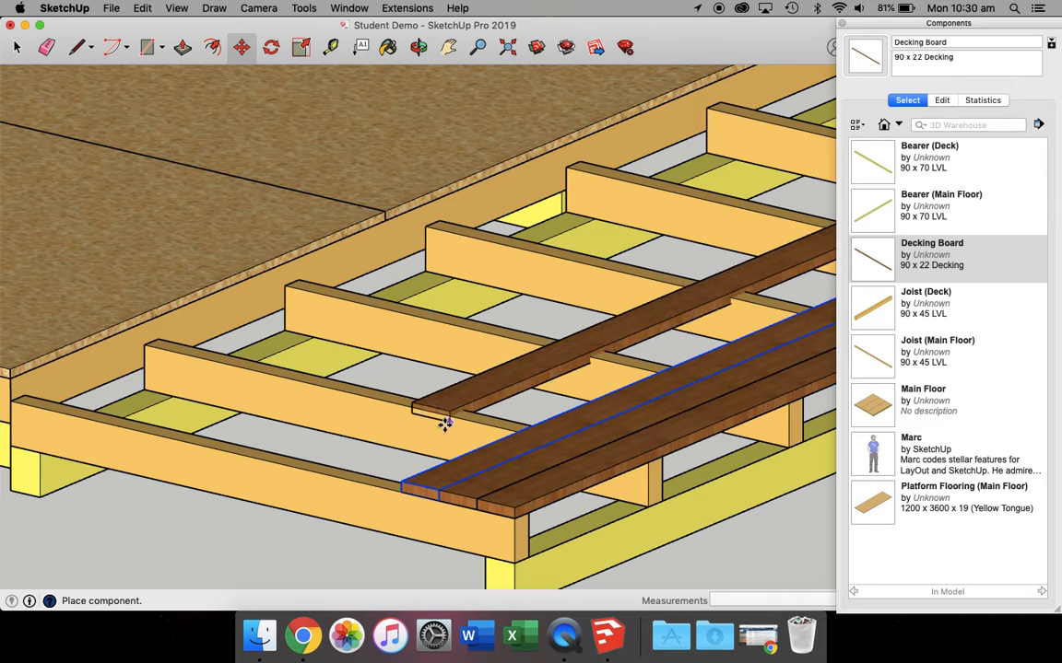
left_click(399, 491)
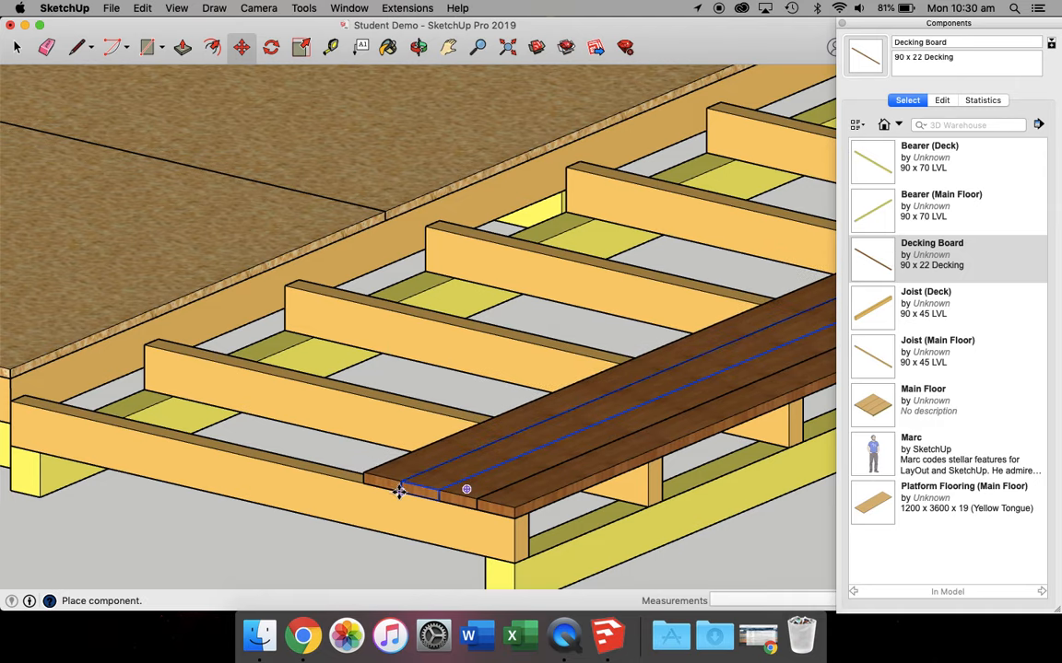
left_click(877, 267)
left_click(364, 479)
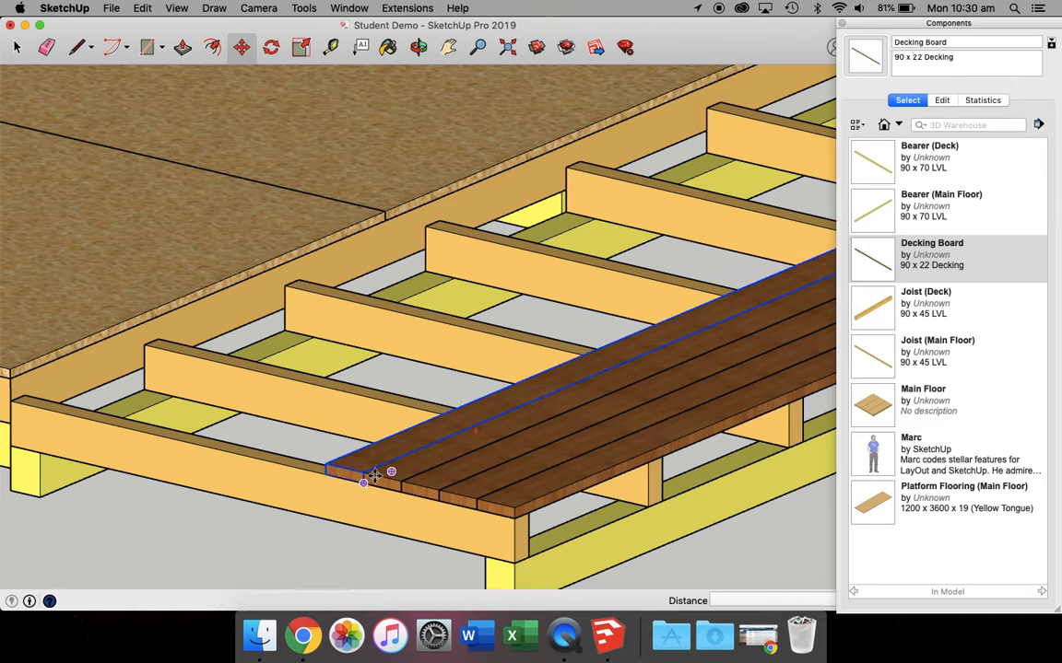
- Continue the decking toward the Main Floor with four more Decking Board components, each tight against the previous board
left_click(887, 261)
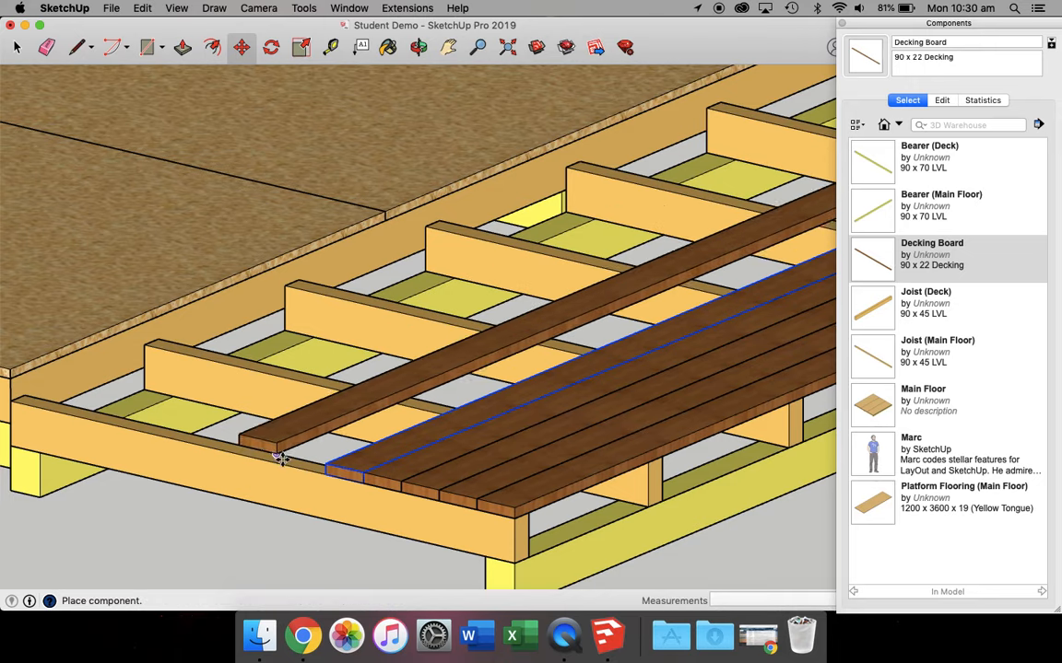
left_click(327, 469)
left_click(891, 265)
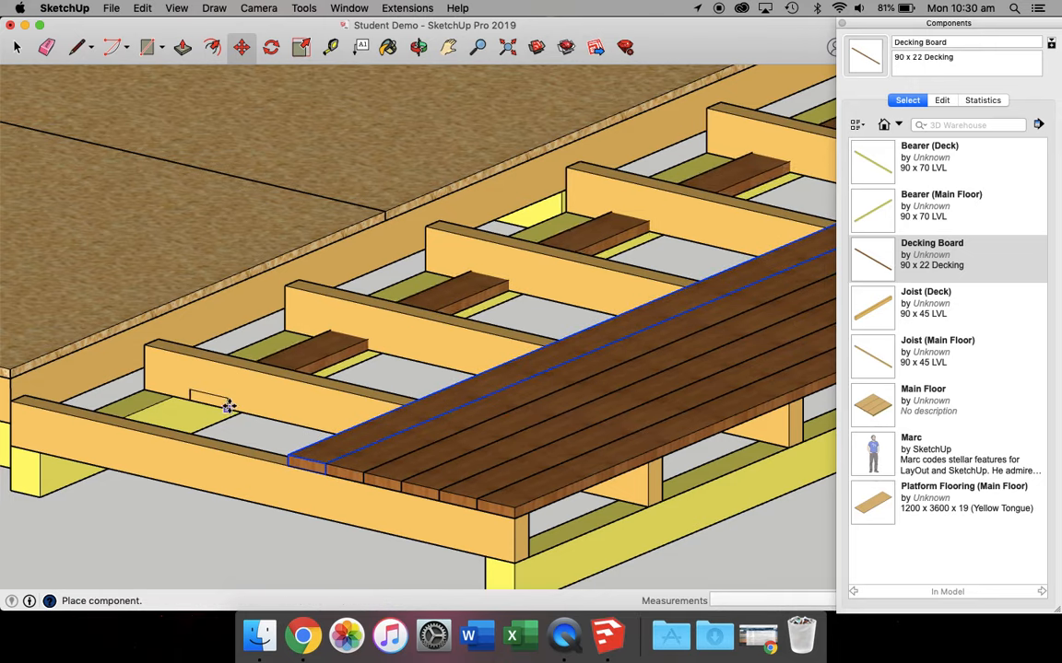
left_click(288, 458)
left_click(883, 256)
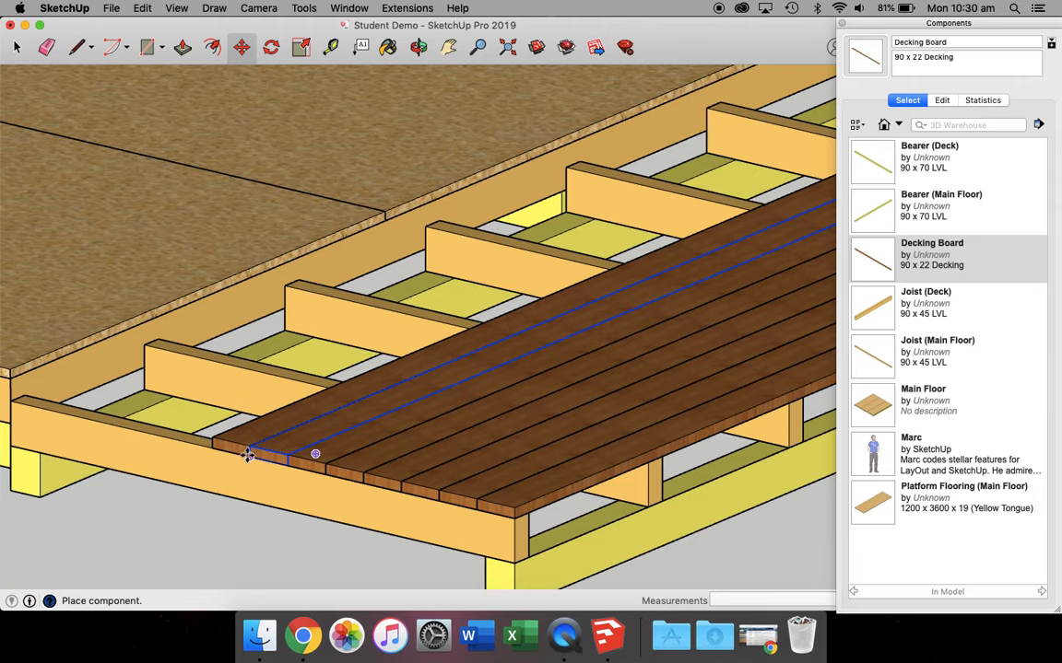
left_click(247, 448)
left_click(885, 266)
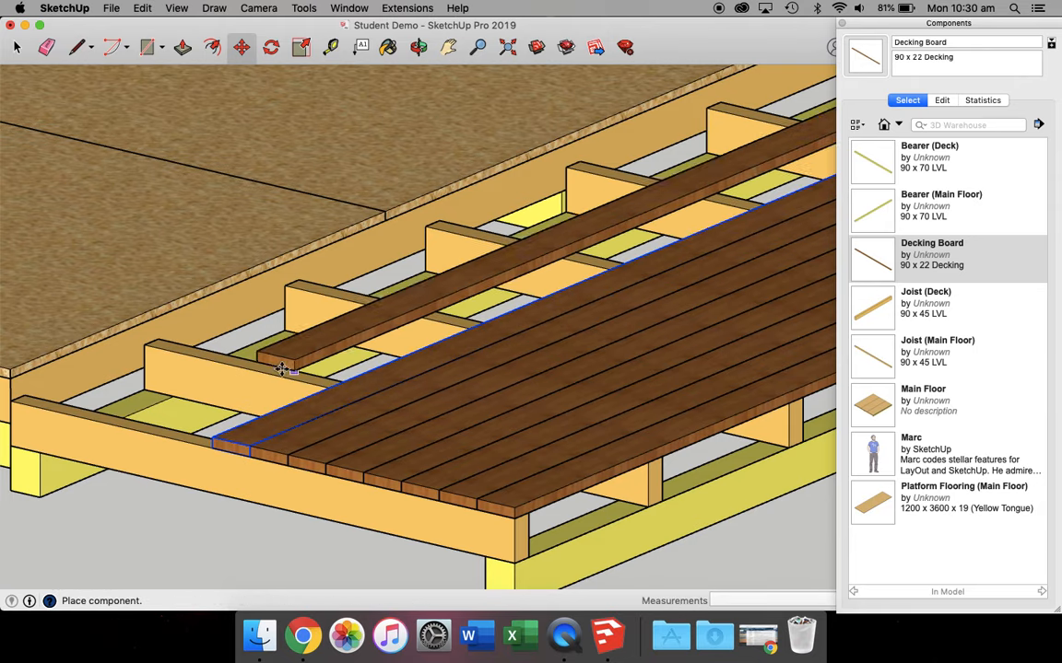
left_click(208, 440)
- Insert the last four full-width Decking Board components, leaving only a narrow gap beside the Main Floor
left_click(884, 276)
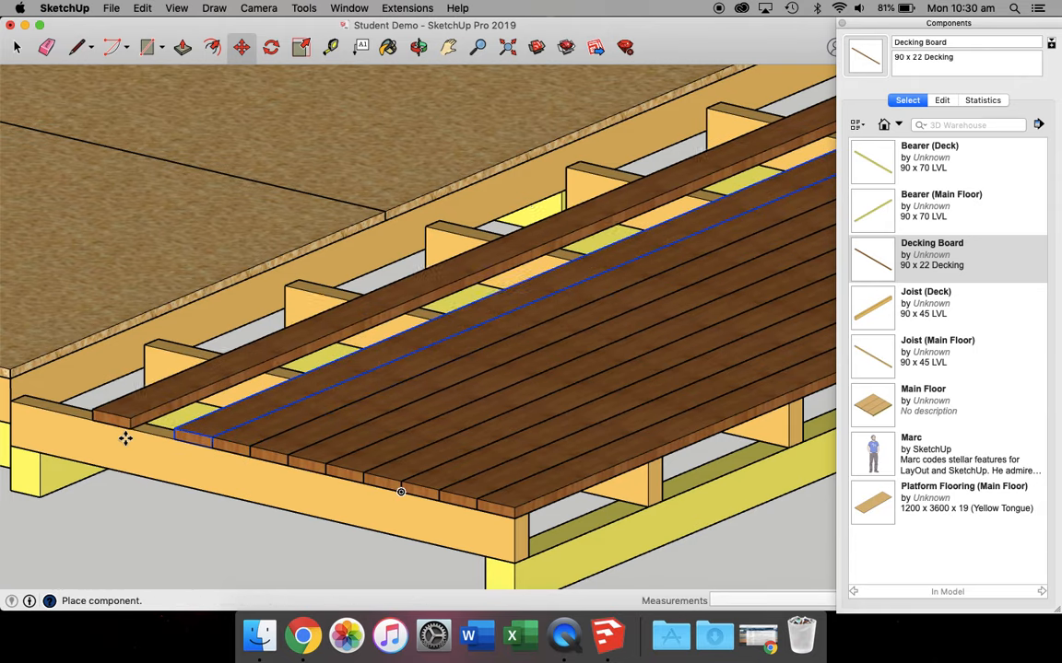
left_click(170, 431)
left_click(864, 263)
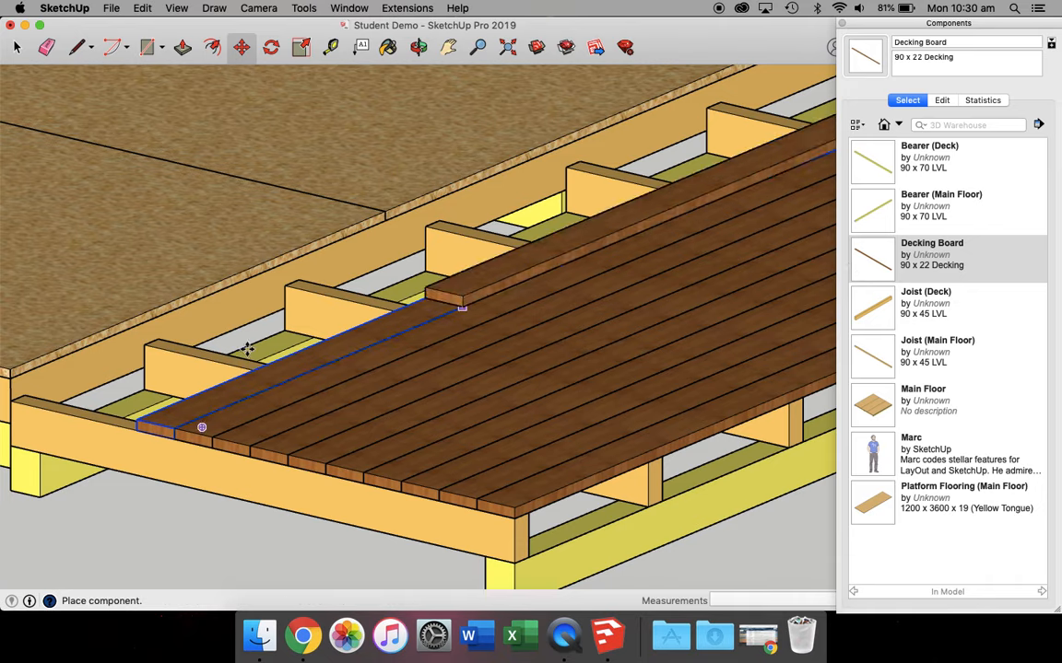
left_click(136, 434)
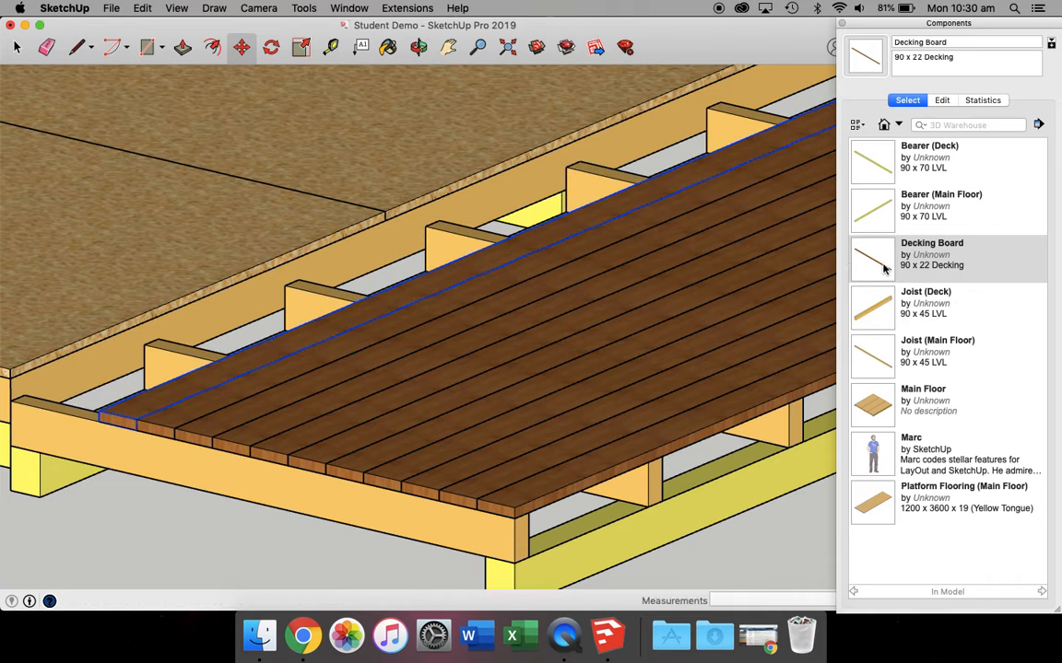
left_click(885, 262)
left_click(97, 421)
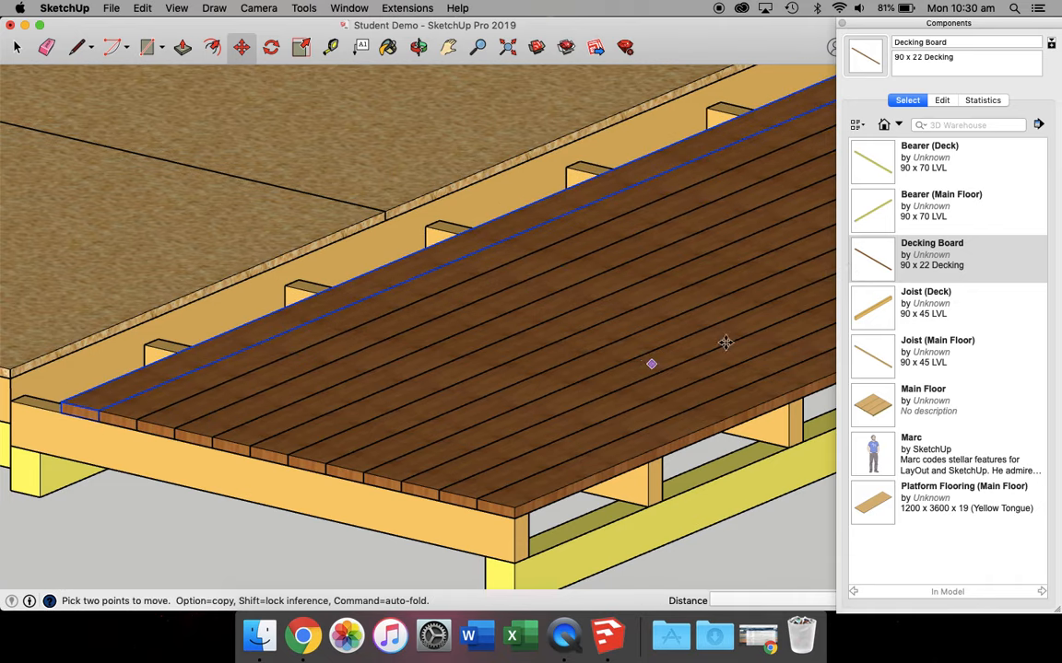
left_click(878, 264)
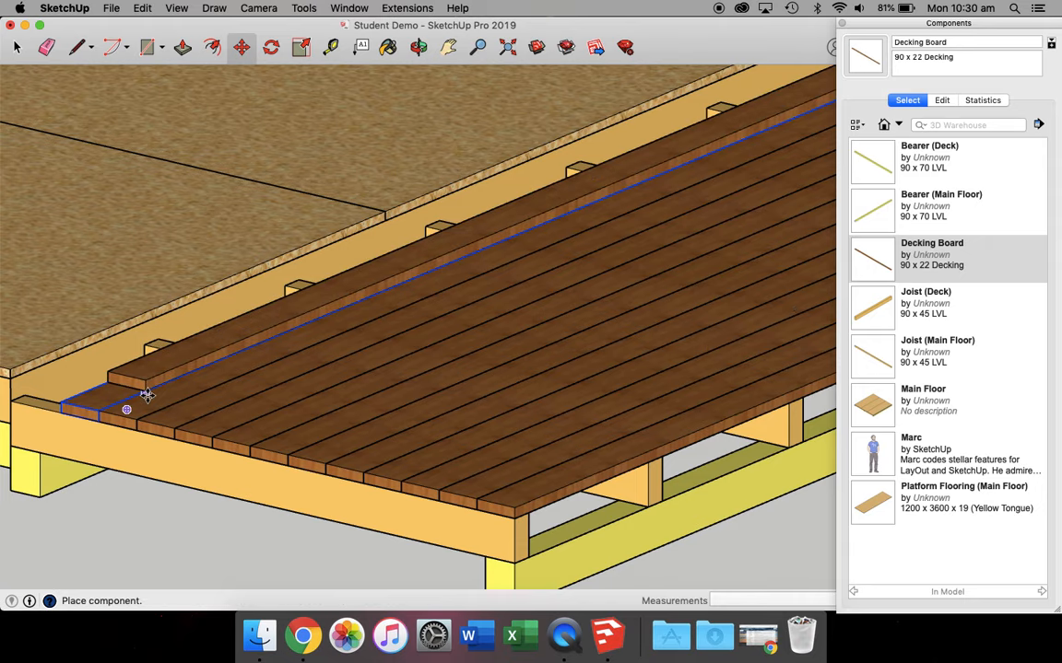
left_click(59, 412)
- Draw a rectangle about 30 x 22 mm filling the gap between the last decking board's end and the Main Floor
scroll(54, 424, "down", 4)
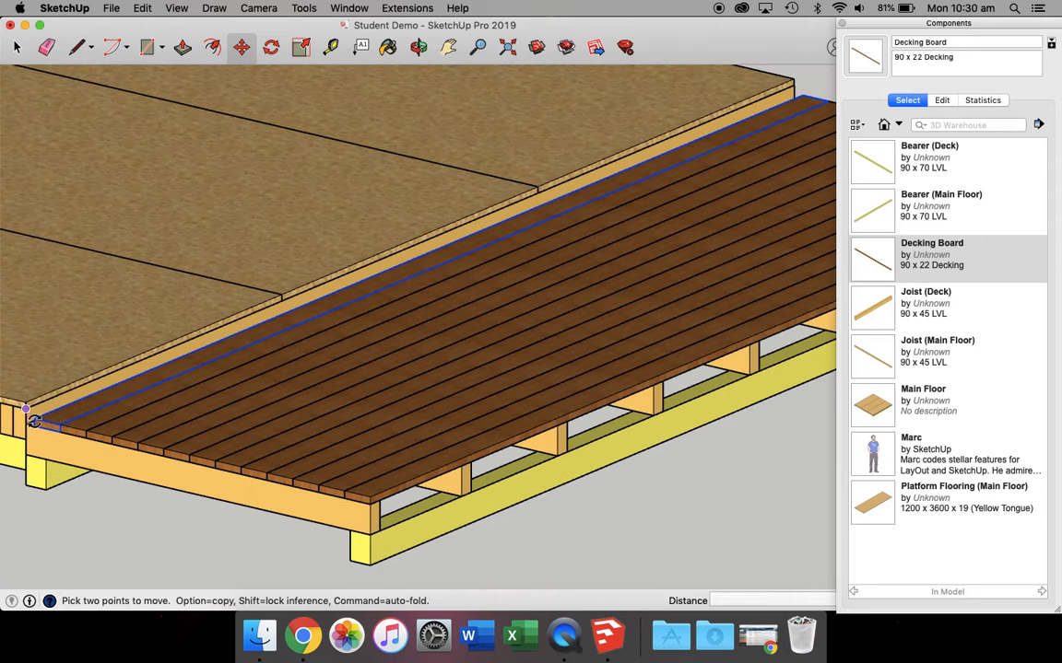
scroll(34, 422, "up", 6)
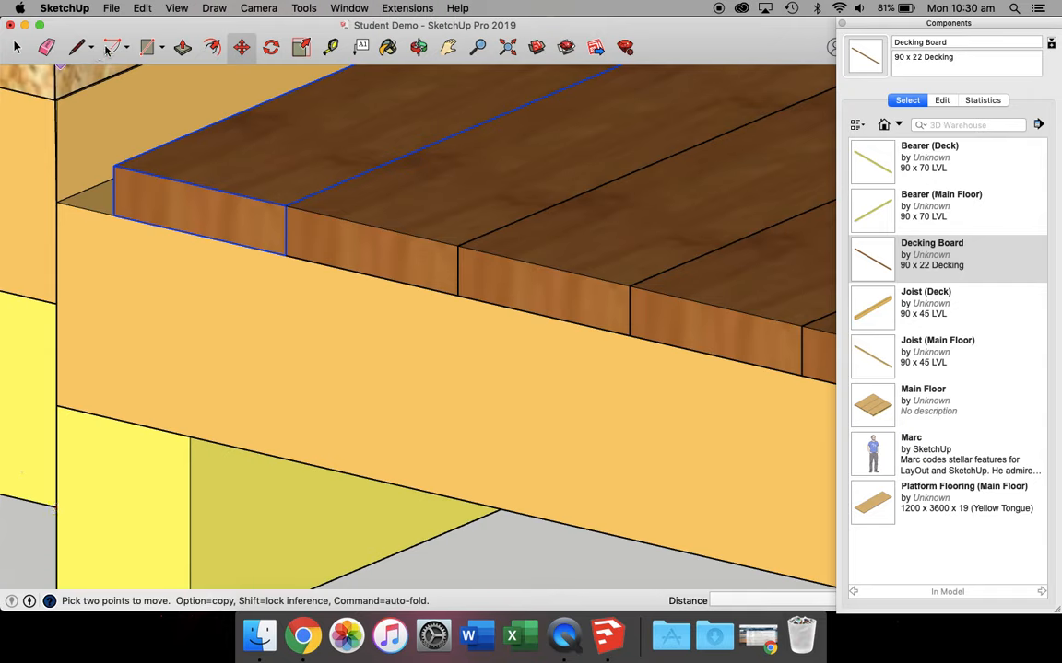
left_click(141, 51)
left_click(113, 215)
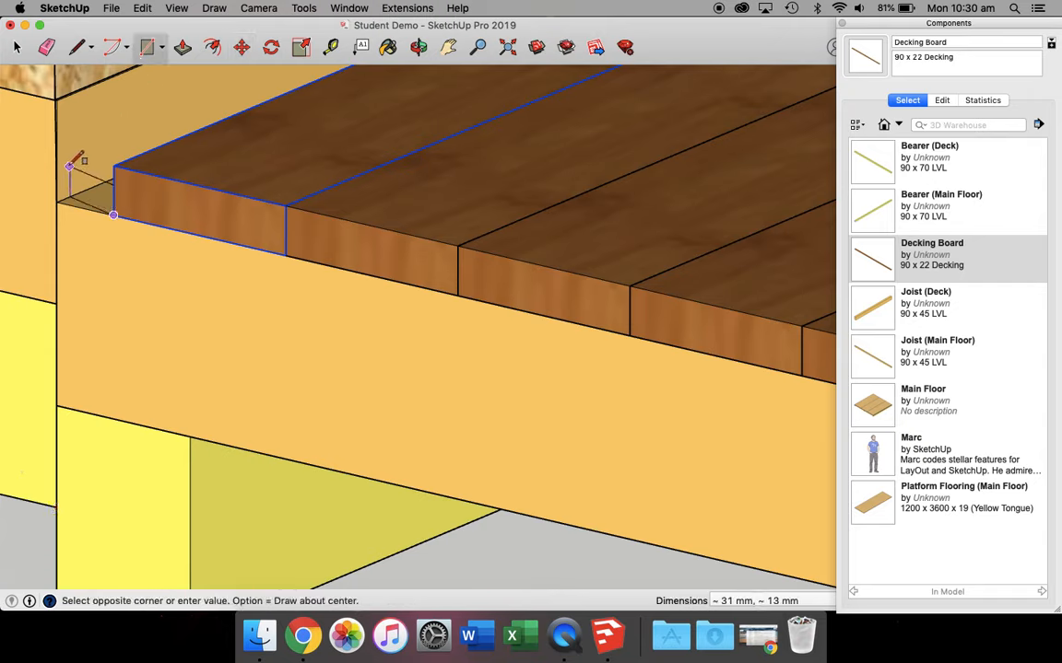
left_click(57, 152)
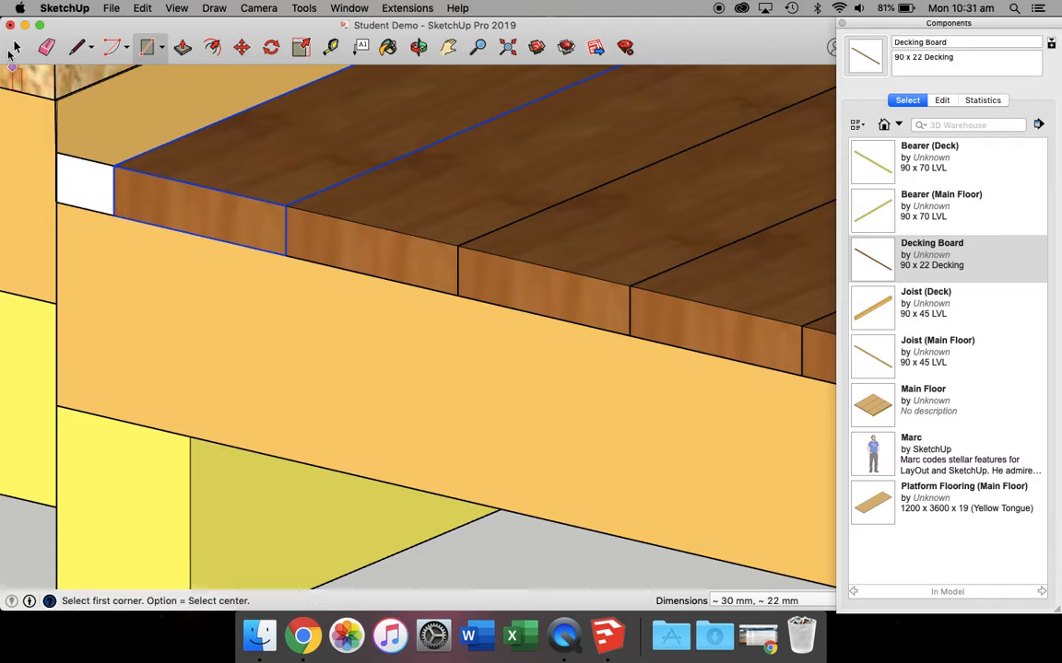
- Push/Pull the gap rectangle 3600 mm along the Main Floor edge and paint the filler strip's top with a decking-coloured Wood material
scroll(20, 175, "down", 4)
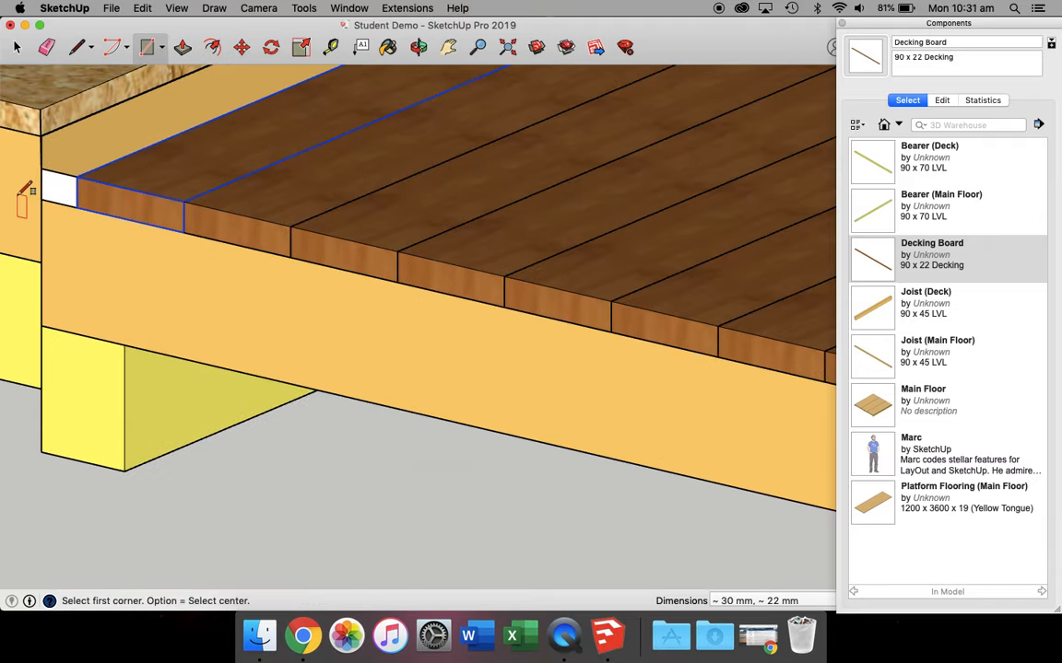
left_click(182, 48)
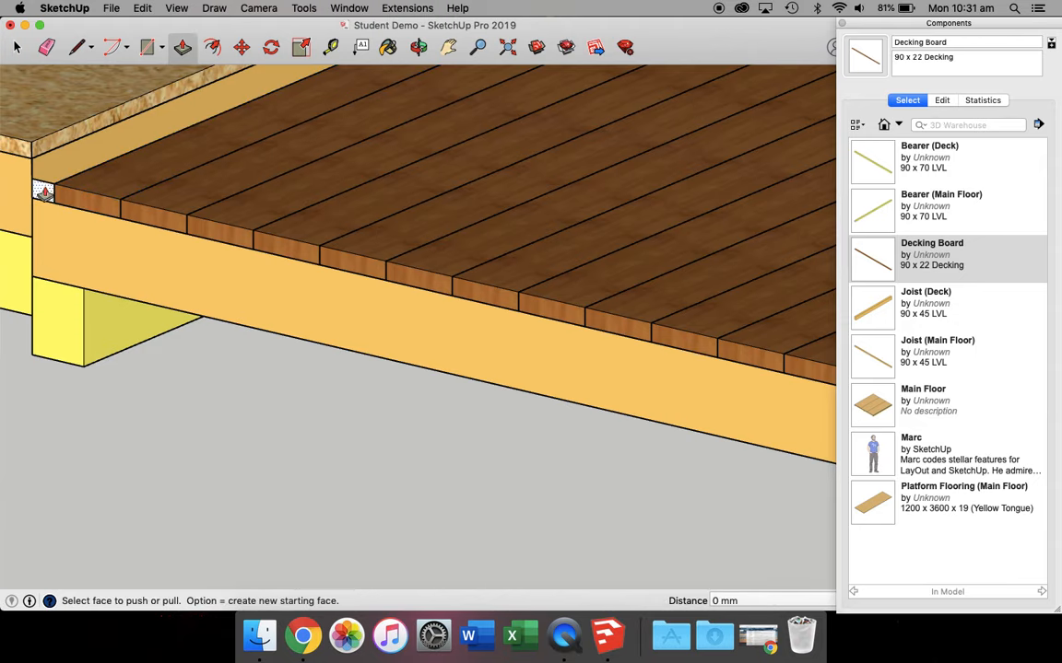
left_click(43, 192)
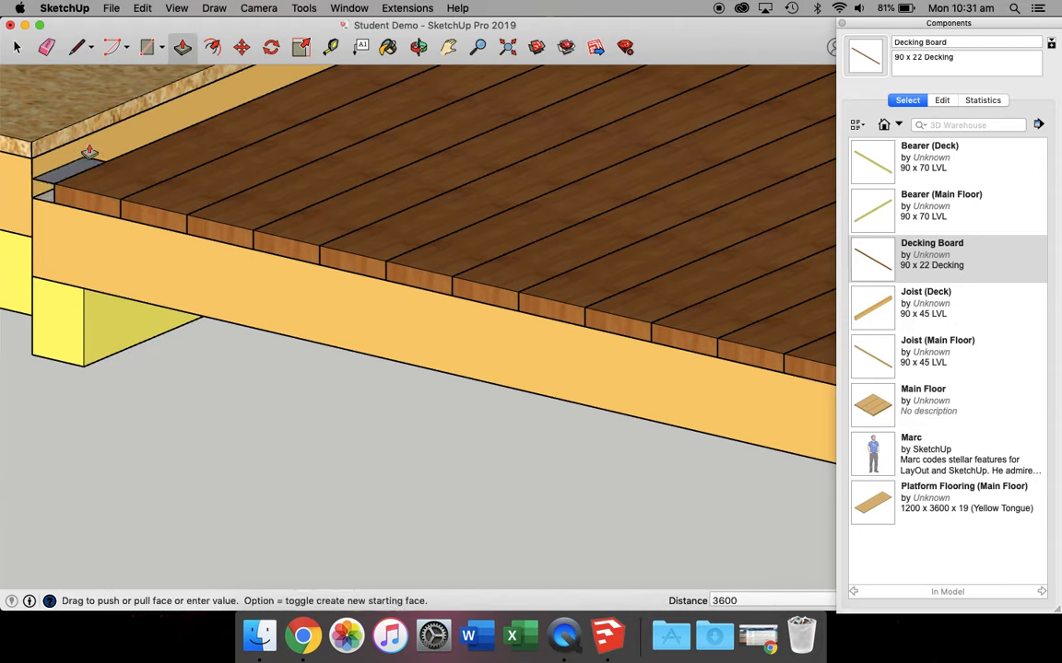
key("Return")
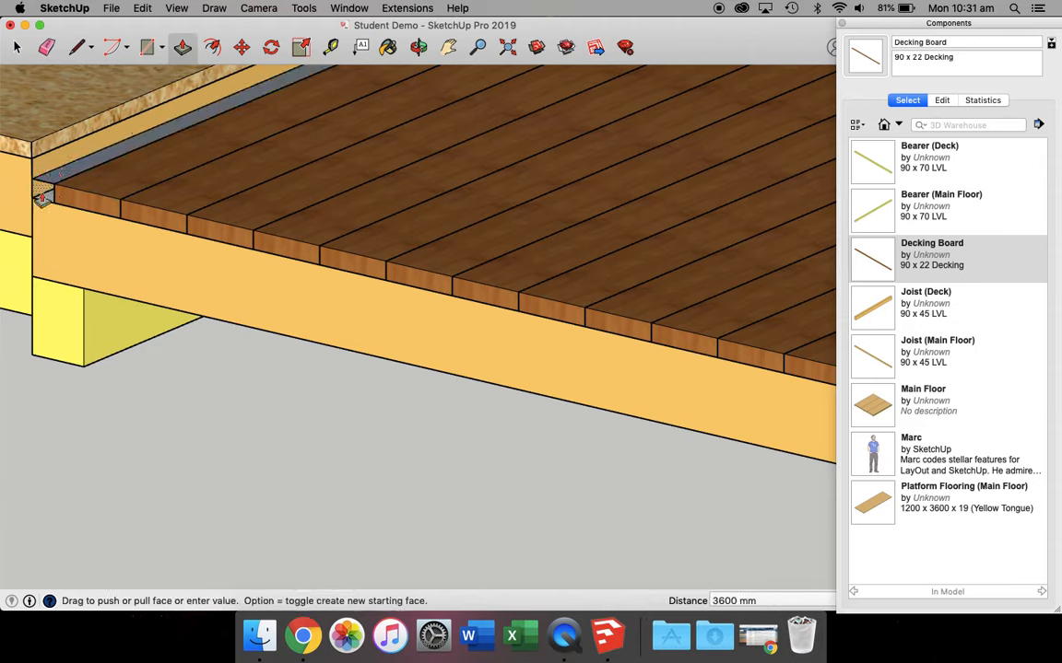
left_click(387, 46)
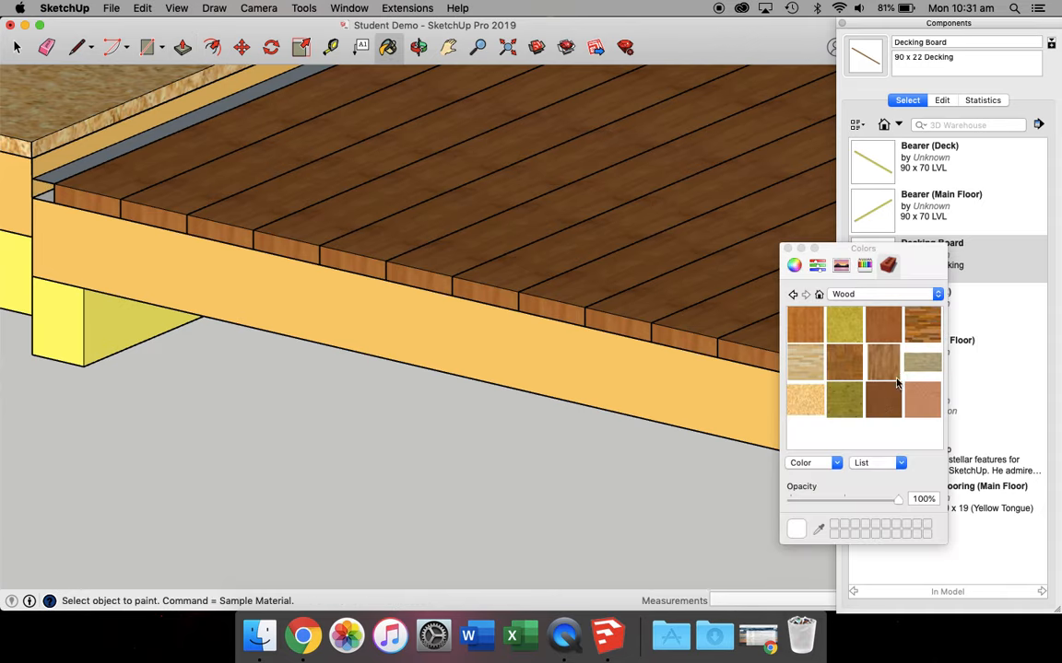
left_click(136, 138)
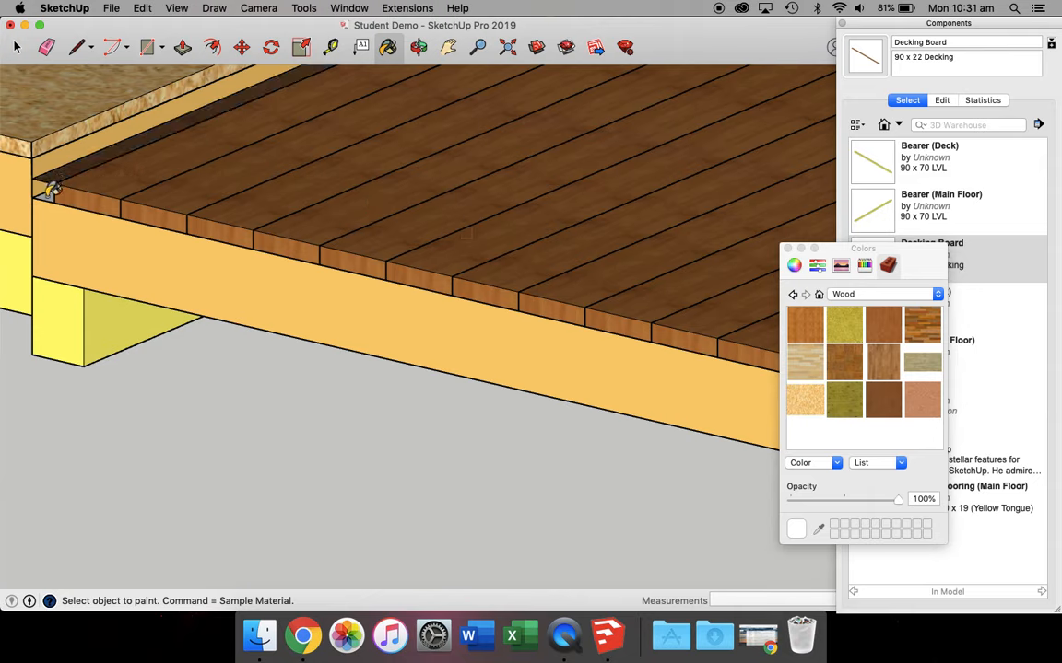
- Close the filler strip's open near end with a rectangle about 30 x 22 mm and apply a decking-coloured Wood material to it
left_click(147, 47)
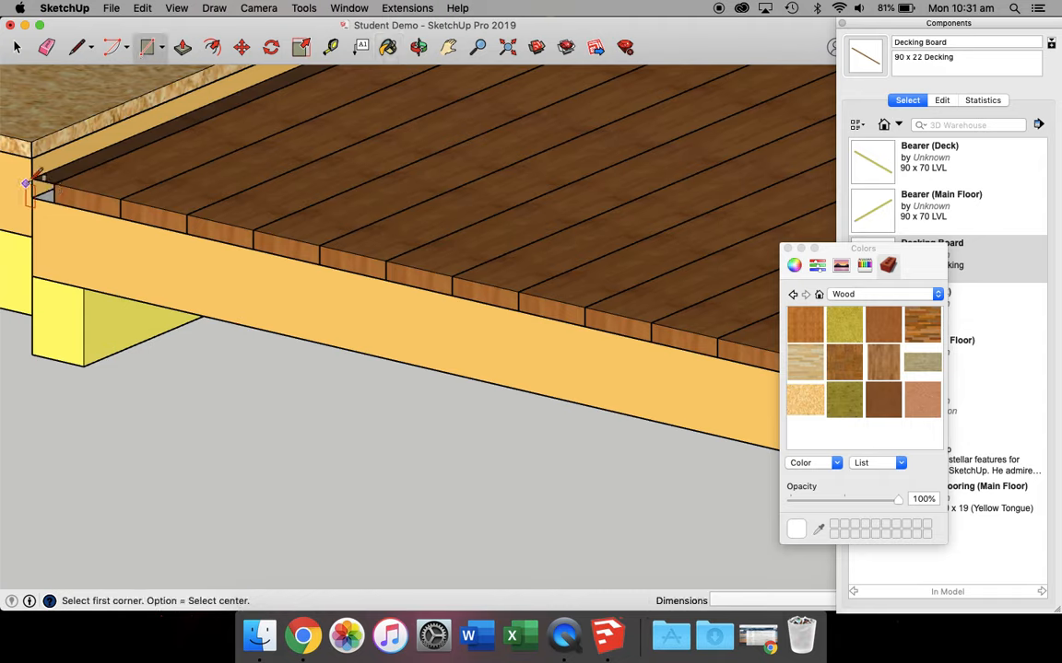
left_click(32, 177)
left_click(52, 199)
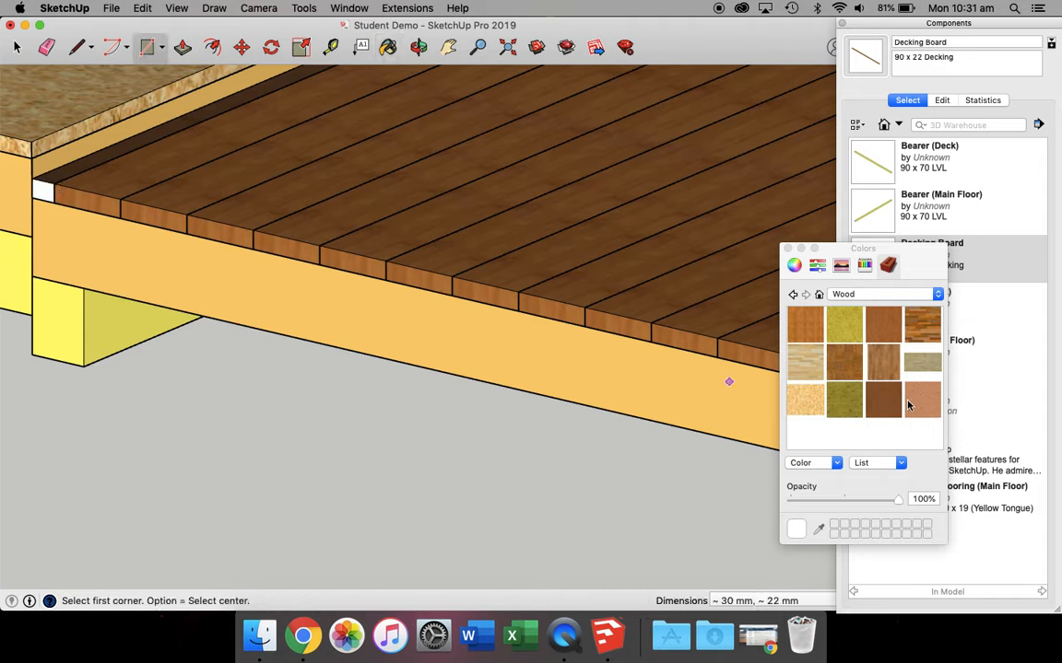
scroll(166, 178, "down", 10)
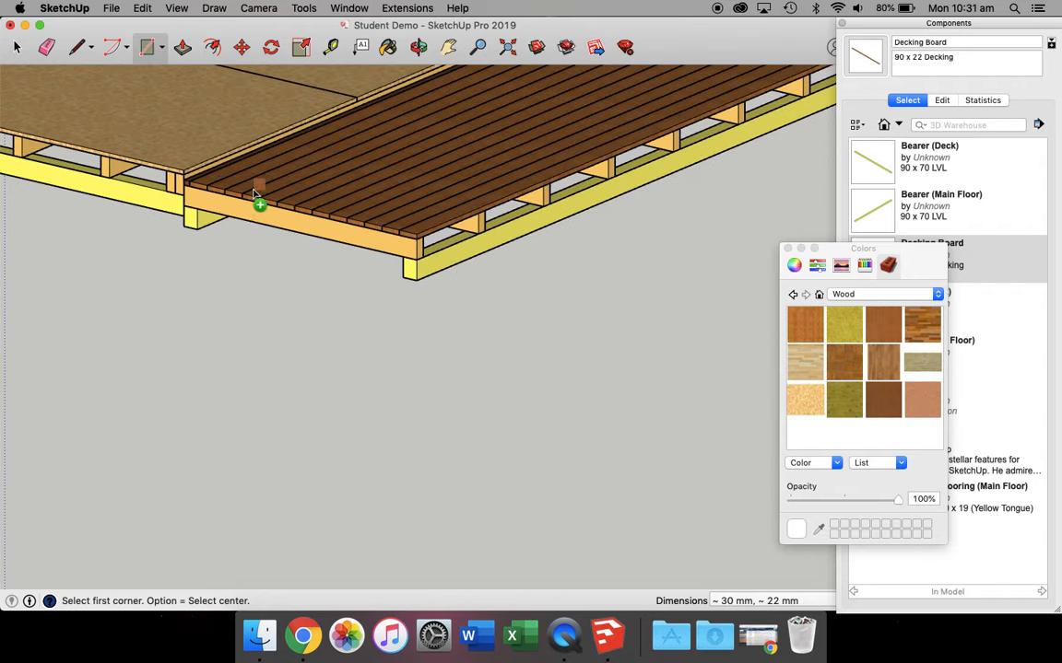
scroll(188, 191, "up", 10)
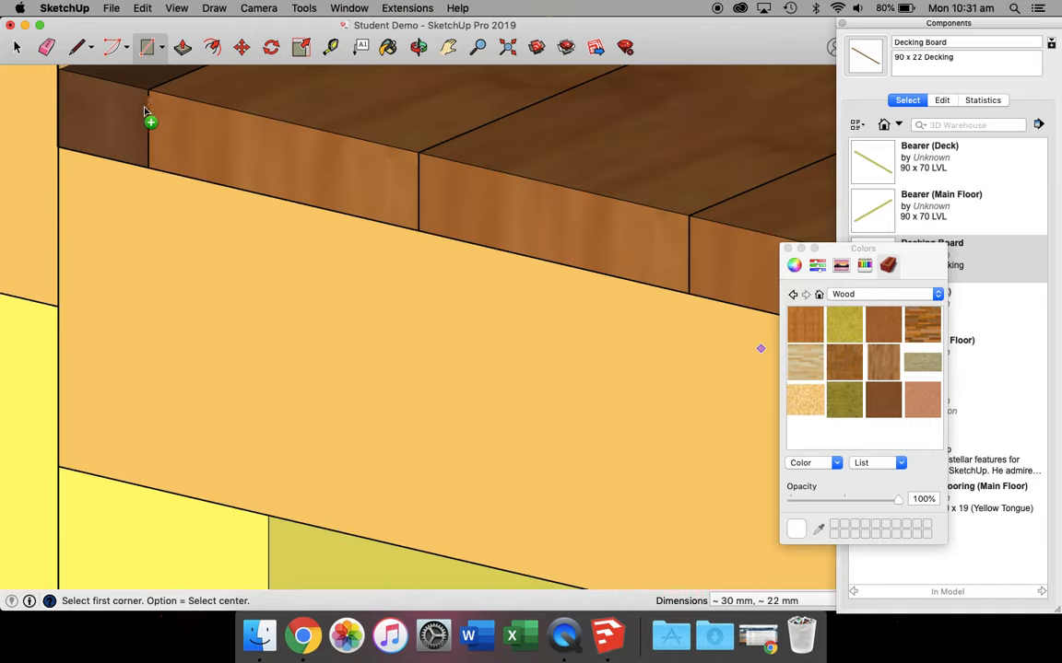
scroll(203, 124, "down", 4)
scroll(203, 124, "down", 3)
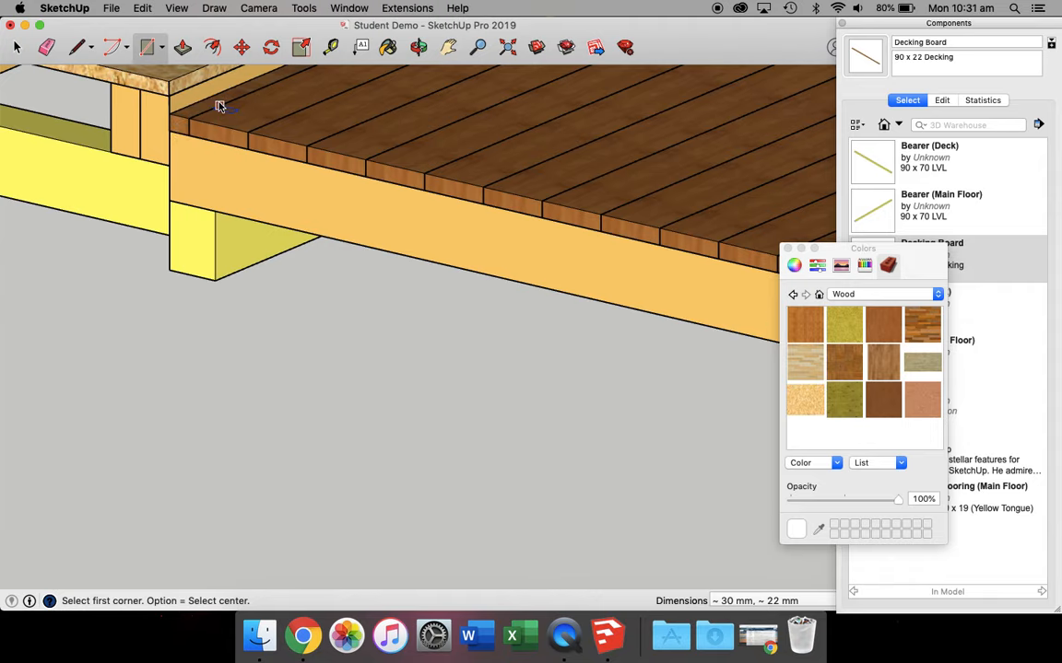
- Apply a Wood material to the filler strip's unpainted far end face beside the Main Floor
scroll(414, 258, "down", 5)
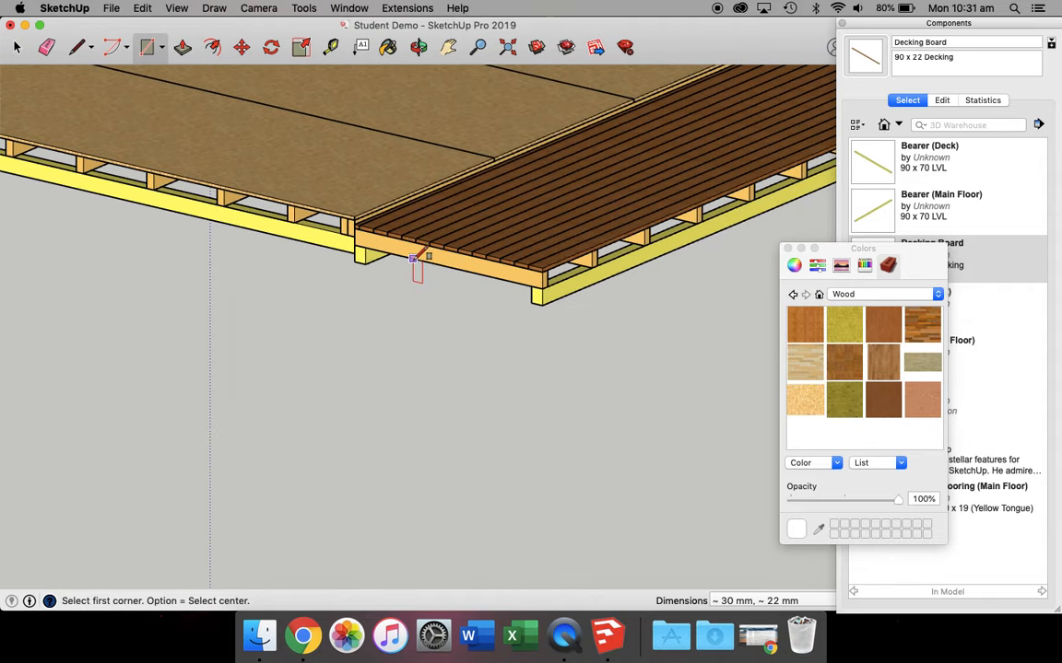
left_click(417, 47)
left_click_drag(304, 88, 189, 266)
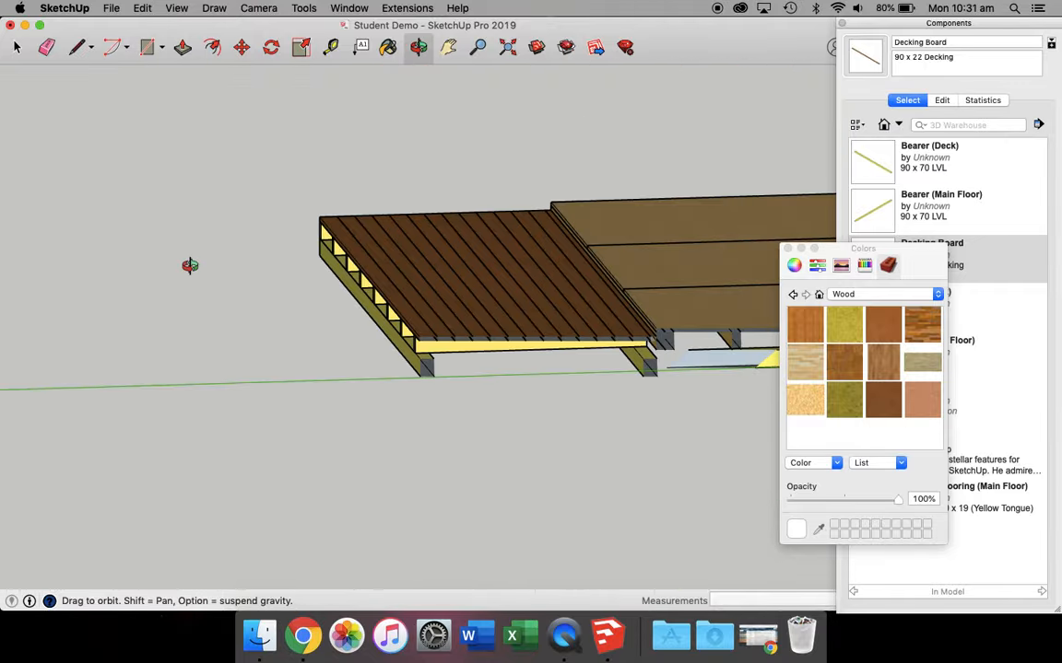
scroll(602, 360, "up", 8)
left_click_drag(357, 344, 819, 217)
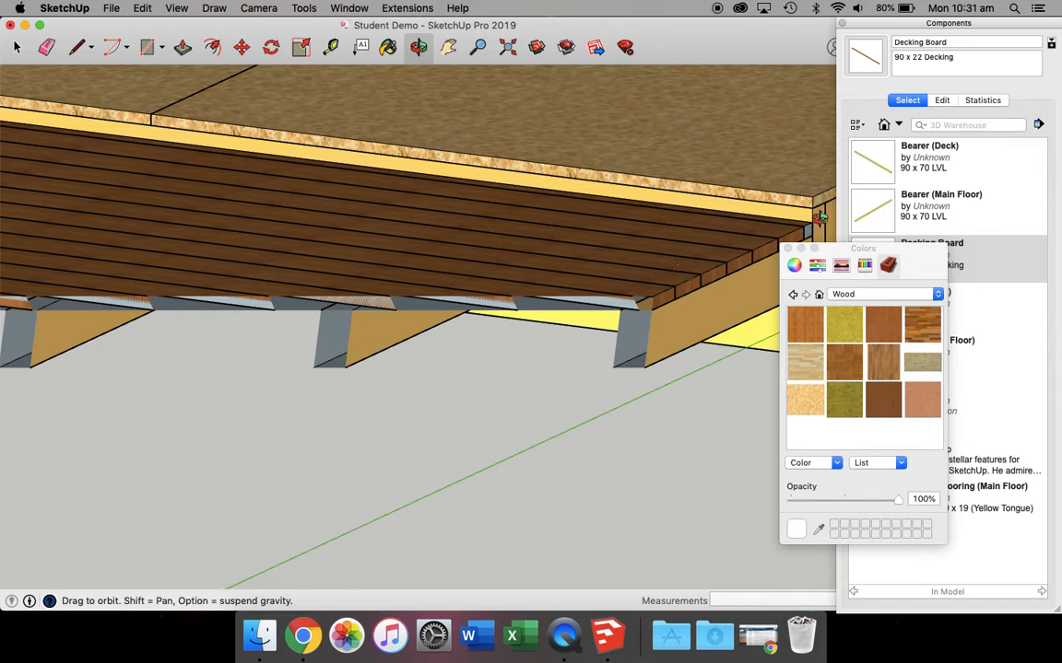
scroll(834, 217, "up", 5)
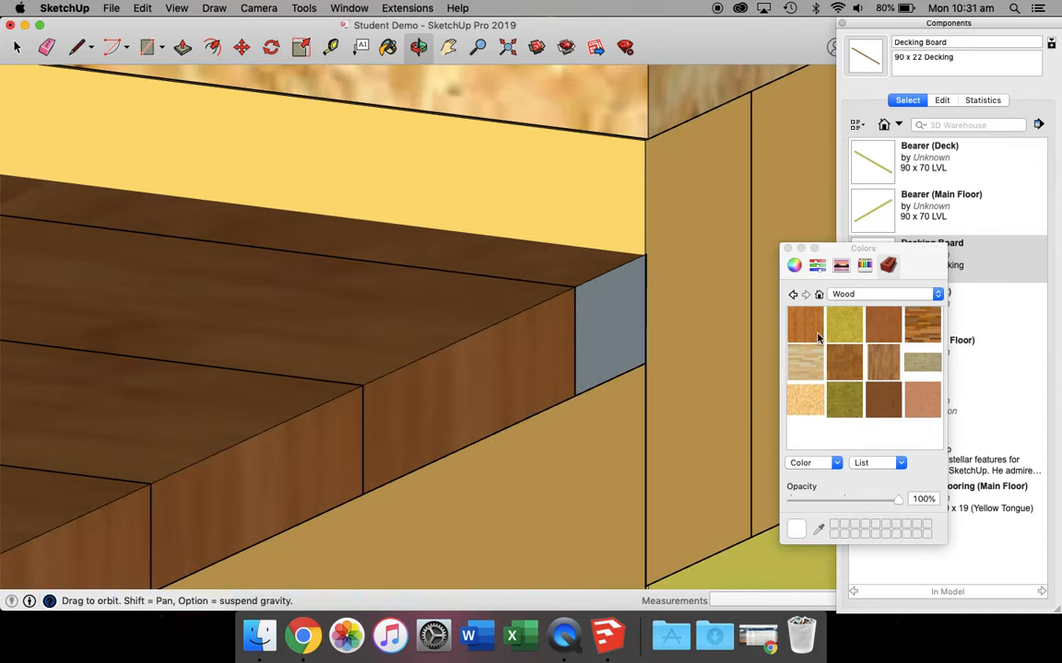
left_click_drag(817, 335, 596, 319)
- Save the Student Demo model and show the whole floor and deck in isometric view
scroll(583, 316, "down", 10)
left_click_drag(381, 244, 500, 321)
scroll(500, 322, "down", 10)
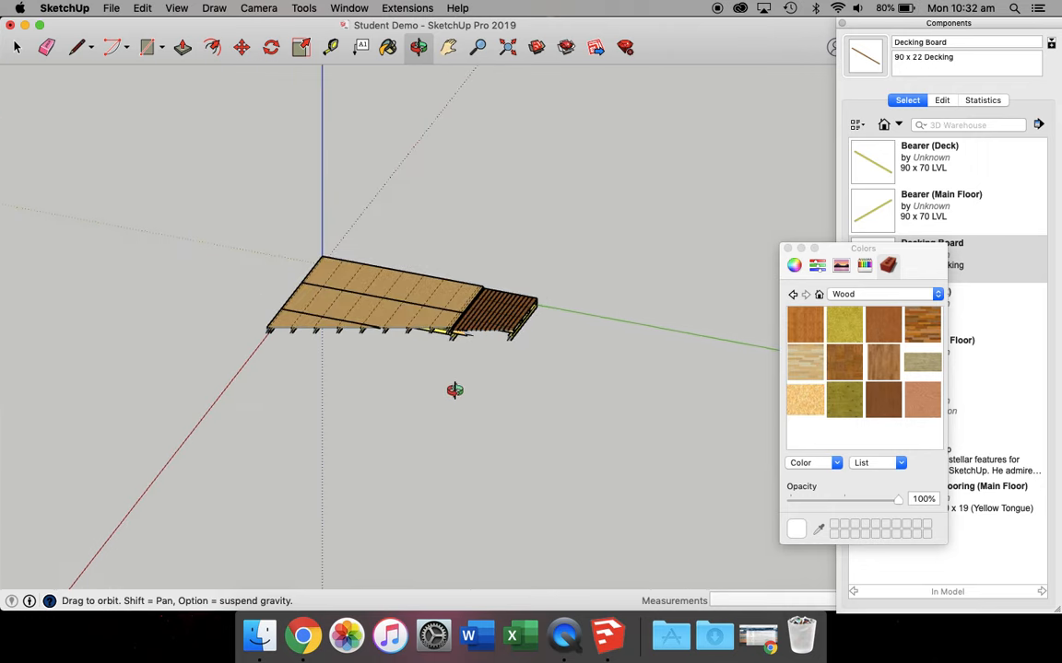
scroll(454, 389, "up", 3)
left_click(16, 47)
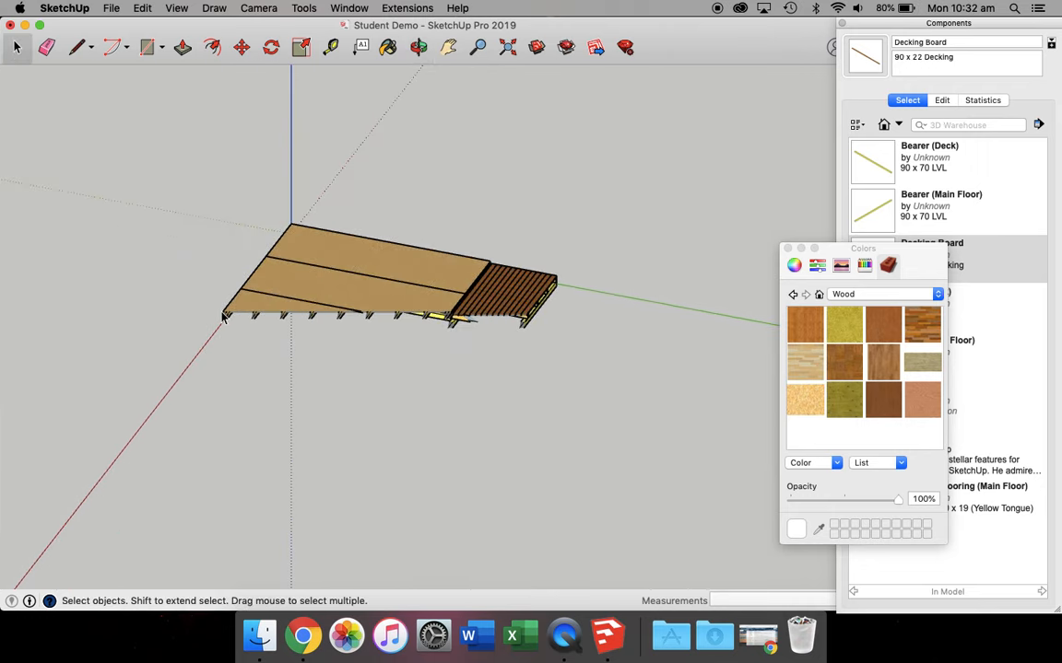
key("super+s")
key("super+7")
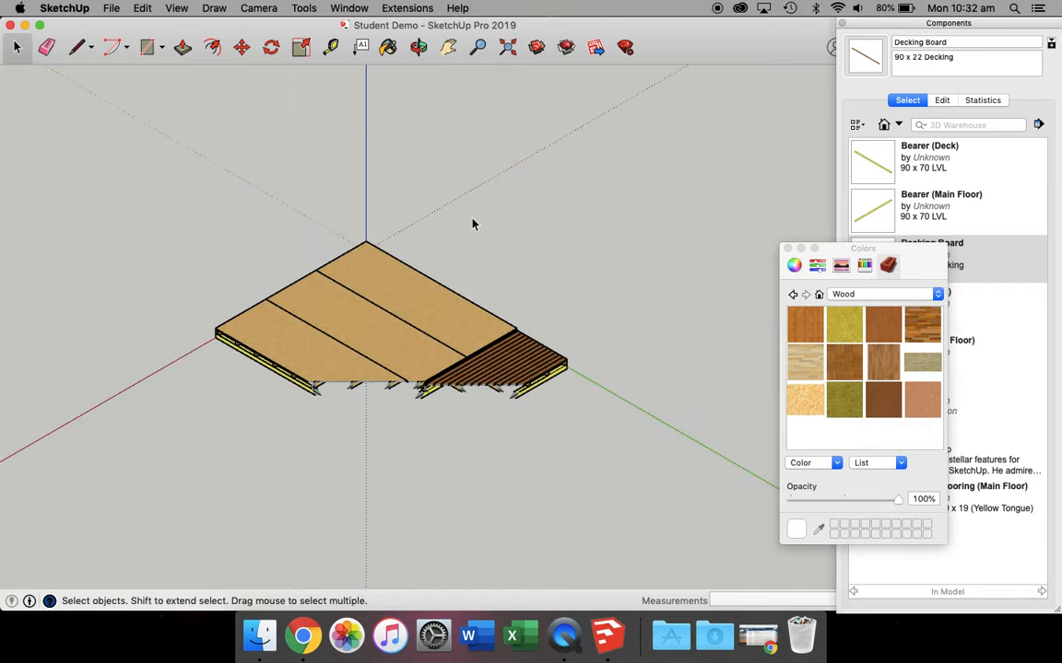
- Close the Student Demo model, reopen it from the recent files and view the floor and deck from a new angle
left_click(11, 24)
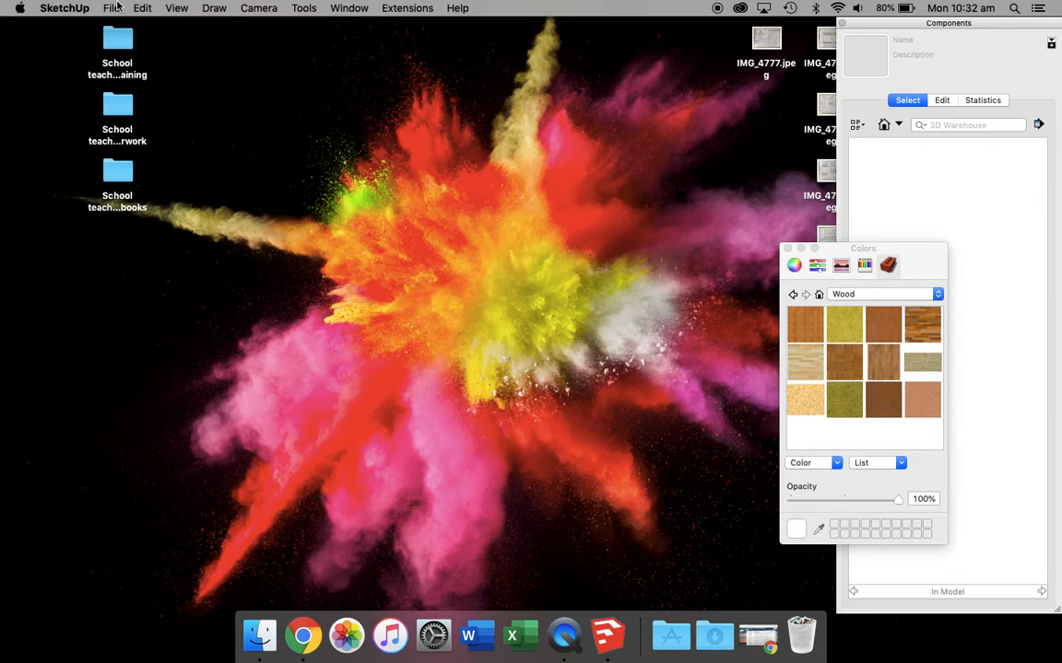
left_click(110, 8)
mouse_move(178, 67)
left_click(284, 69)
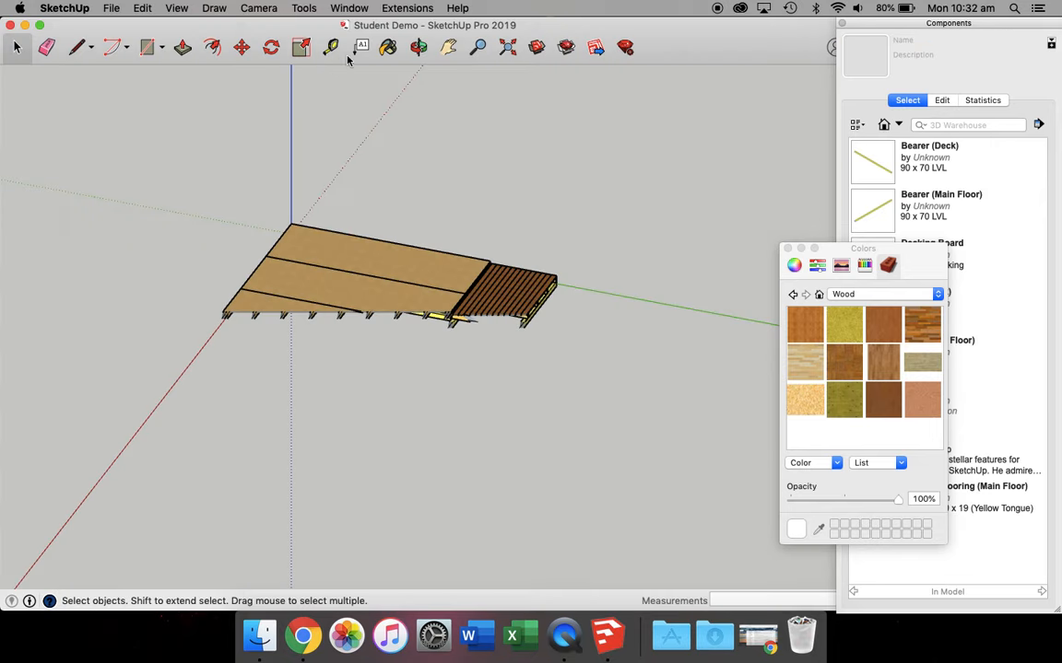
left_click(418, 47)
left_click_drag(399, 365, 332, 378)
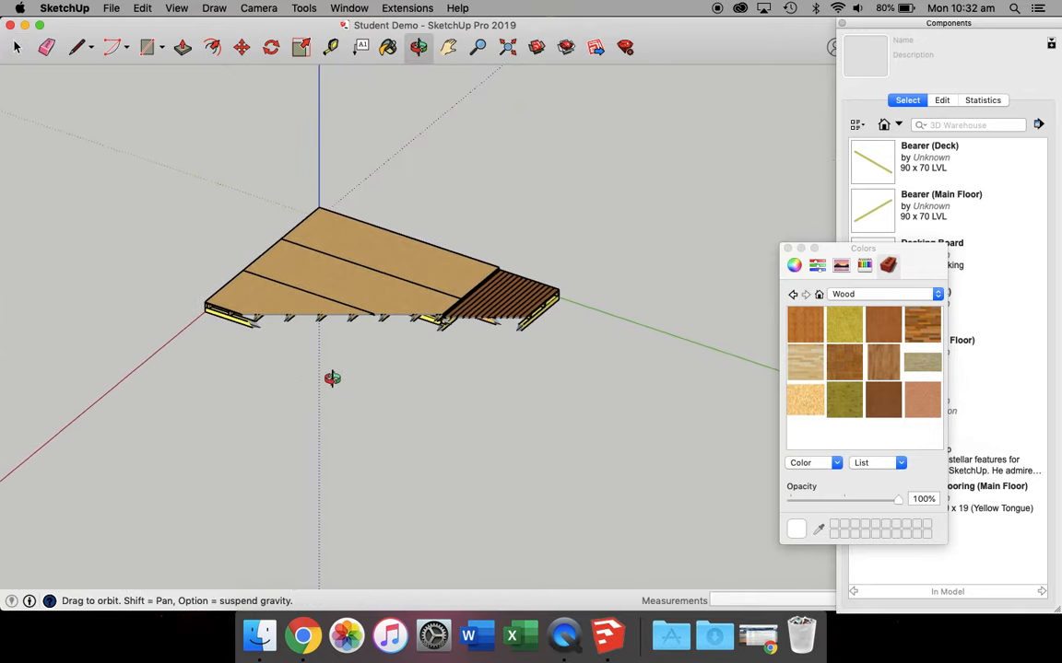